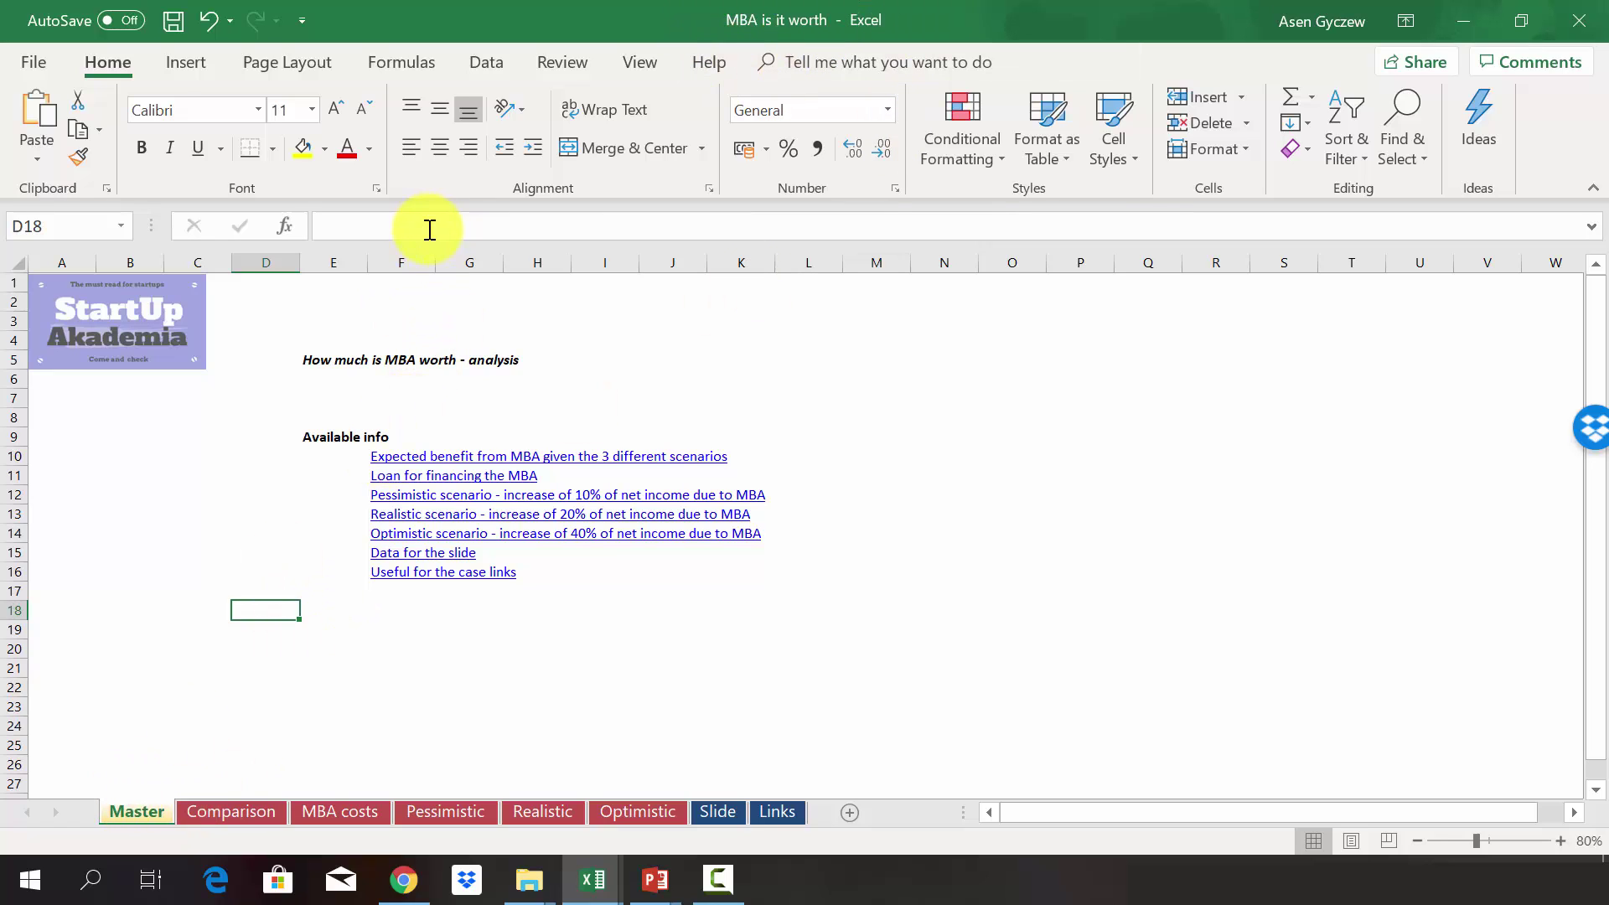
On the Master sheet, select column F of the info list, then clear the selection
{"action": "left_click", "coordinate": [394, 262]}
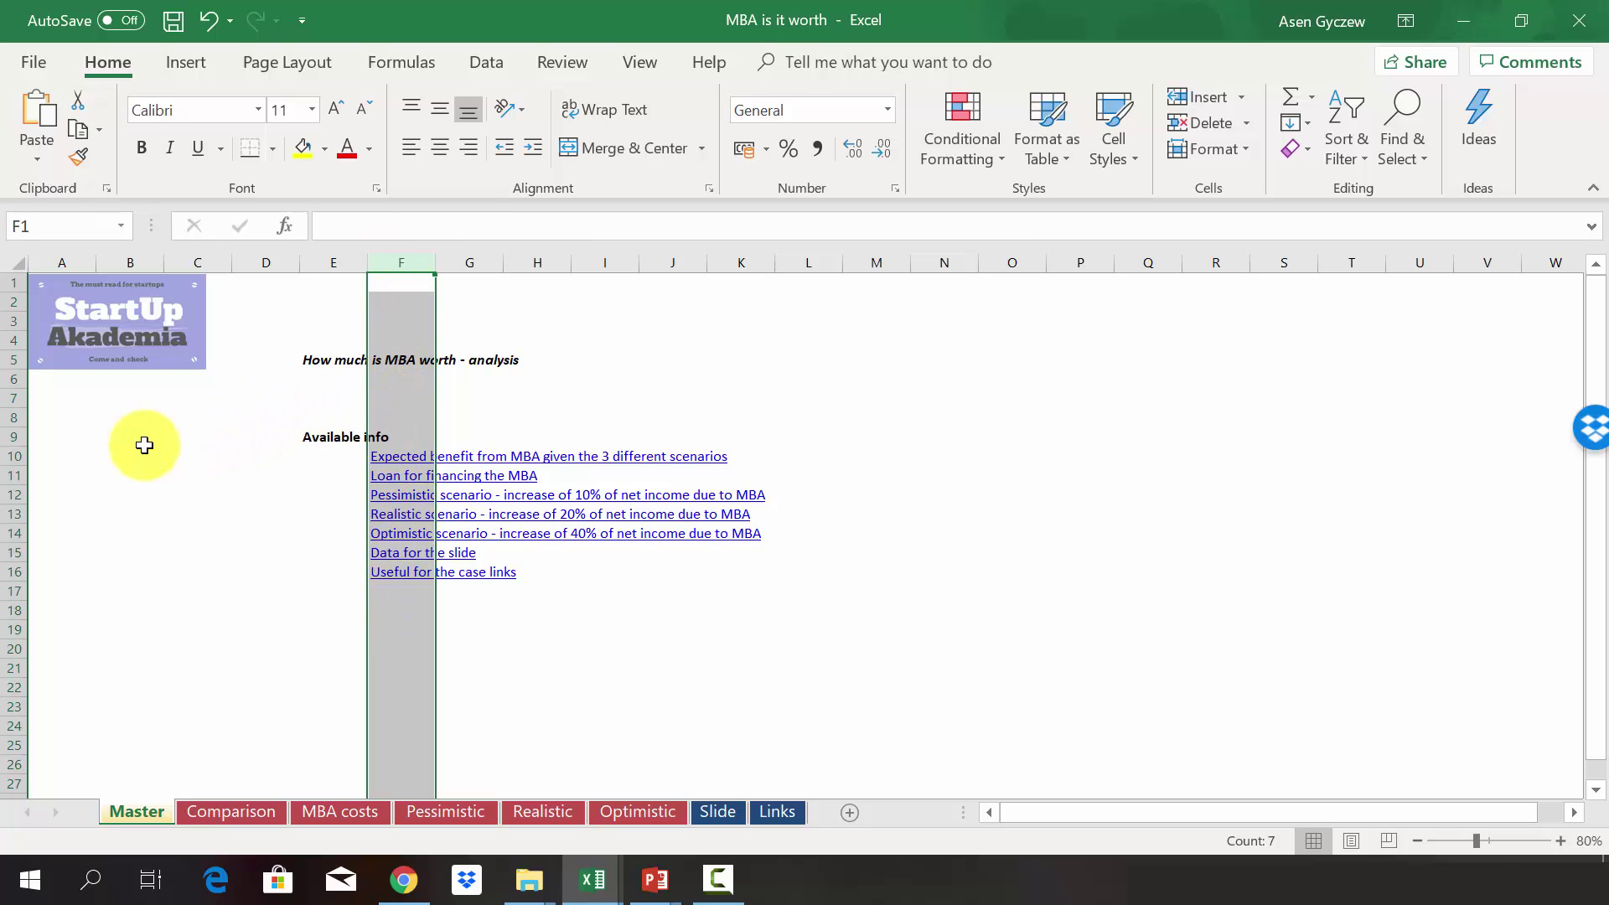
{"action": "left_click", "coordinate": [237, 472]}
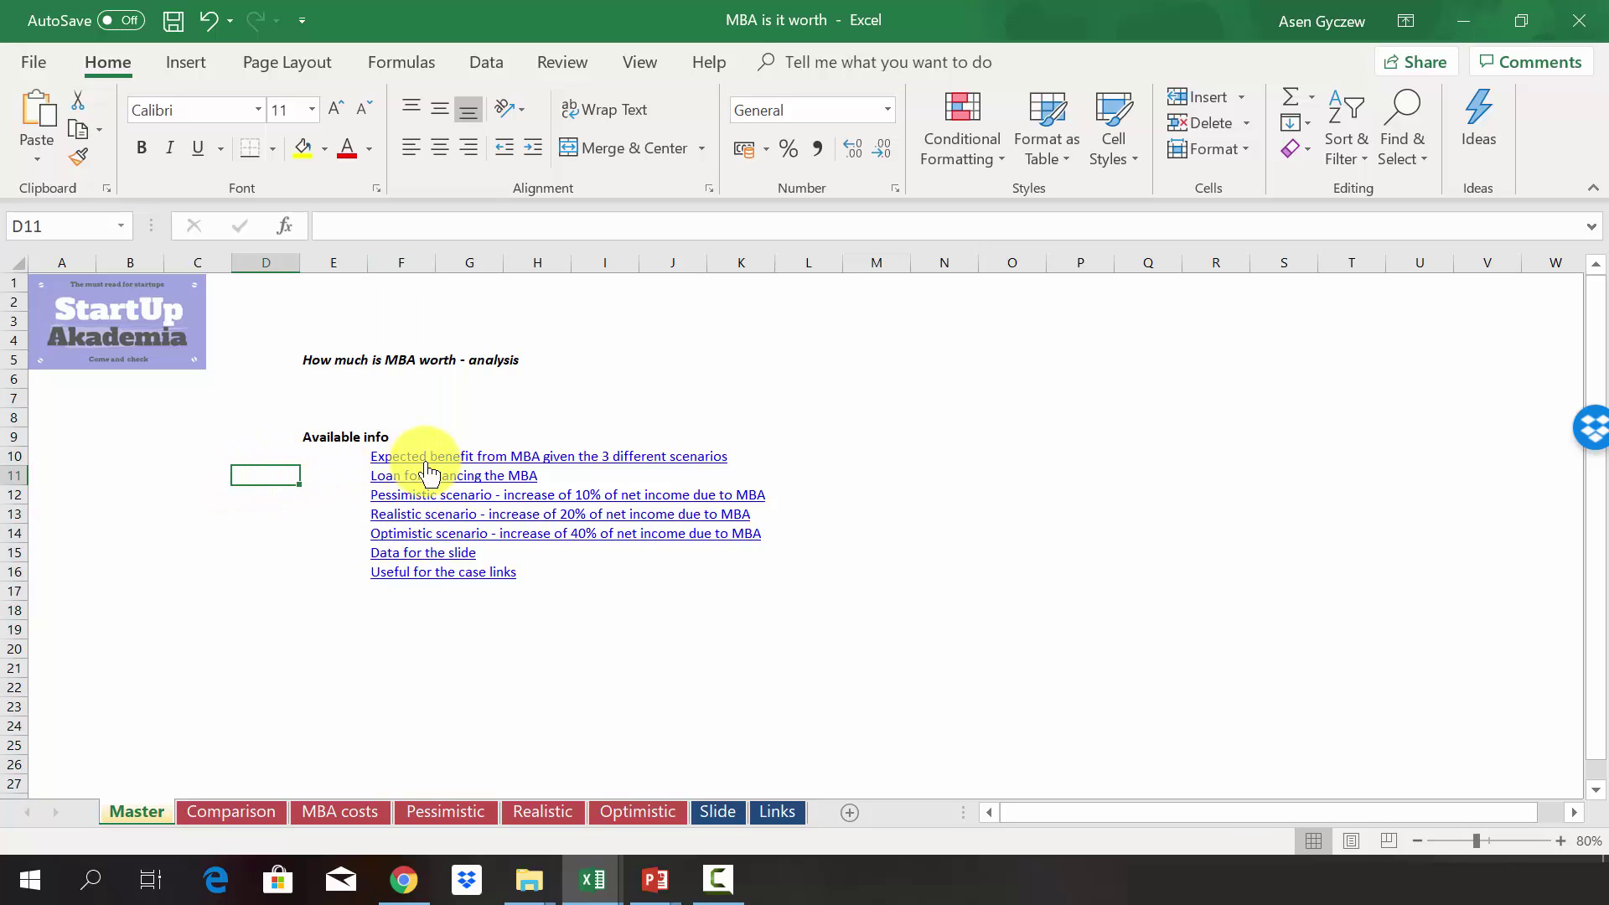
{"action": "left_click", "coordinate": [384, 482]}
{"action": "left_click", "coordinate": [384, 483]}
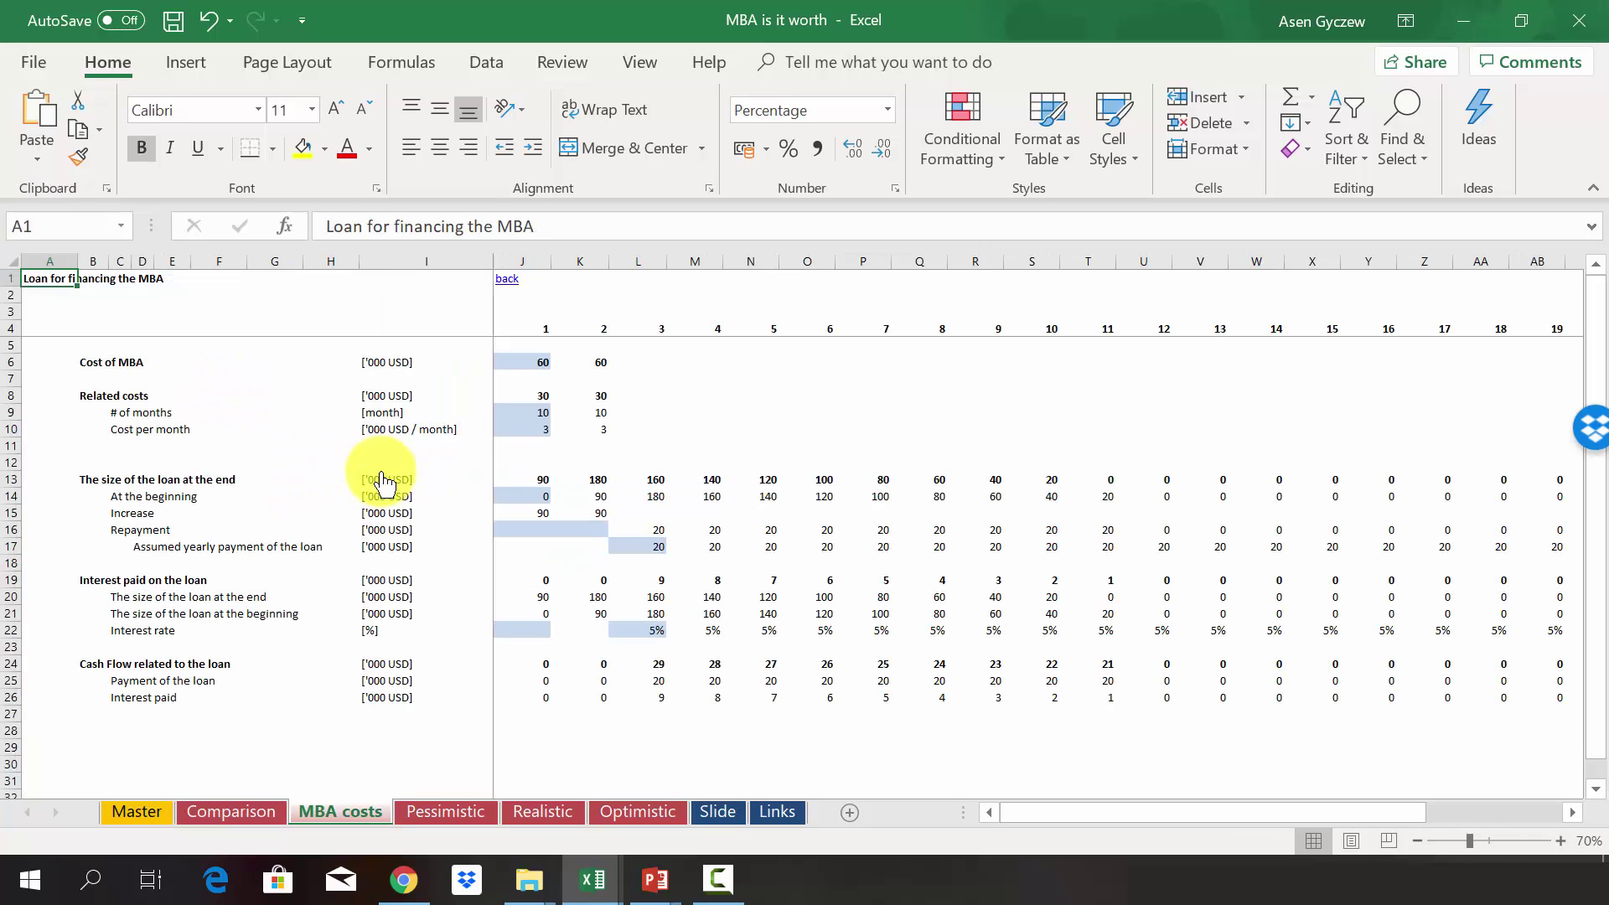
{"action": "left_click", "coordinate": [402, 446]}
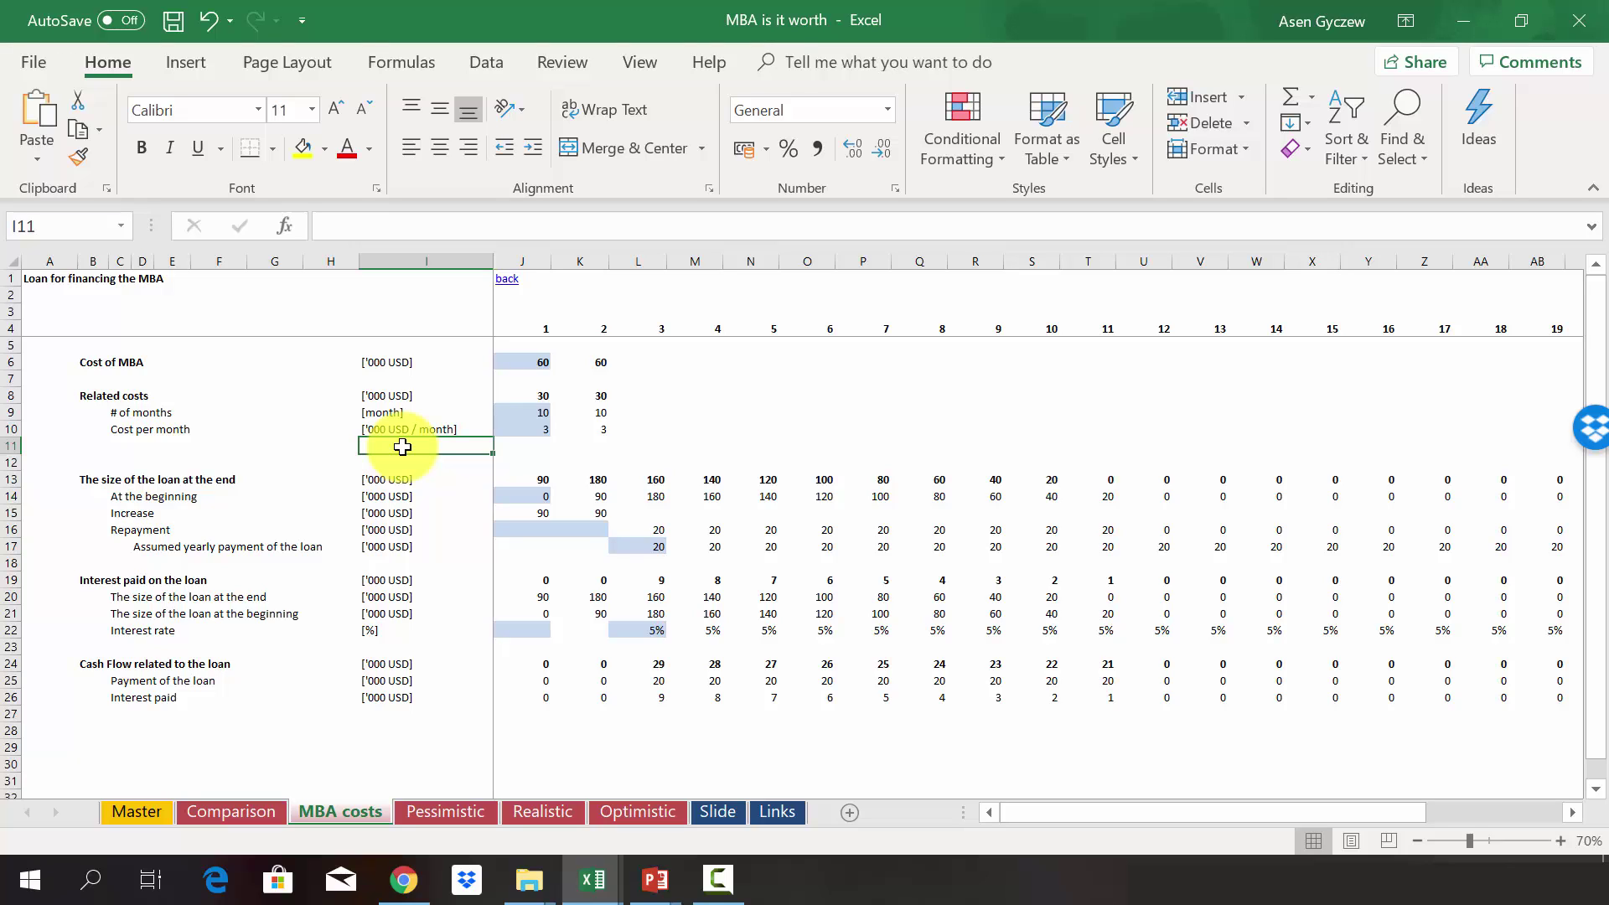
{"action": "left_click", "coordinate": [11, 362]}
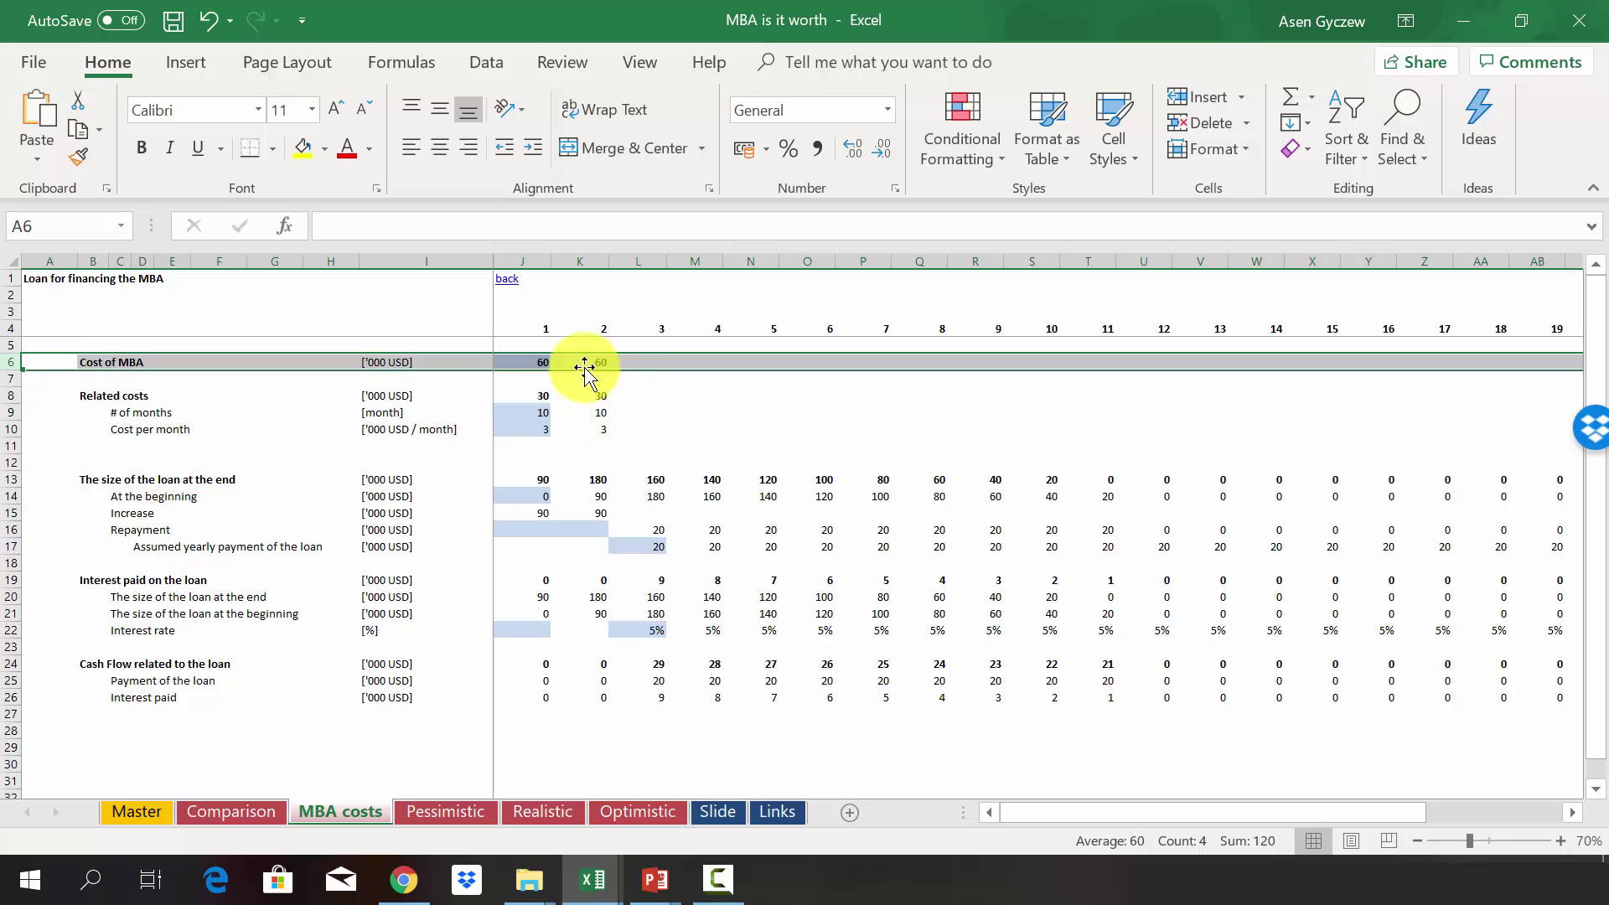
{"action": "left_click", "coordinate": [532, 361]}
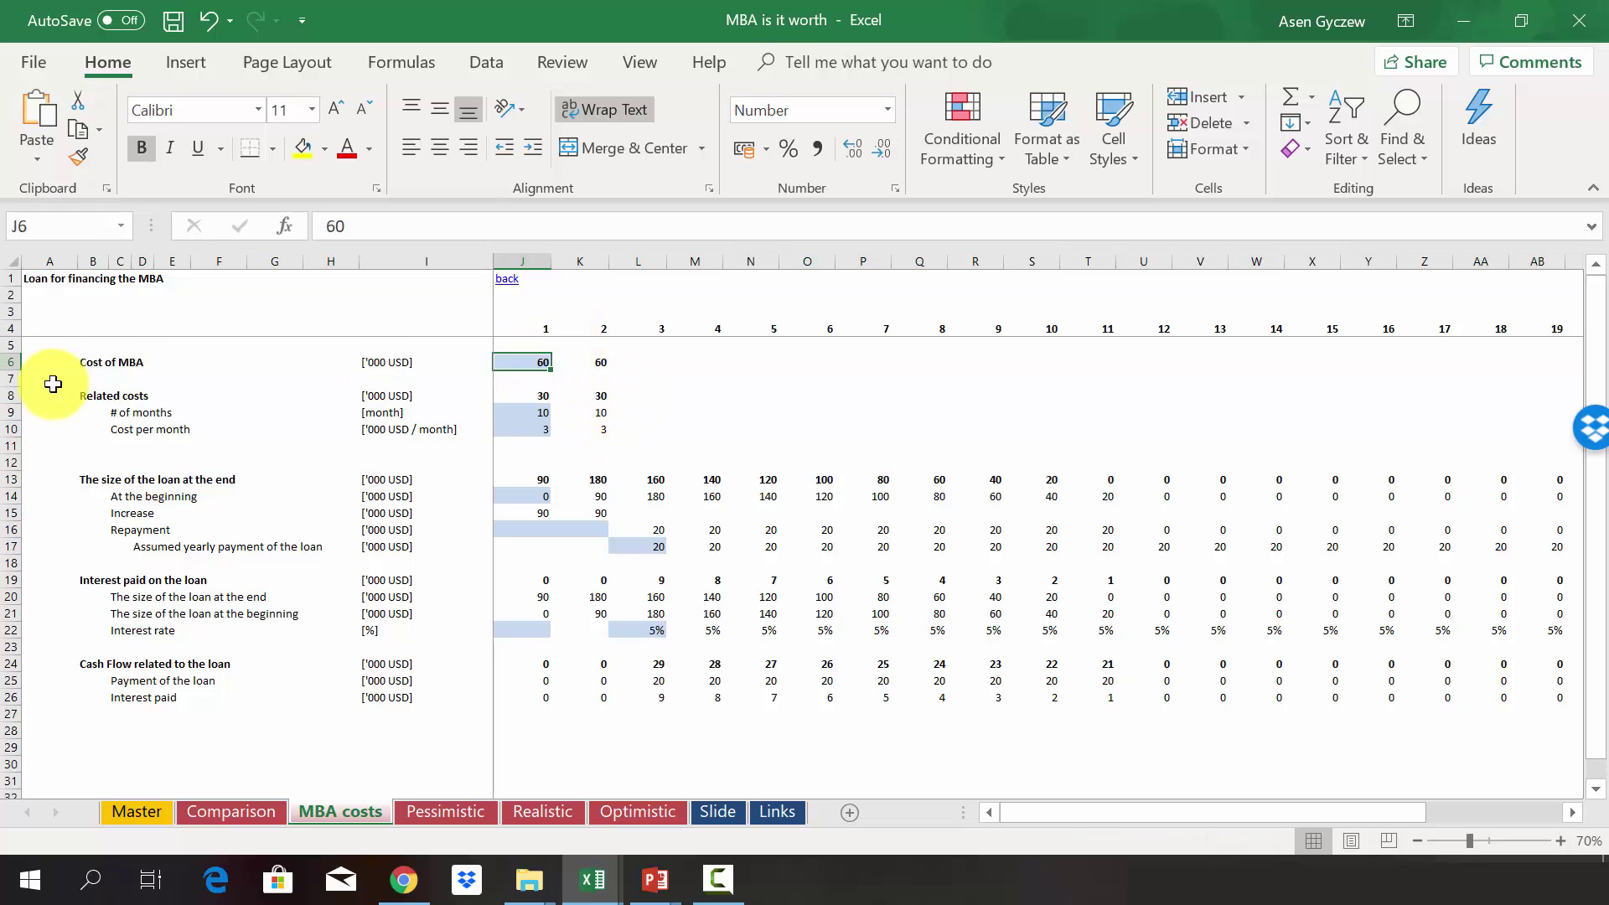
{"action": "left_click", "coordinate": [10, 395]}
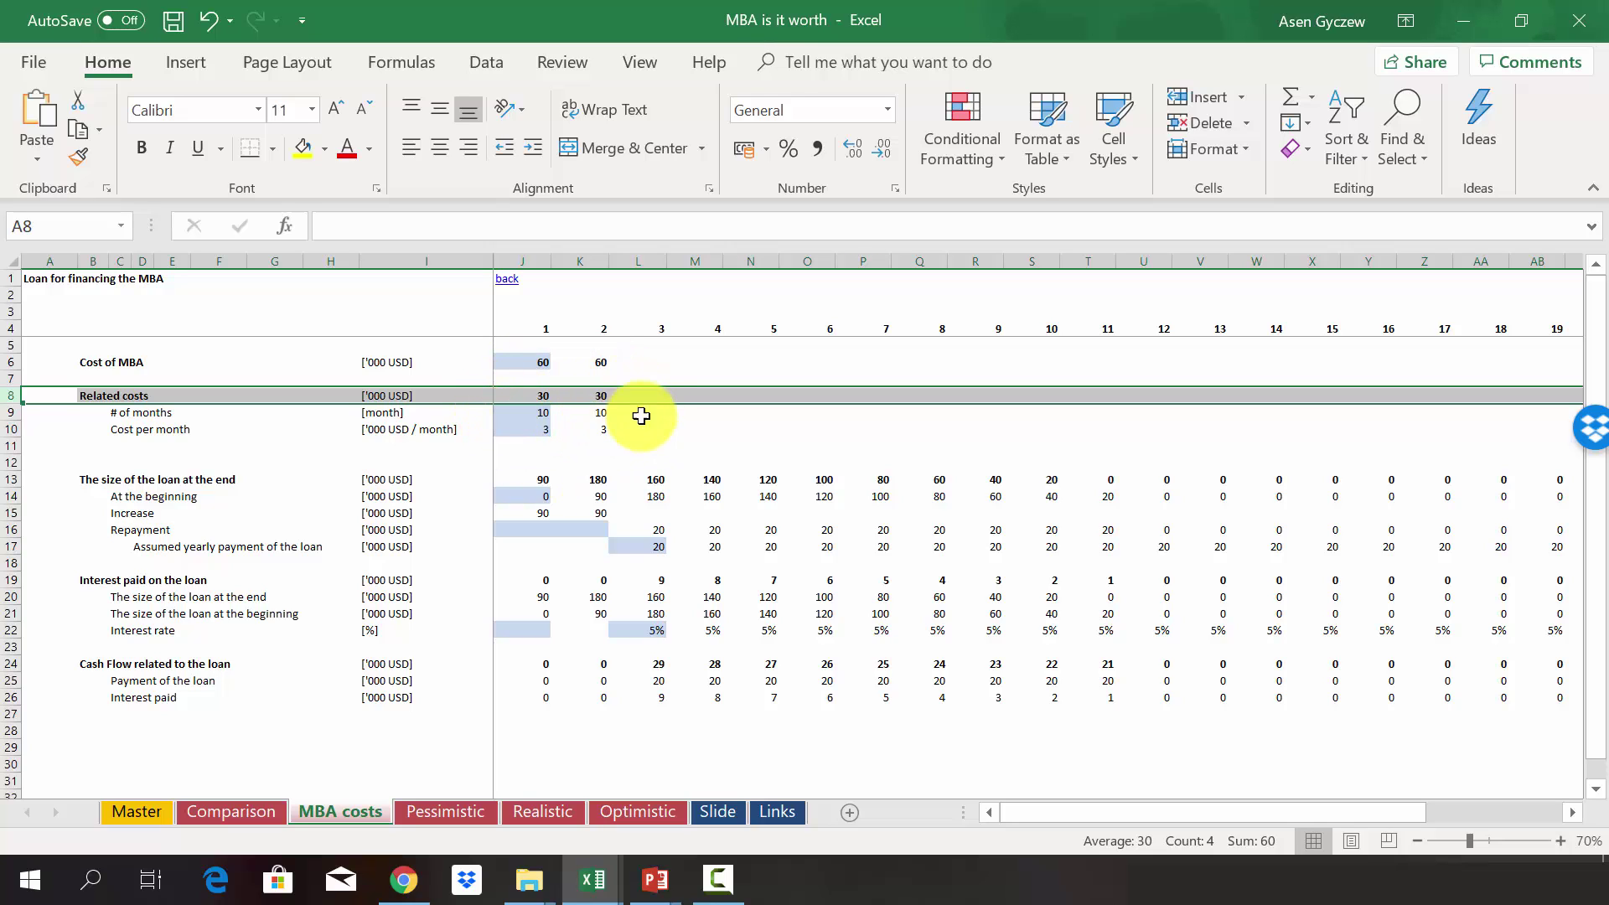
{"action": "left_click", "coordinate": [527, 412]}
{"action": "left_click", "coordinate": [521, 428]}
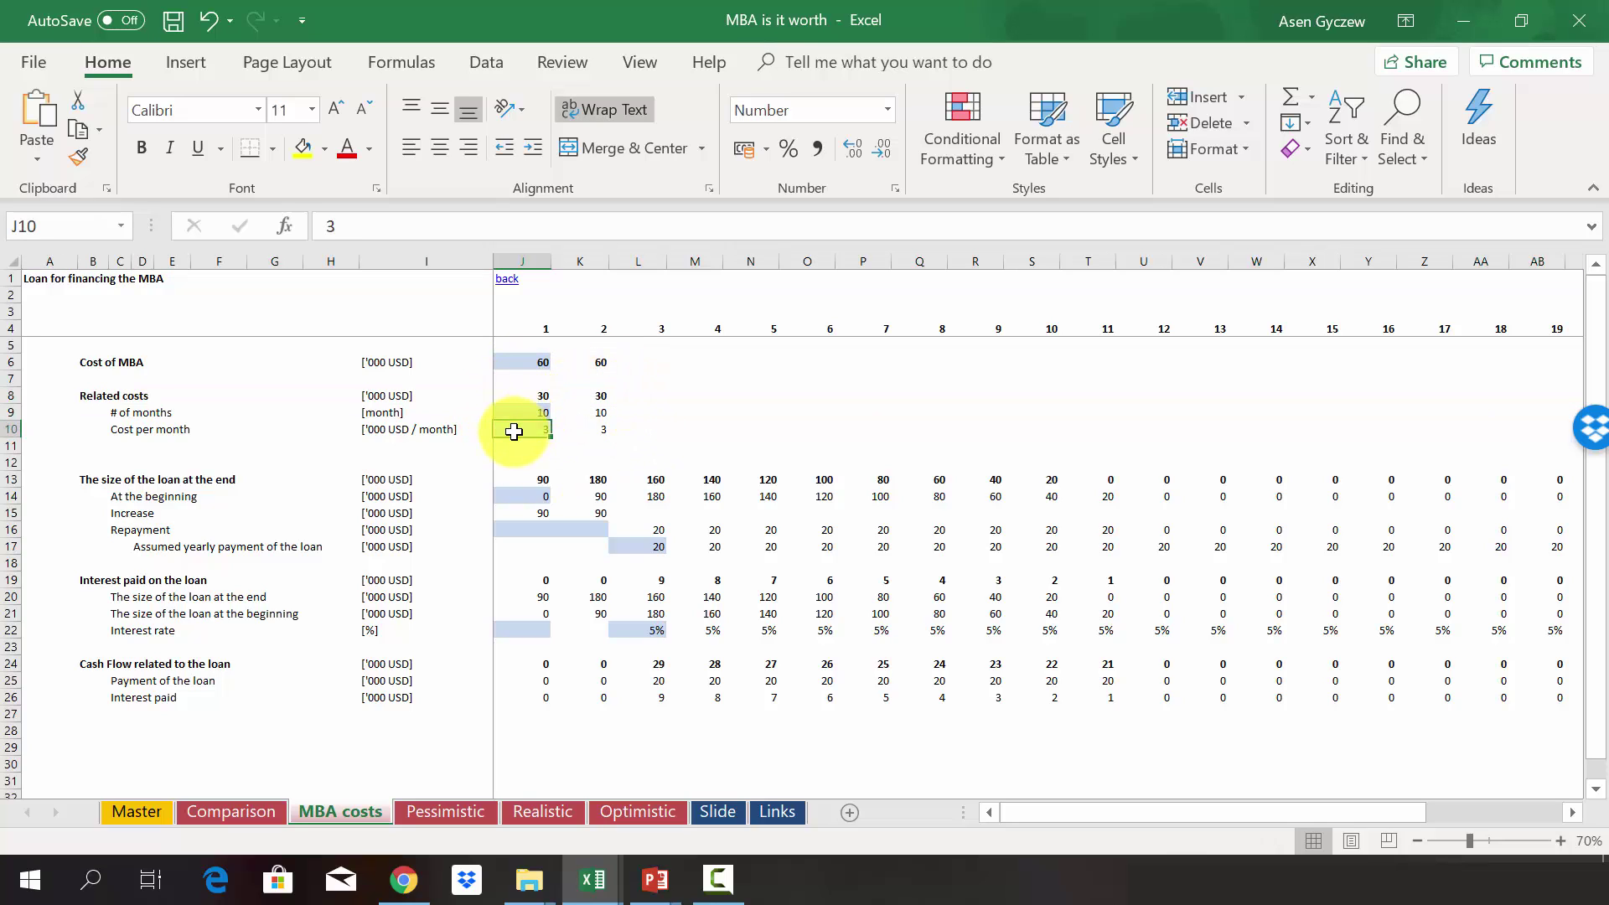
{"action": "left_click", "coordinate": [15, 430]}
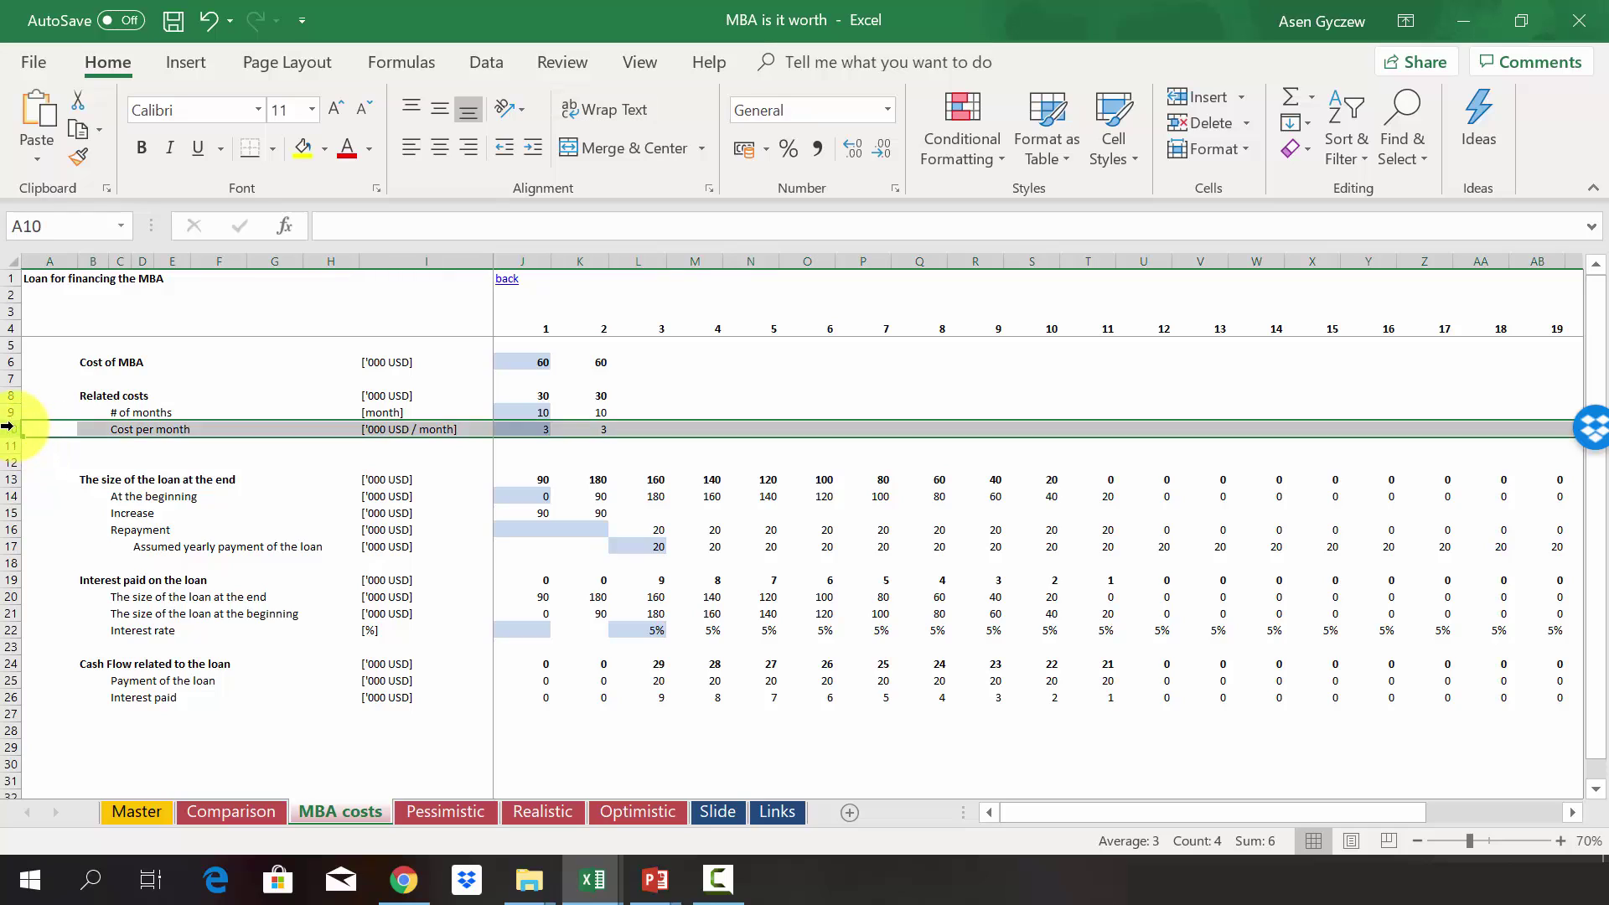
{"action": "left_click", "coordinate": [12, 414]}
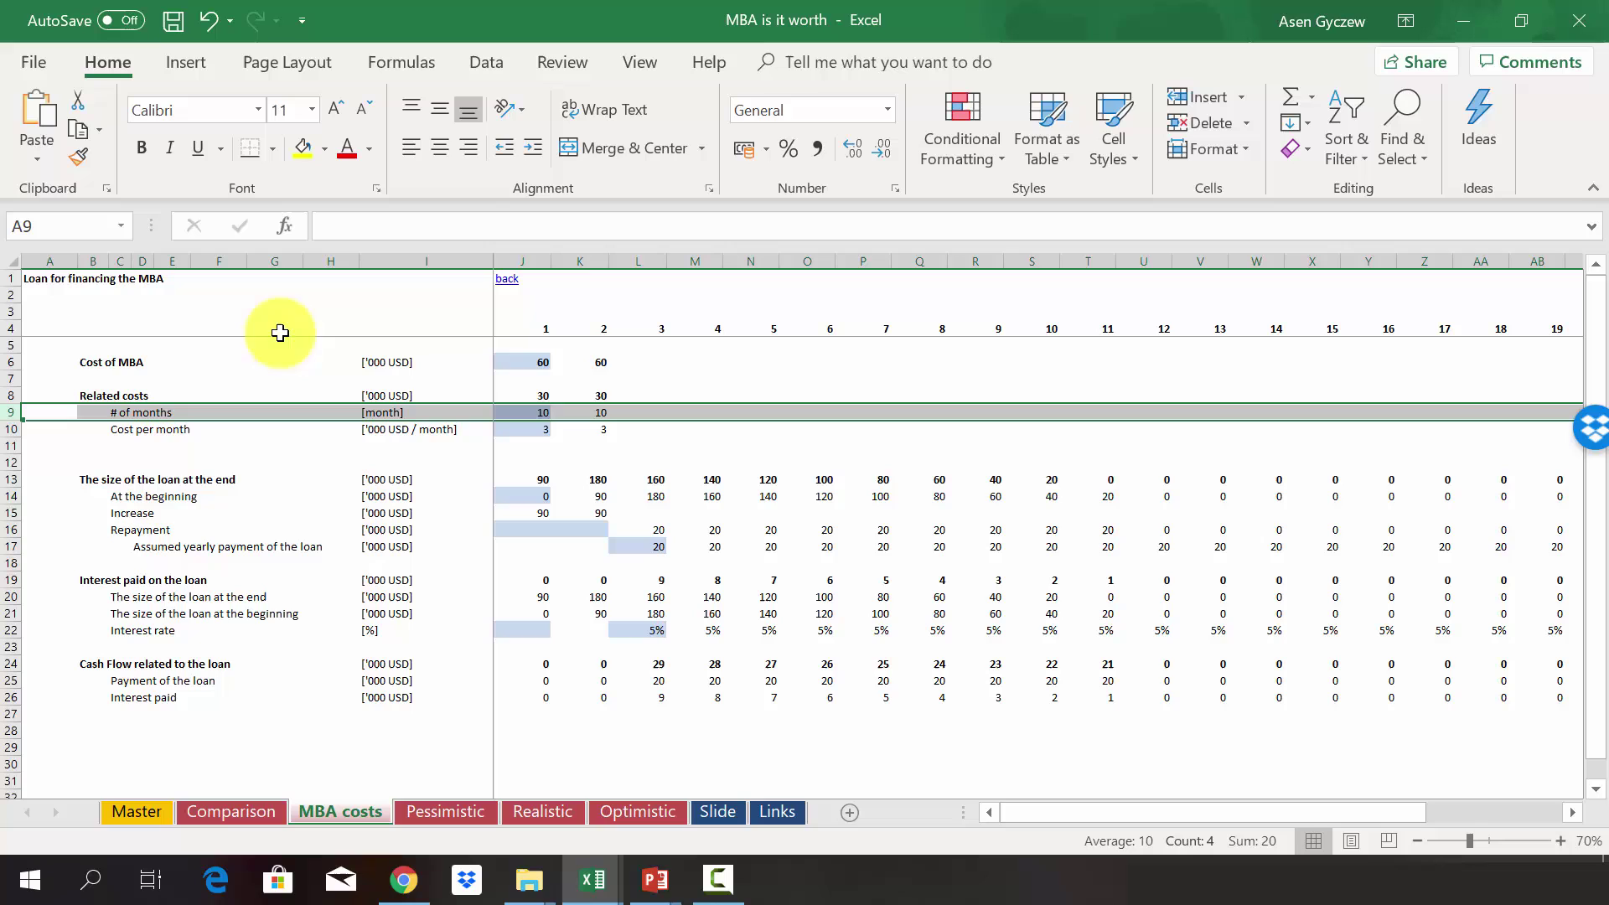
{"action": "left_click", "coordinate": [531, 254]}
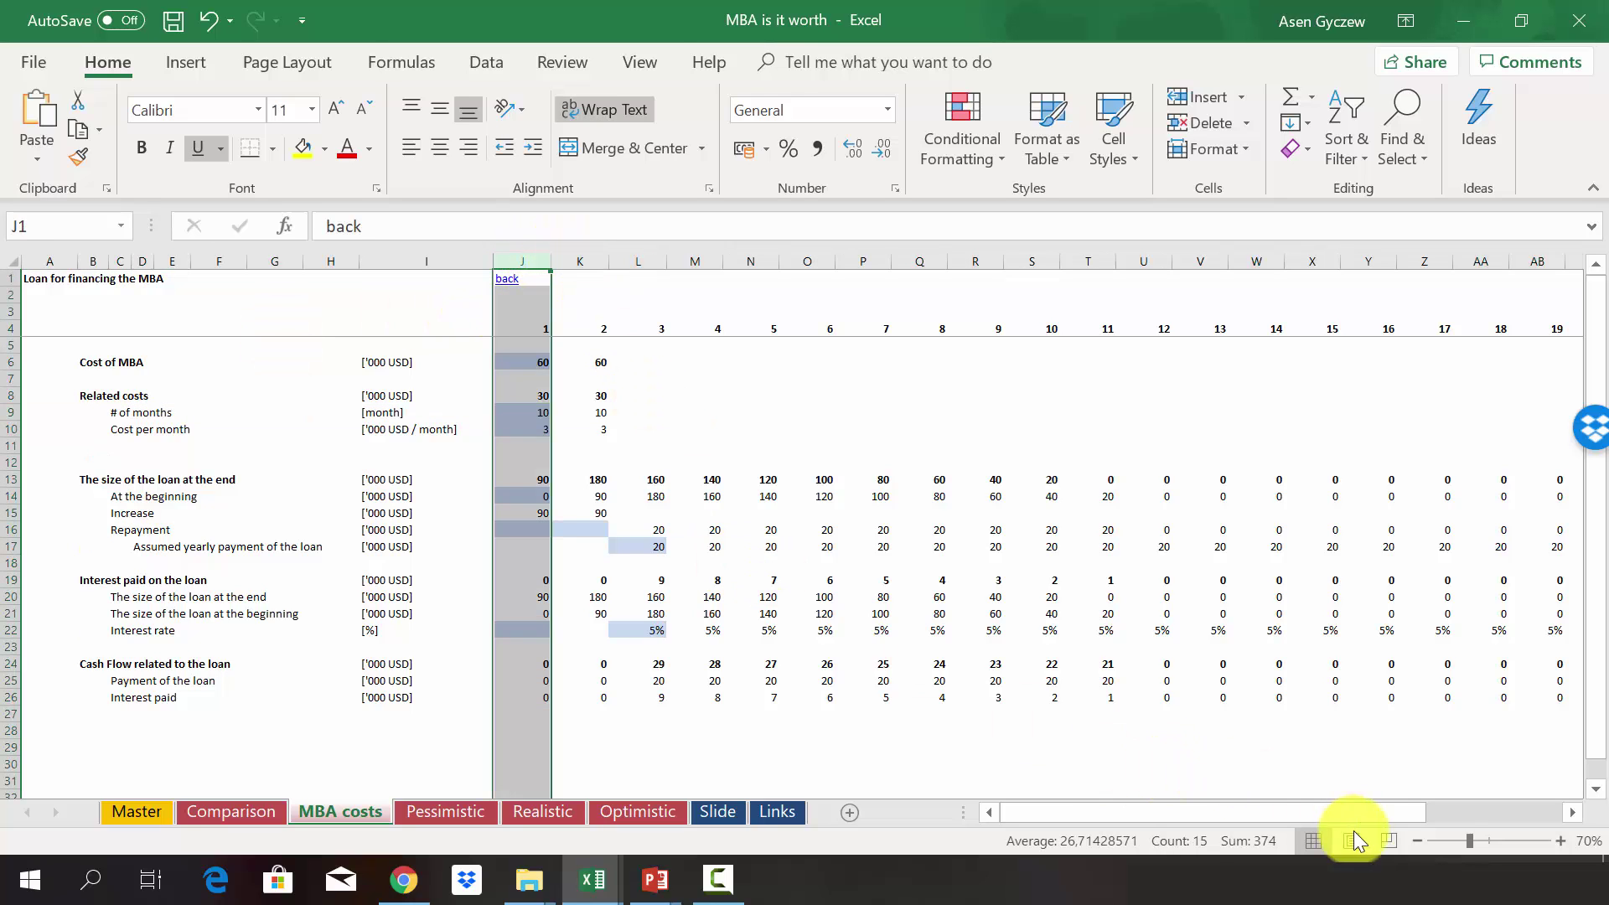
{"action": "left_click_drag", "start_coordinate": [1355, 816], "coordinate": [1188, 830]}
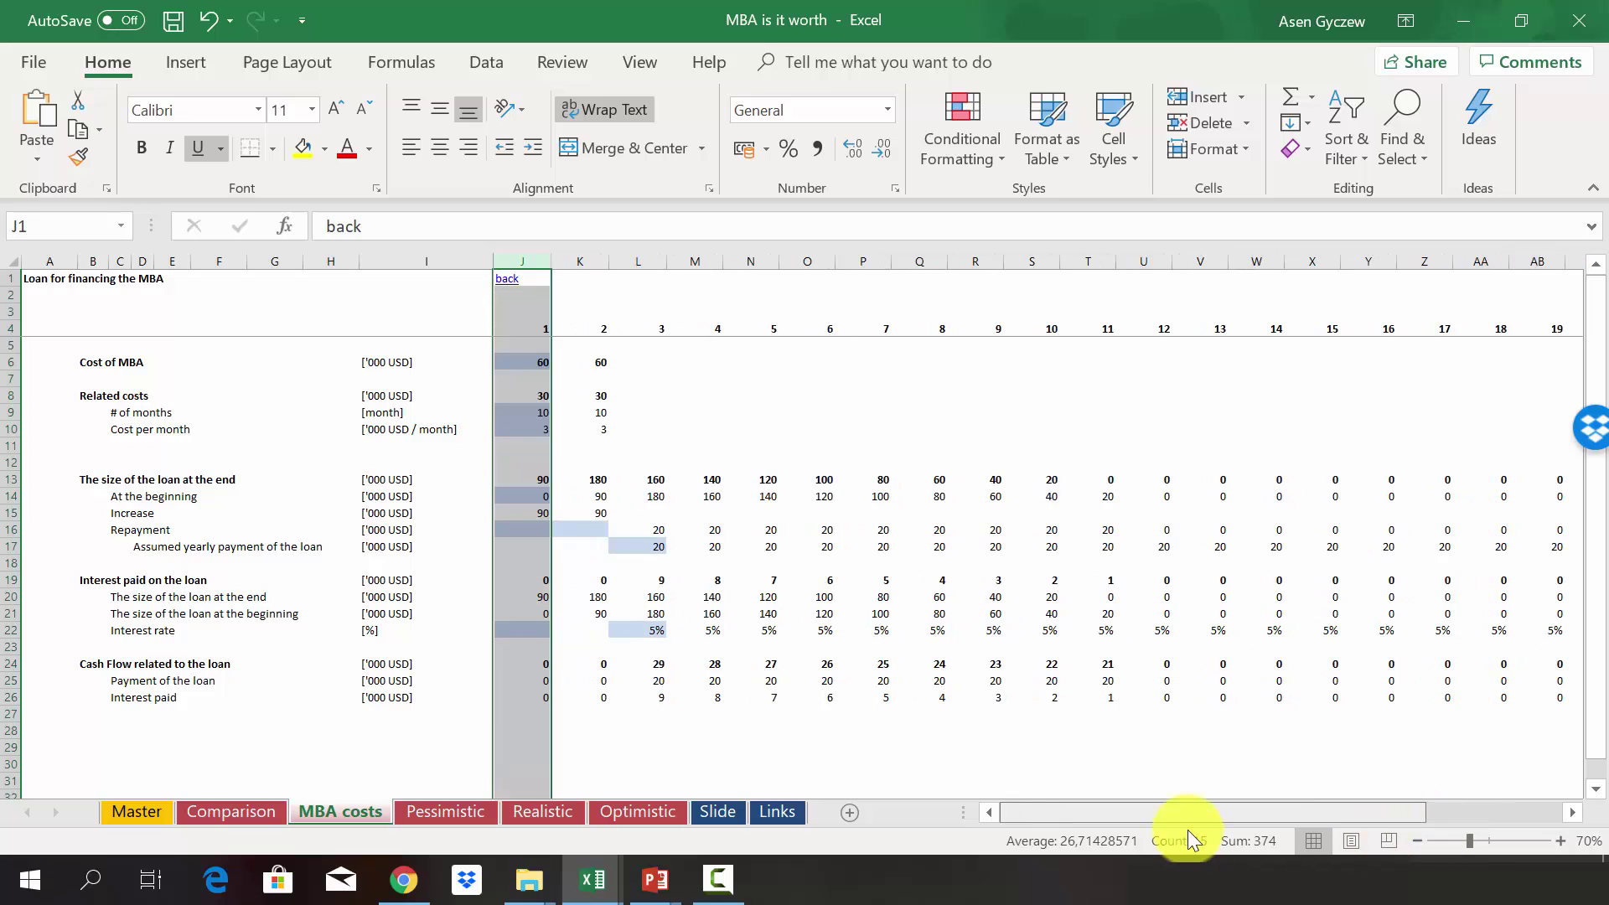
{"action": "left_click", "coordinate": [584, 262]}
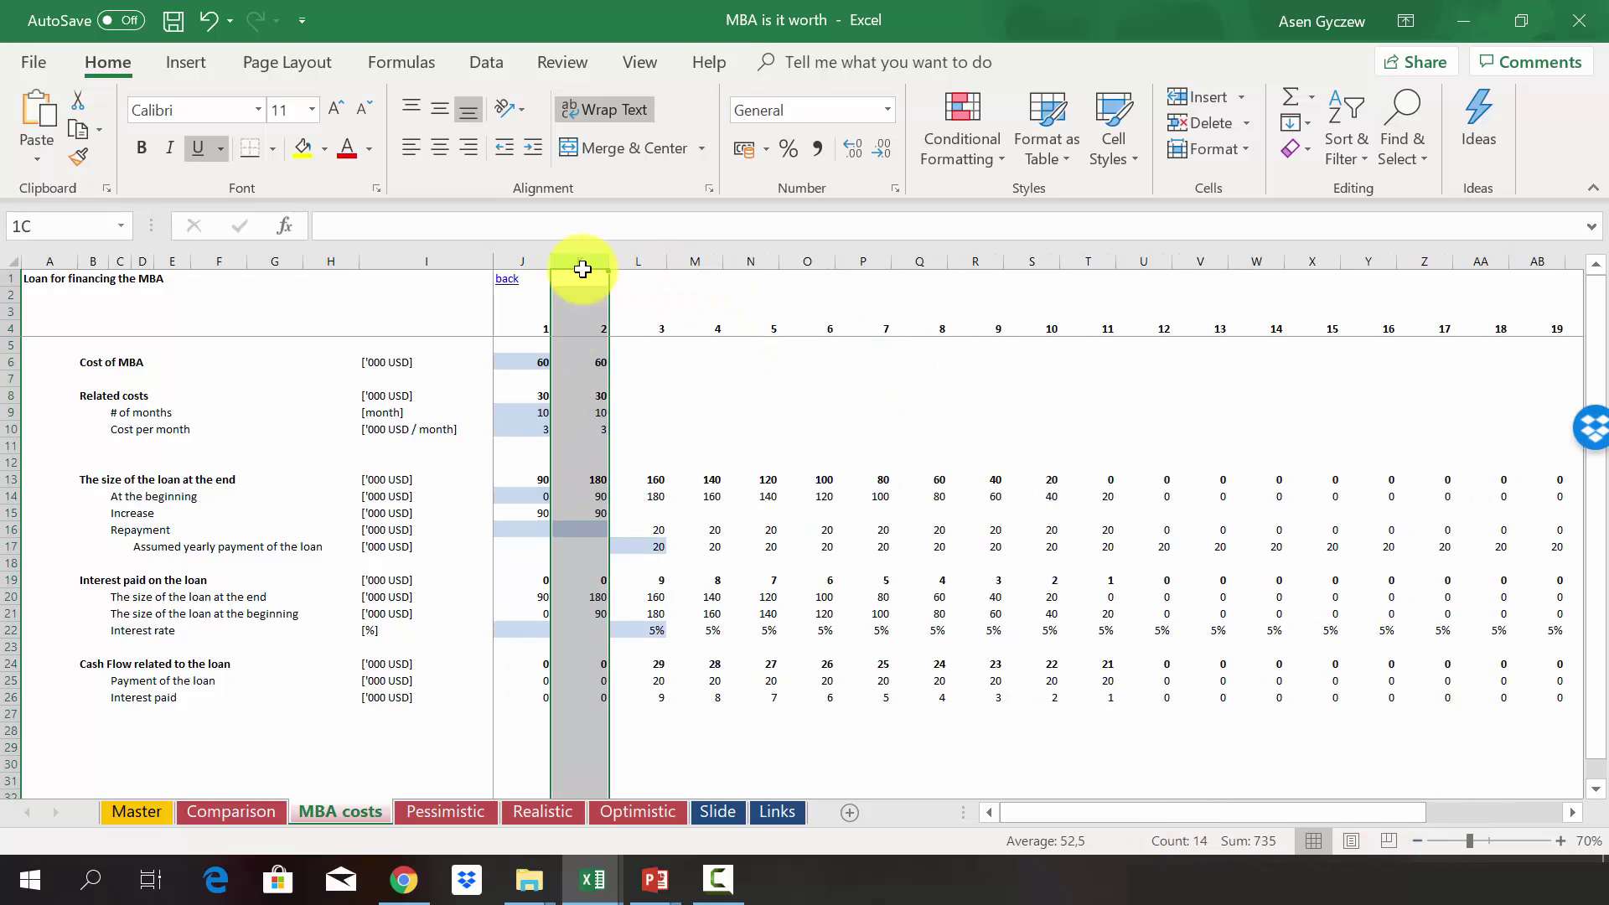
{"action": "left_click", "coordinate": [536, 262]}
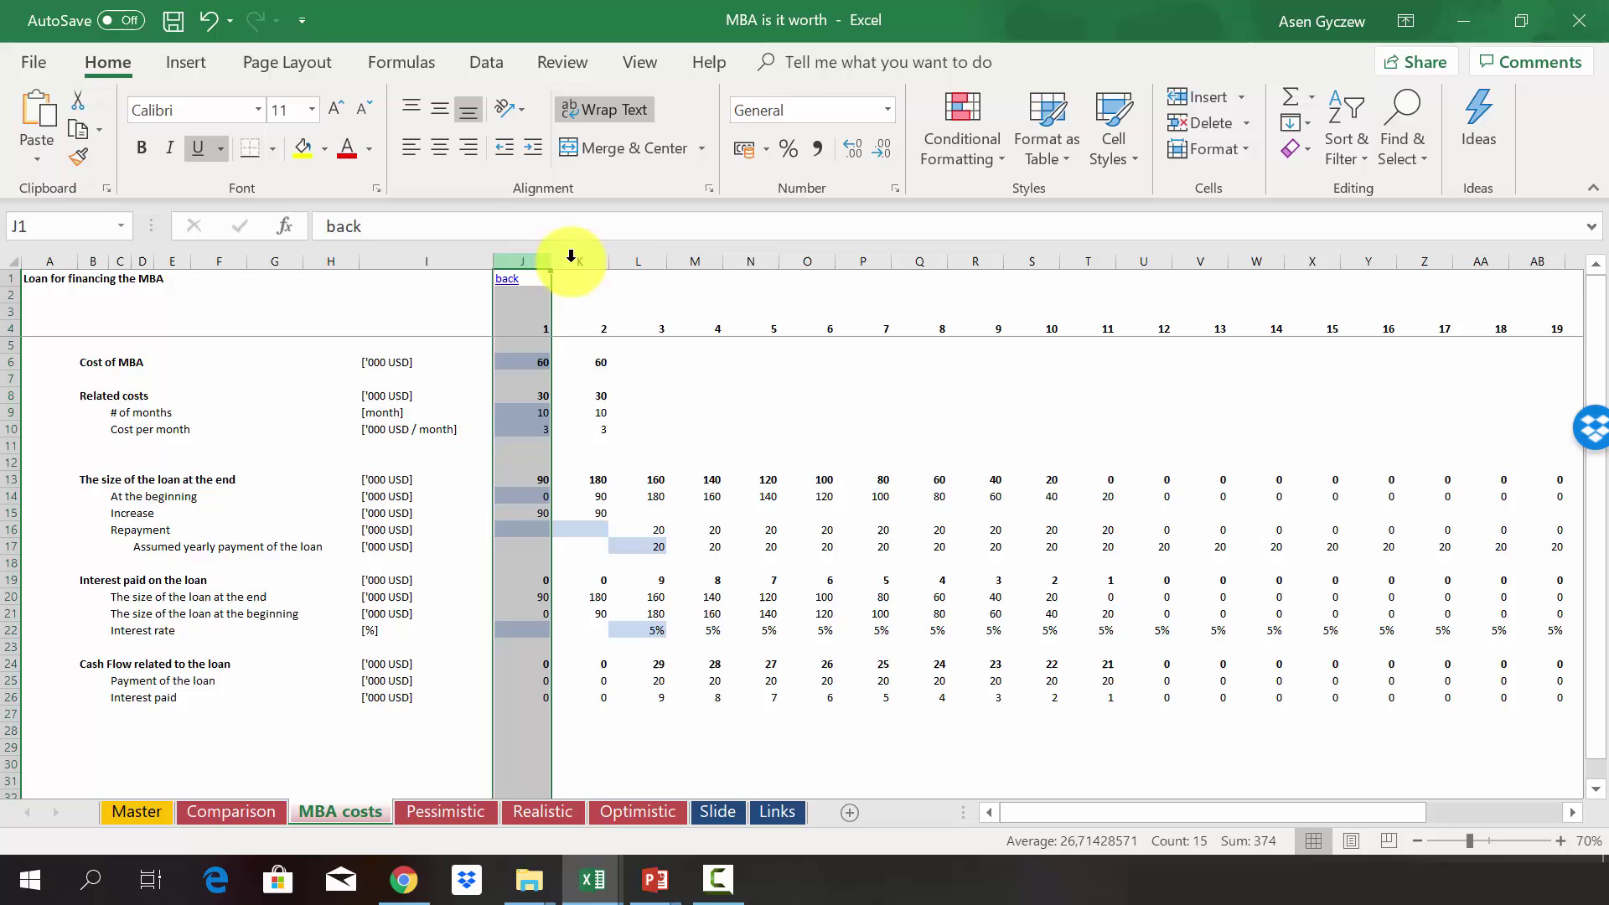
{"action": "left_click", "coordinate": [568, 261]}
{"action": "left_click", "coordinate": [637, 261]}
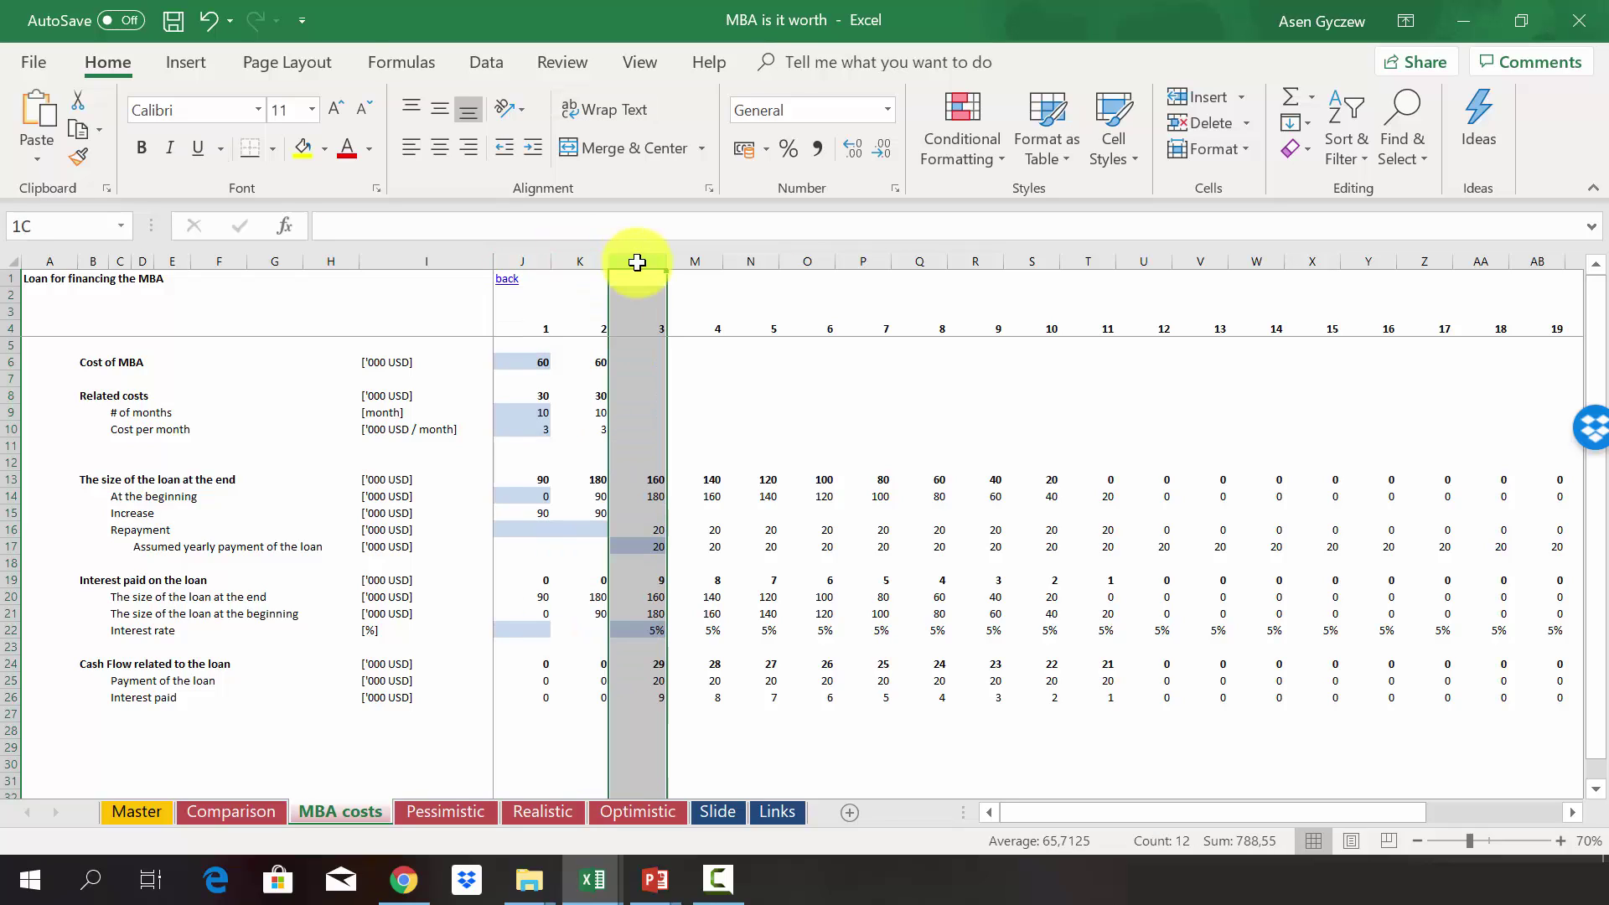
{"action": "left_click", "coordinate": [92, 478]}
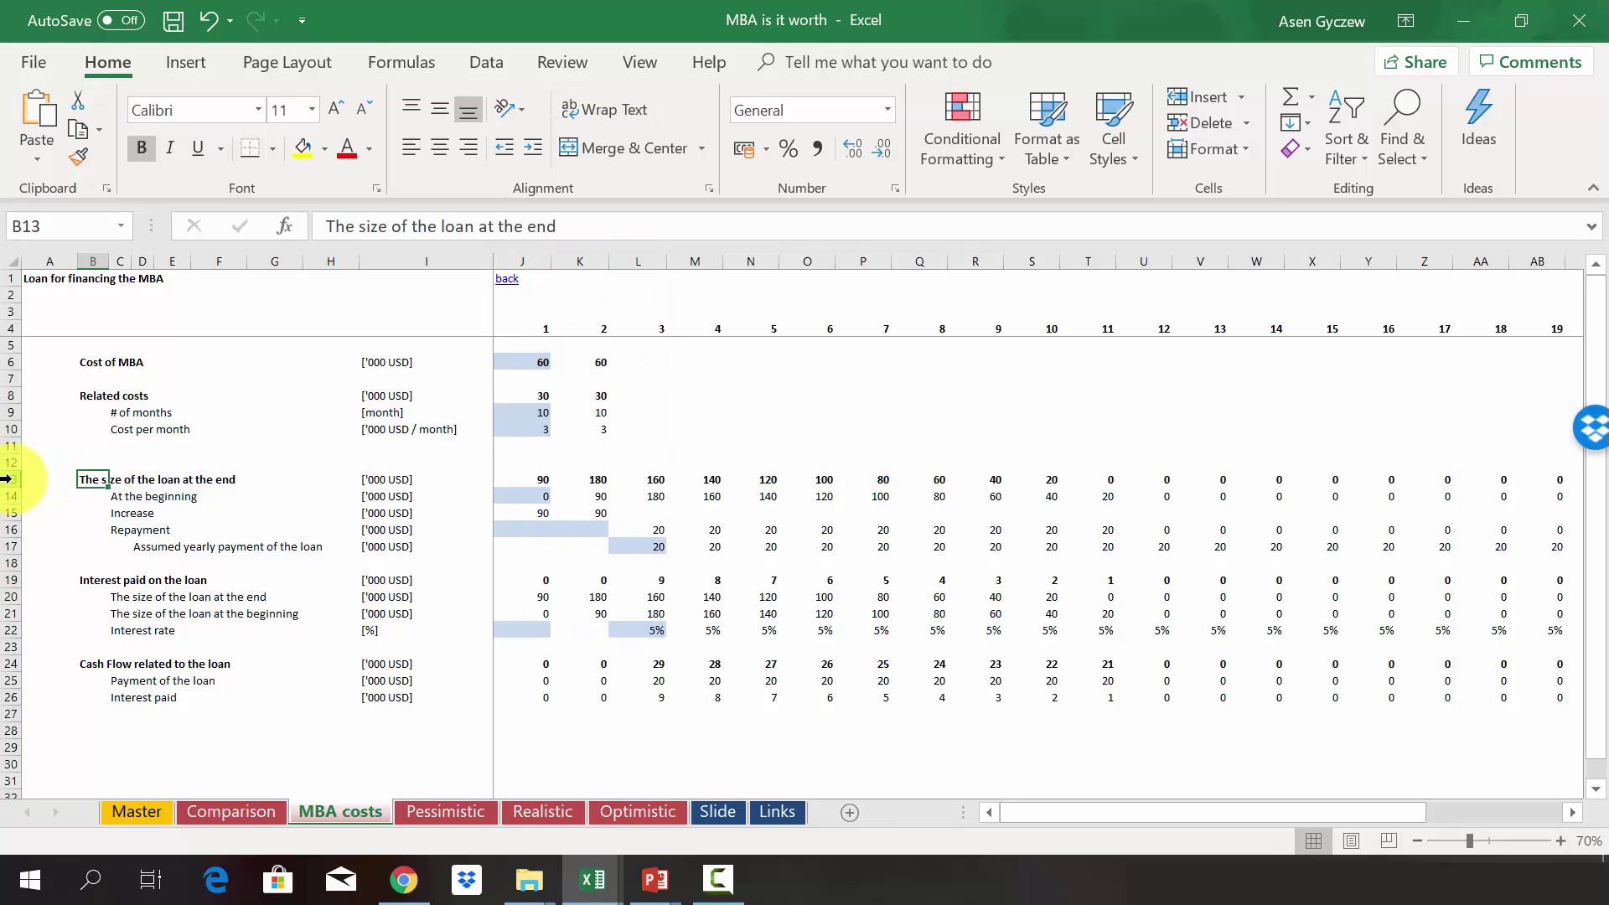
{"action": "left_click", "coordinate": [12, 478]}
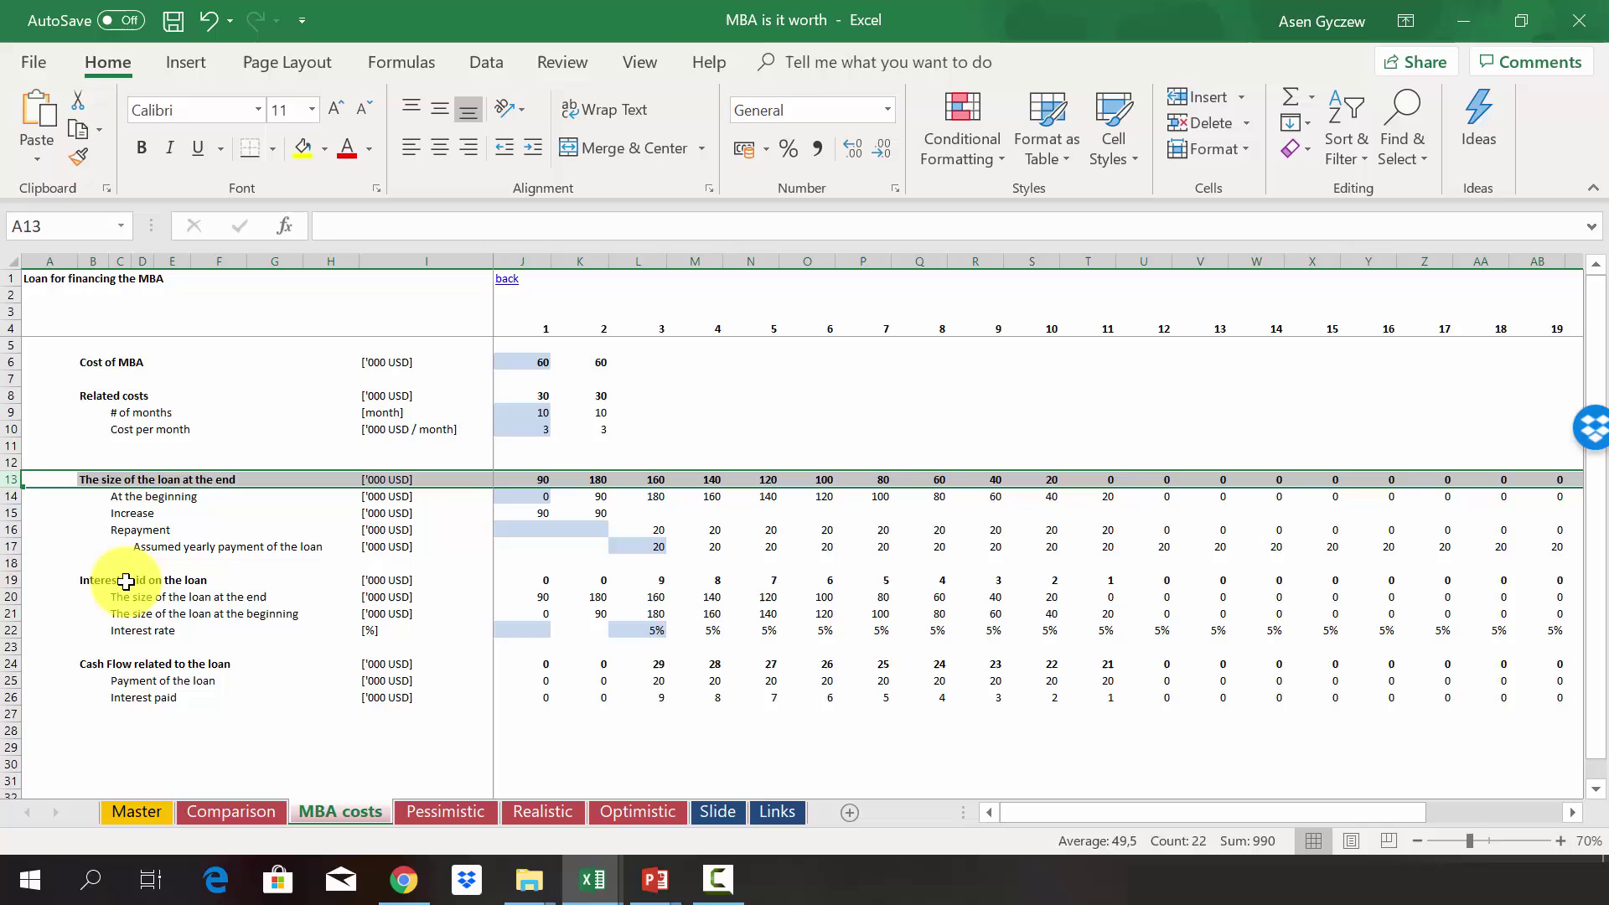
{"action": "left_click", "coordinate": [117, 530]}
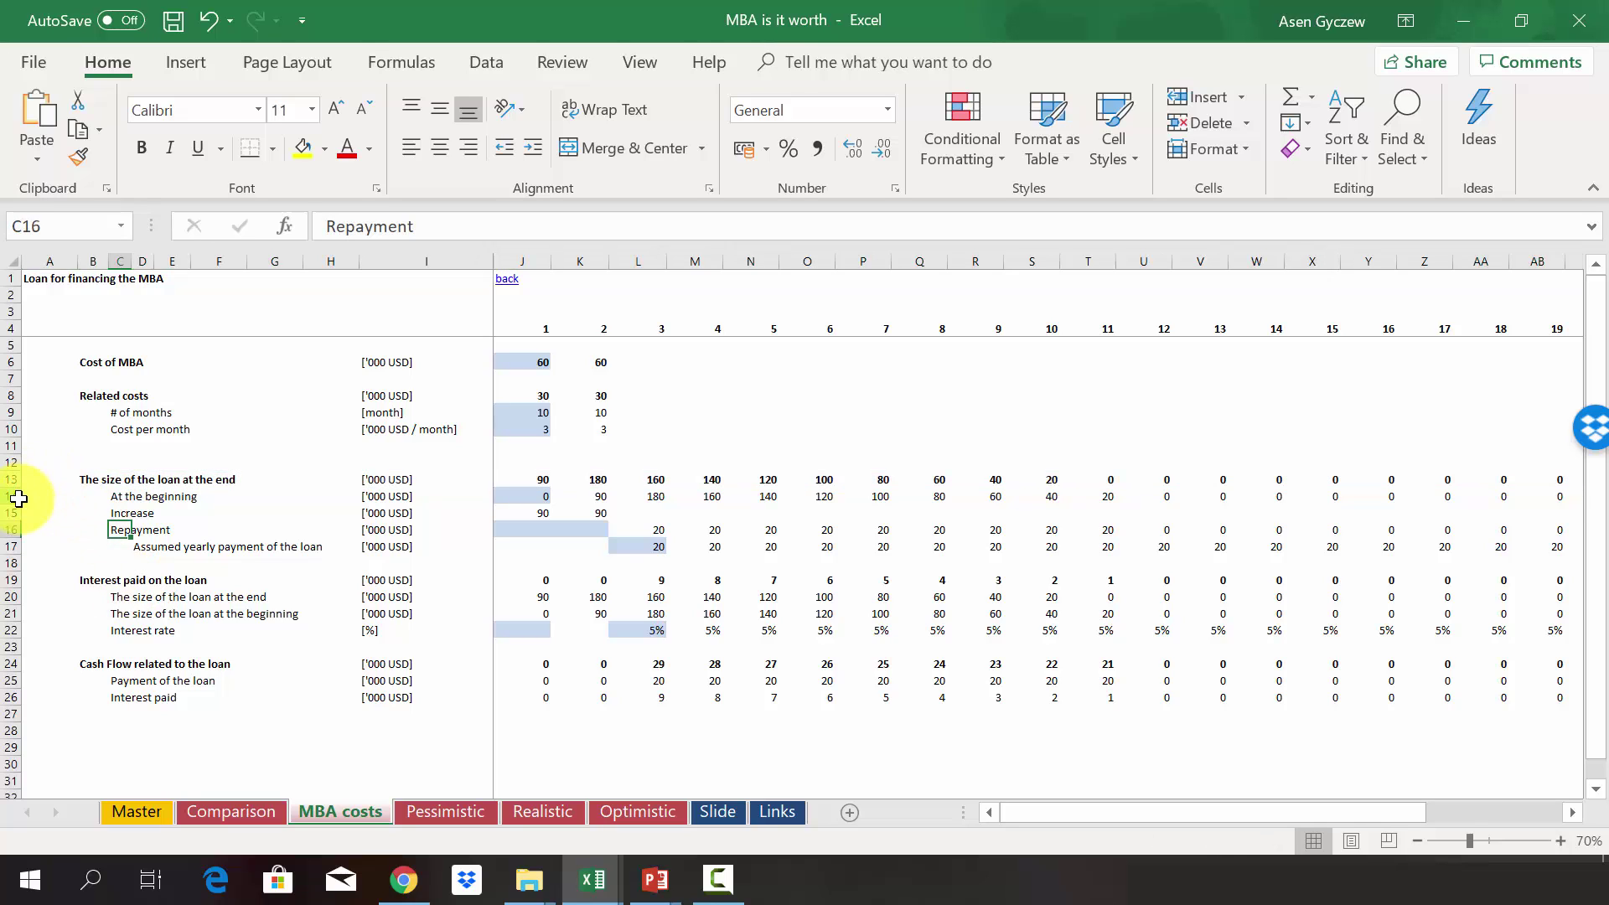
{"action": "left_click", "coordinate": [12, 498]}
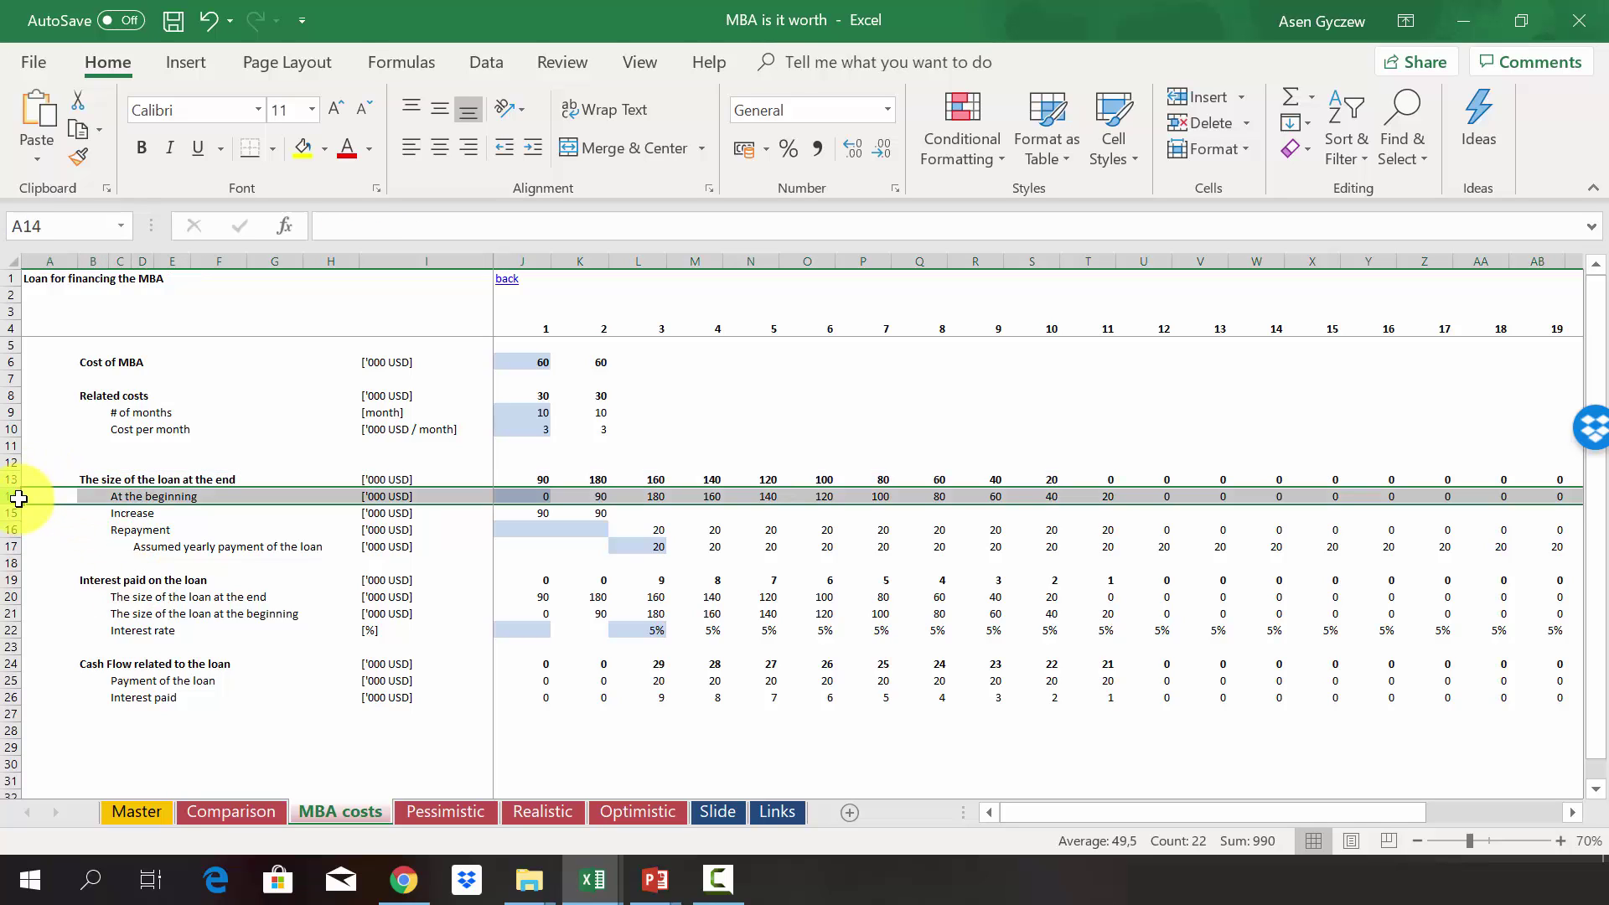
{"action": "left_click", "coordinate": [11, 513]}
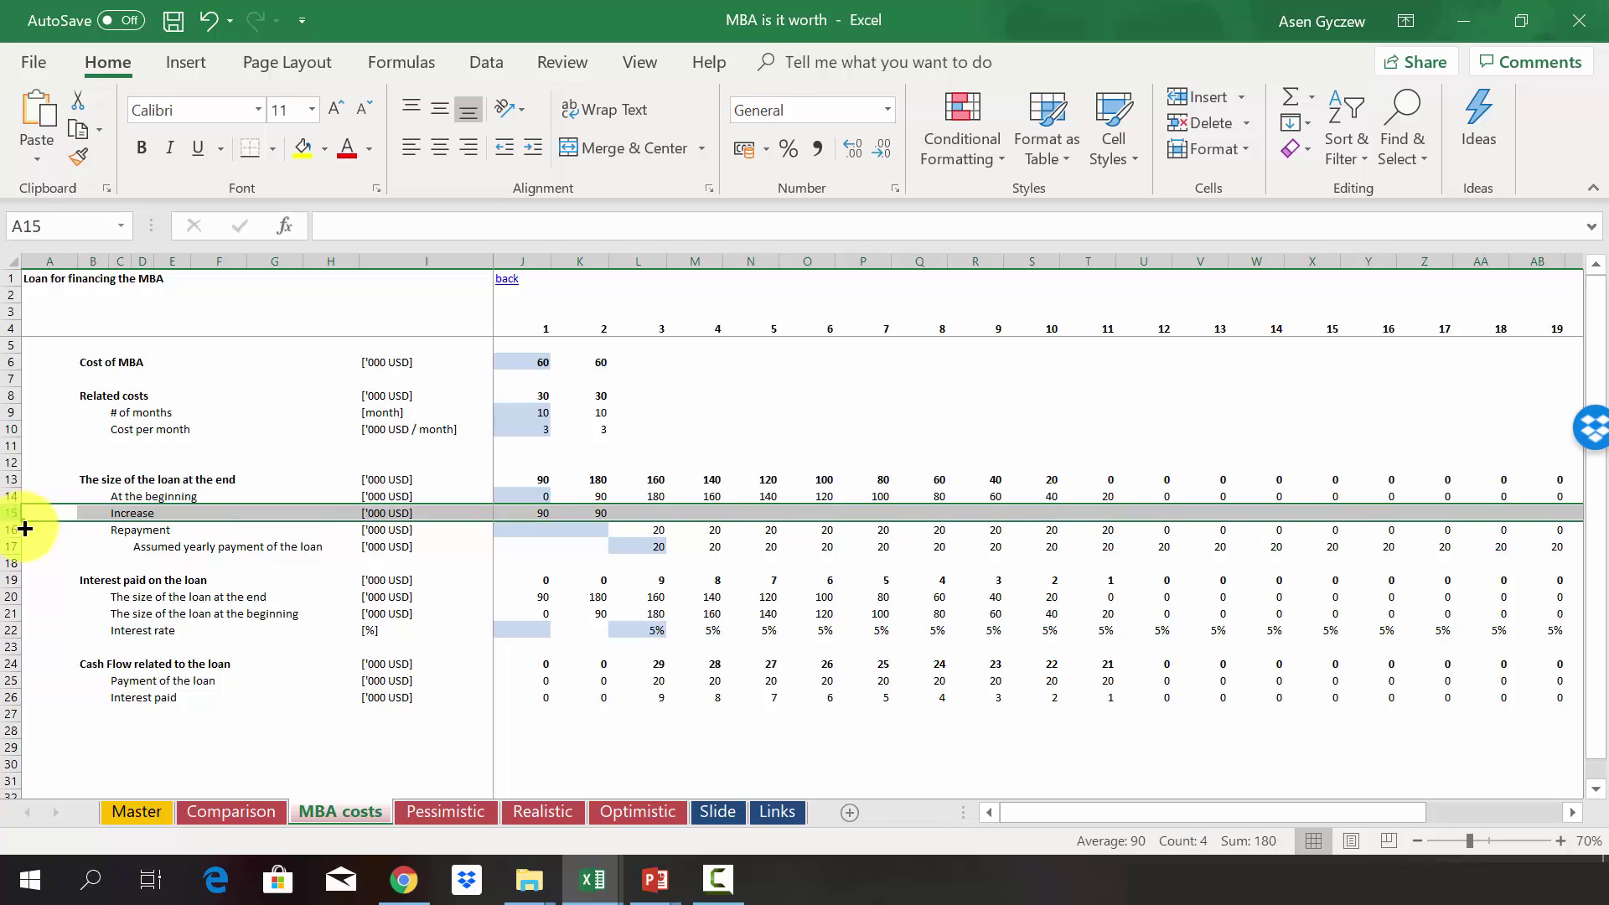
{"action": "left_click", "coordinate": [14, 532]}
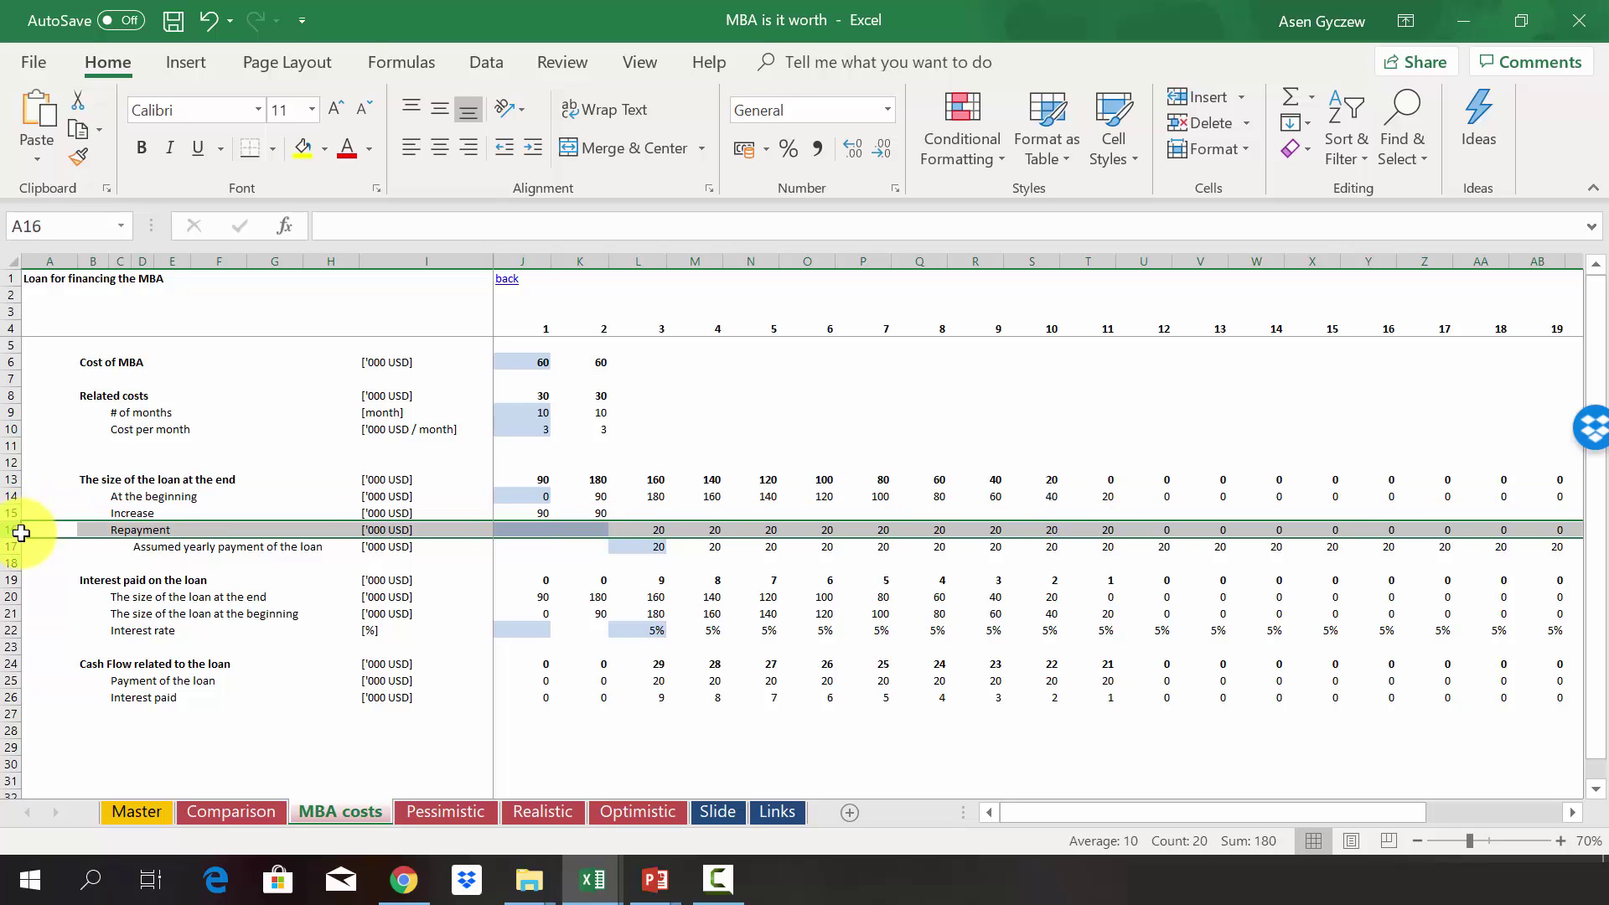
{"action": "left_click", "coordinate": [525, 481]}
{"action": "left_click", "coordinate": [526, 496]}
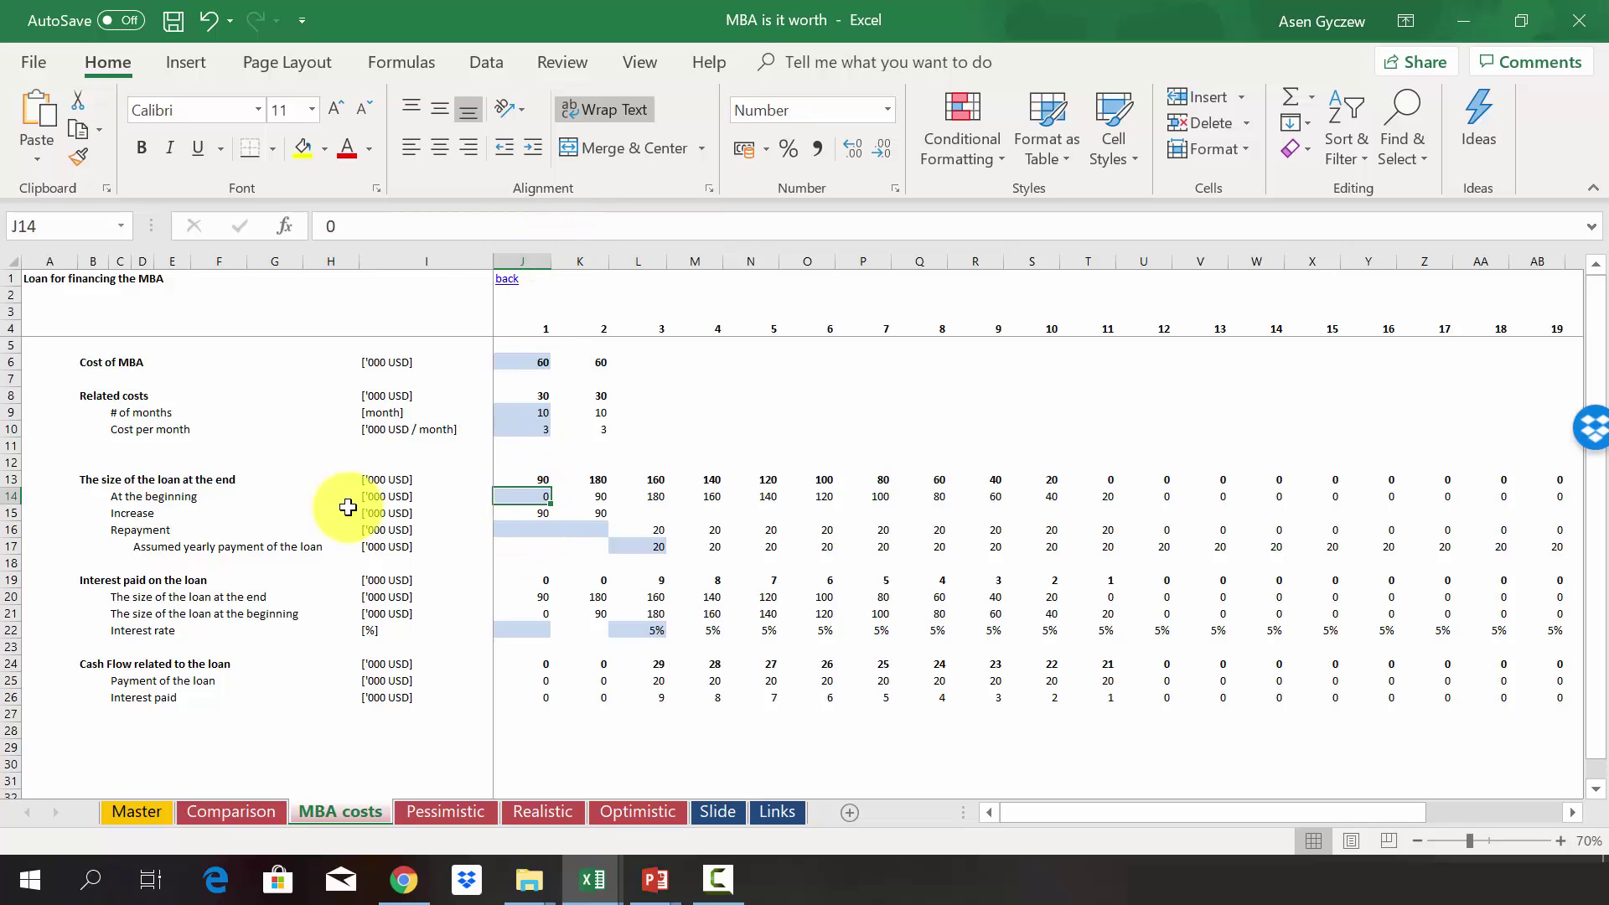
{"action": "left_click", "coordinate": [12, 513]}
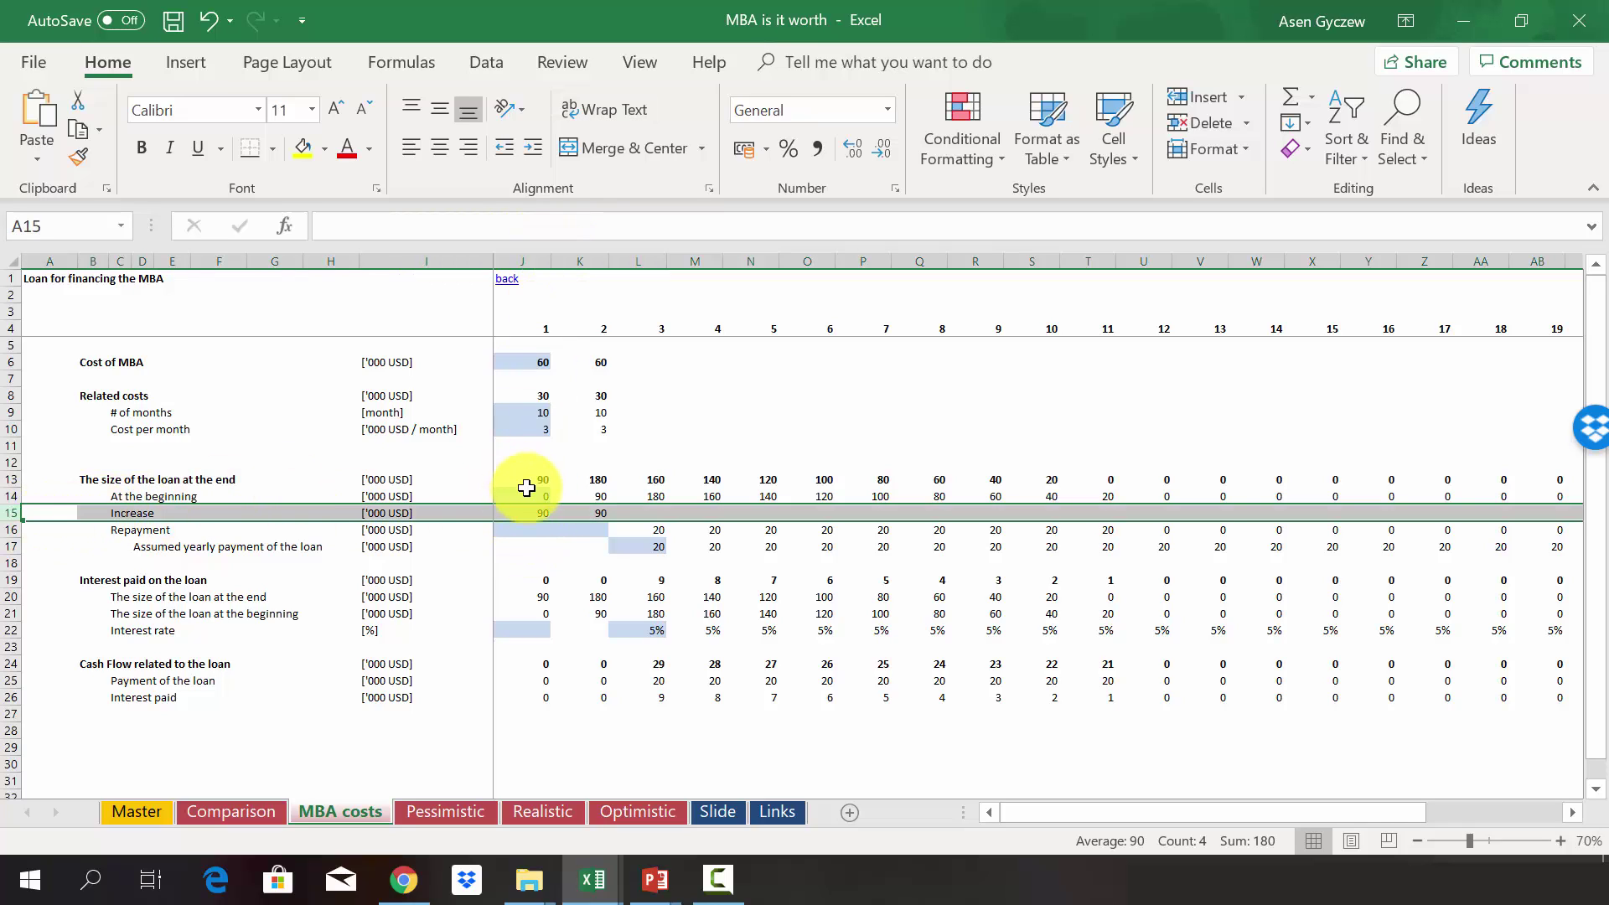
{"action": "double_click", "coordinate": [508, 514]}
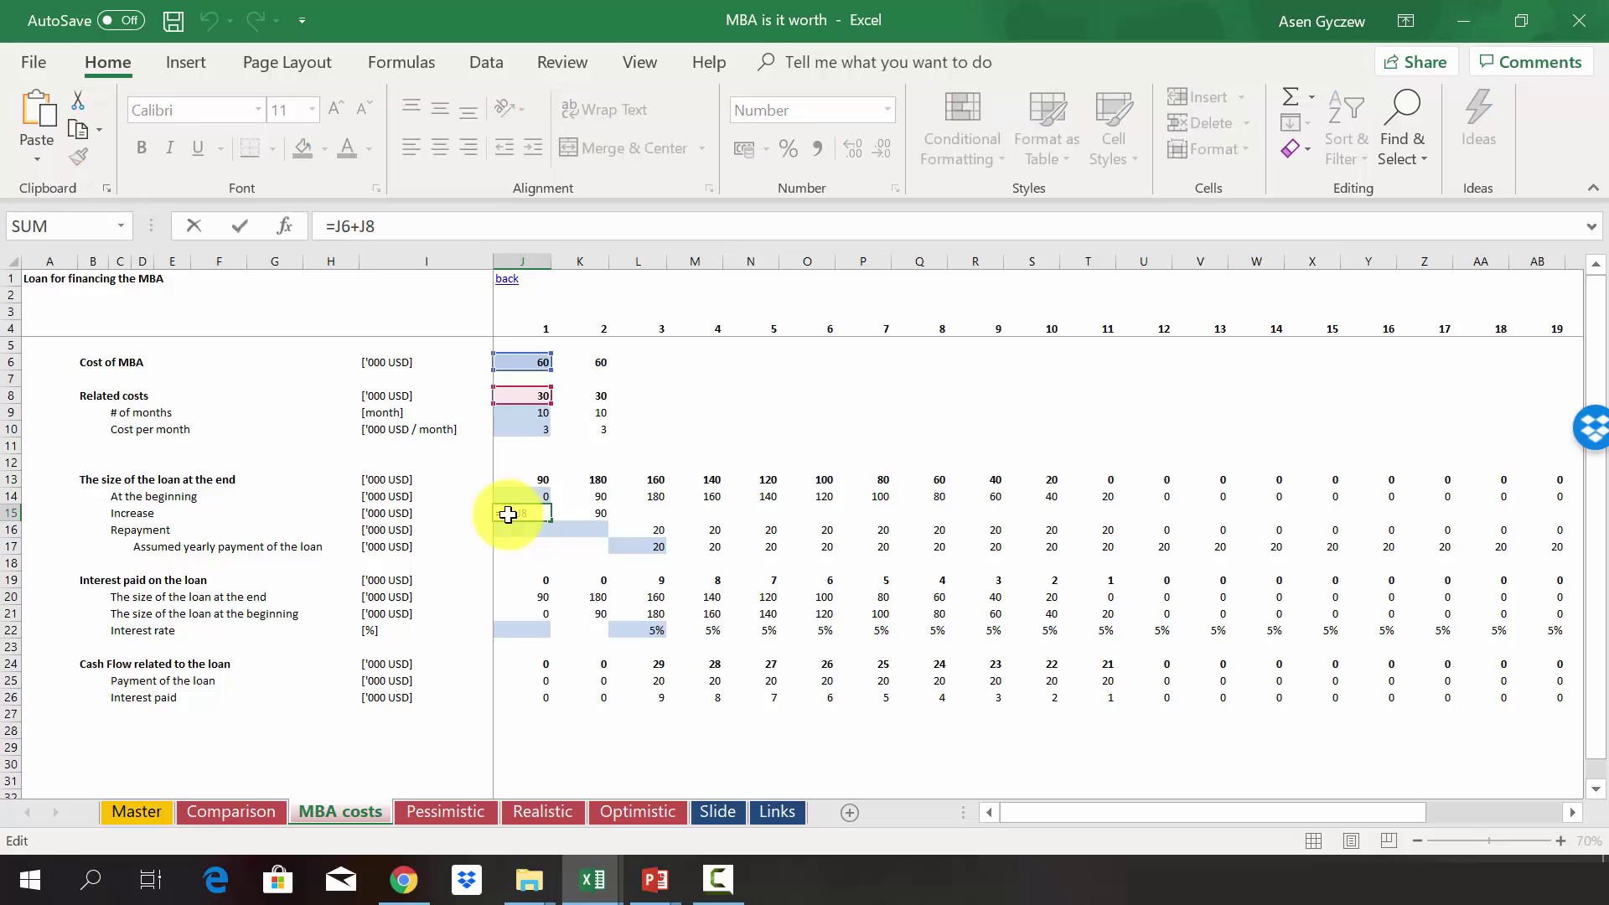
{"action": "key", "text": "Escape"}
{"action": "left_click", "coordinate": [570, 510]}
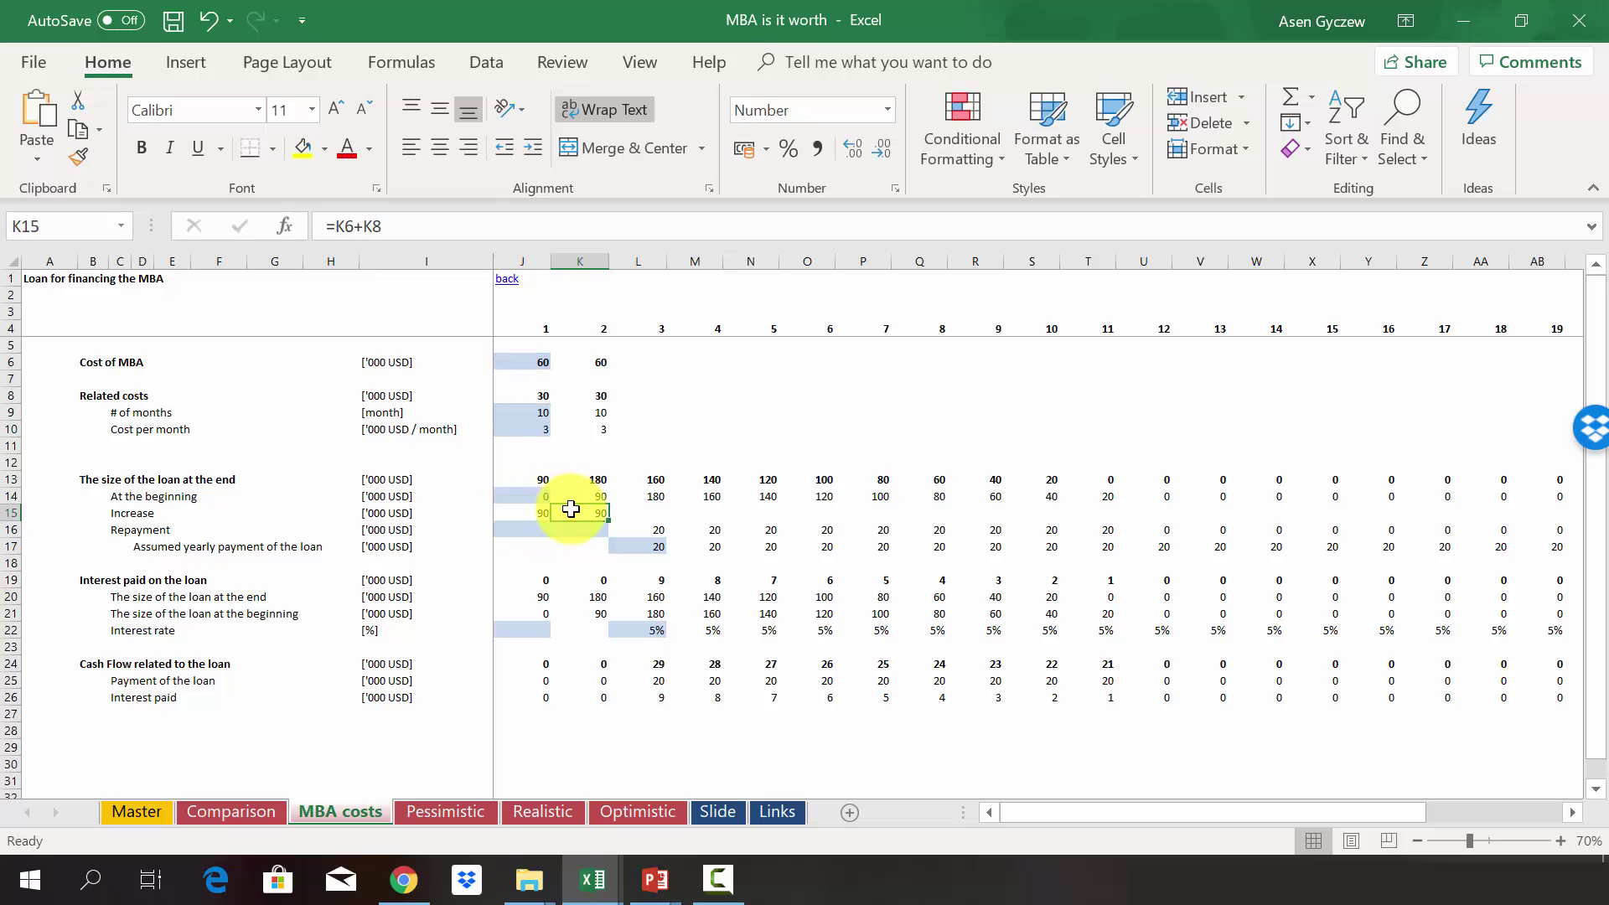
{"action": "double_click", "coordinate": [571, 510]}
{"action": "key", "text": "Escape"}
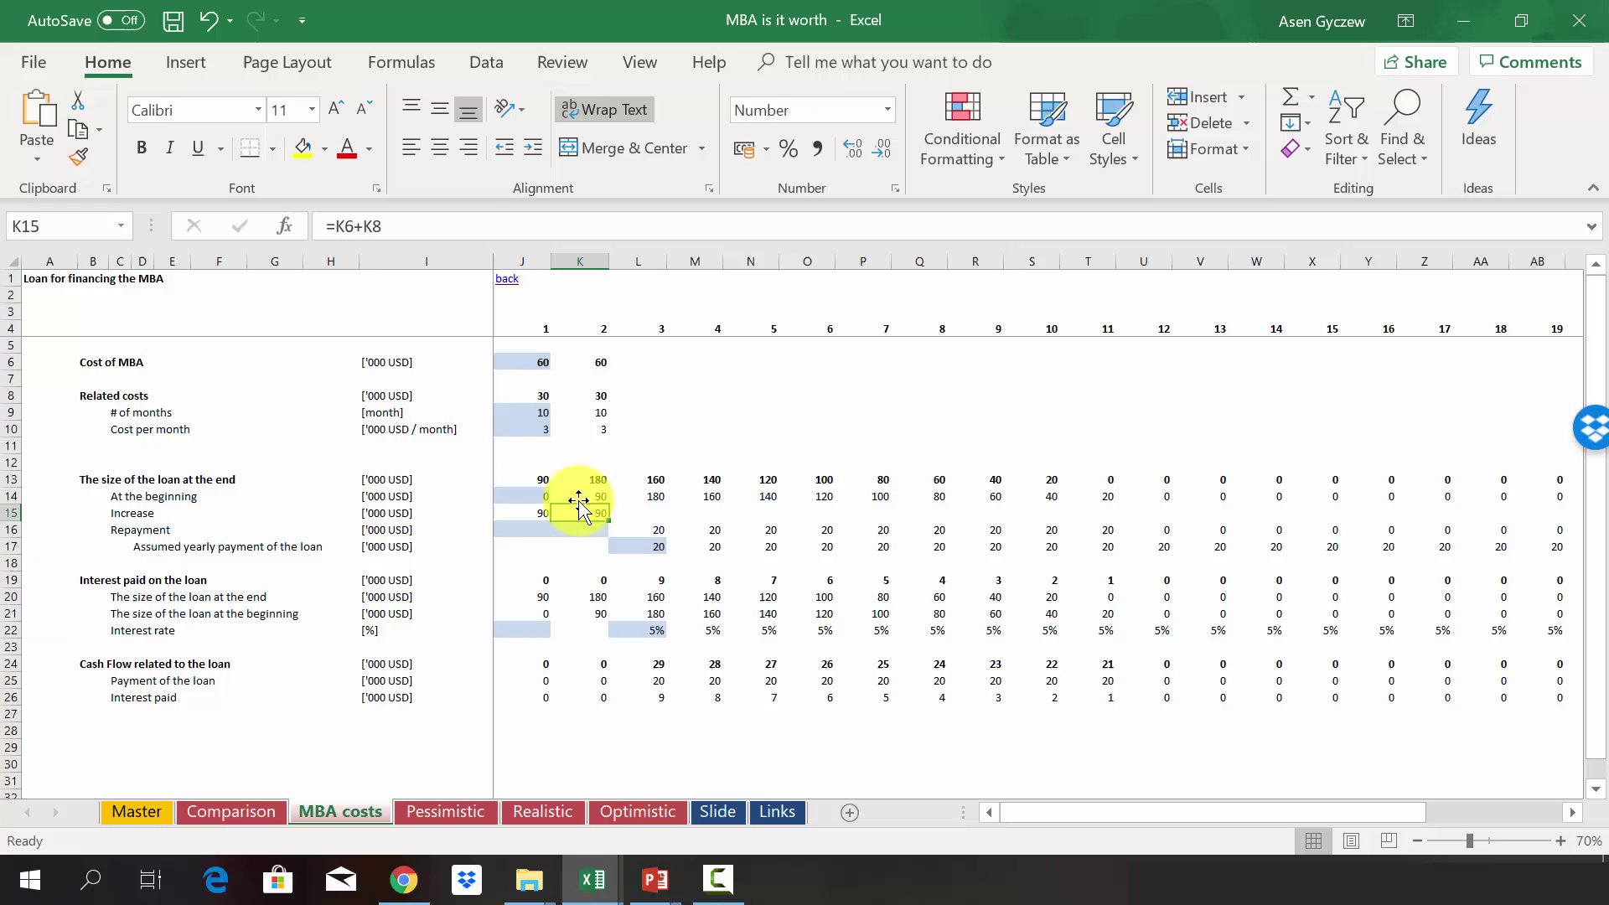
{"action": "left_click", "coordinate": [580, 475]}
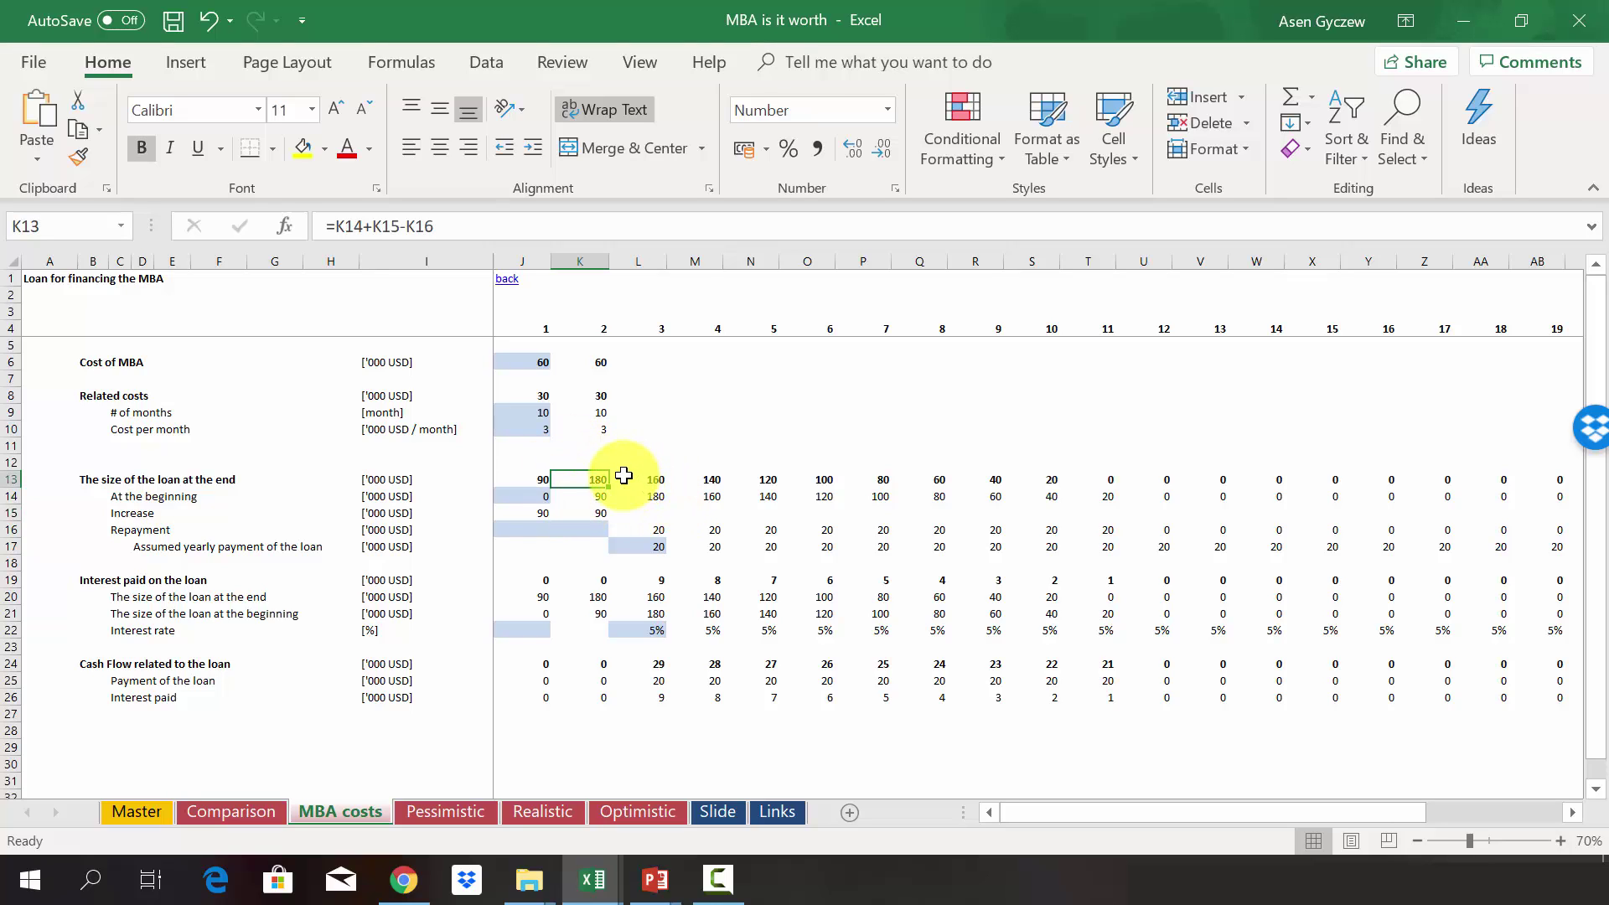
{"action": "left_click", "coordinate": [592, 531]}
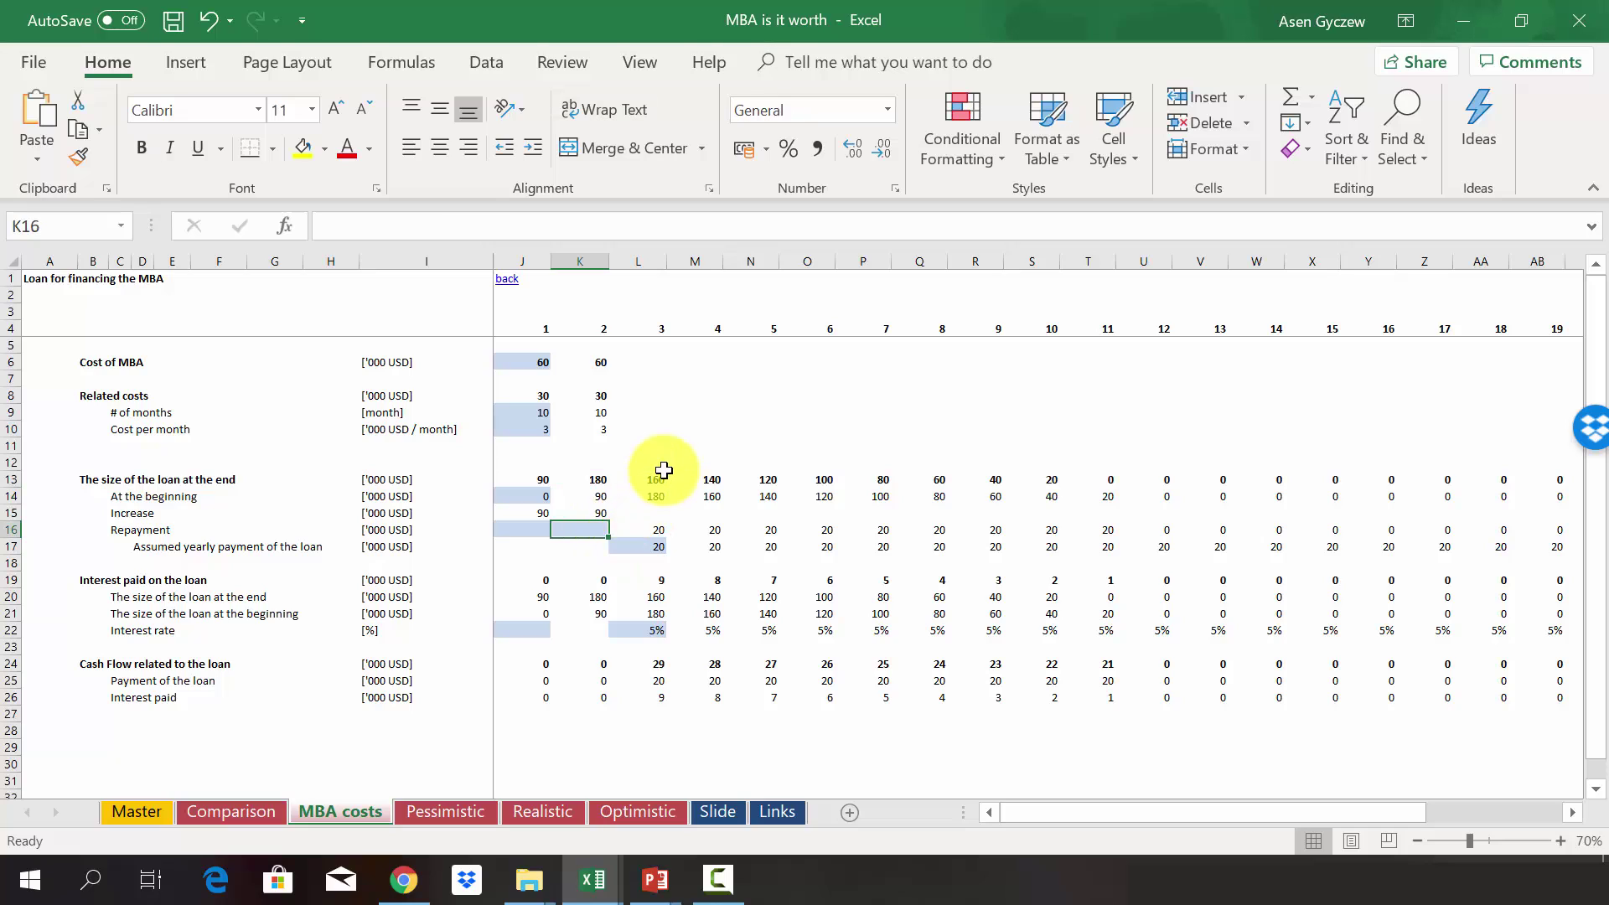
{"action": "left_click", "coordinate": [637, 480]}
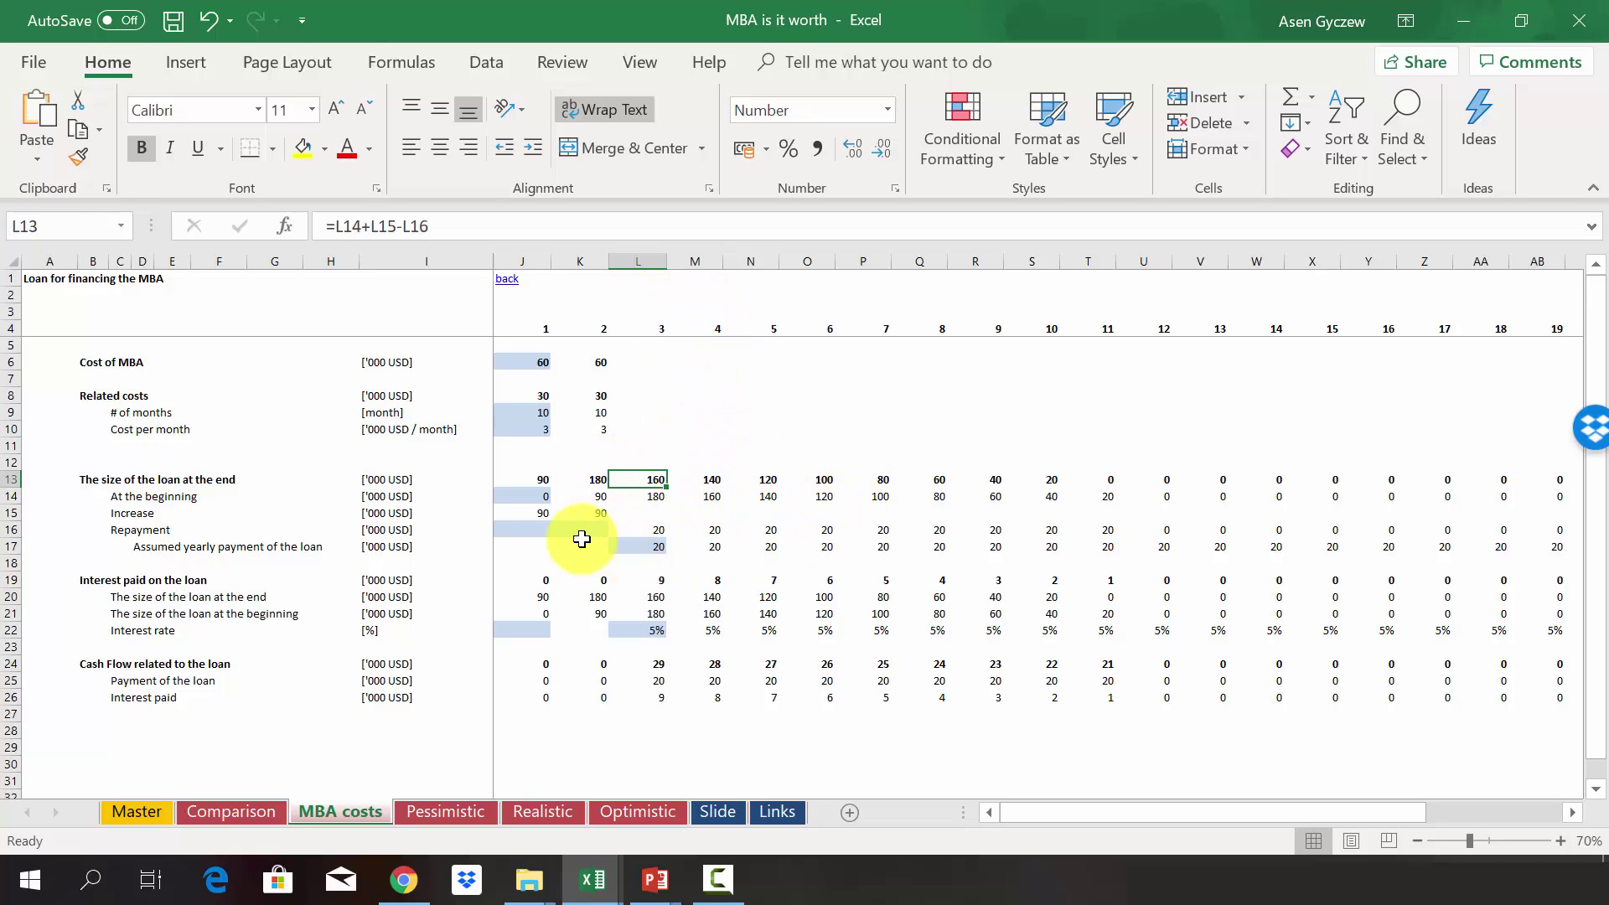
{"action": "left_click", "coordinate": [650, 531]}
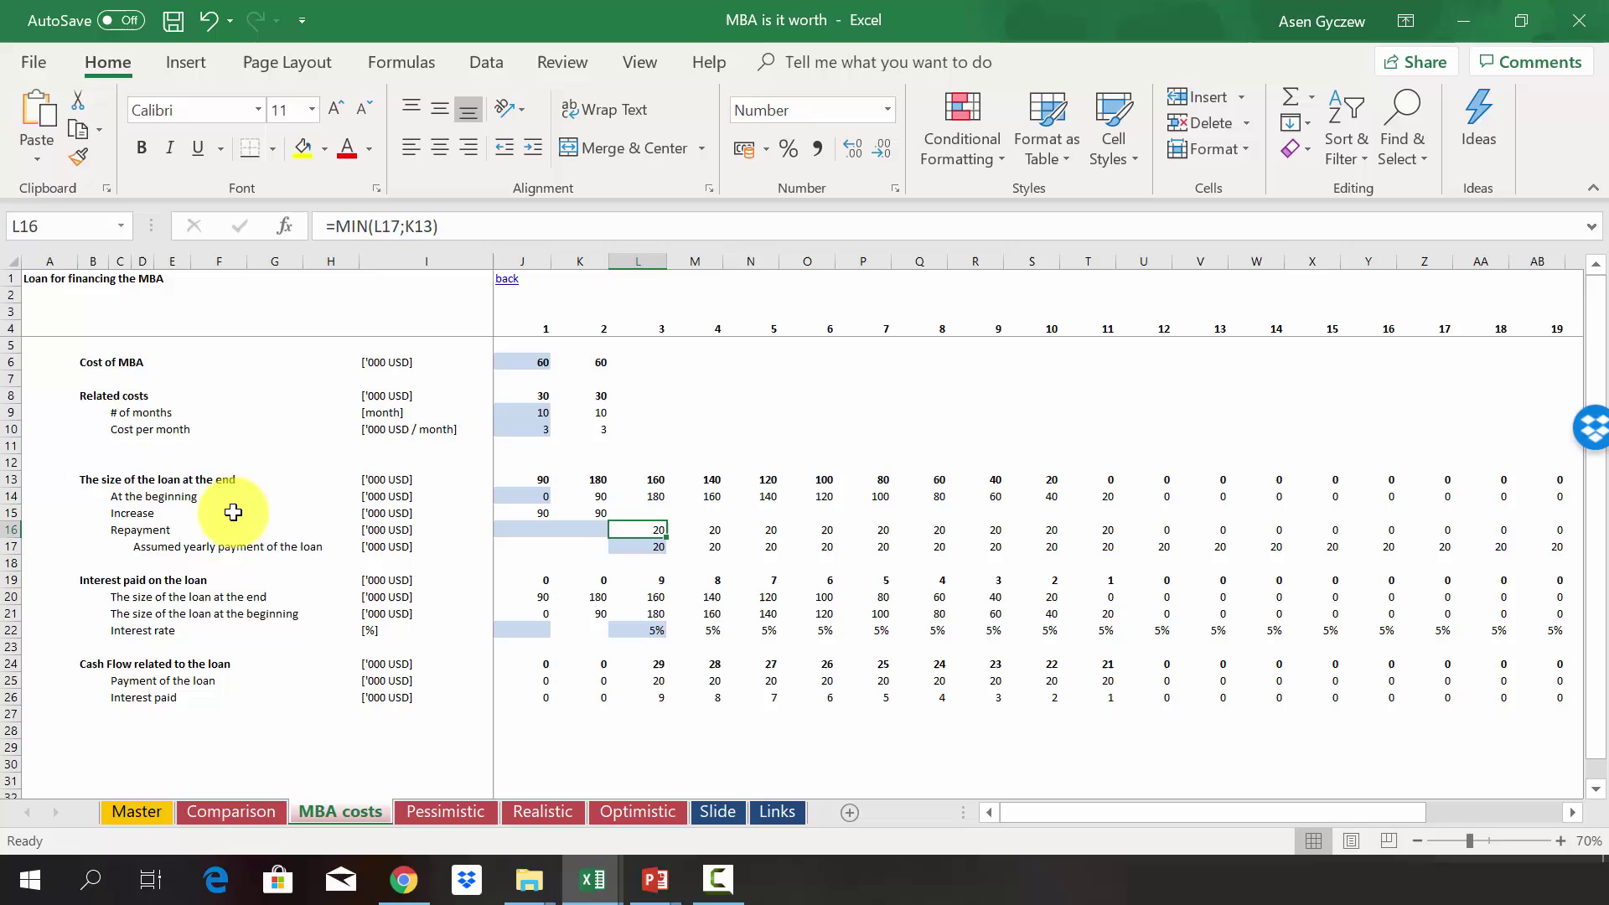
{"action": "left_click", "coordinate": [10, 531]}
{"action": "left_click", "coordinate": [10, 547]}
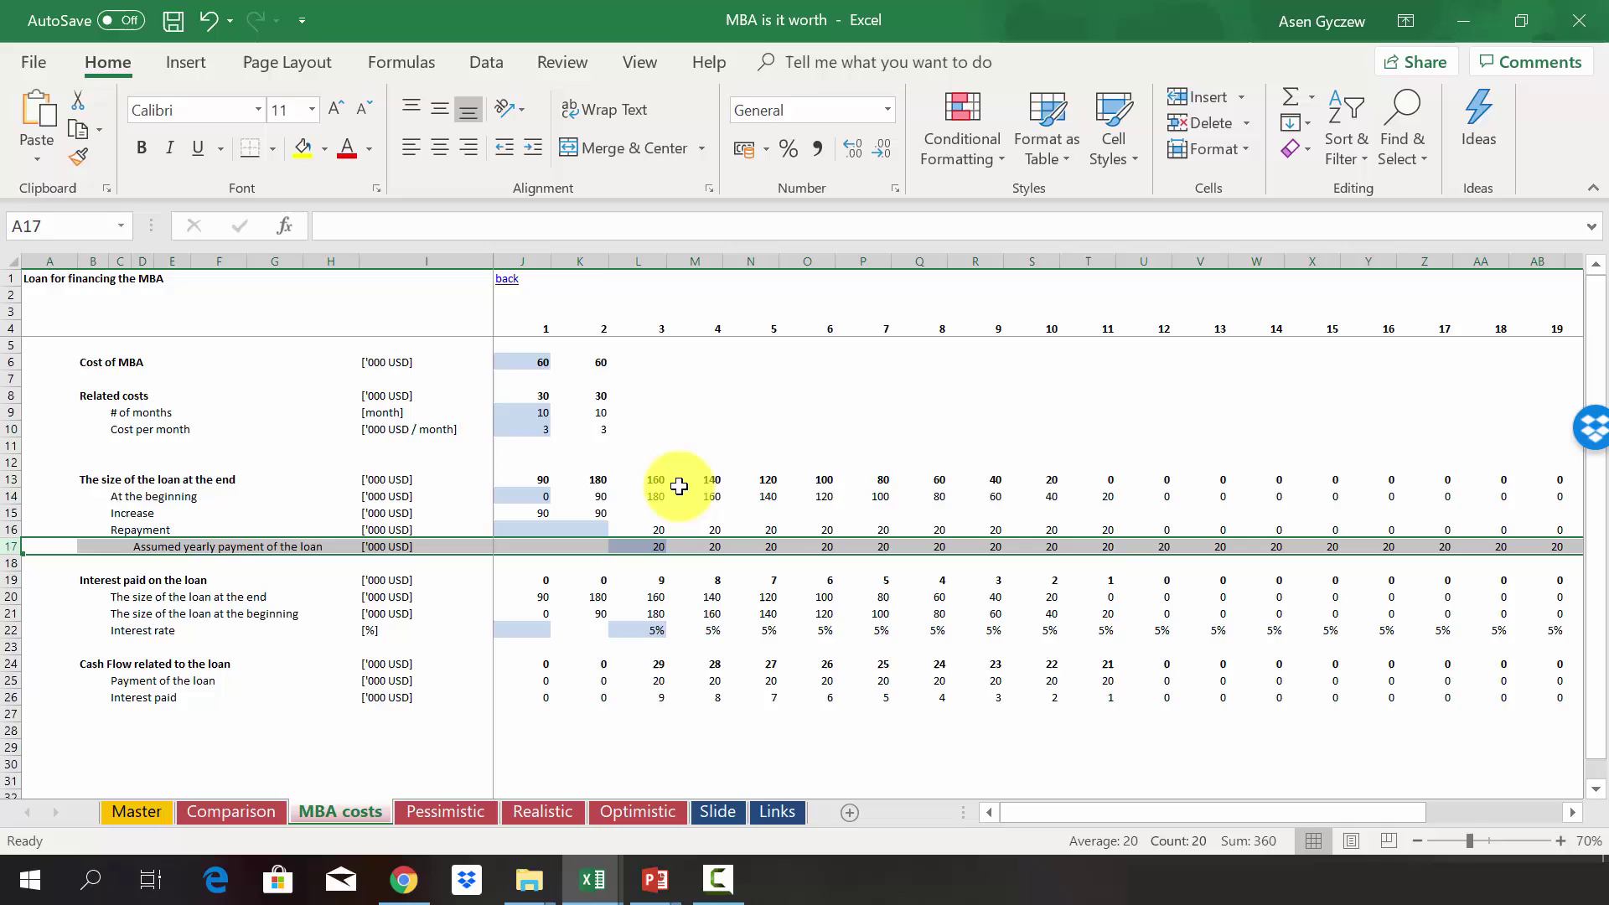
{"action": "left_click", "coordinate": [641, 545]}
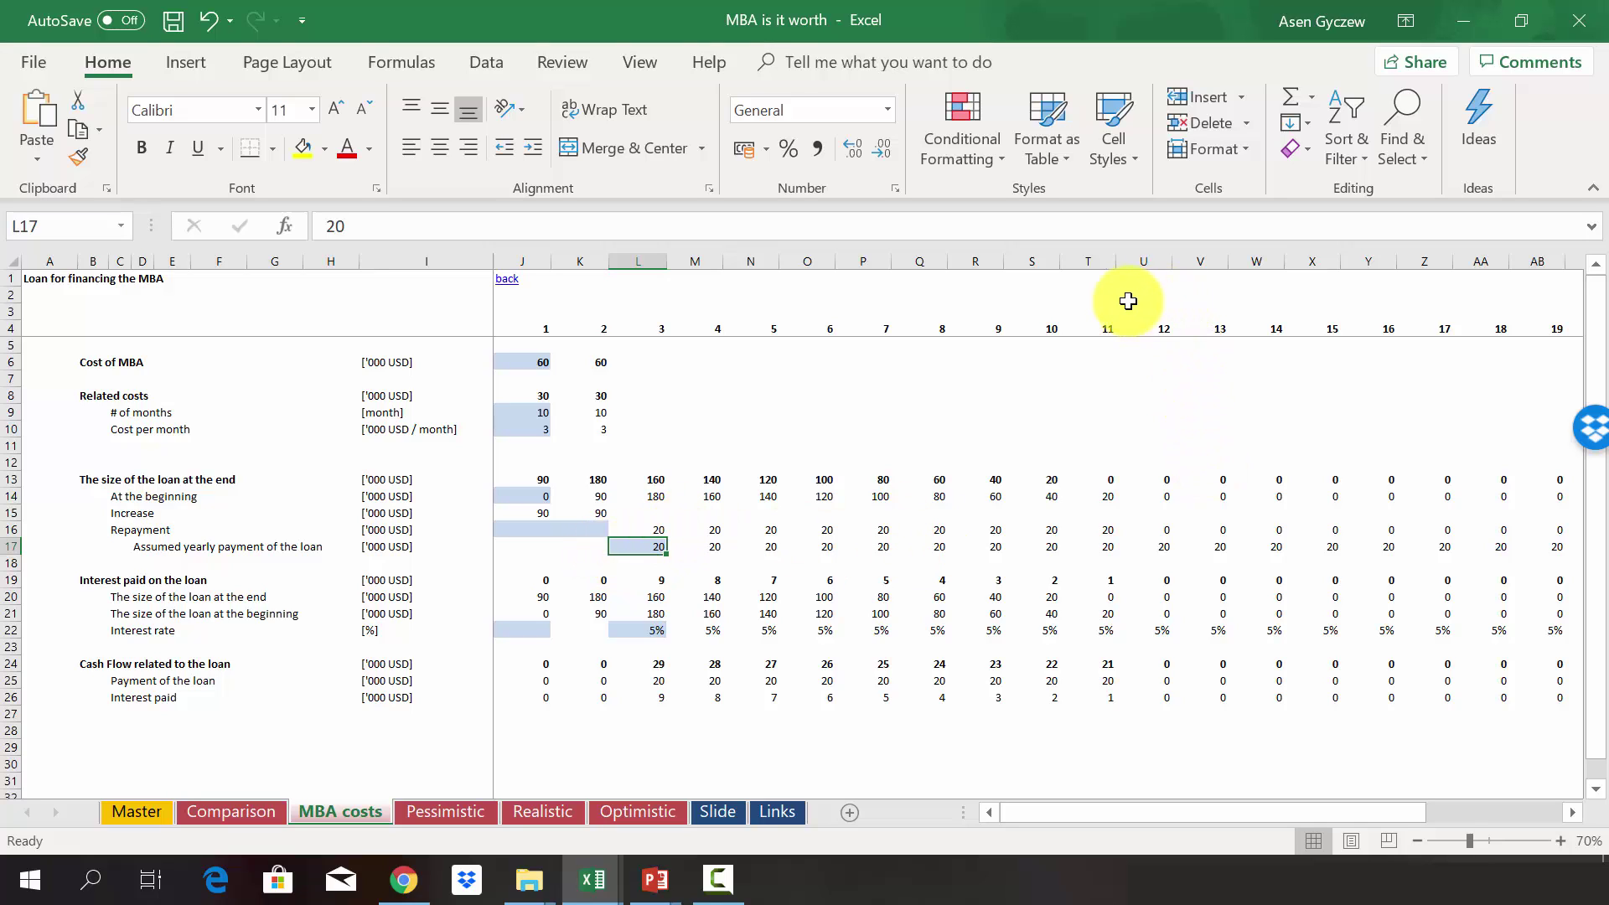
{"action": "left_click", "coordinate": [1093, 262]}
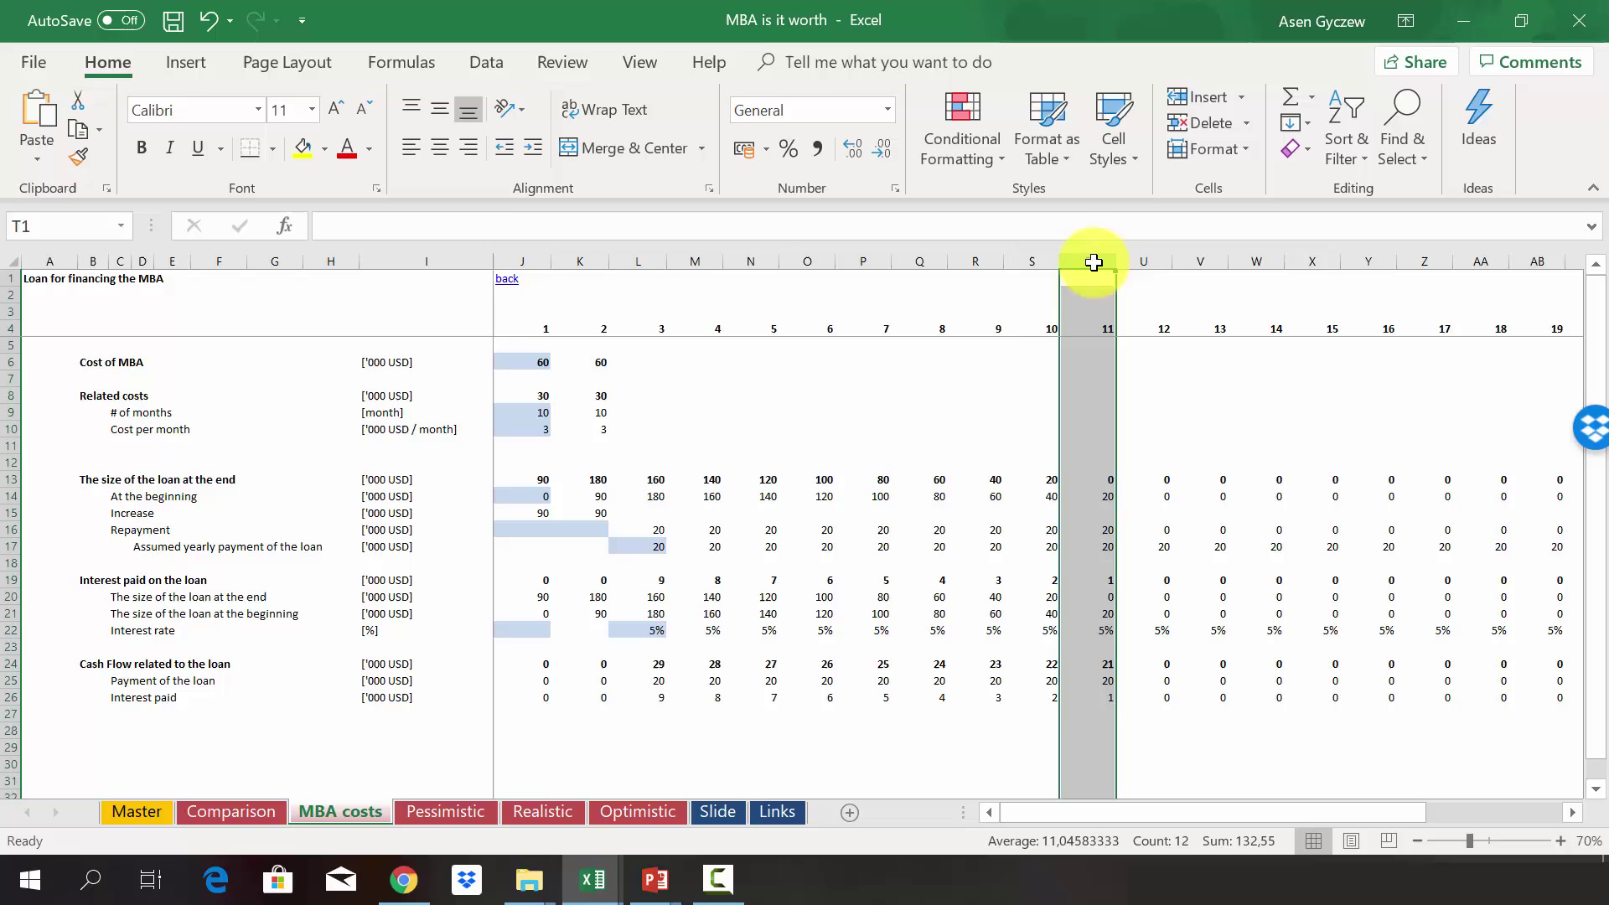
{"action": "left_click", "coordinate": [578, 611]}
{"action": "left_click", "coordinate": [643, 545]}
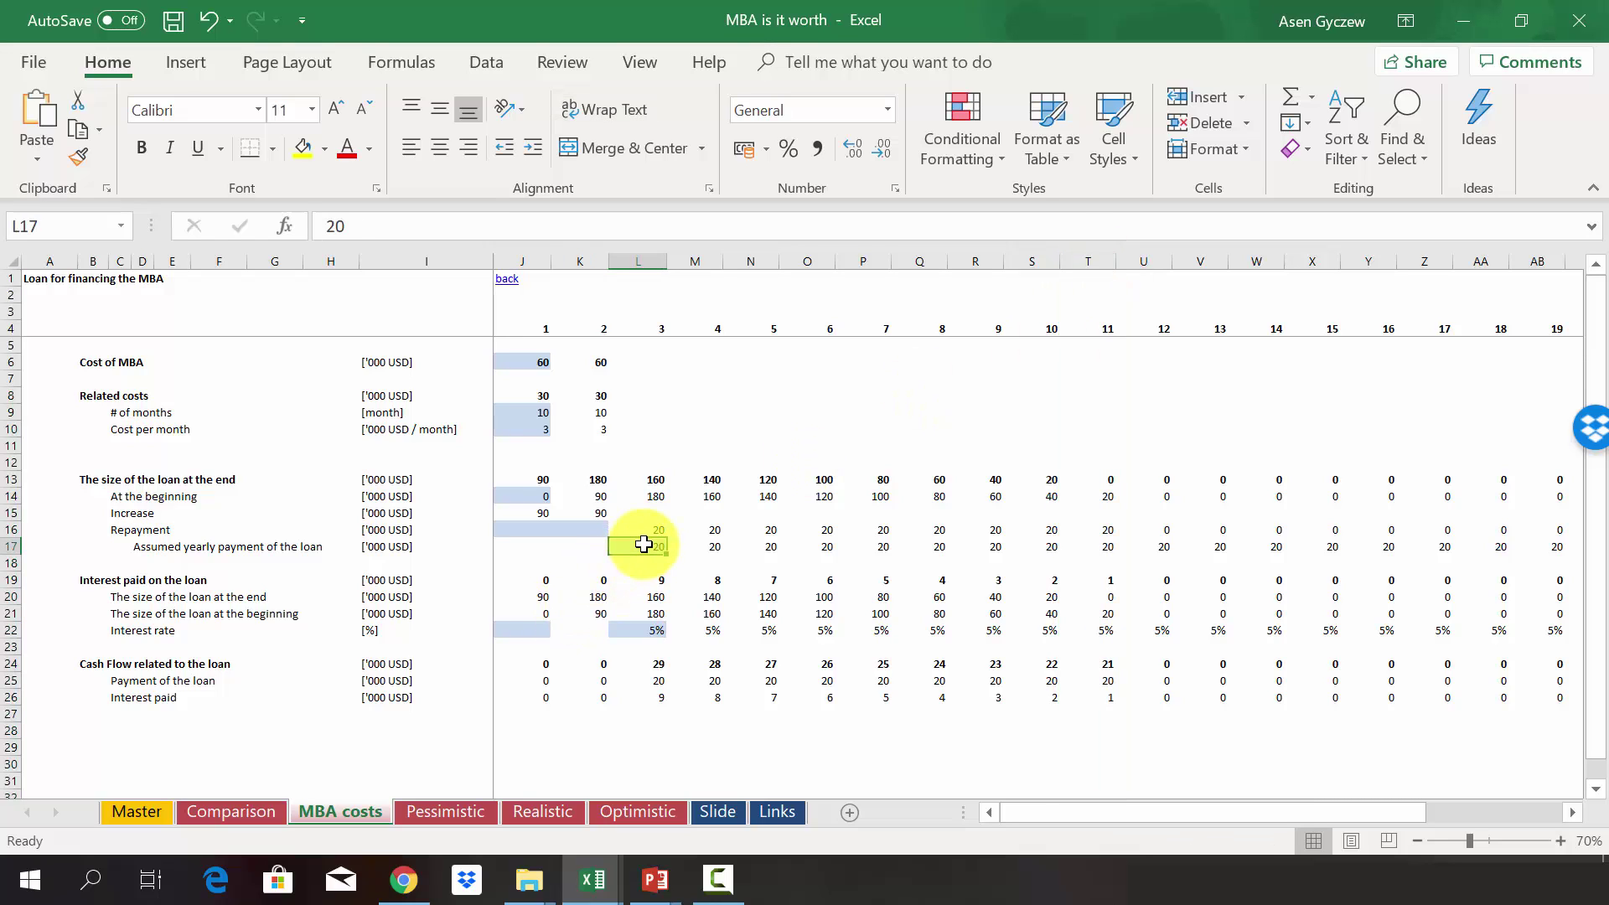
{"action": "type", "text": "10"}
{"action": "key", "text": "Return"}
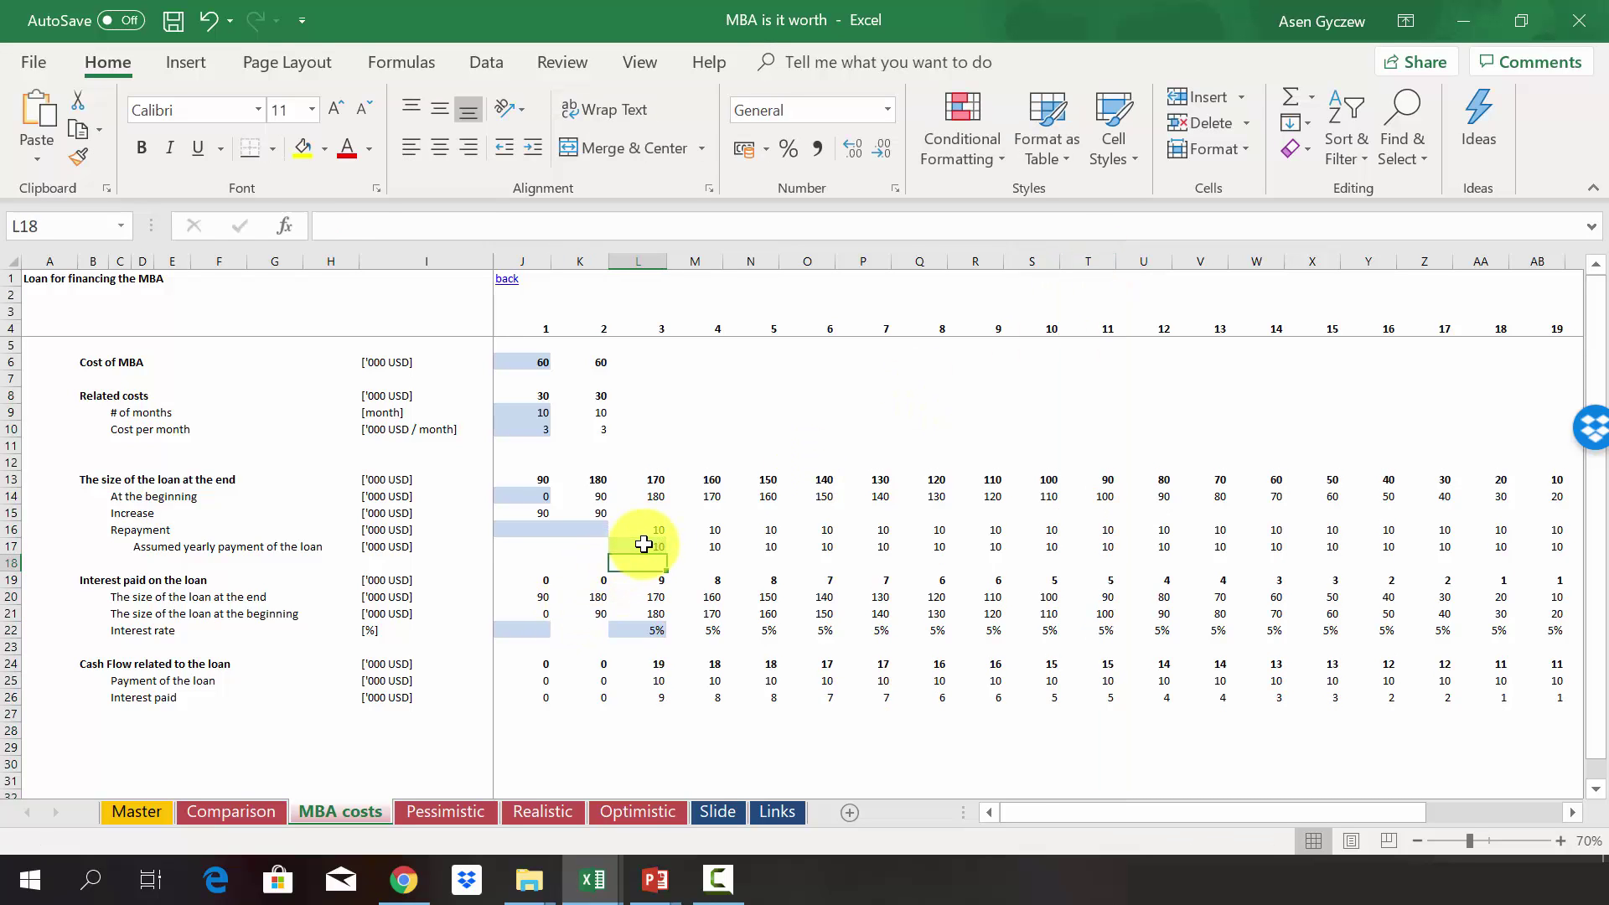
{"action": "key", "text": "ctrl+z"}
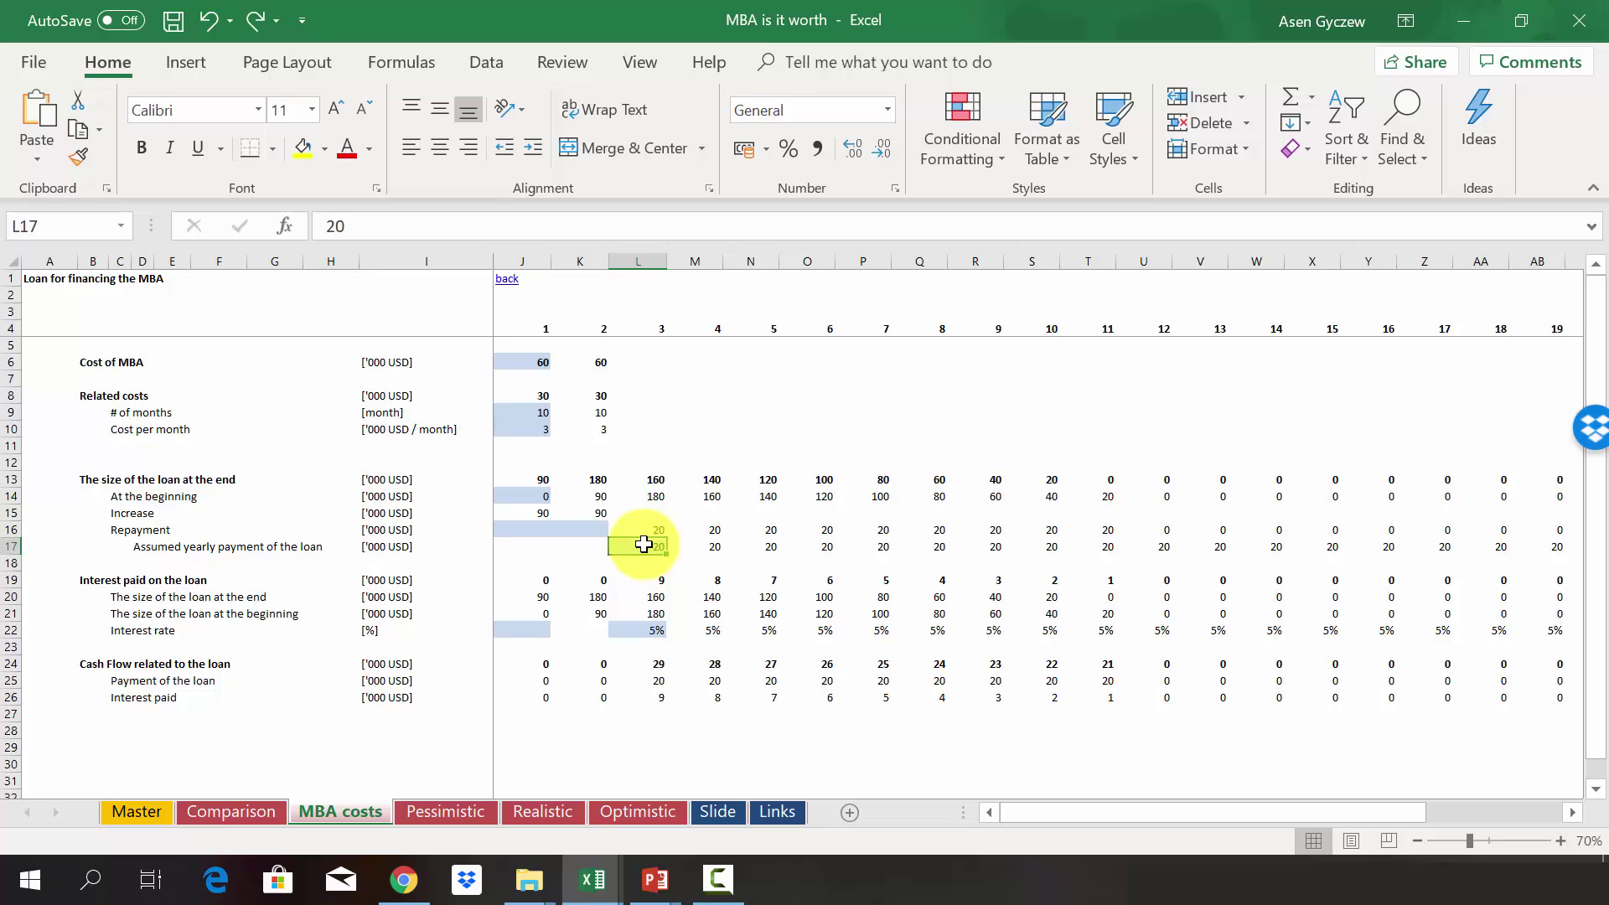
{"action": "left_click", "coordinate": [221, 578]}
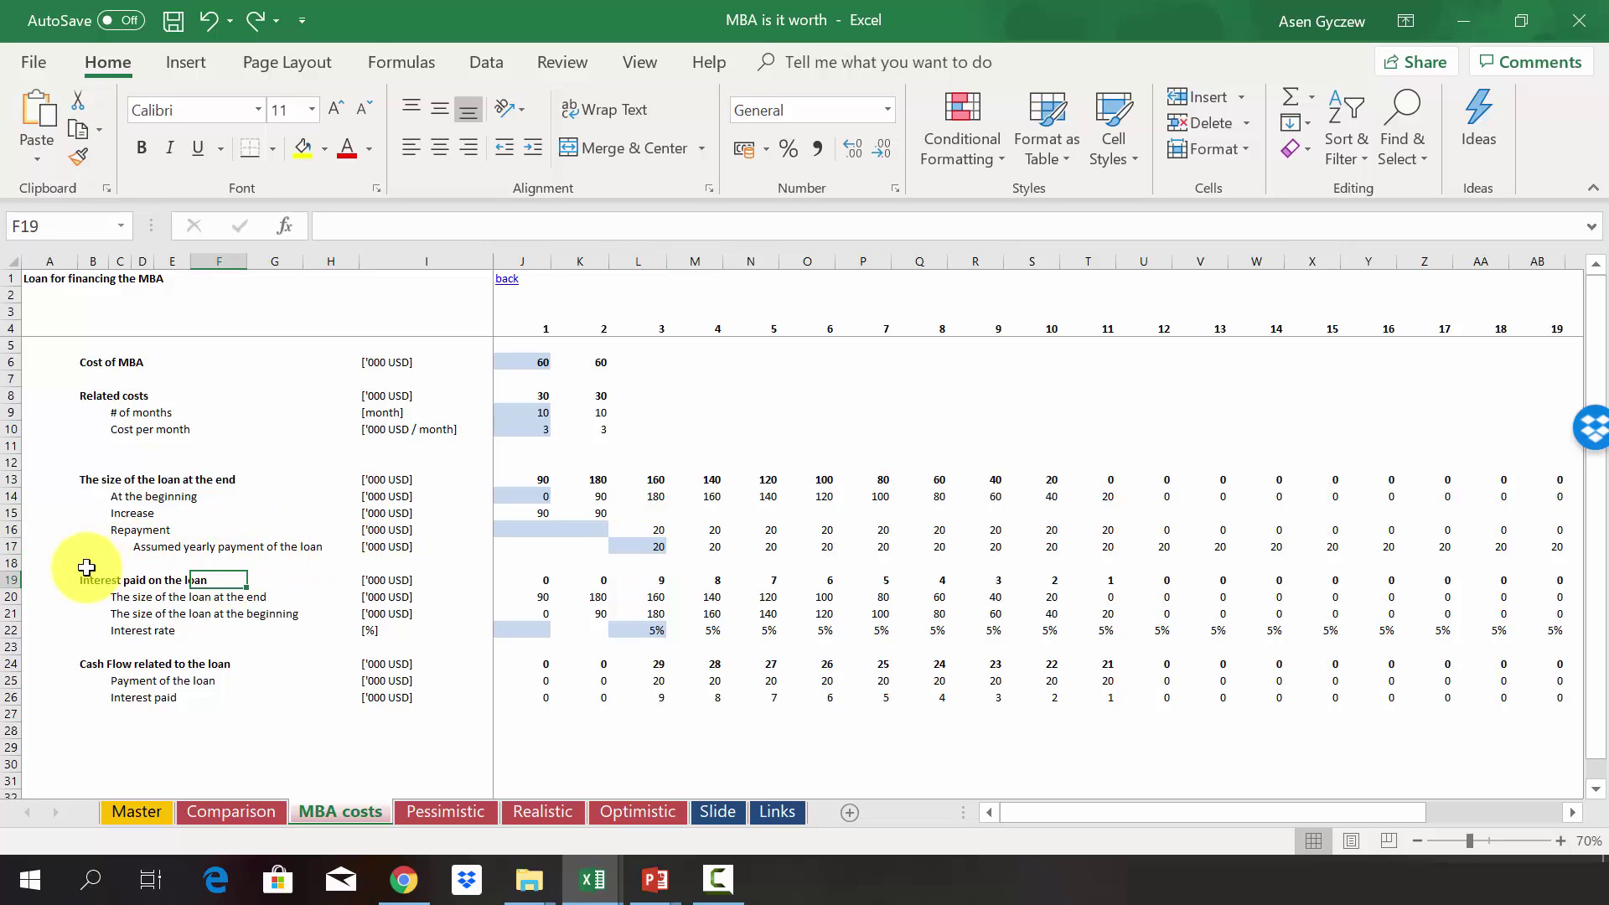
{"action": "left_click", "coordinate": [10, 579]}
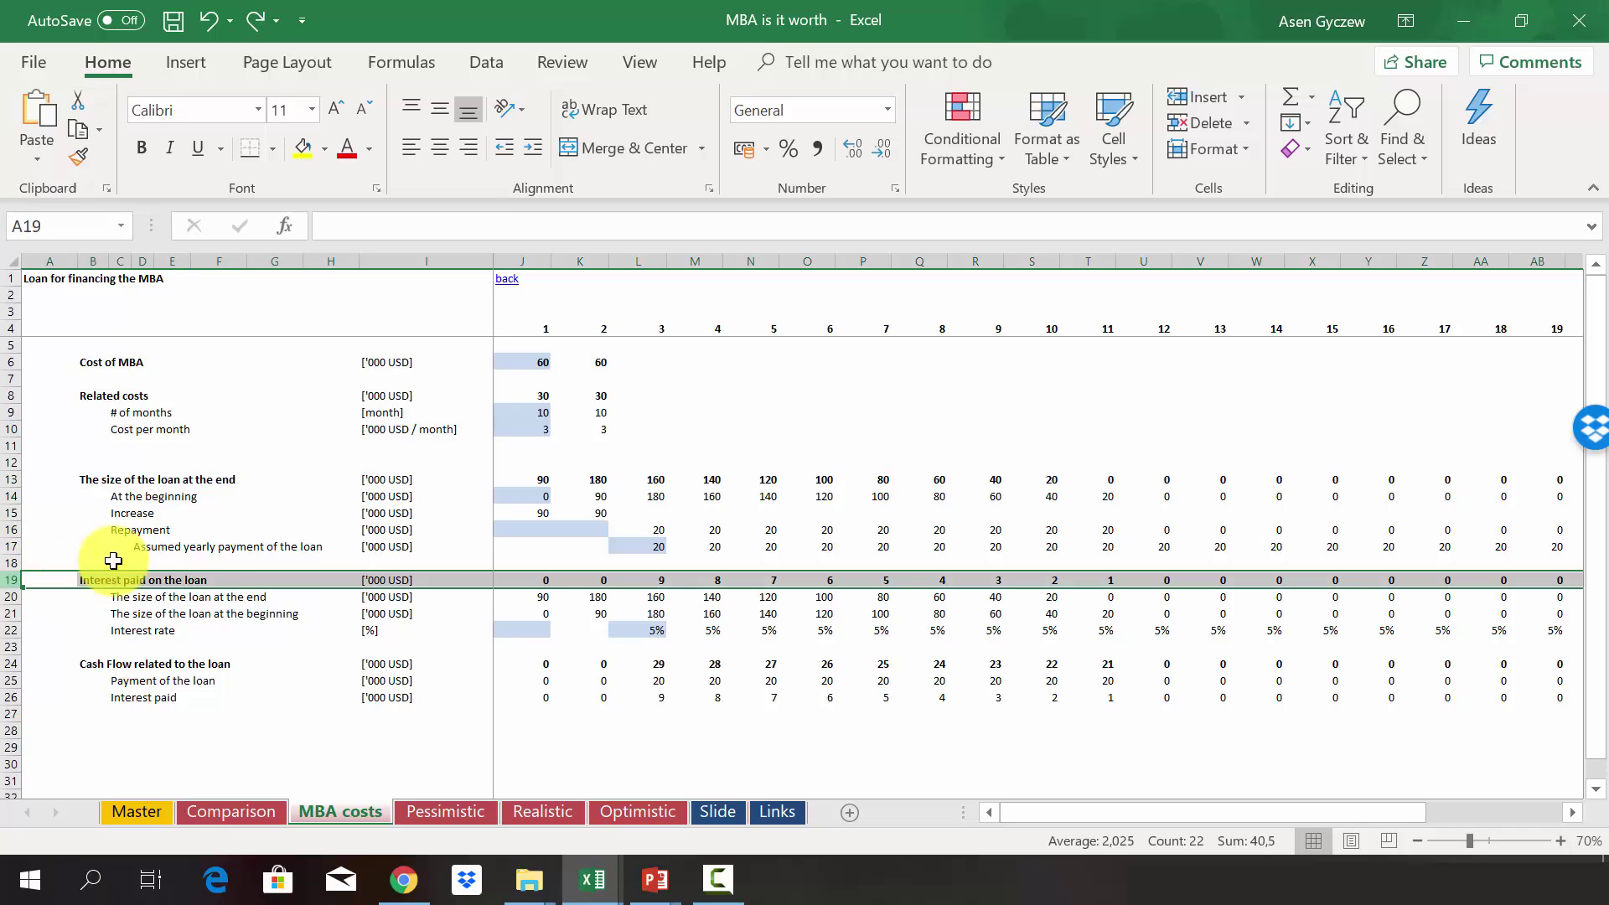
{"action": "left_click", "coordinate": [542, 578]}
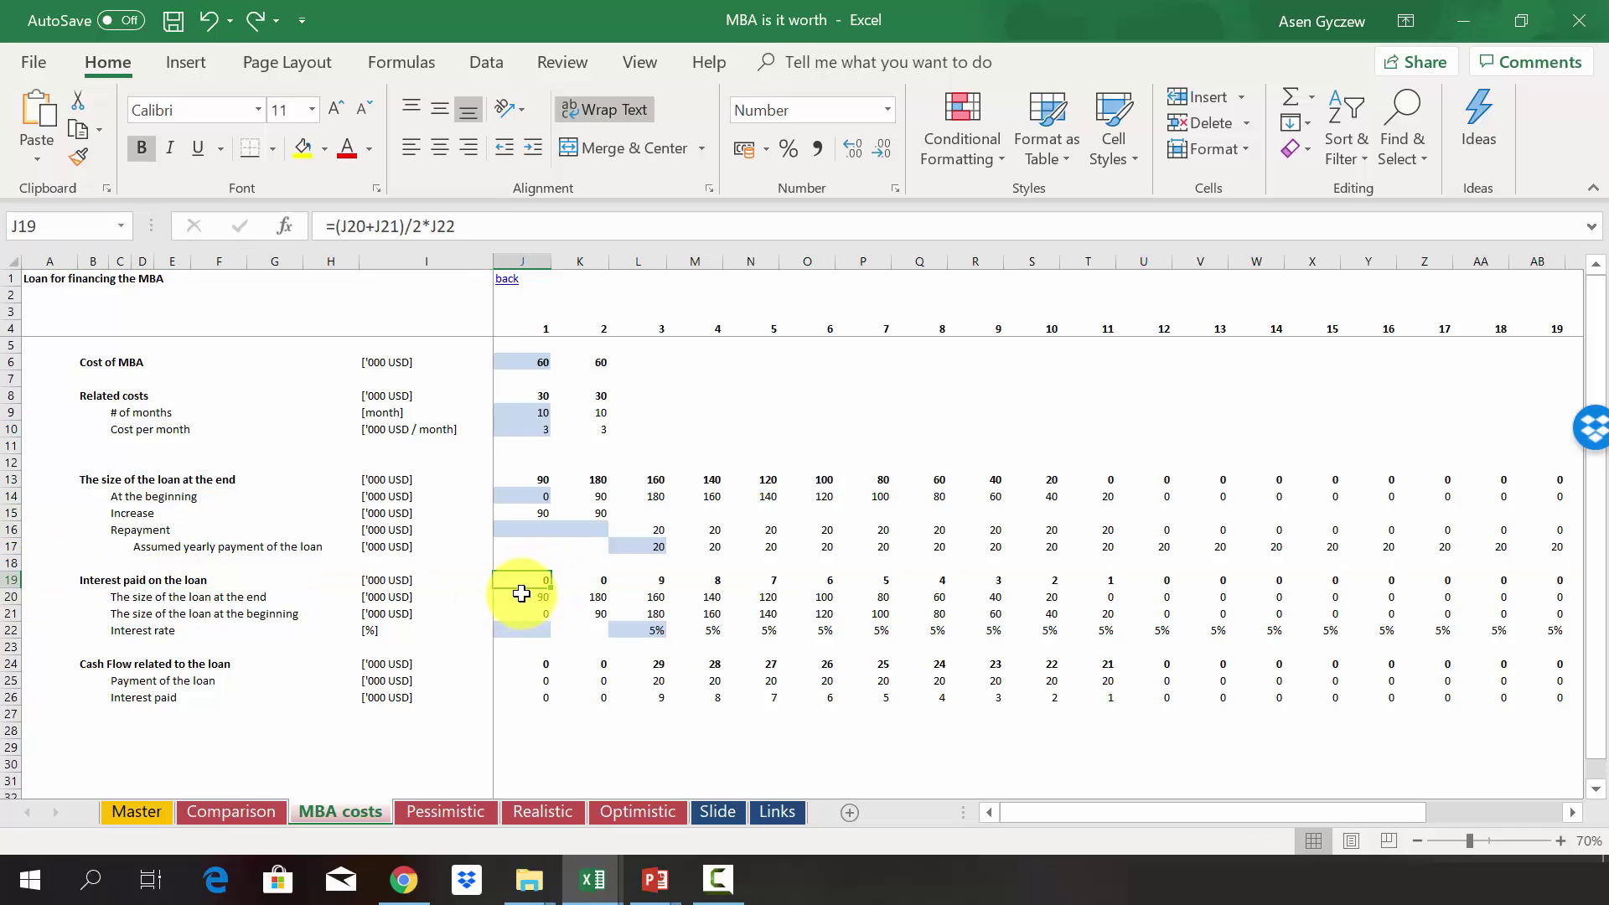
{"action": "double_click", "coordinate": [528, 579]}
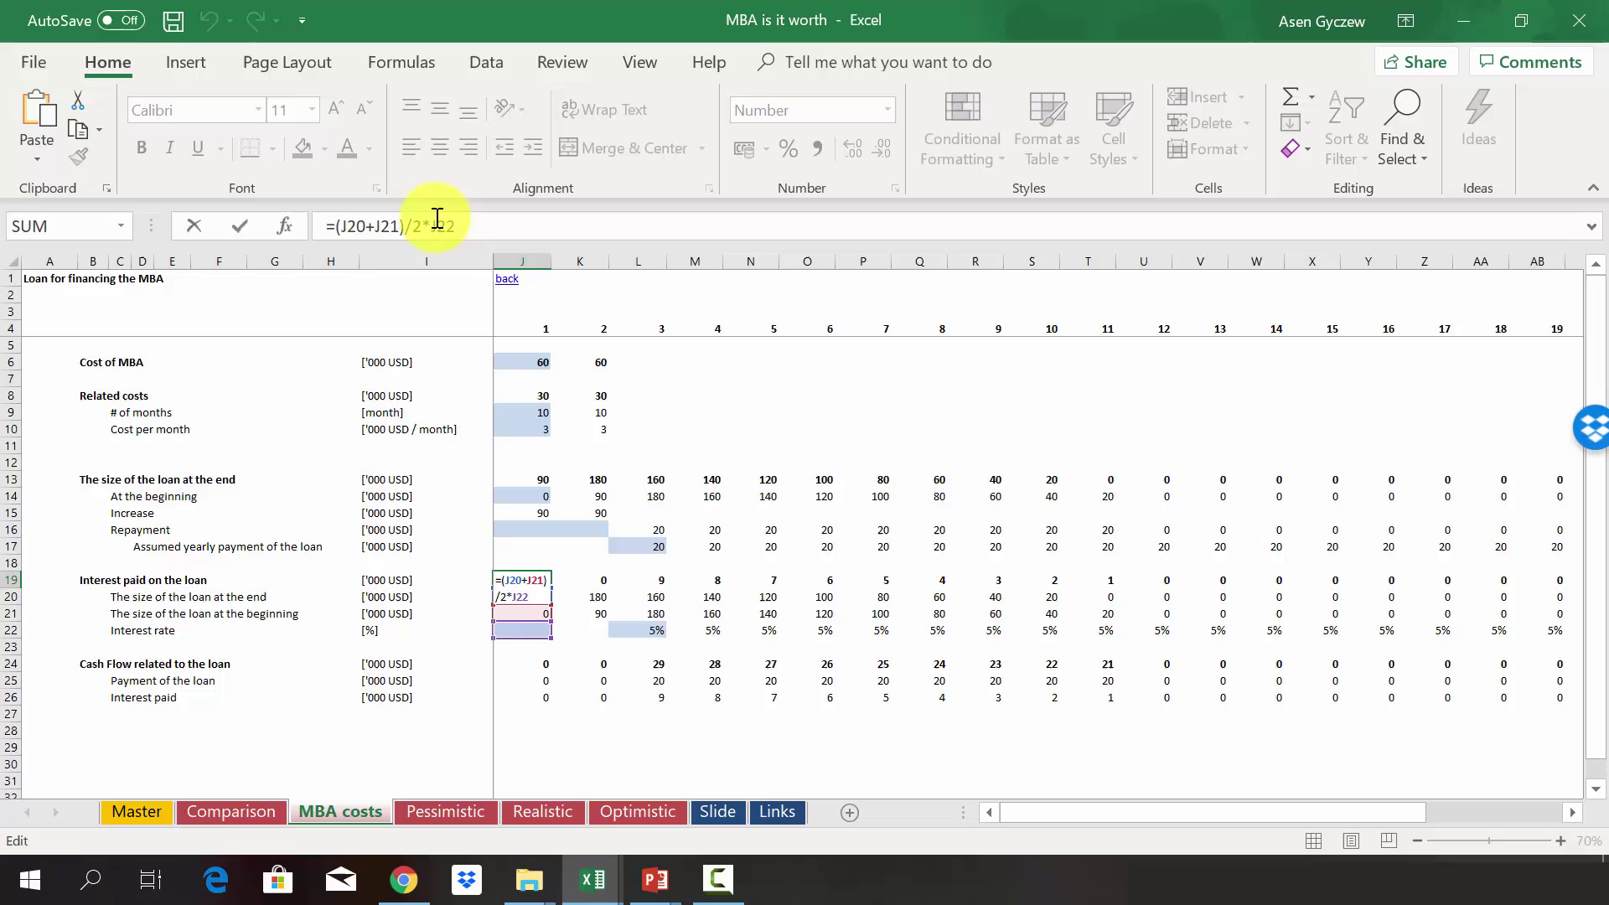
{"action": "left_click", "coordinate": [17, 611]}
{"action": "left_click", "coordinate": [17, 598]}
{"action": "left_click", "coordinate": [17, 613]}
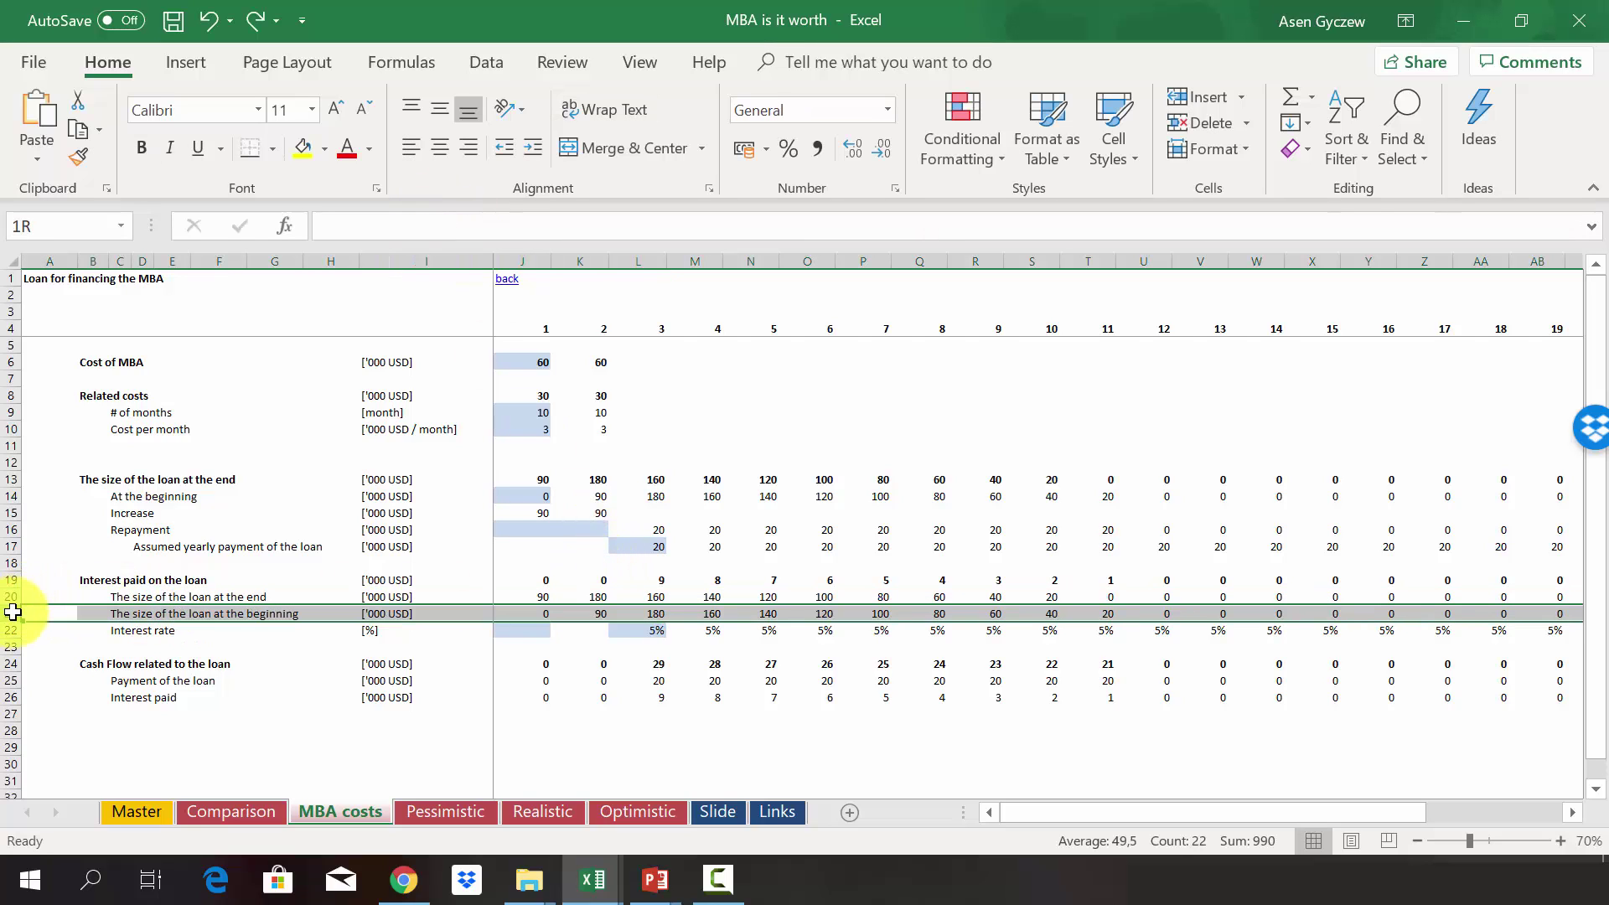
{"action": "left_click", "coordinate": [16, 630]}
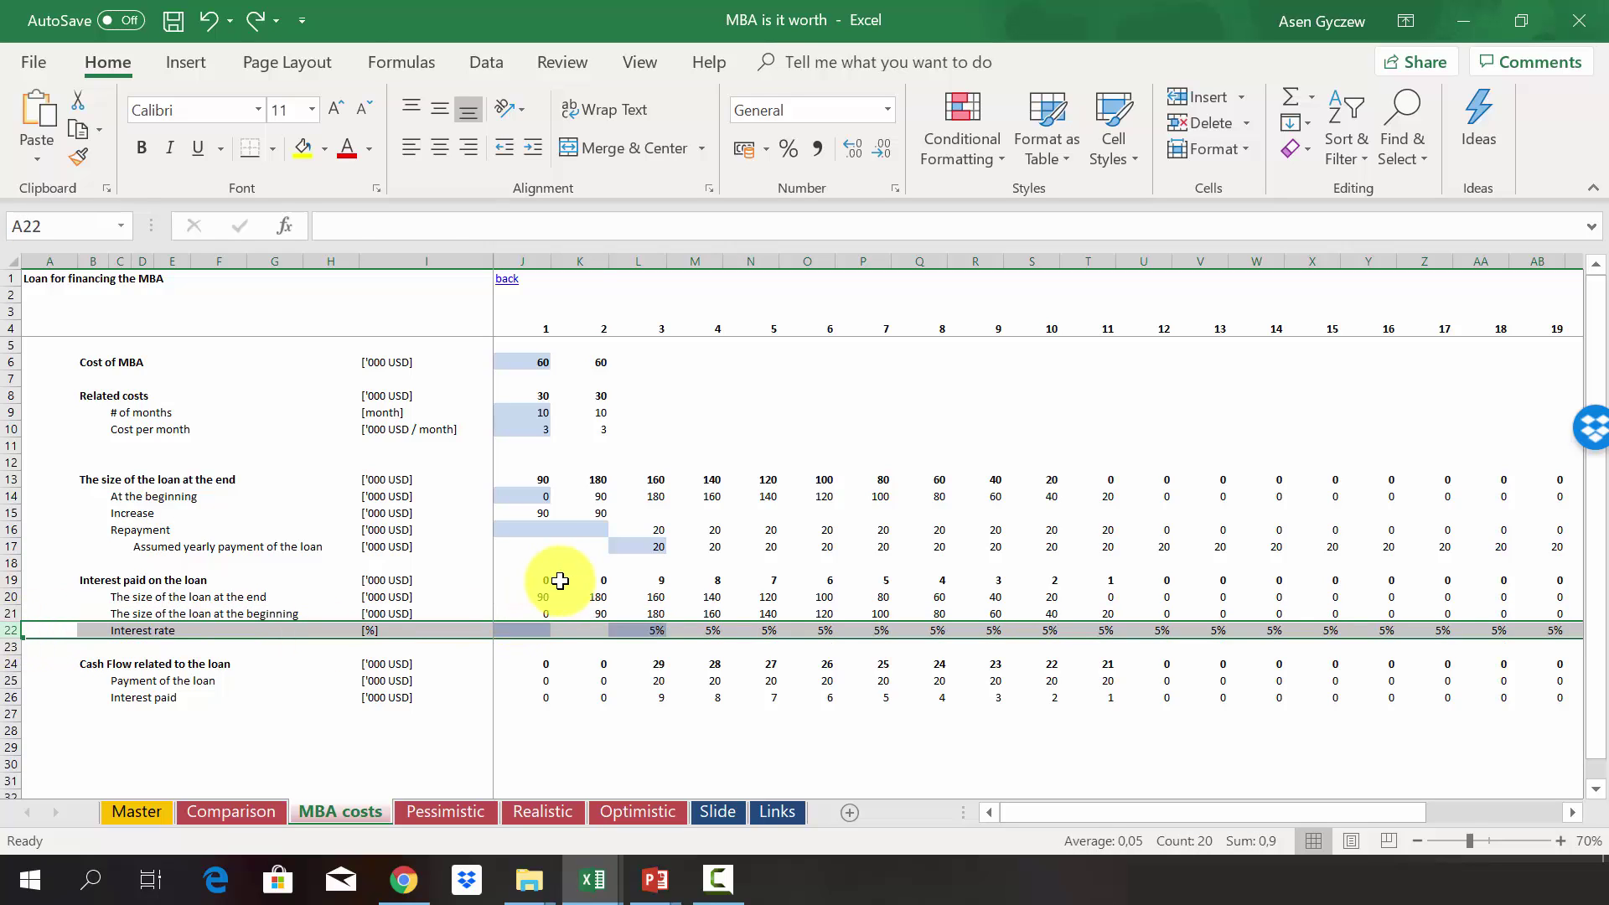
{"action": "left_click", "coordinate": [624, 580]}
{"action": "left_click", "coordinate": [628, 631]}
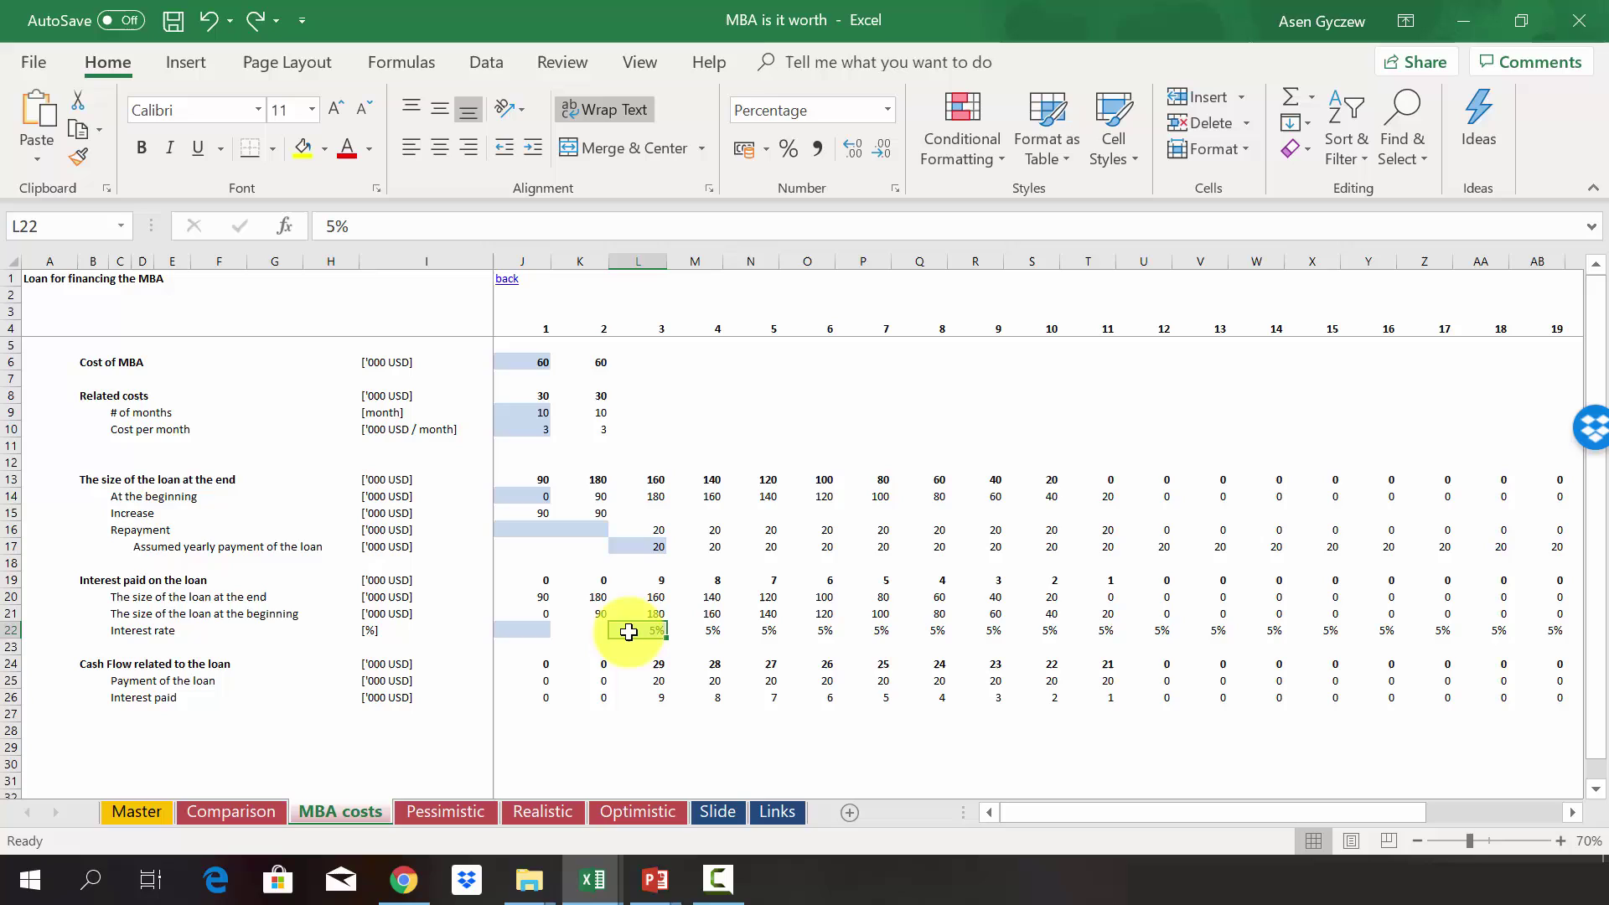
{"action": "left_click", "coordinate": [624, 261]}
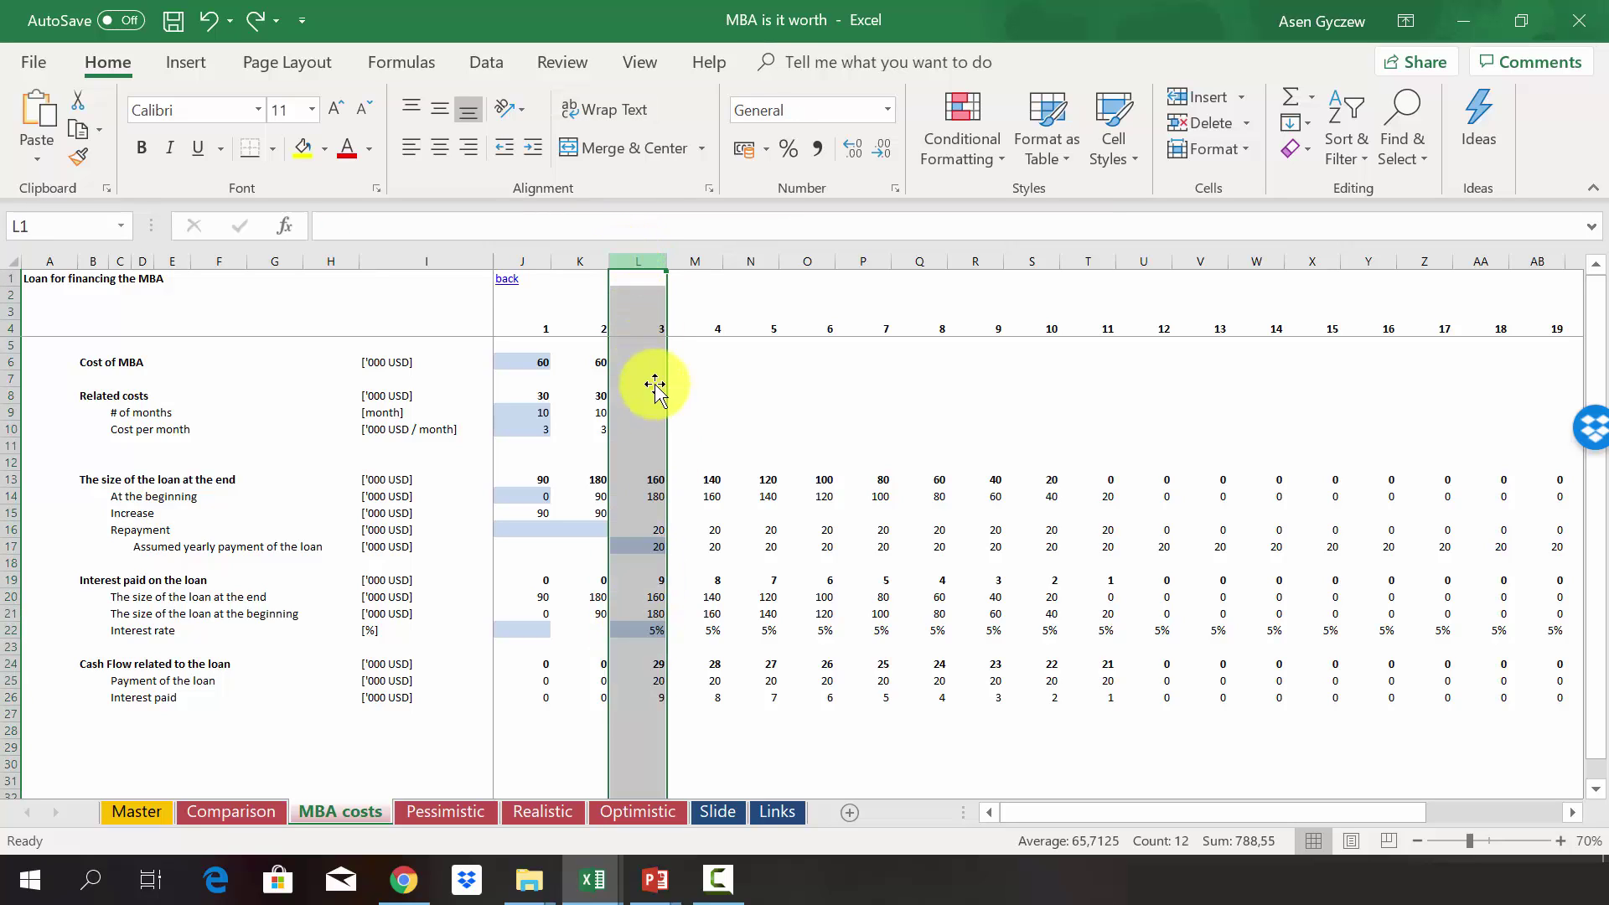
{"action": "left_click", "coordinate": [649, 630]}
{"action": "left_click", "coordinate": [638, 583]}
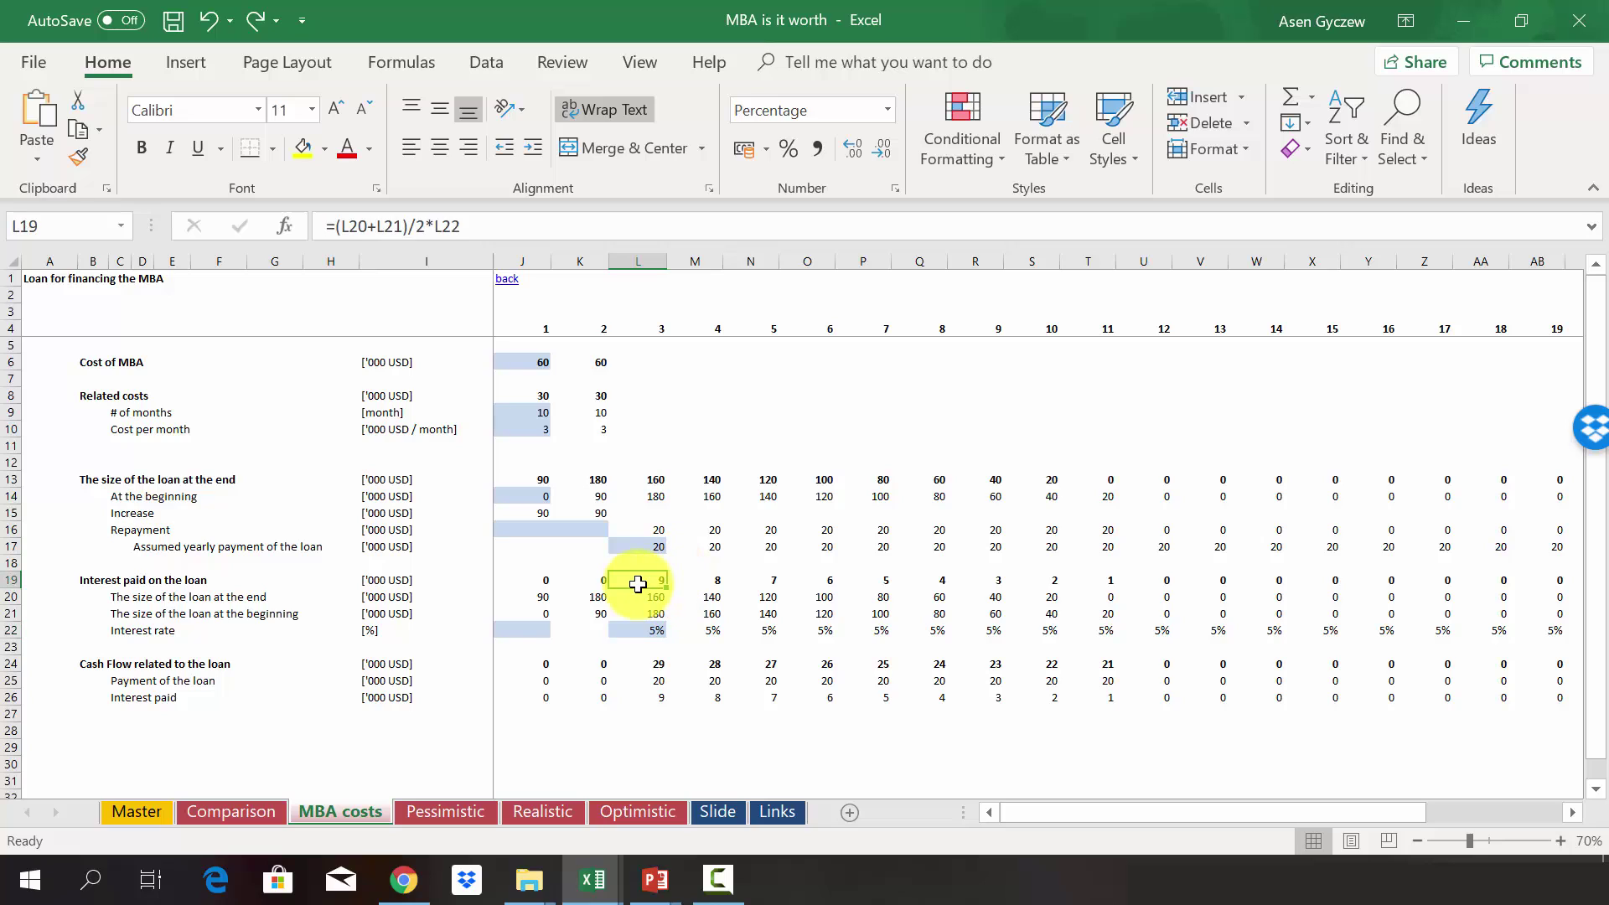
{"action": "left_click", "coordinate": [118, 630]}
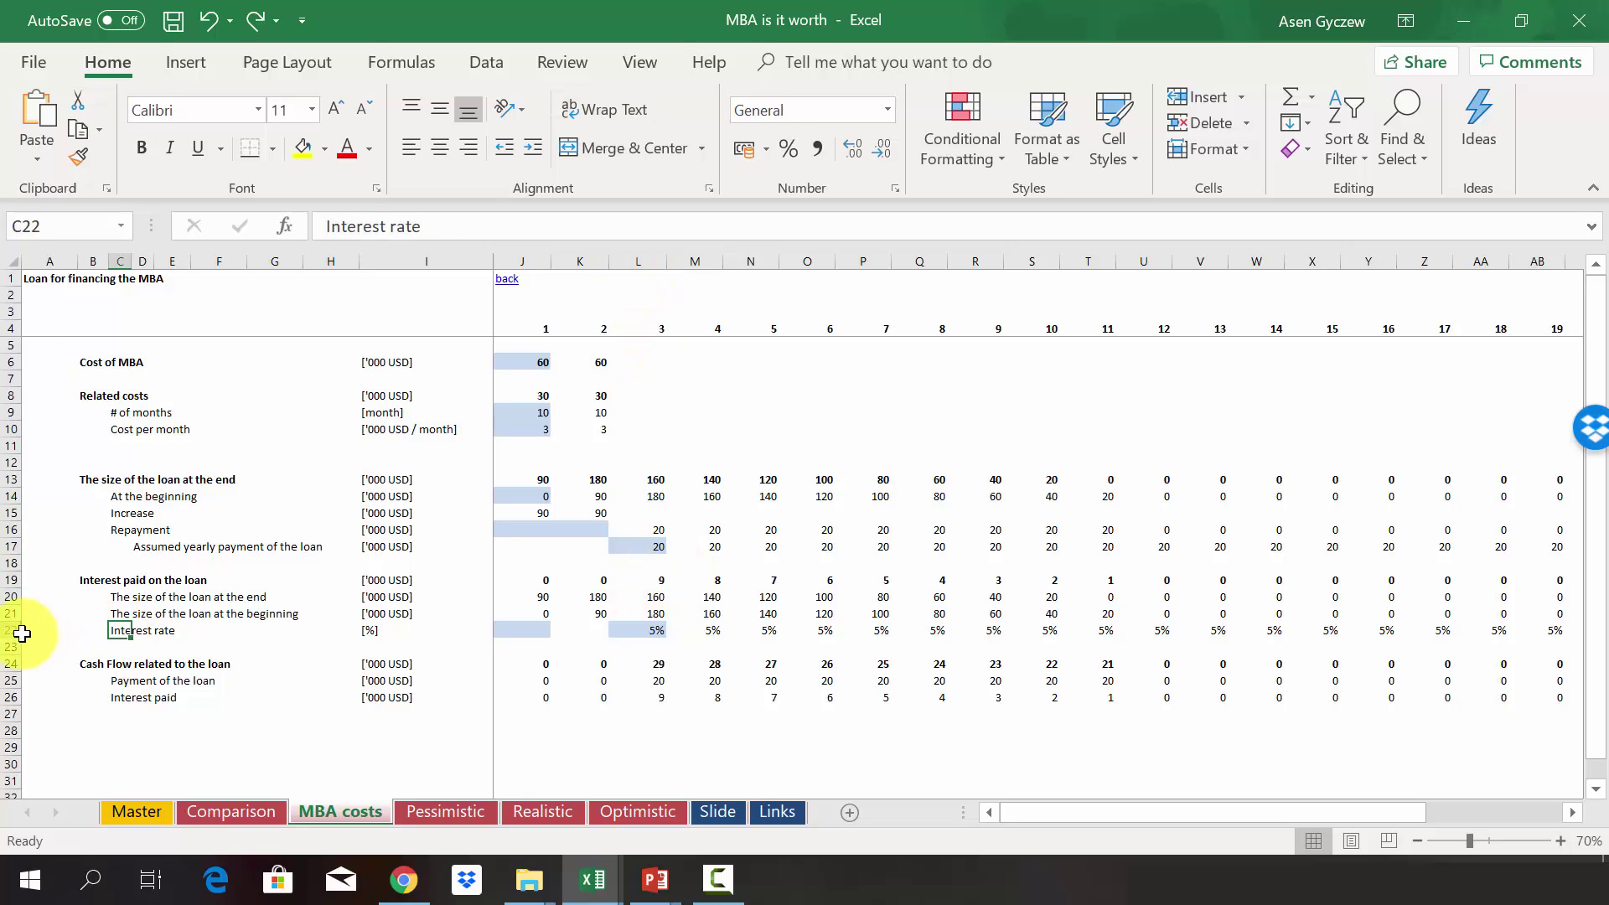
{"action": "left_click", "coordinate": [20, 635]}
{"action": "left_click", "coordinate": [634, 574]}
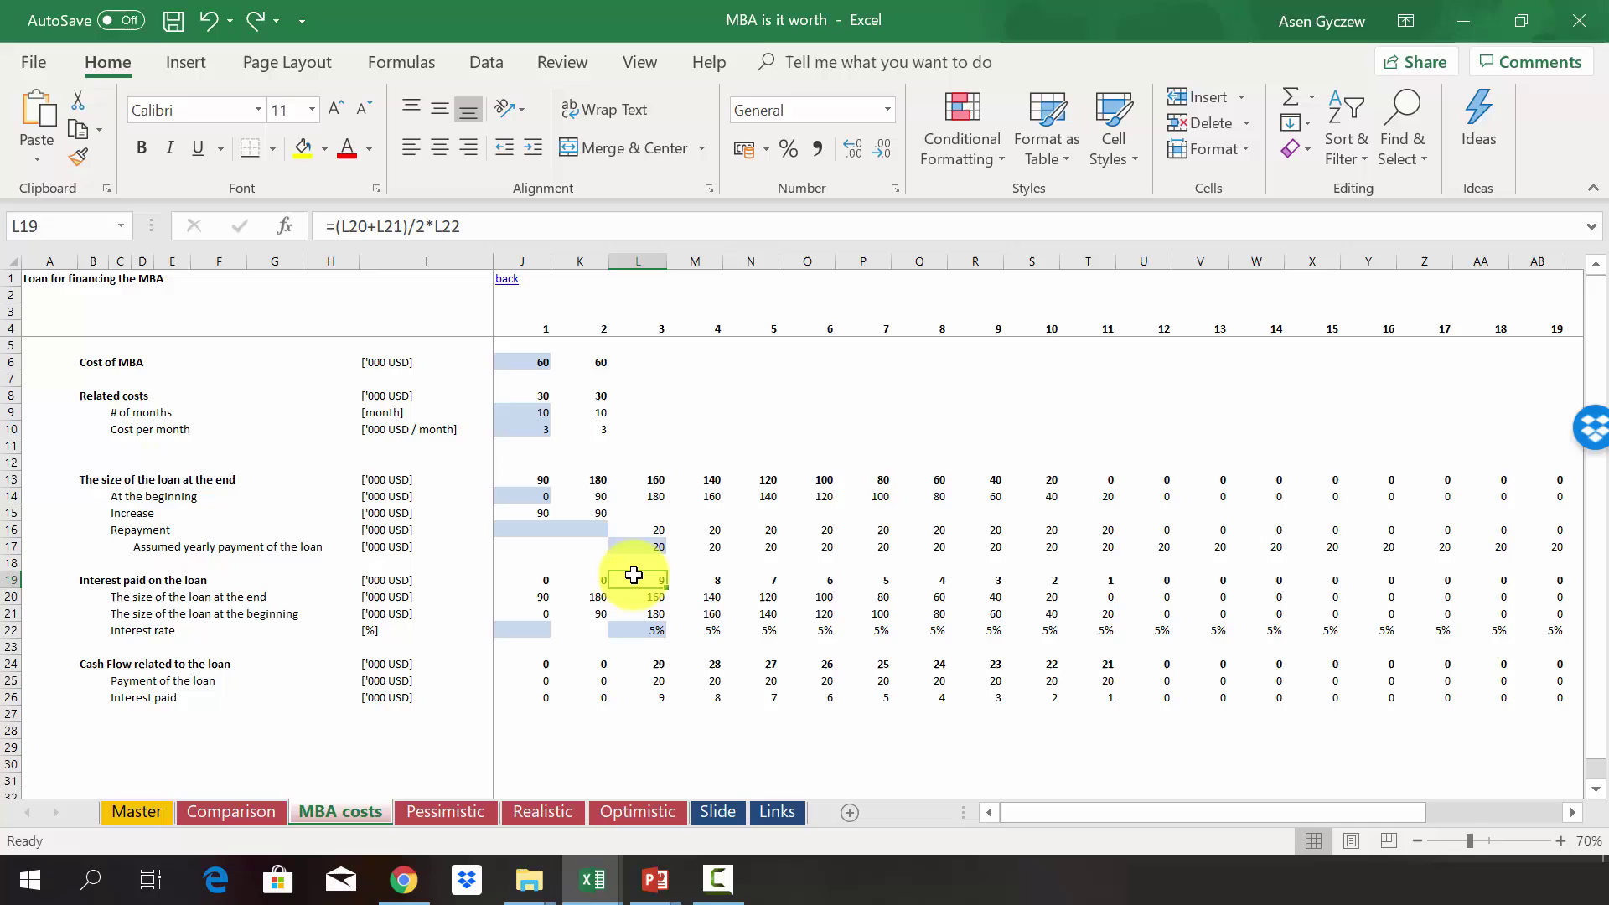
{"action": "left_click", "coordinate": [702, 582]}
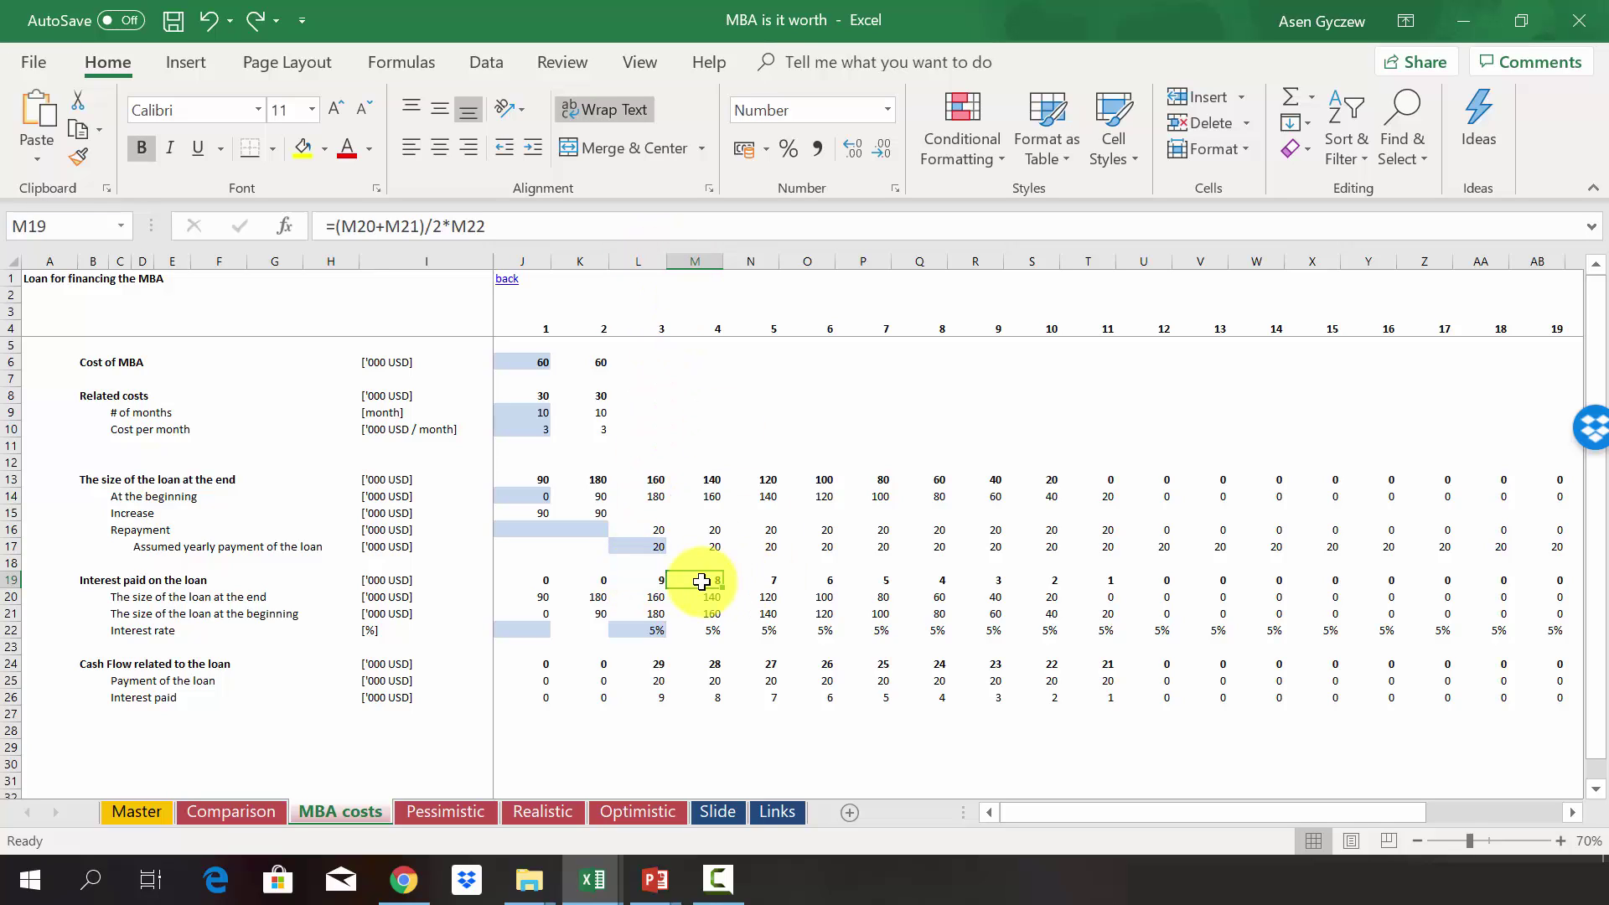
{"action": "left_click", "coordinate": [748, 580]}
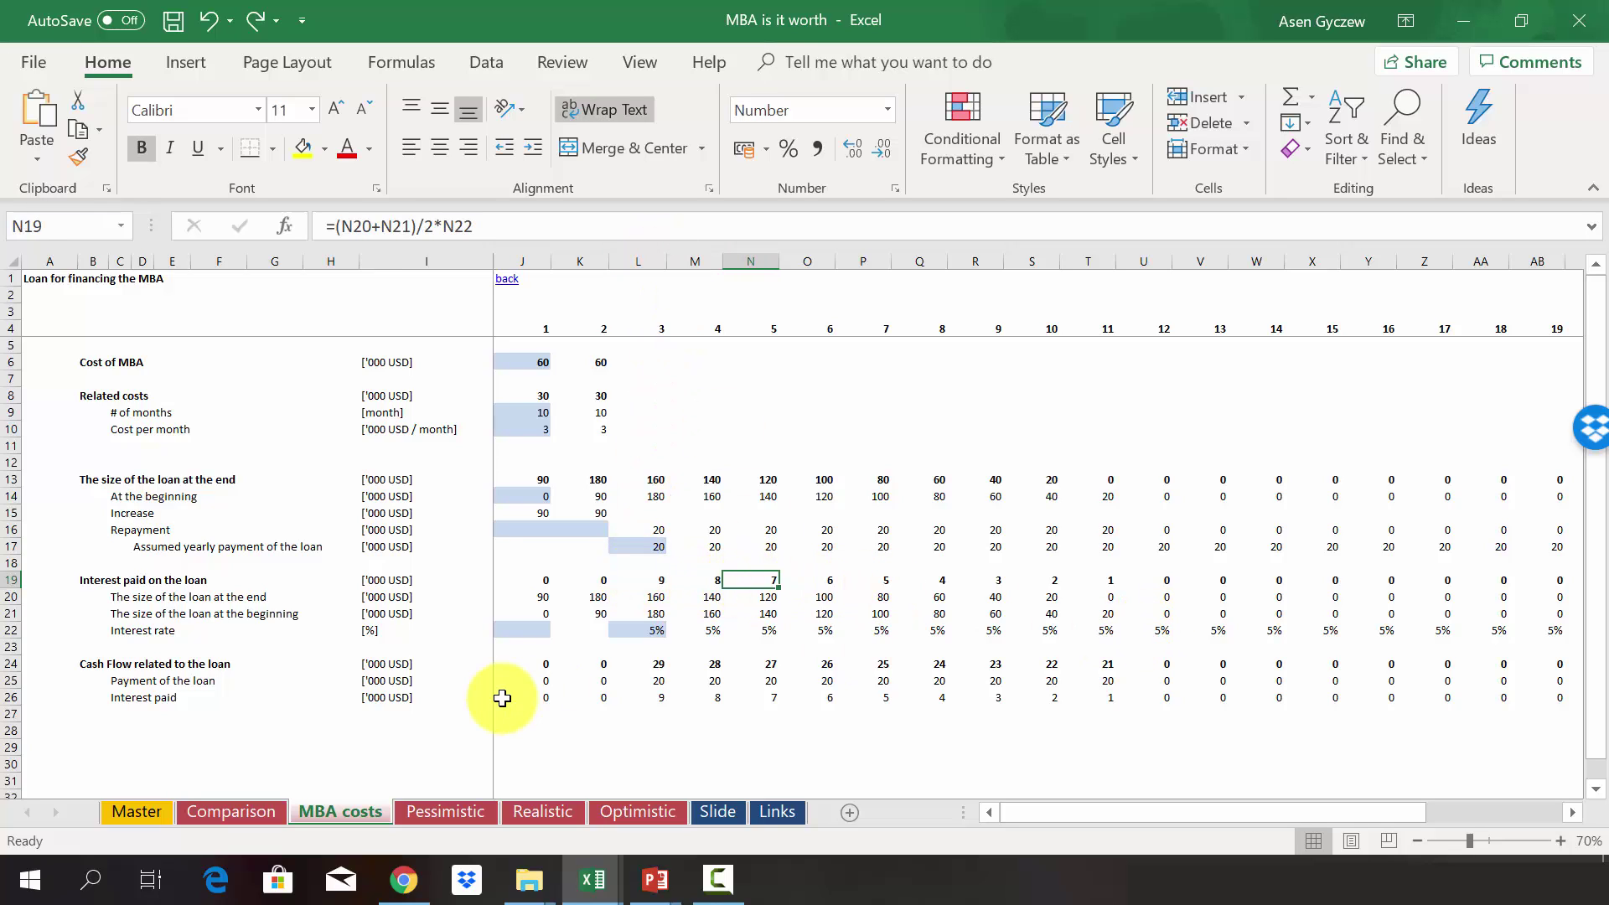
{"action": "left_click", "coordinate": [15, 664]}
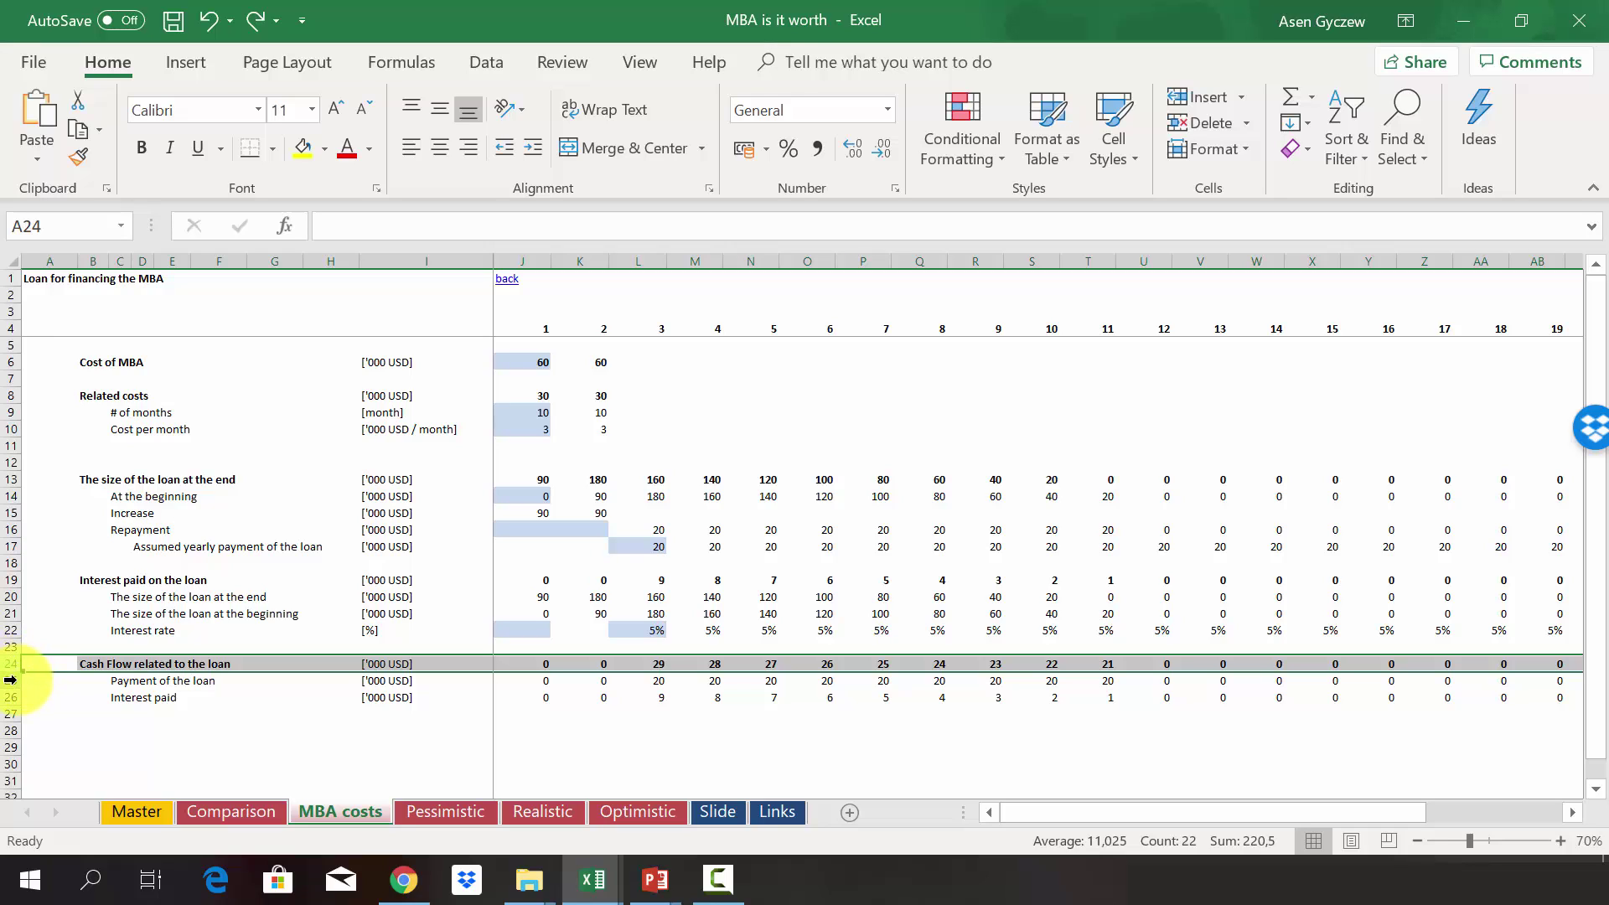
{"action": "left_click", "coordinate": [15, 681]}
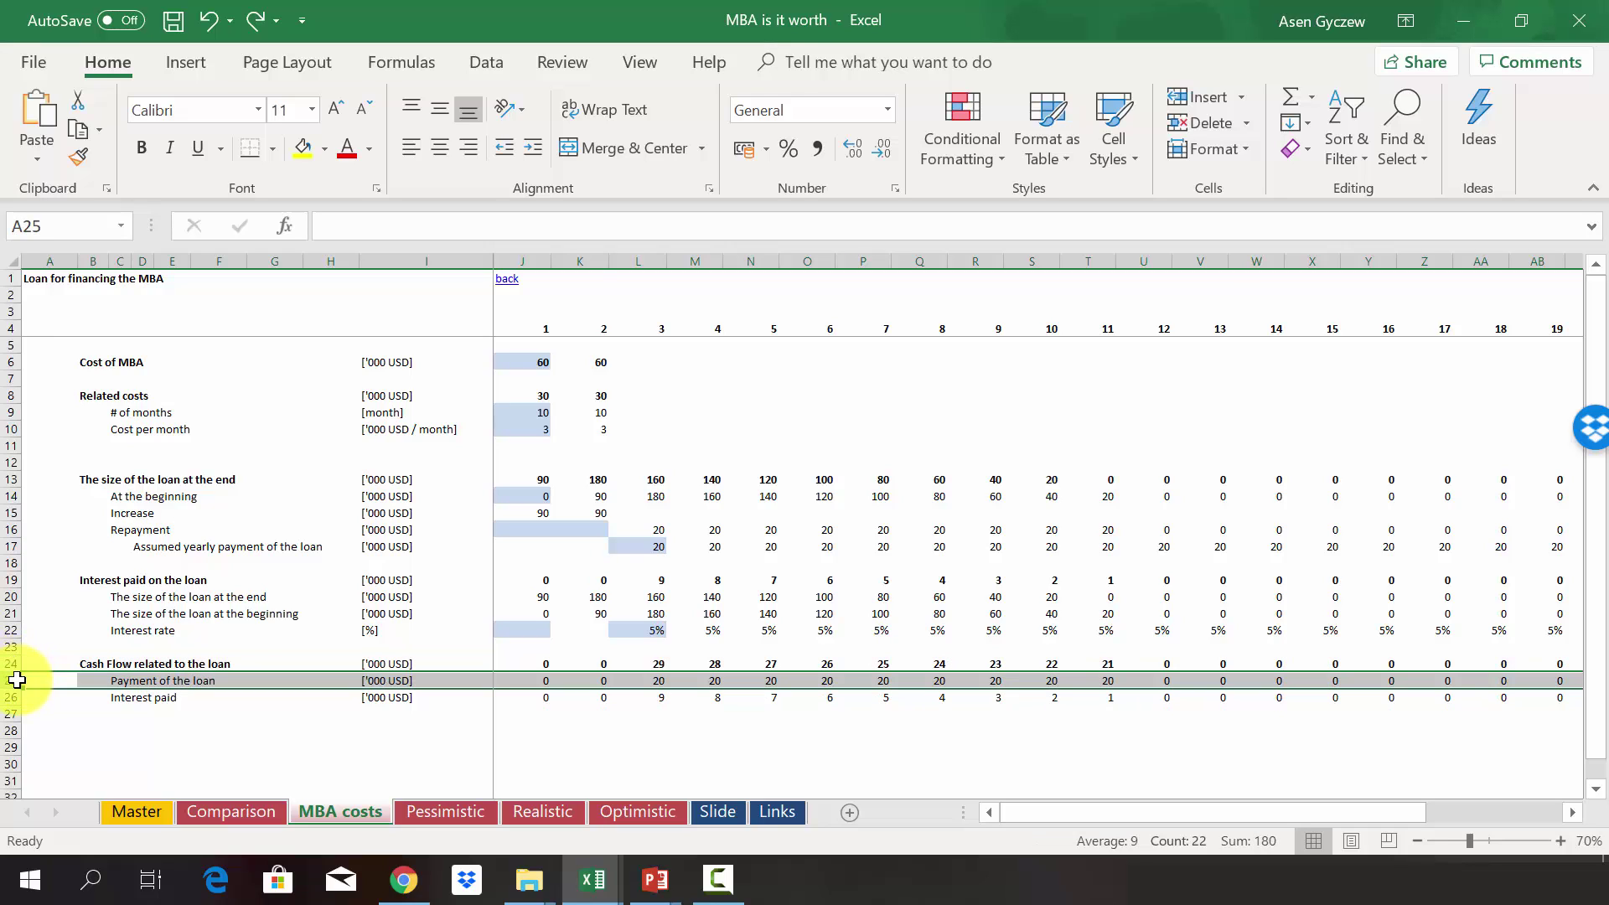
{"action": "left_click", "coordinate": [10, 695]}
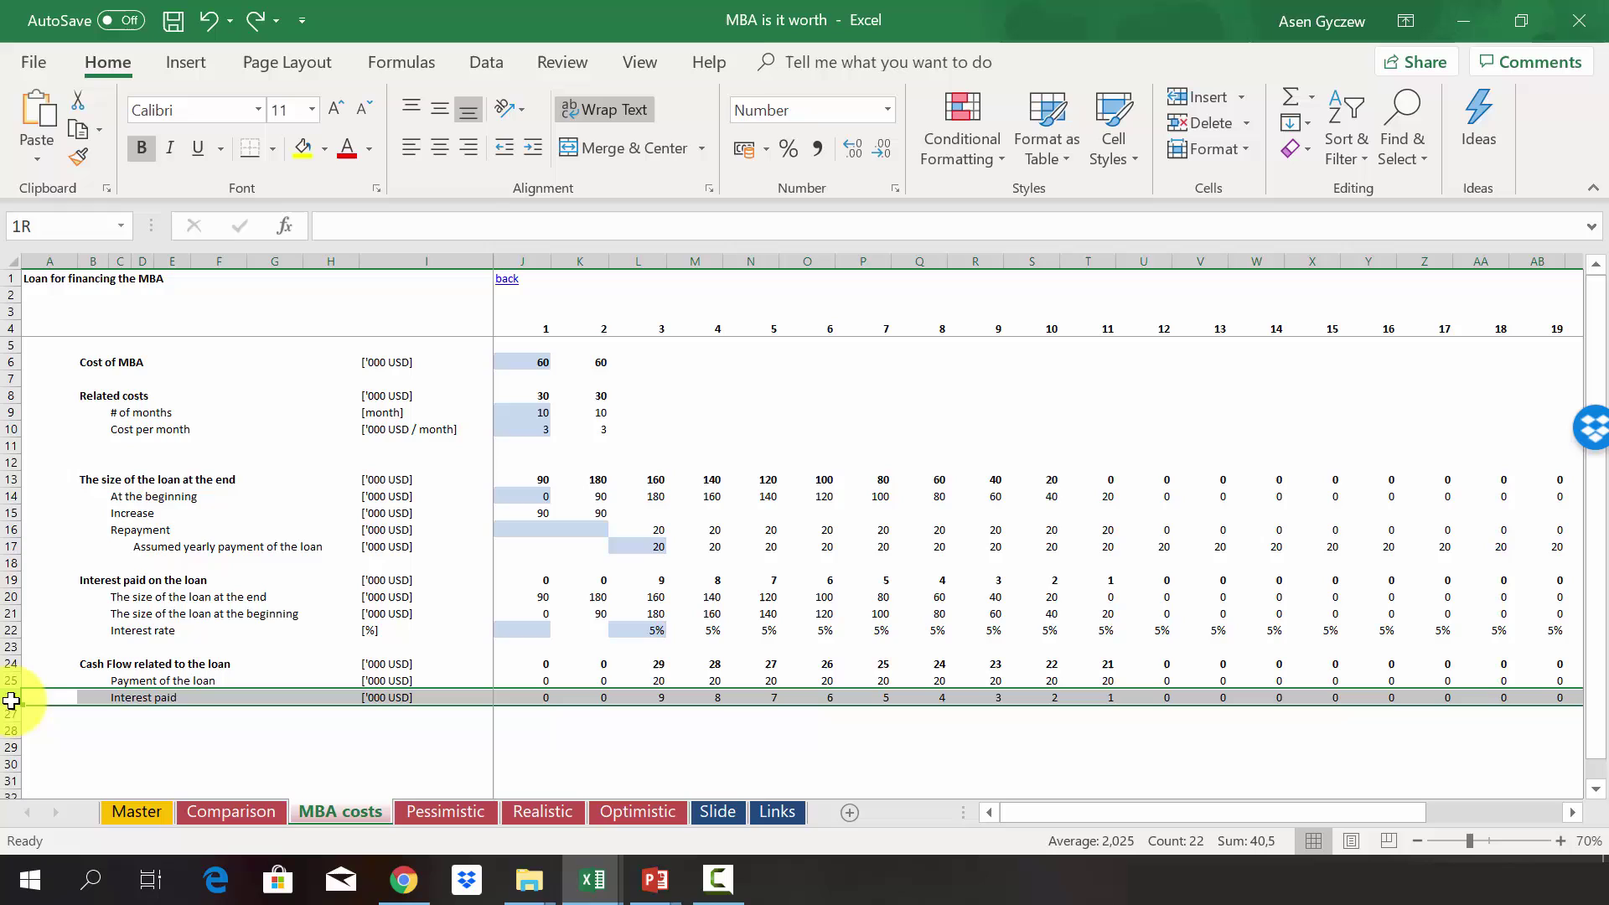
{"action": "left_click", "coordinate": [633, 661]}
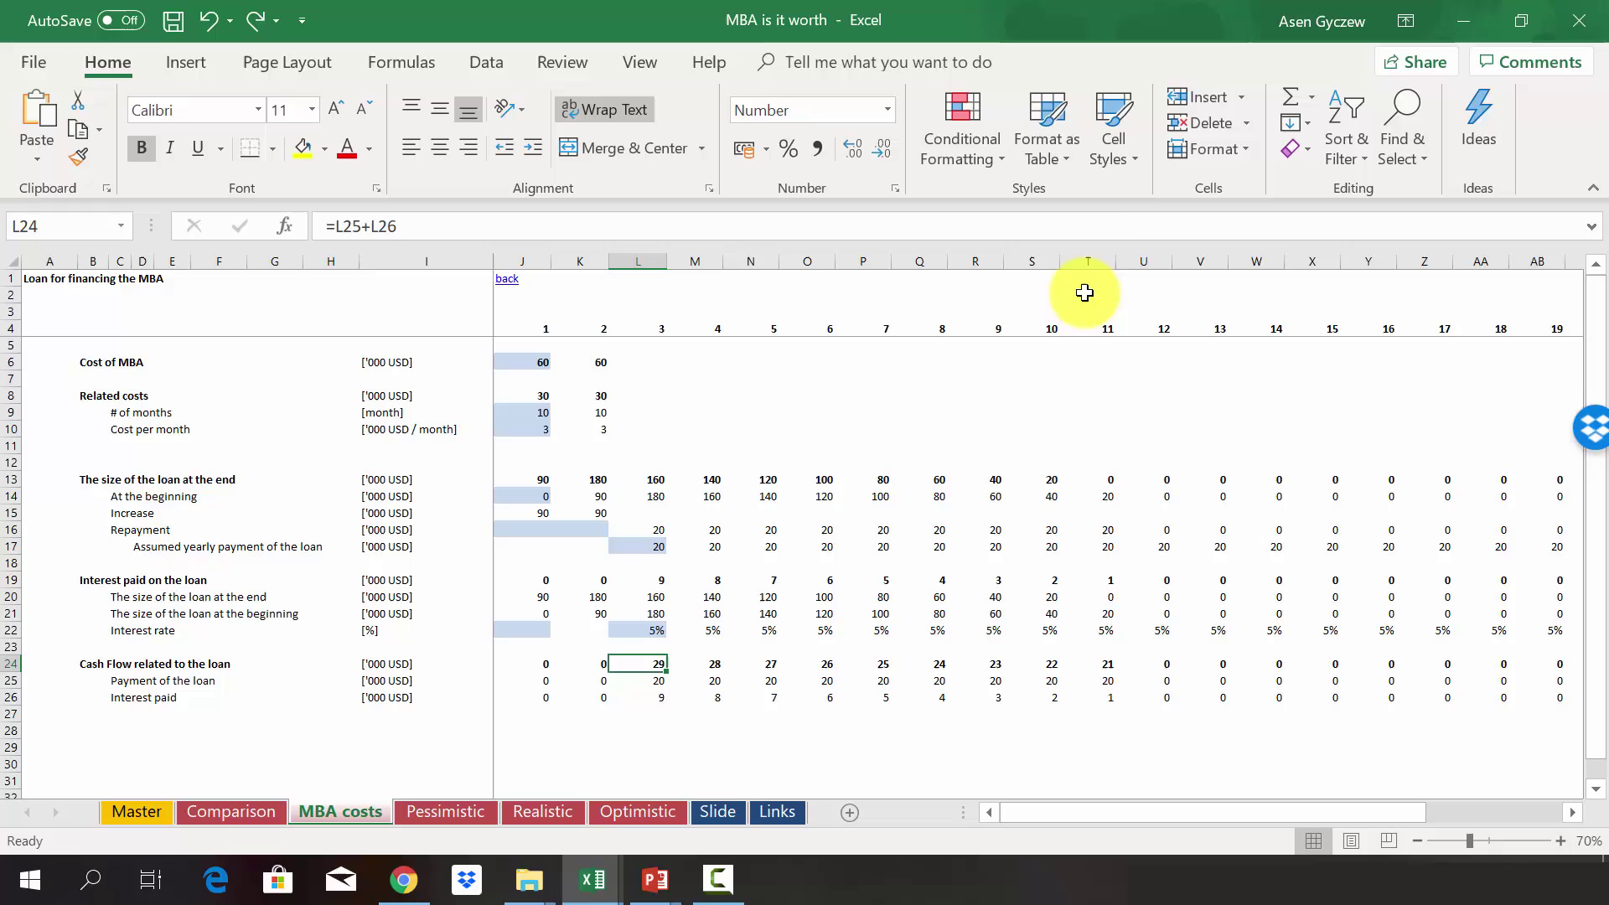
{"action": "left_click", "coordinate": [1097, 265]}
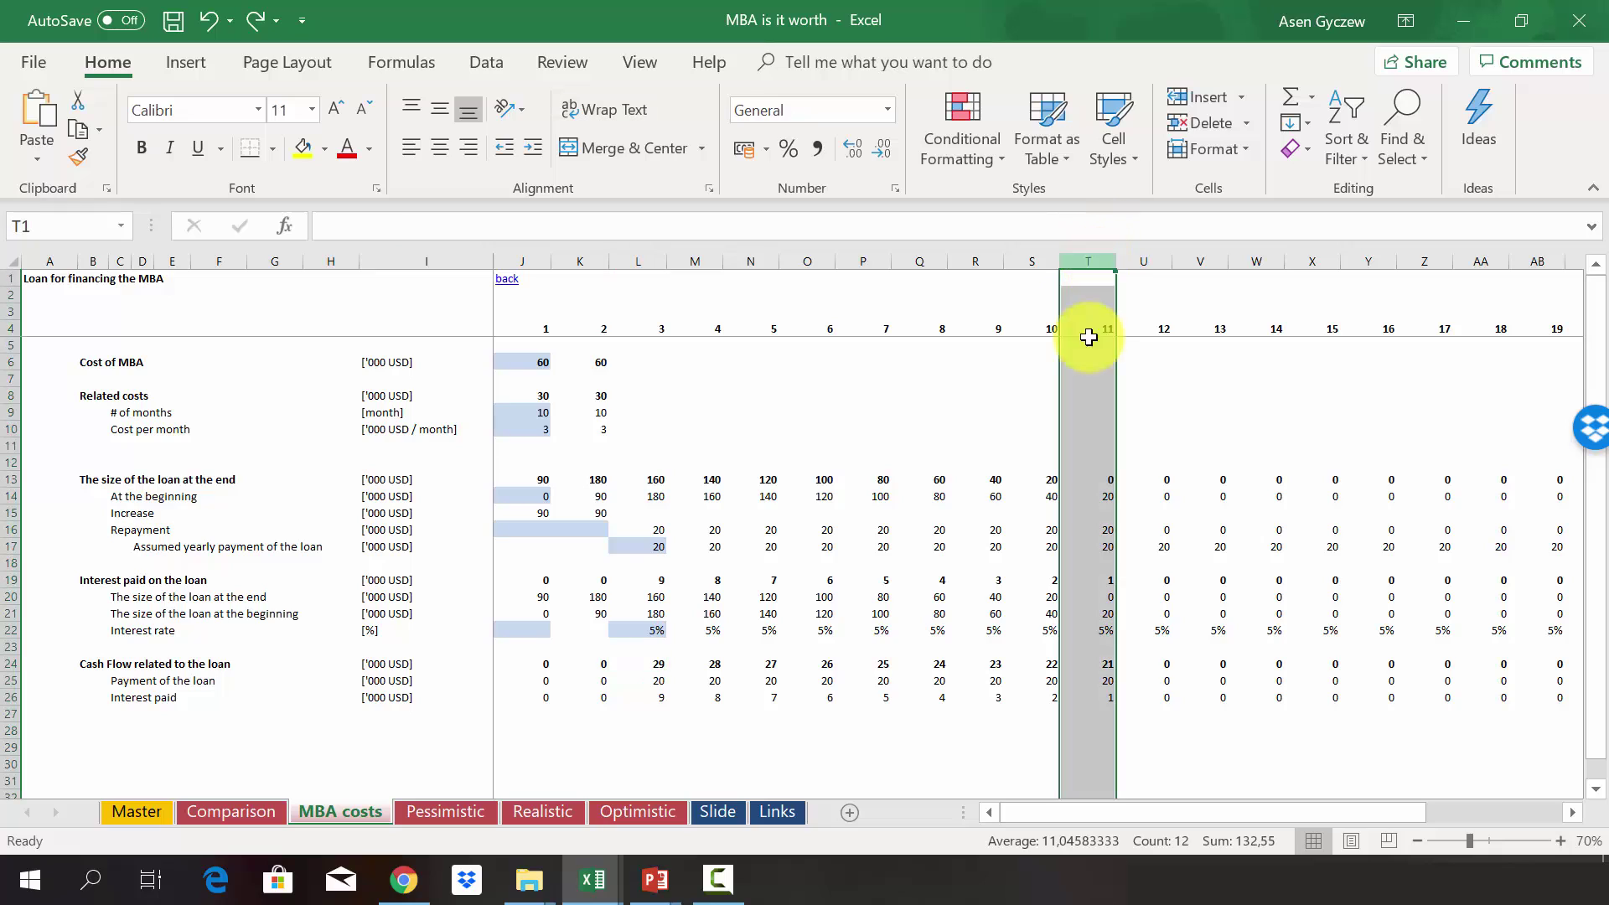
{"action": "left_click", "coordinate": [1088, 666]}
{"action": "left_click", "coordinate": [1147, 664]}
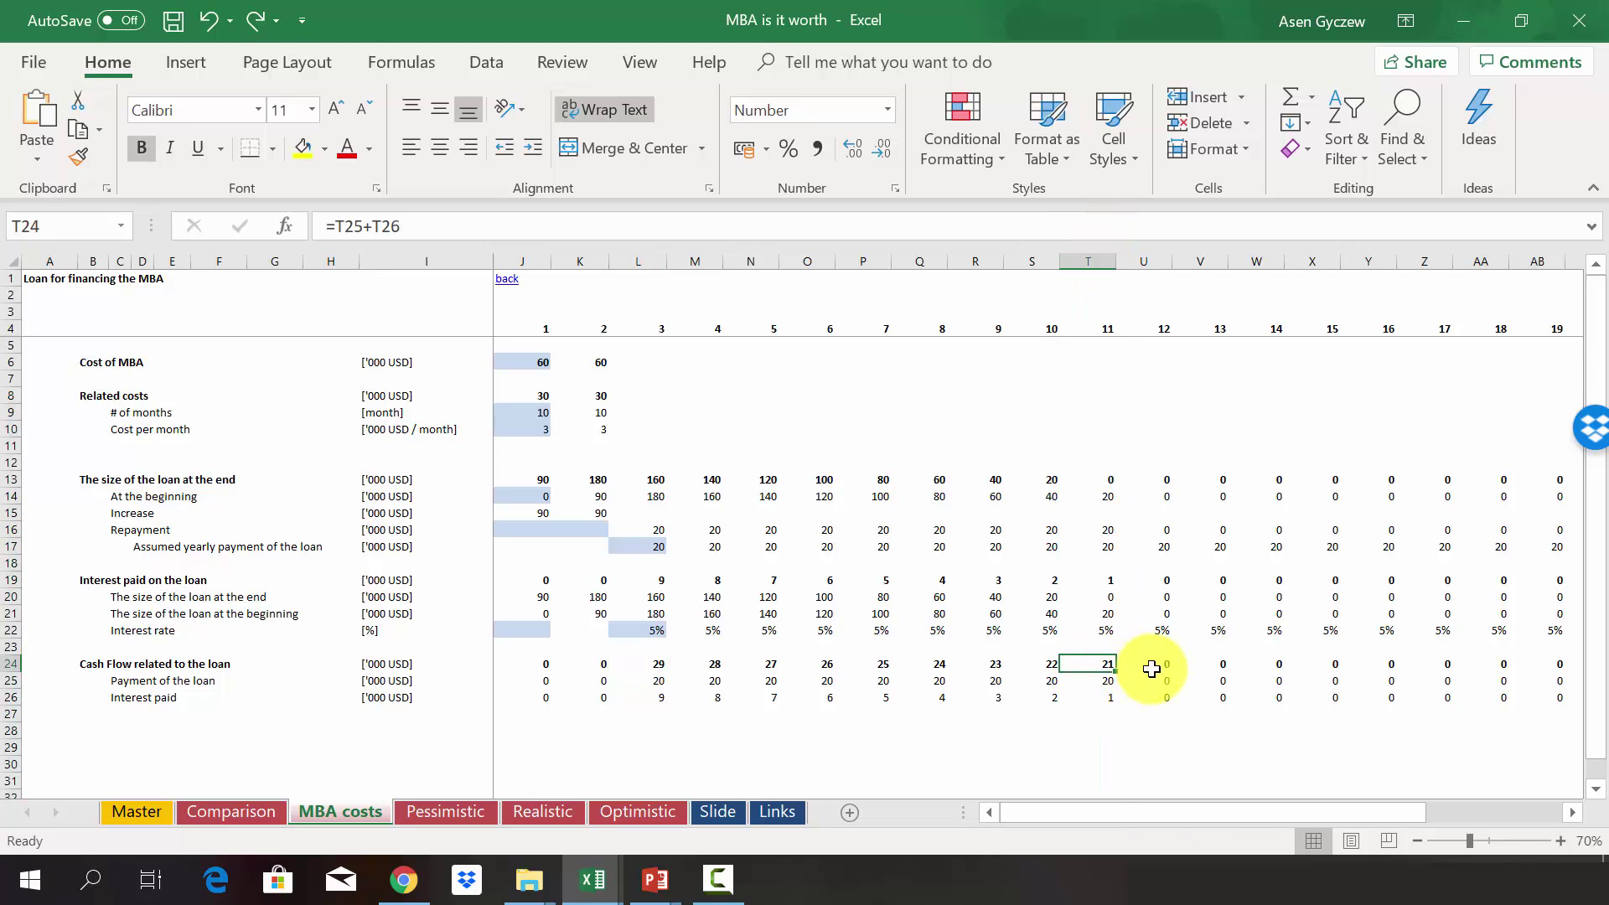
{"action": "left_click", "coordinate": [1143, 261]}
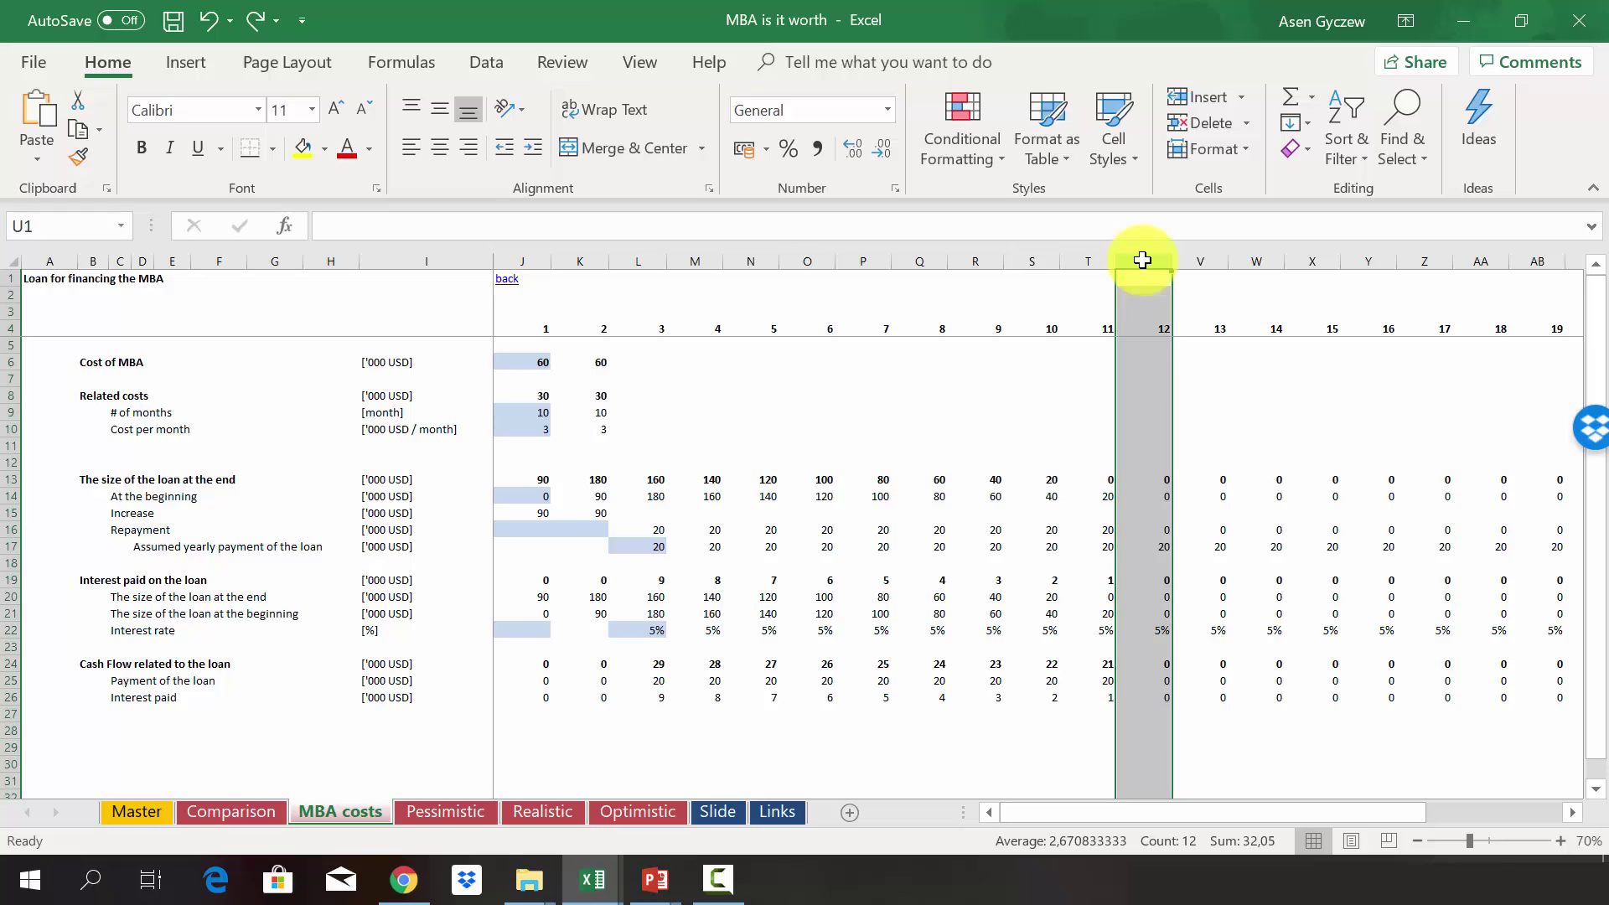
{"action": "left_click", "coordinate": [950, 366]}
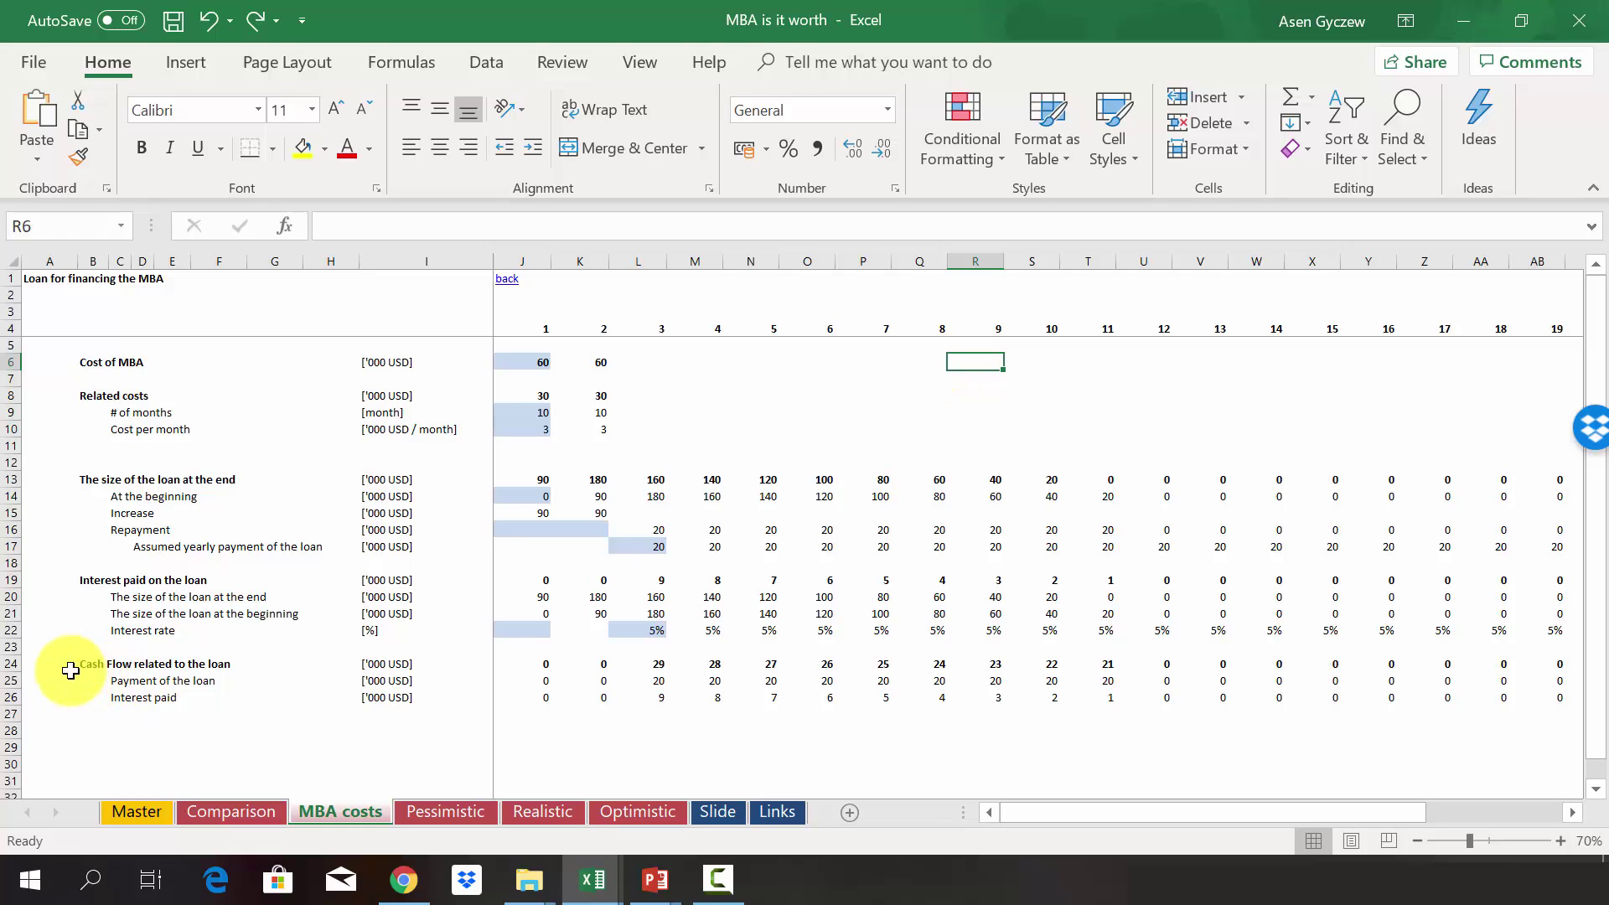
{"action": "left_click", "coordinate": [16, 663]}
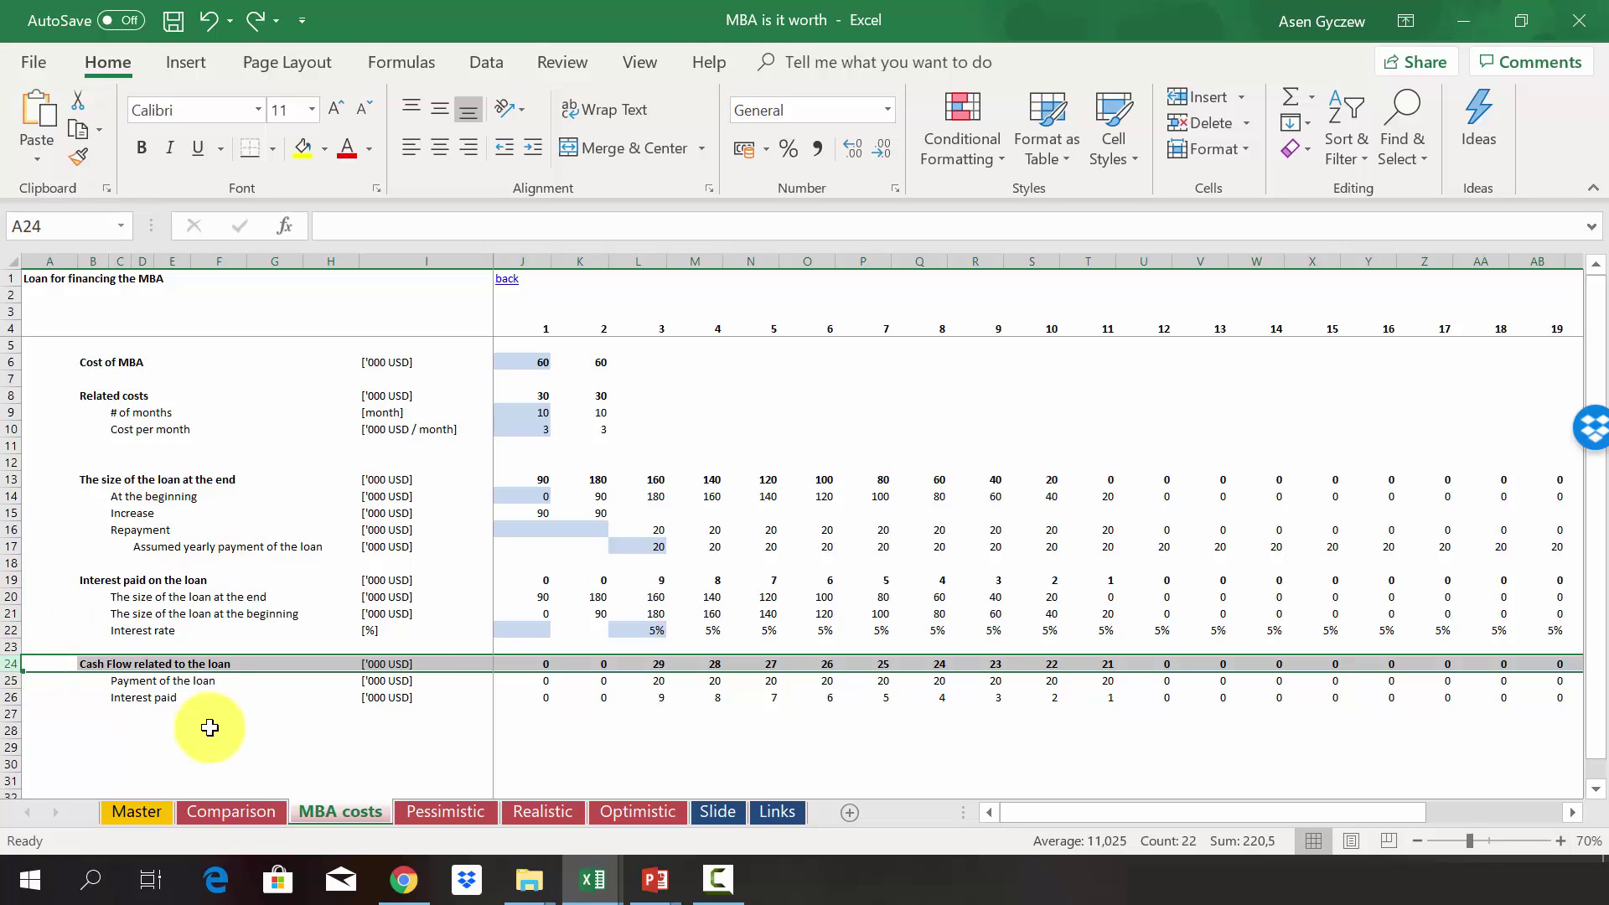
{"action": "left_click", "coordinate": [485, 598]}
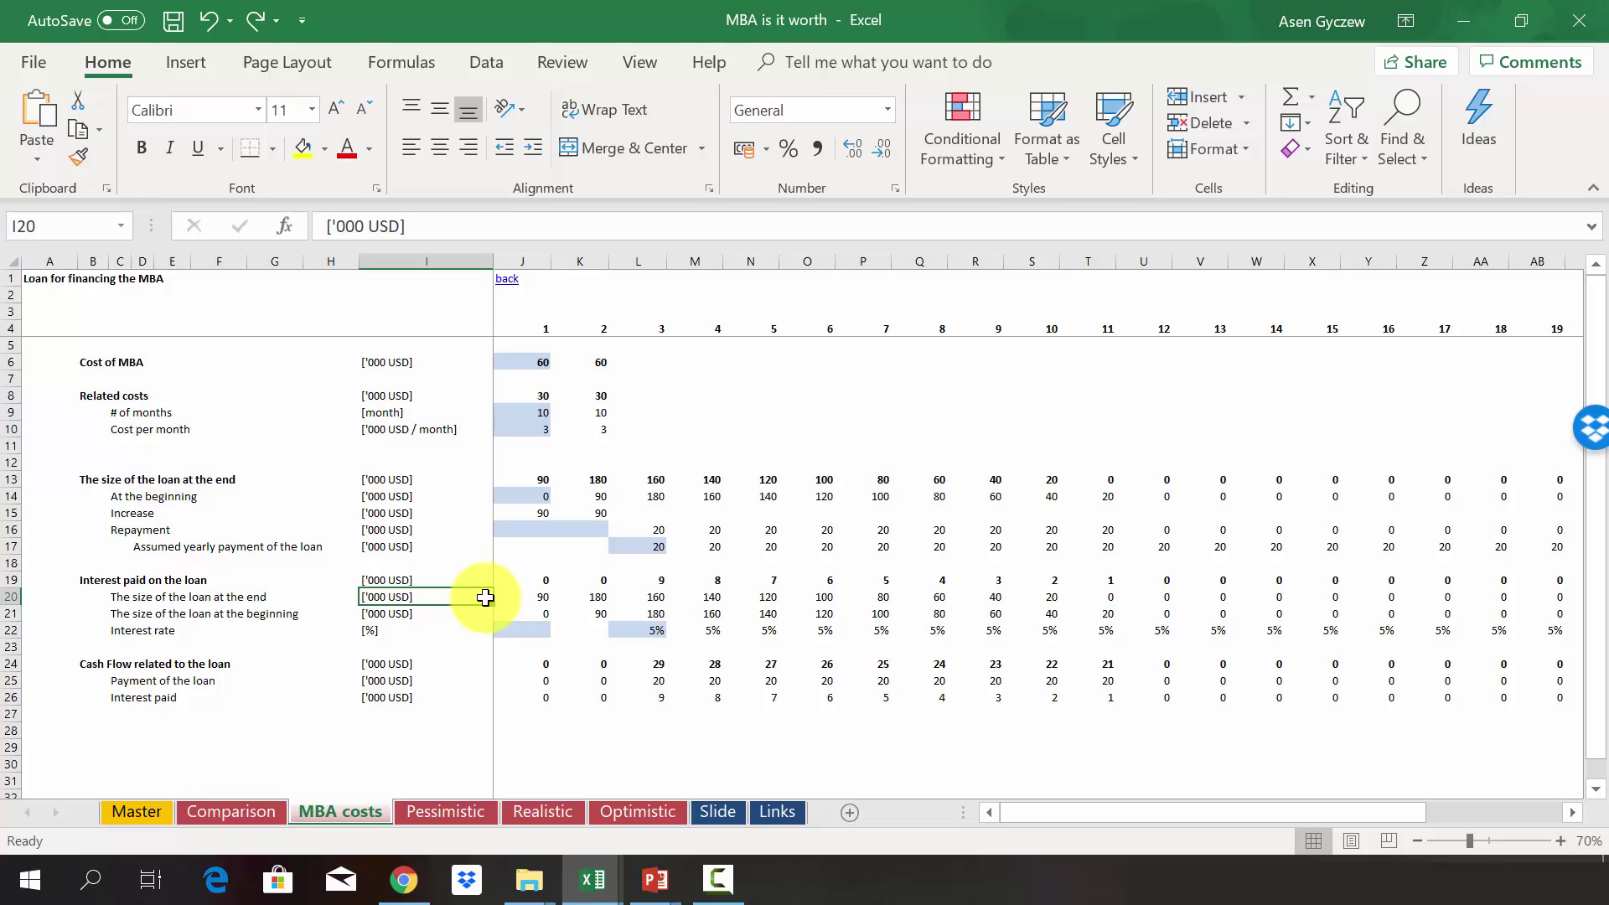
Switch to the Pessimistic sheet and inspect the net income increase formula in L8
{"action": "key", "text": "ctrl+Page_Down"}
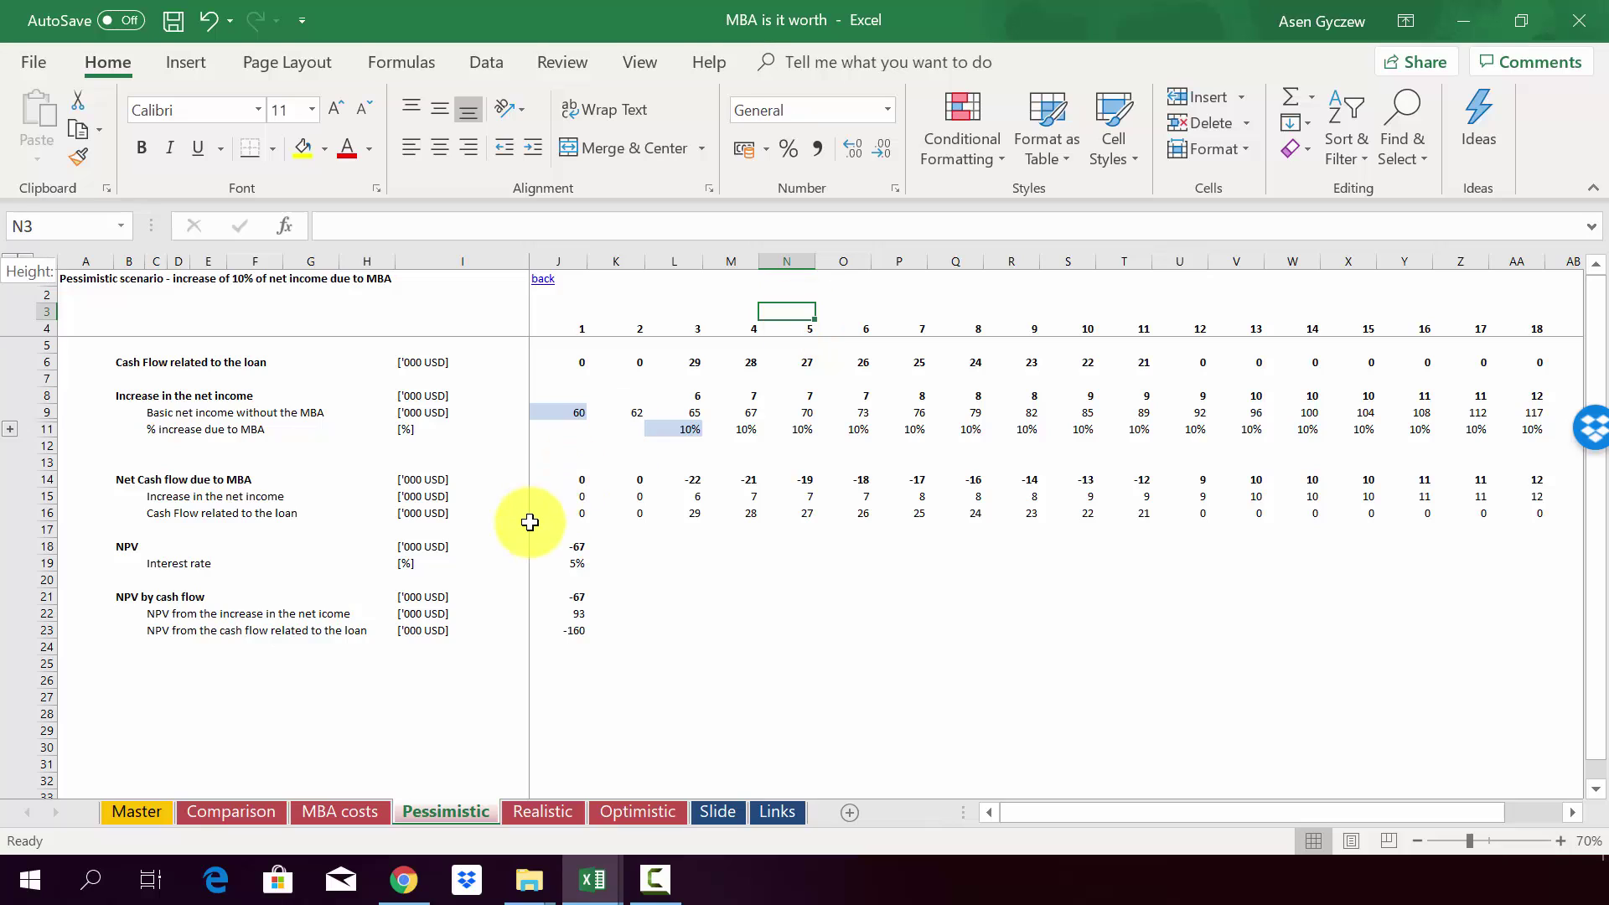
{"action": "left_click_drag", "start_coordinate": [536, 523], "coordinate": [529, 522]}
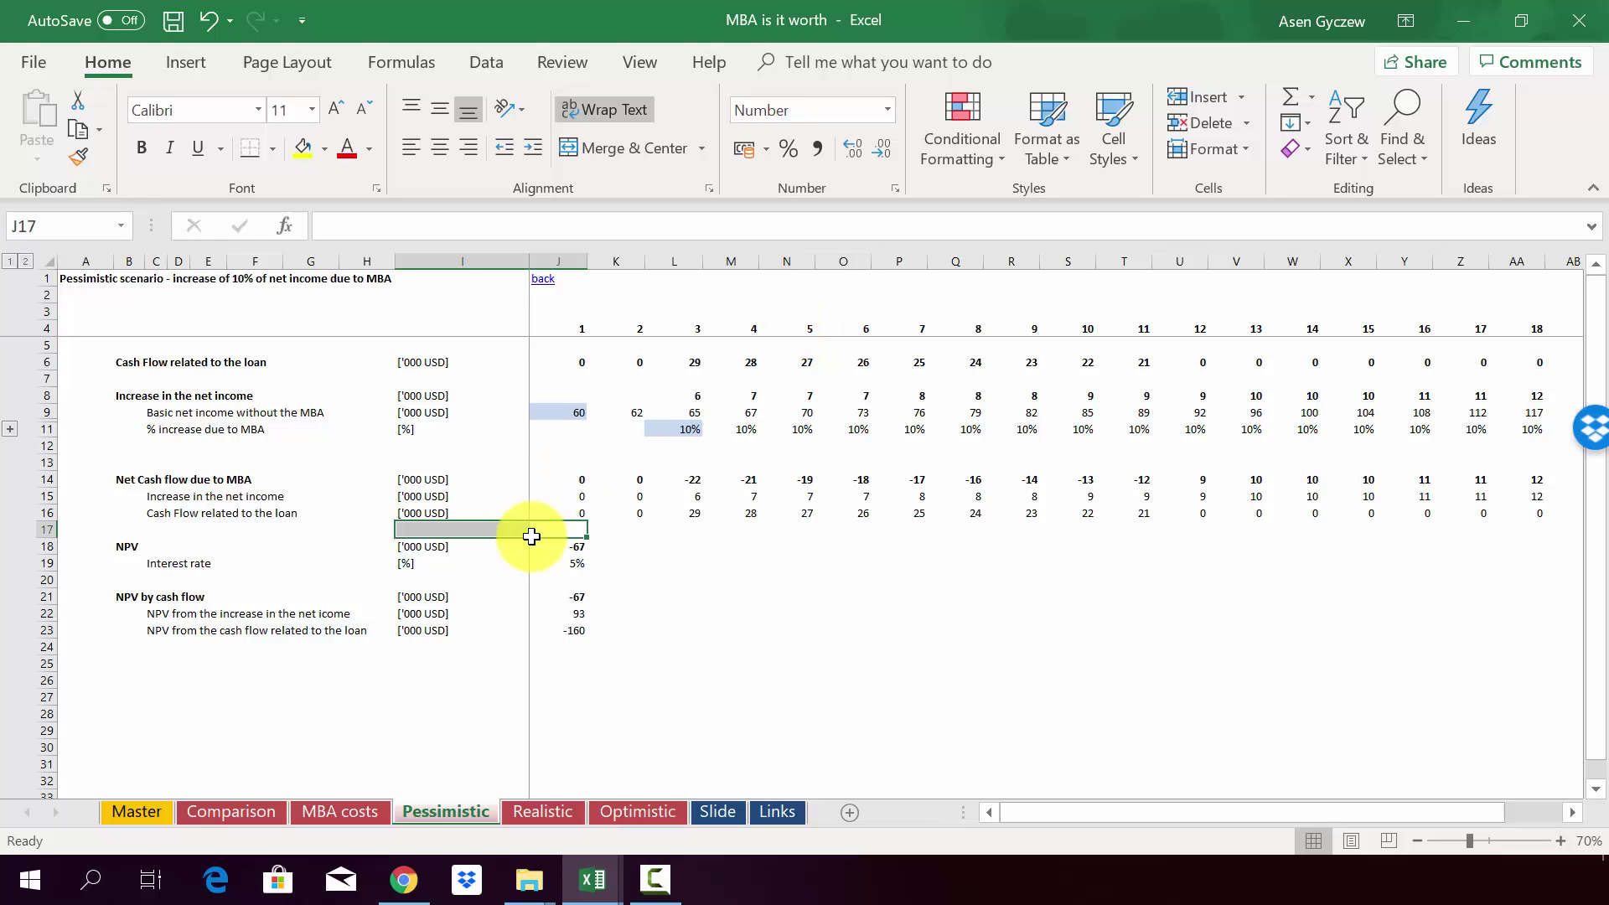
{"action": "left_click", "coordinate": [649, 394]}
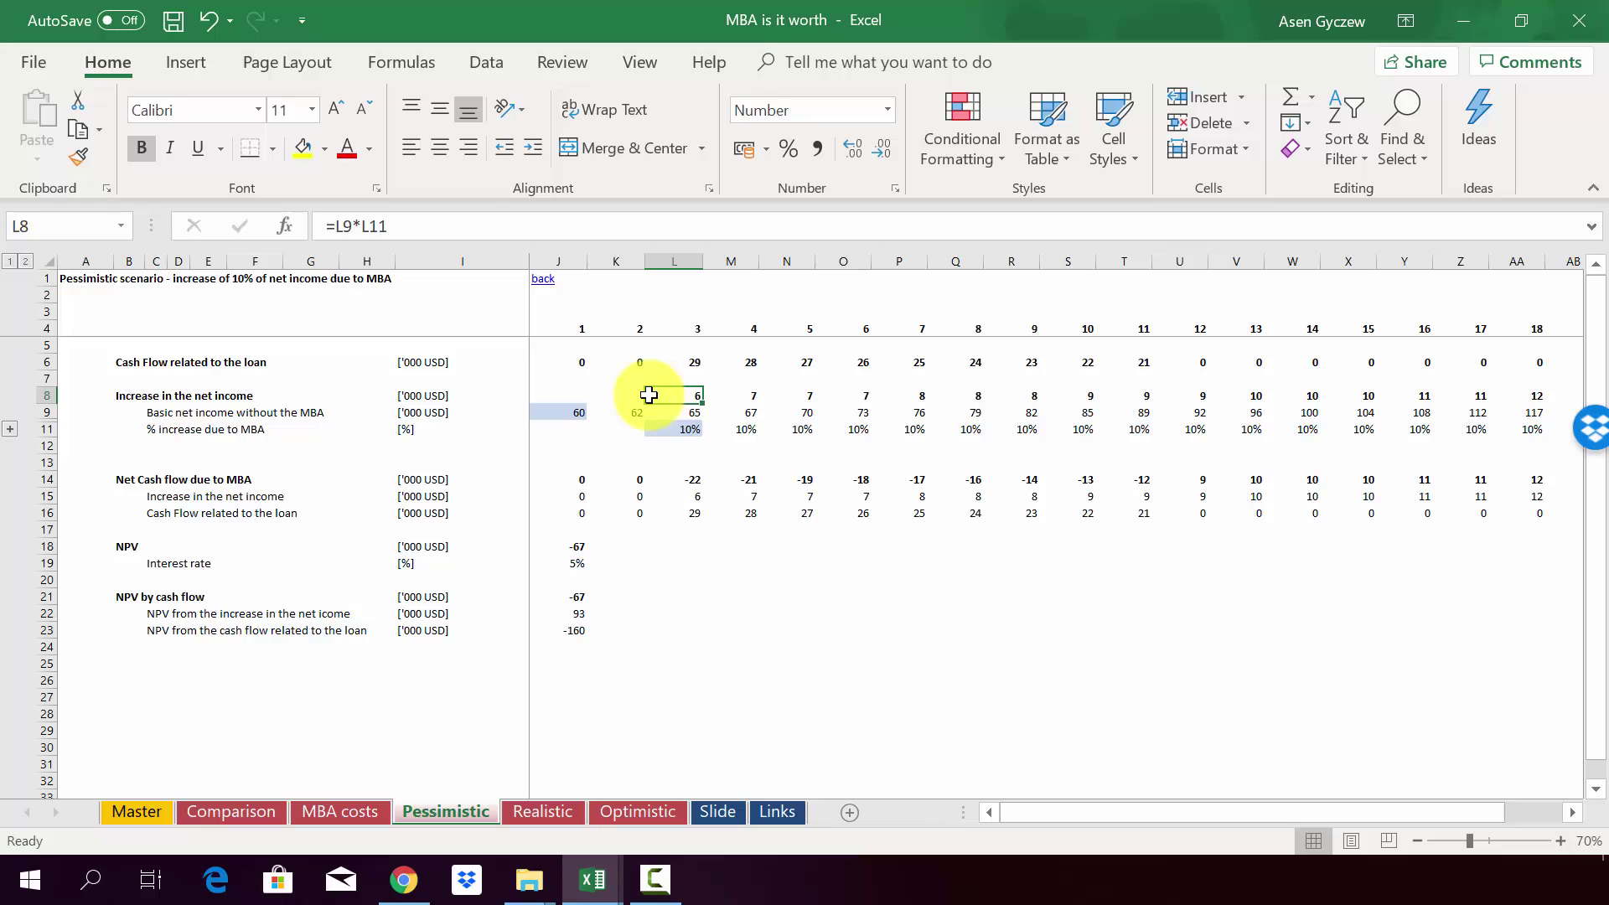
Trace the Pessimistic loan cash flow row (years 3–11, Q6) back to MBA costs row 24
{"action": "left_click", "coordinate": [49, 361]}
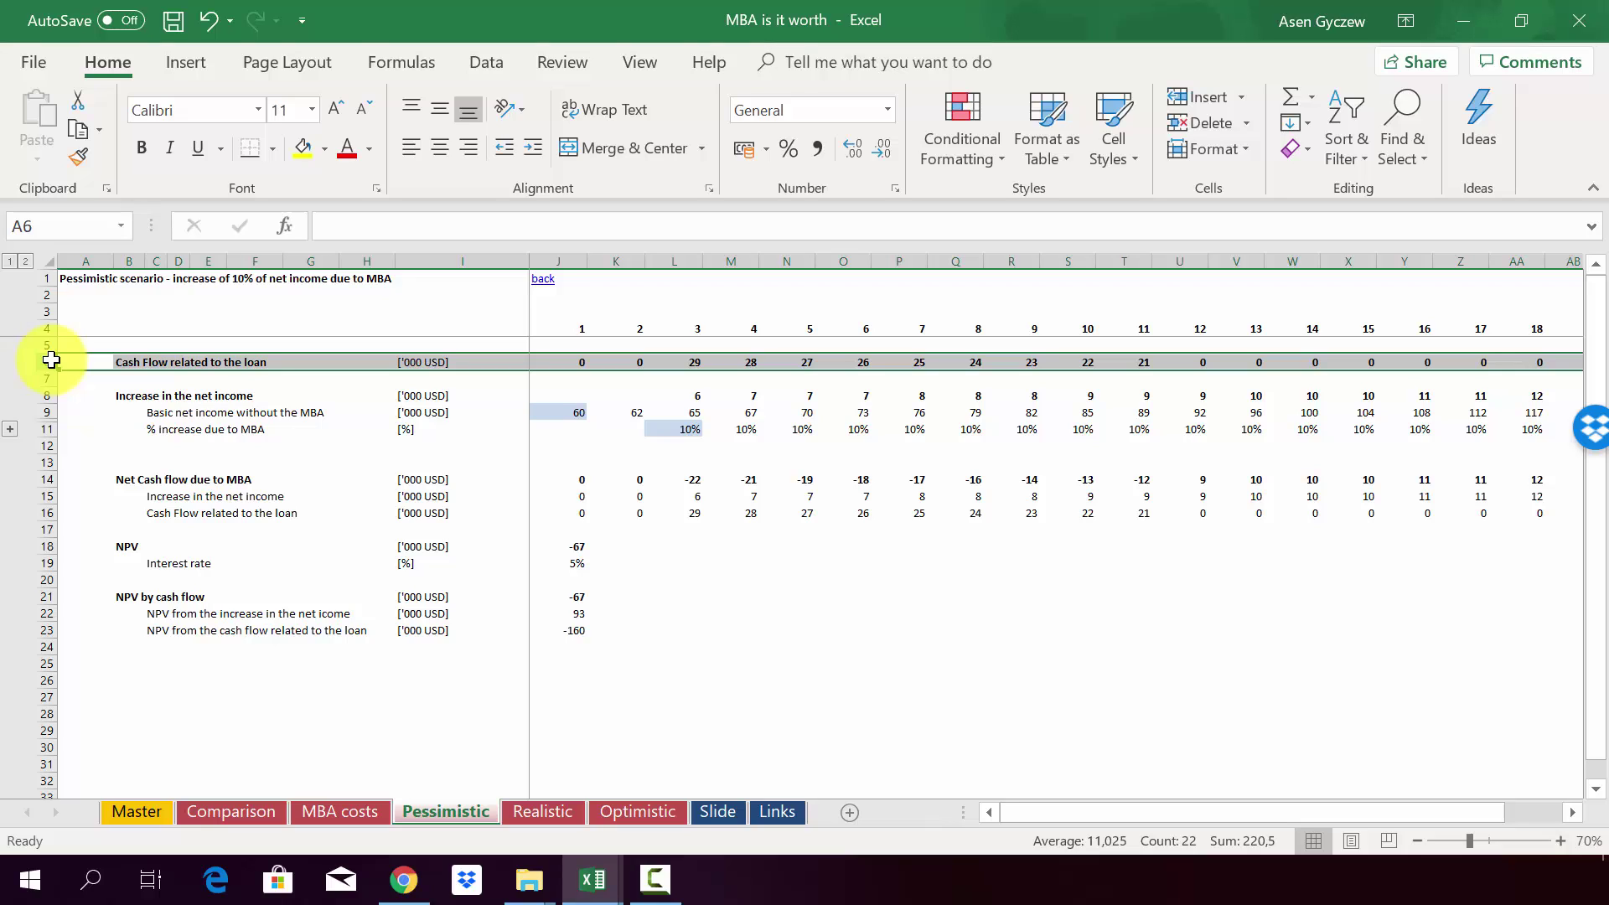
{"action": "left_click", "coordinate": [577, 364]}
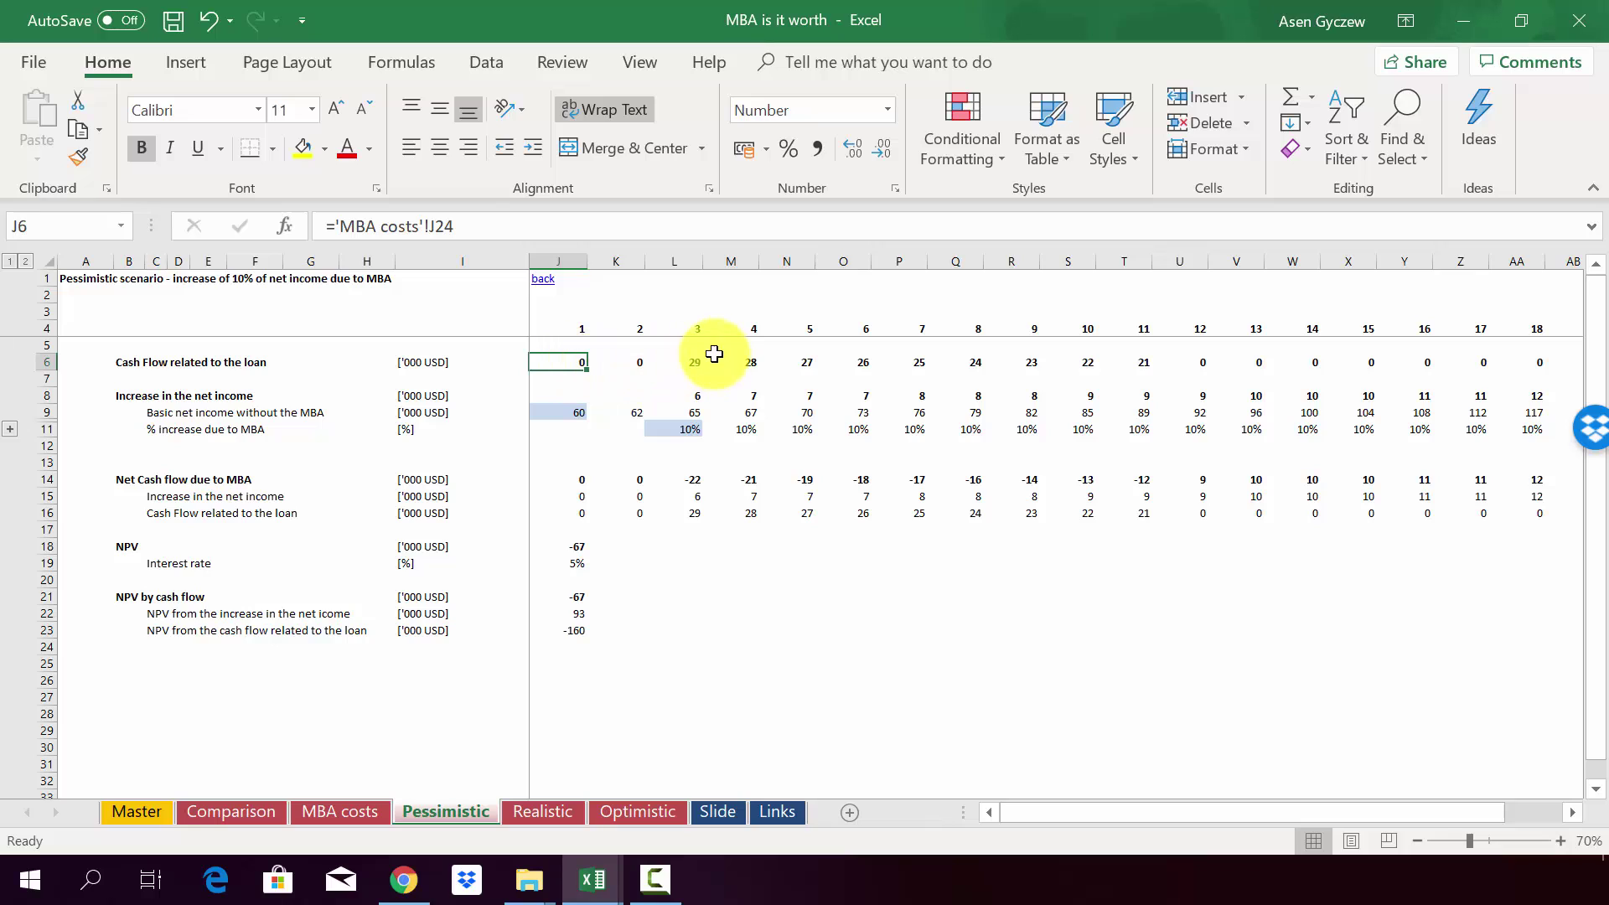
{"action": "left_click", "coordinate": [689, 259]}
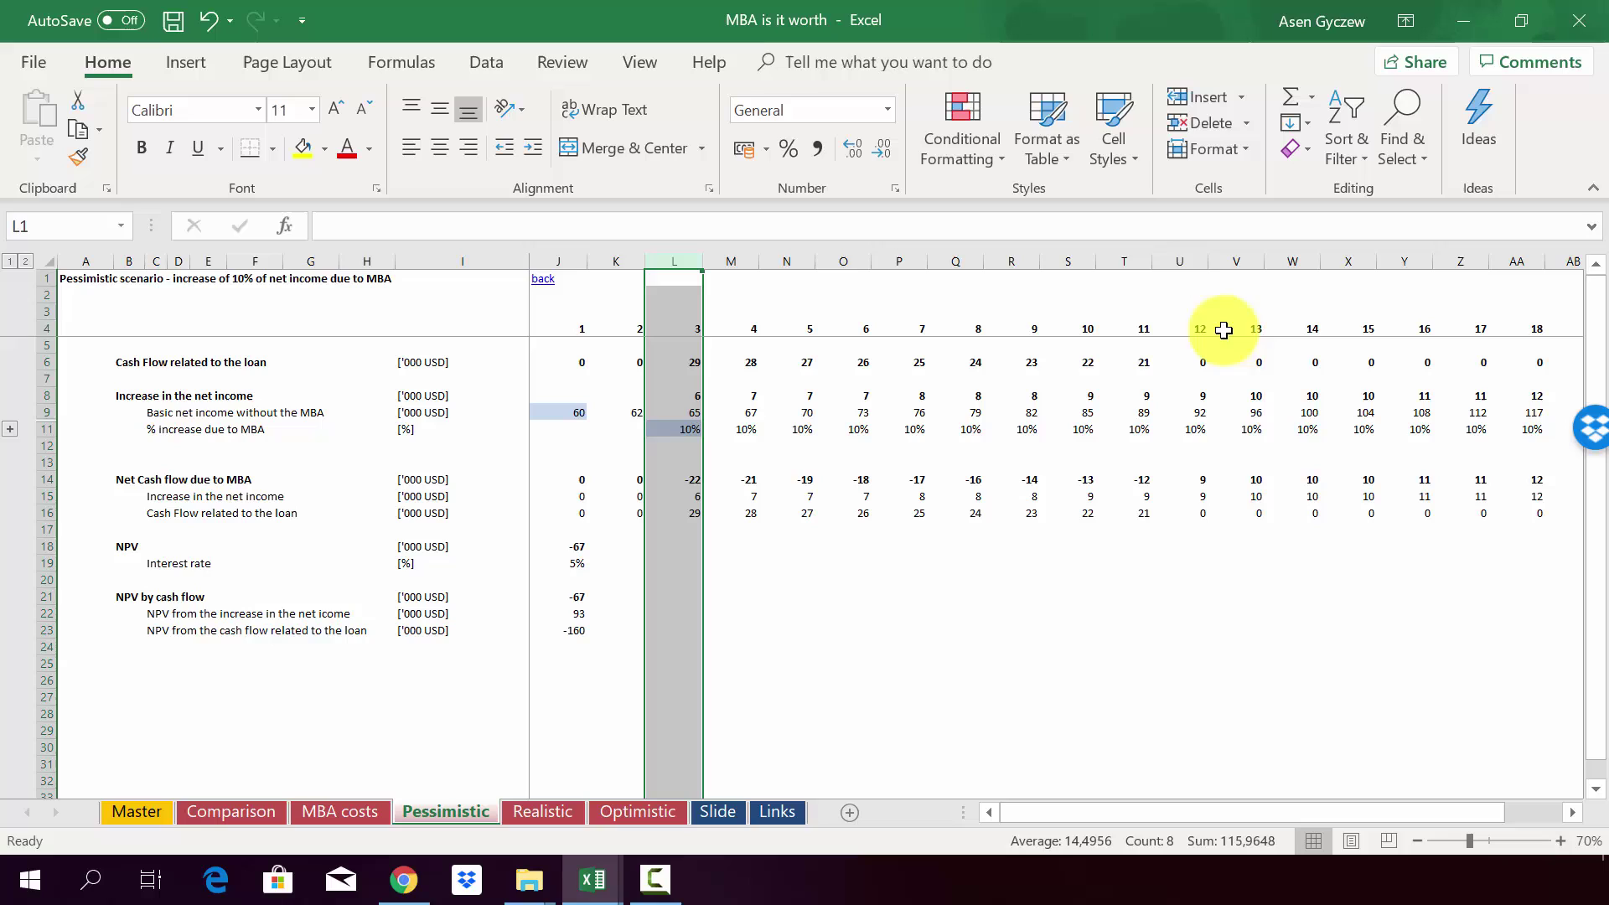
{"action": "left_click", "coordinate": [1140, 262]}
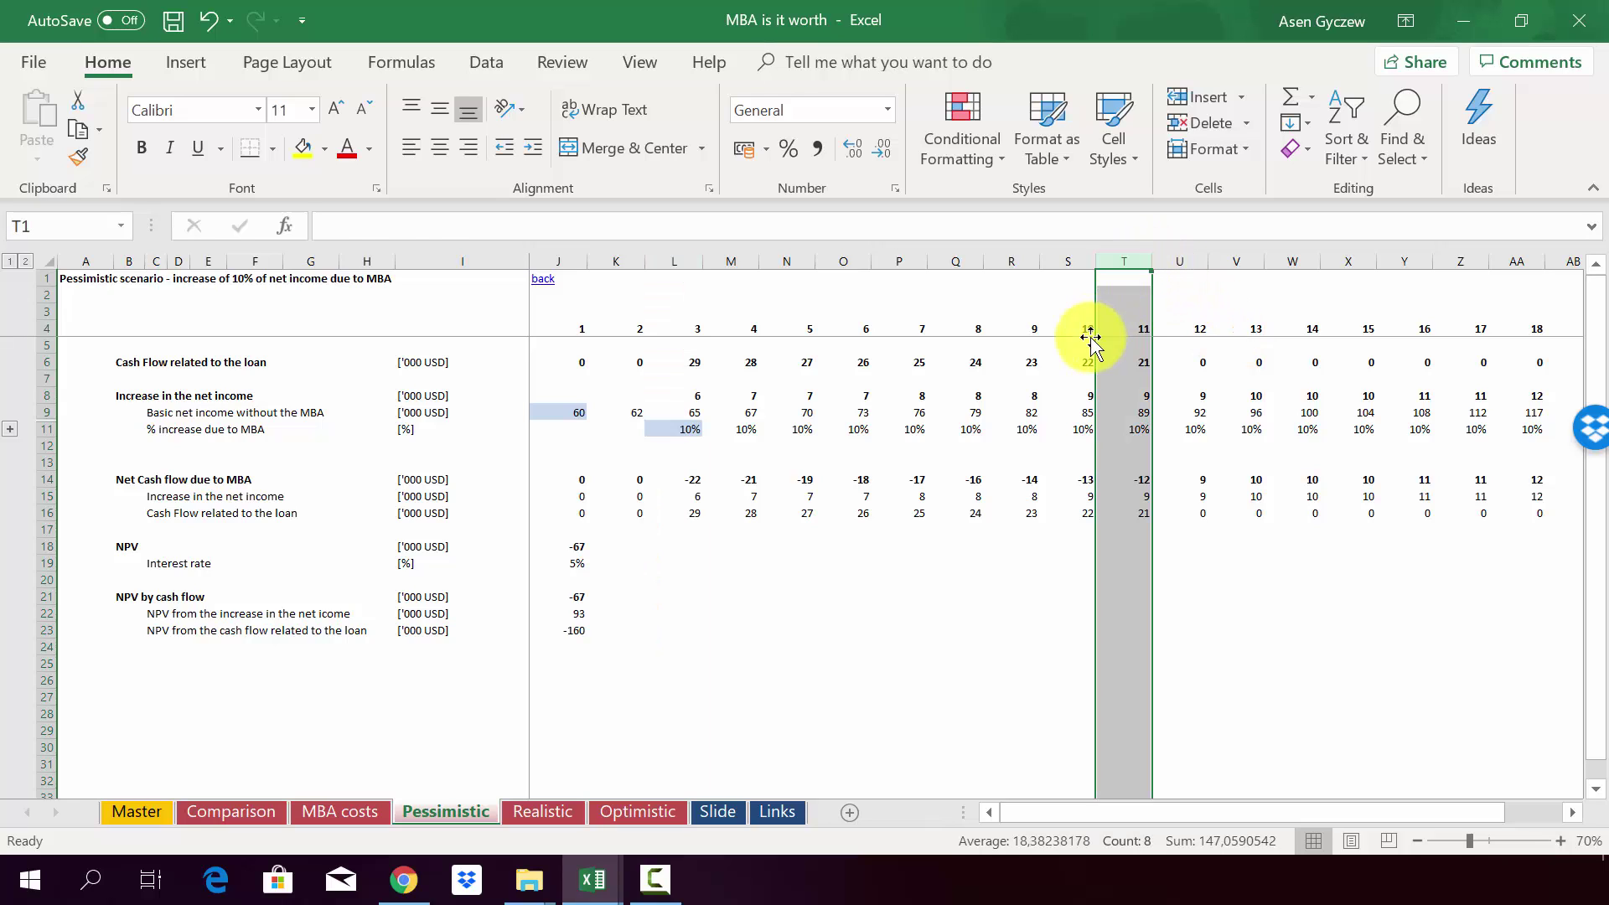
{"action": "left_click", "coordinate": [951, 362]}
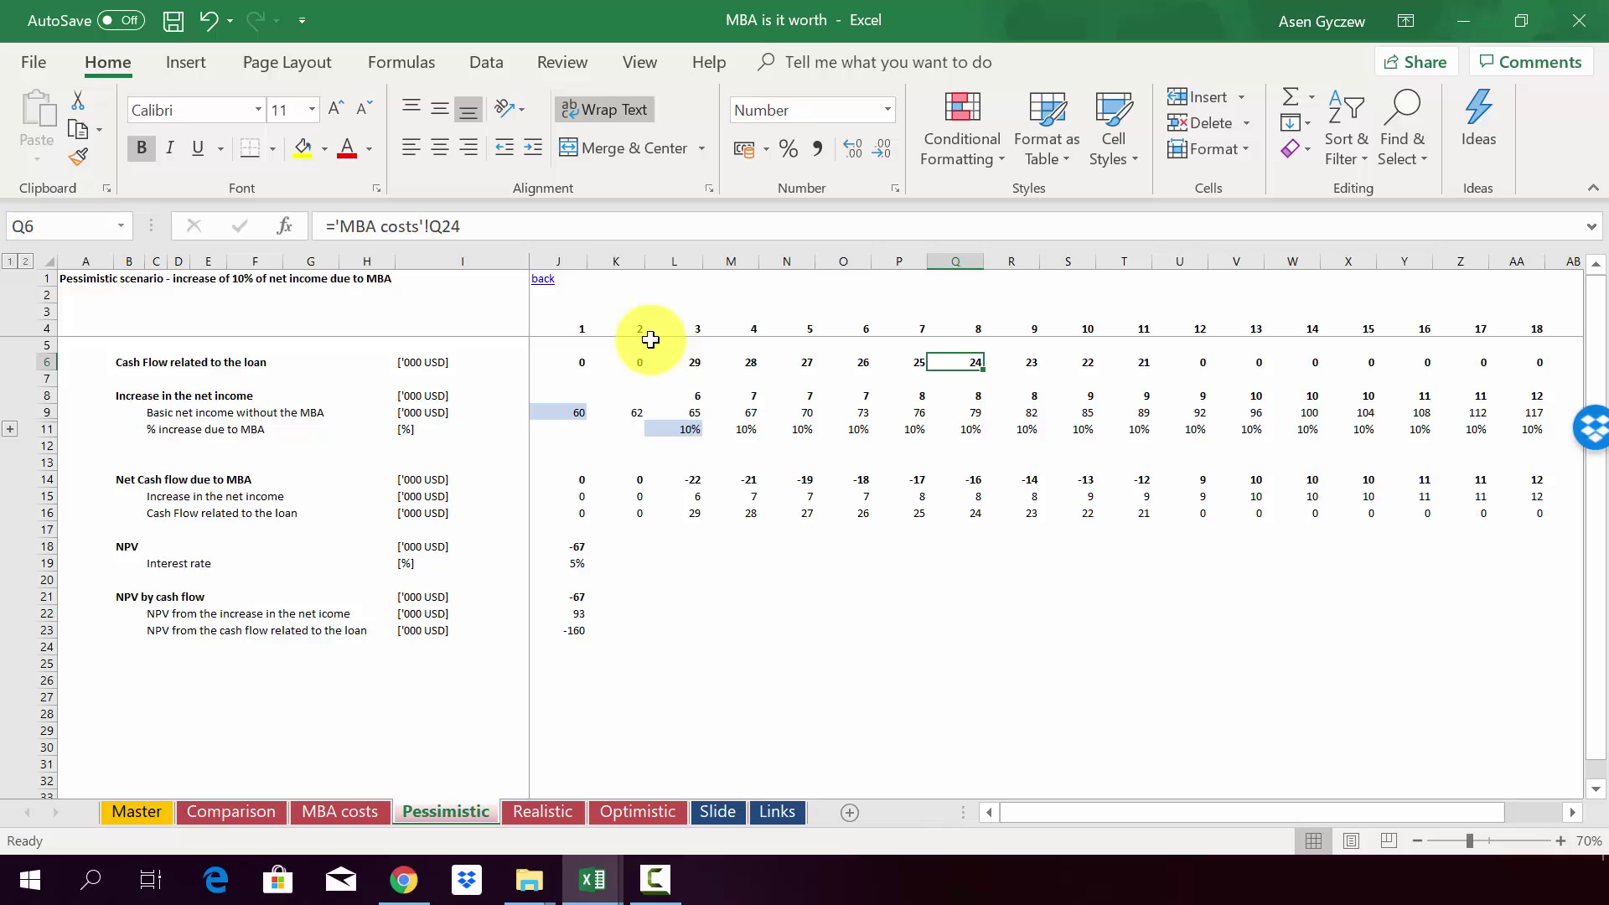
{"action": "left_click", "coordinate": [360, 380]}
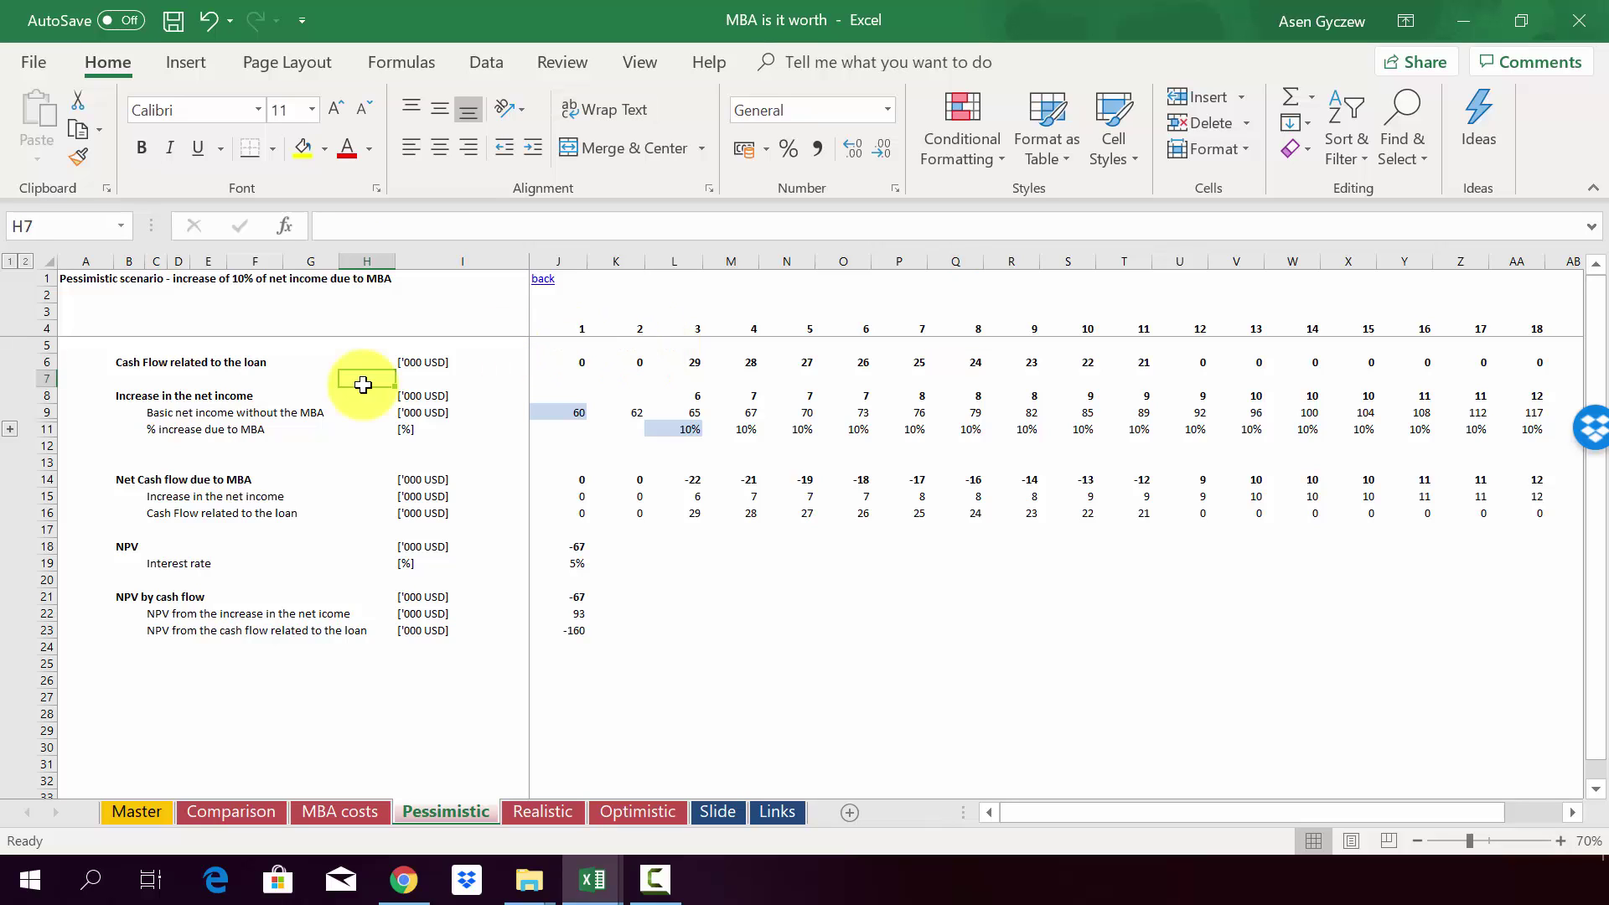
{"action": "left_click", "coordinate": [35, 393]}
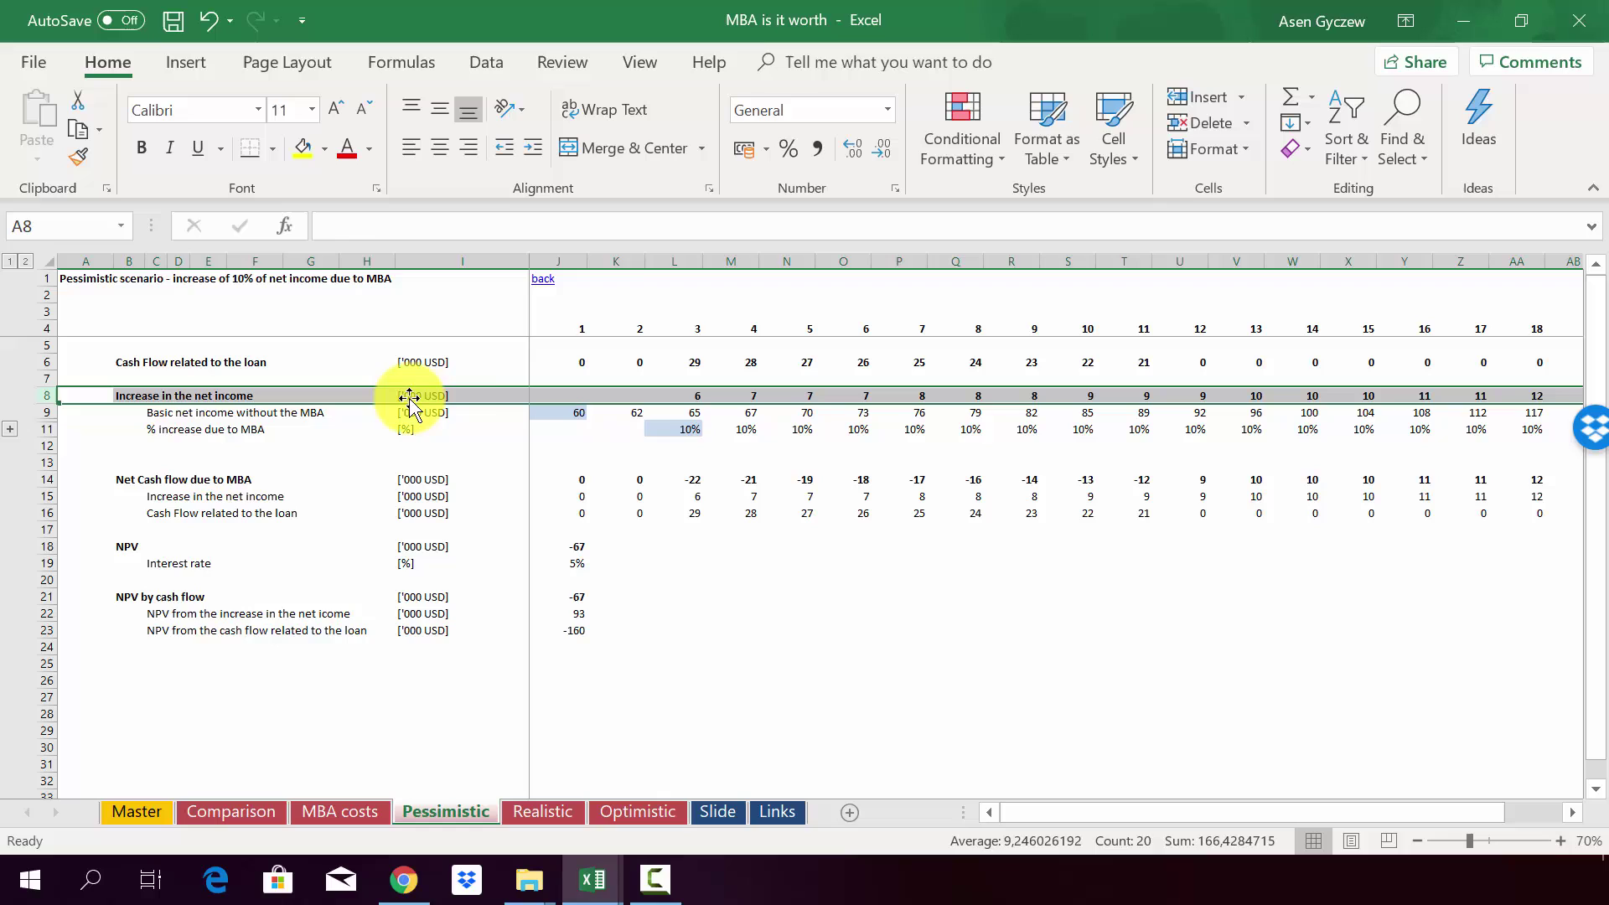
{"action": "left_click", "coordinate": [674, 394]}
{"action": "left_click", "coordinate": [680, 412]}
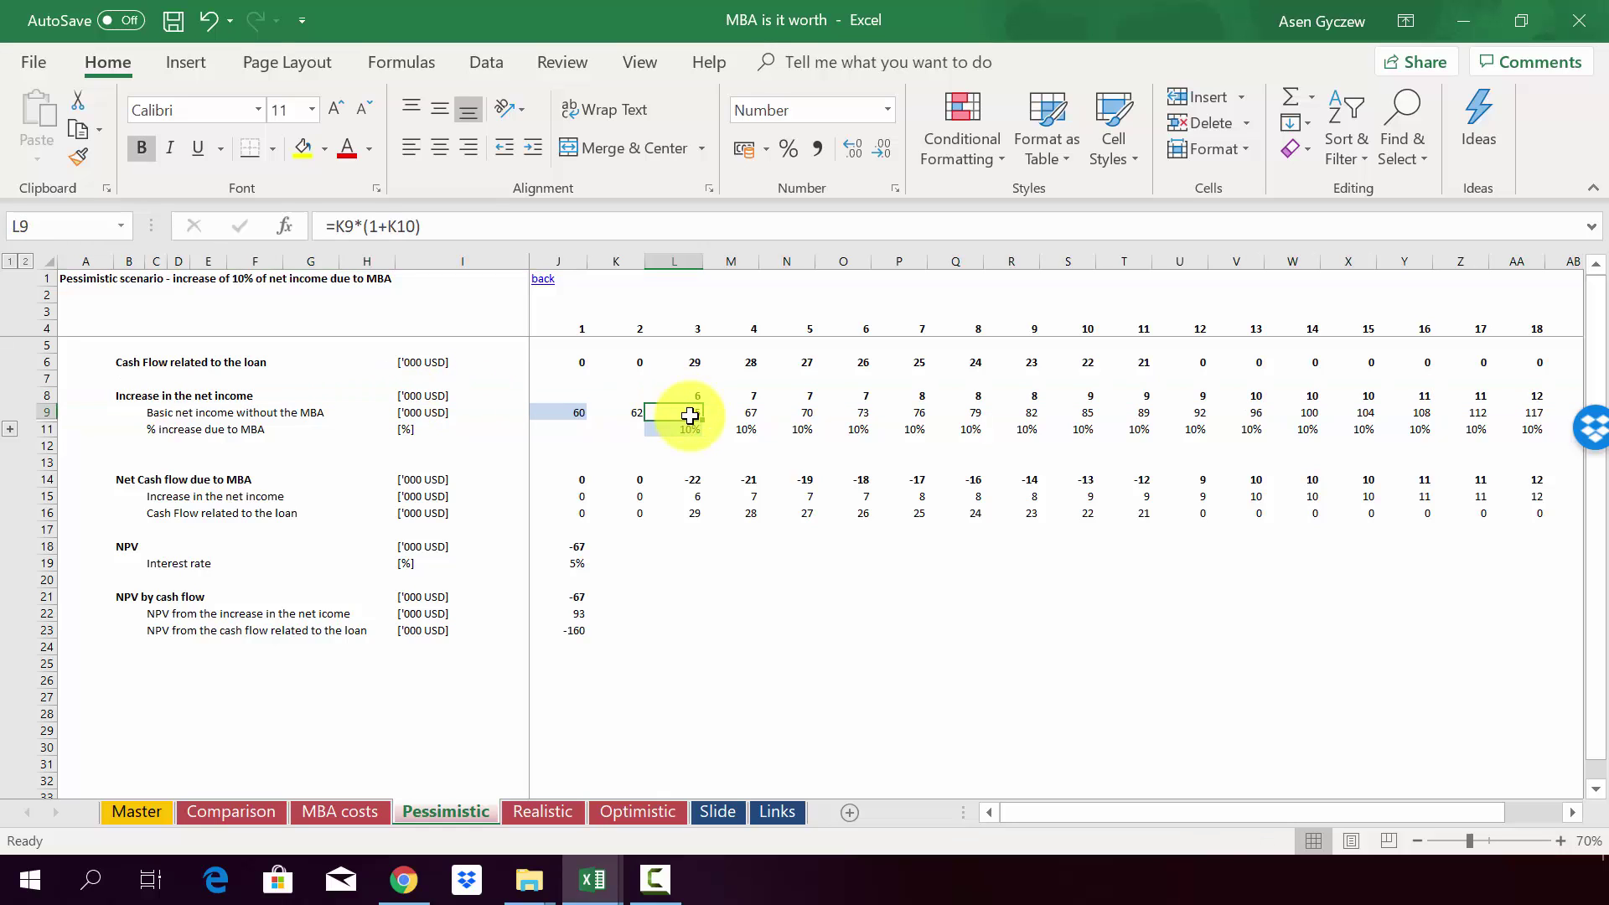
{"action": "left_click", "coordinate": [37, 413]}
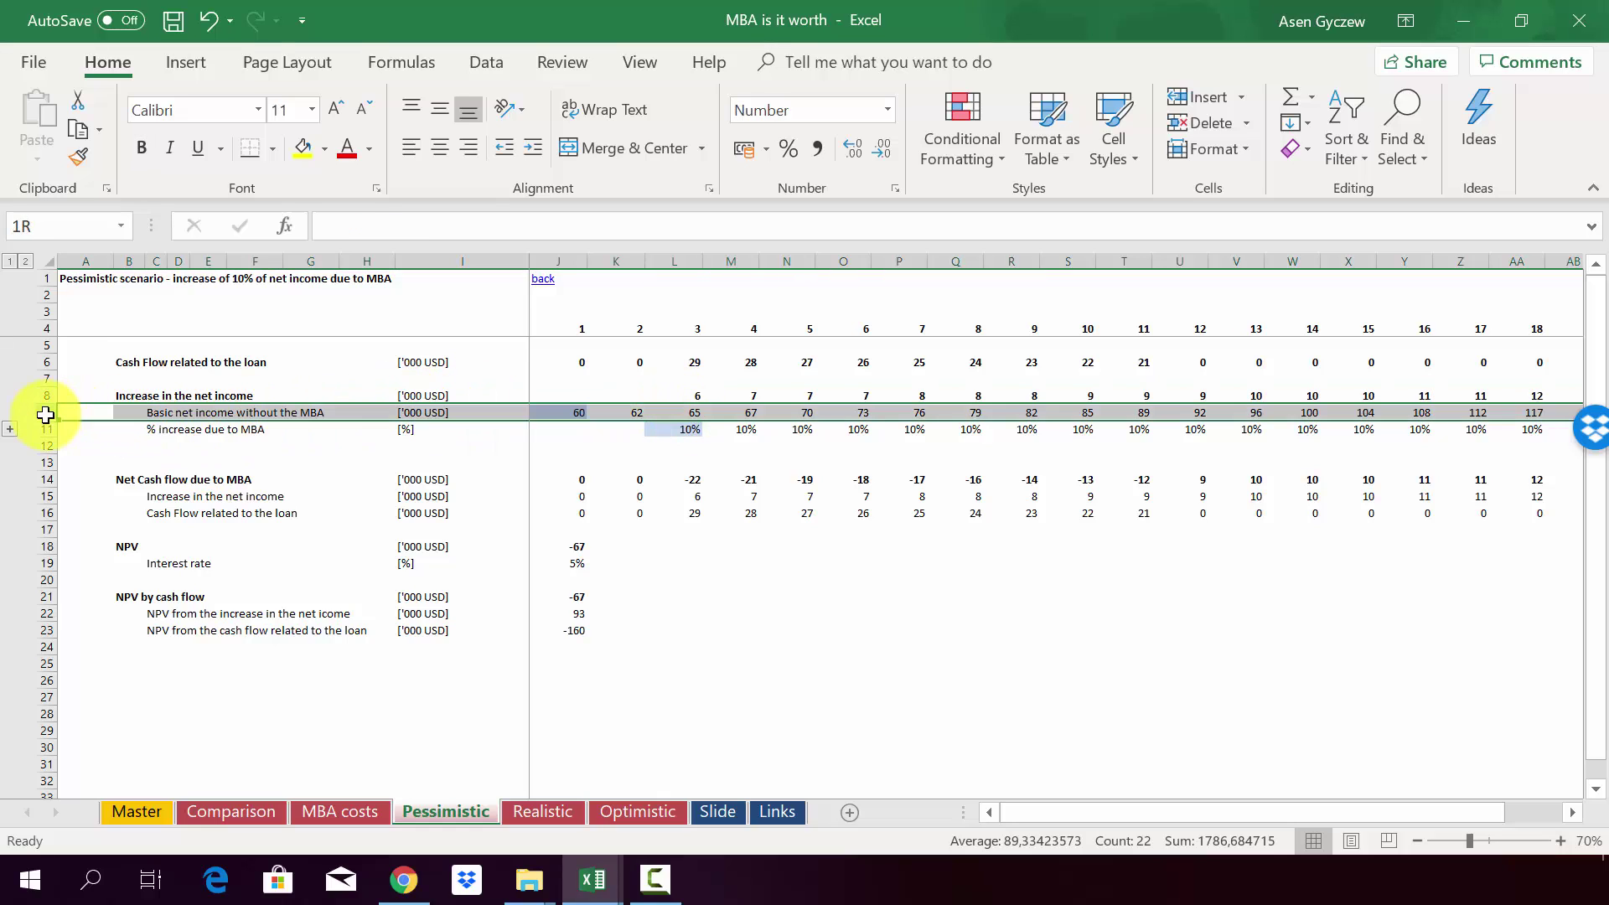
{"action": "left_click", "coordinate": [687, 412]}
{"action": "left_click", "coordinate": [681, 429]}
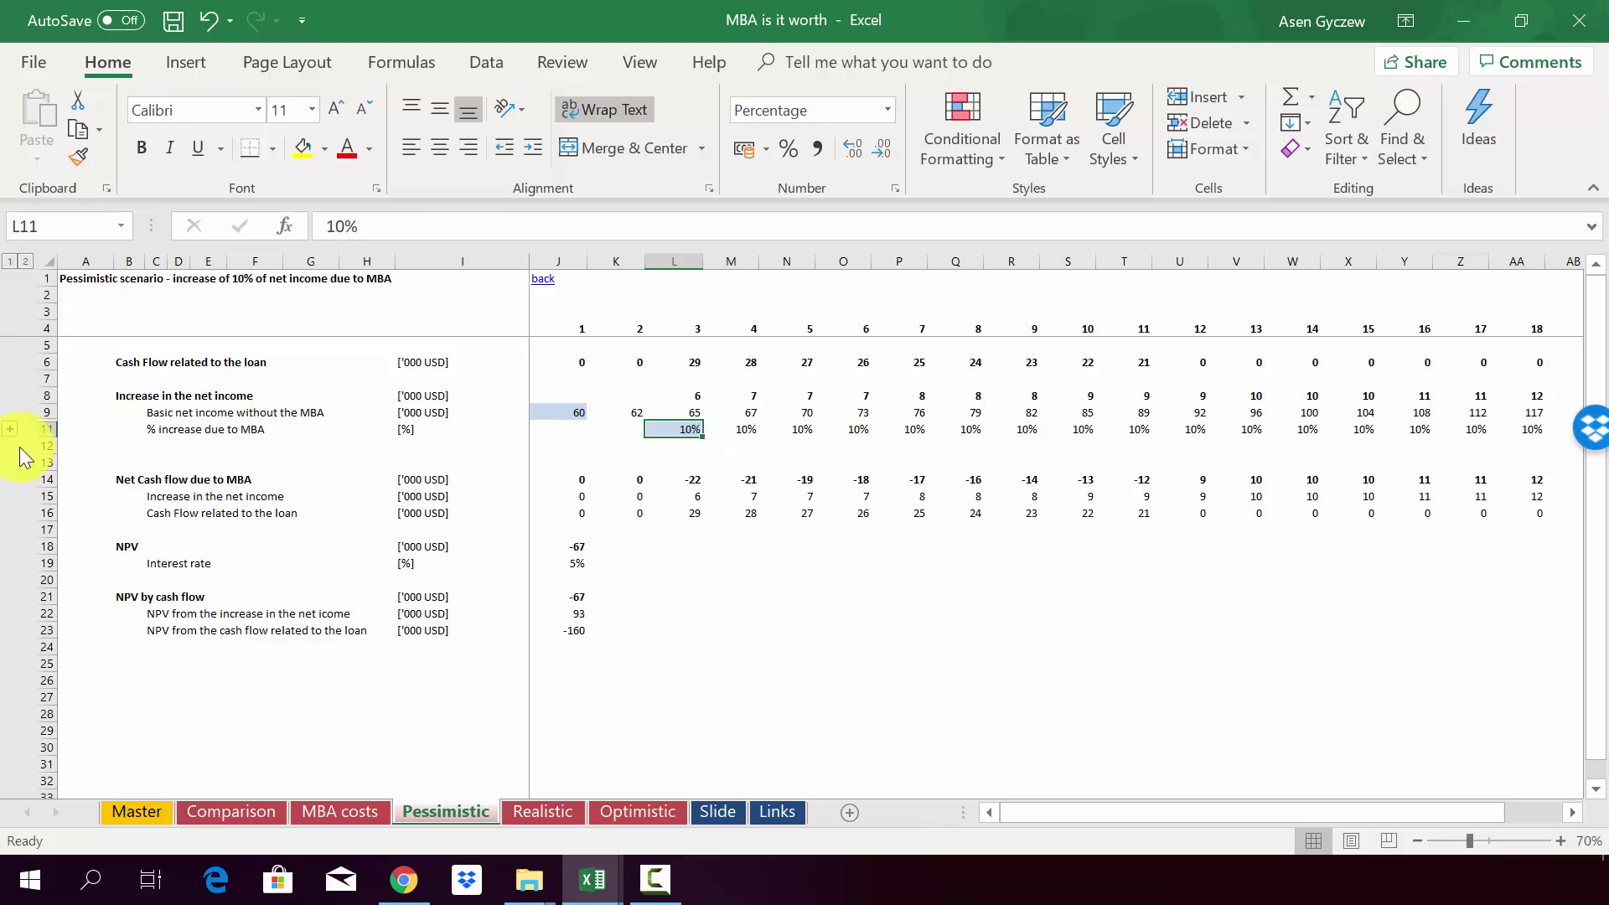
{"action": "left_click", "coordinate": [46, 429]}
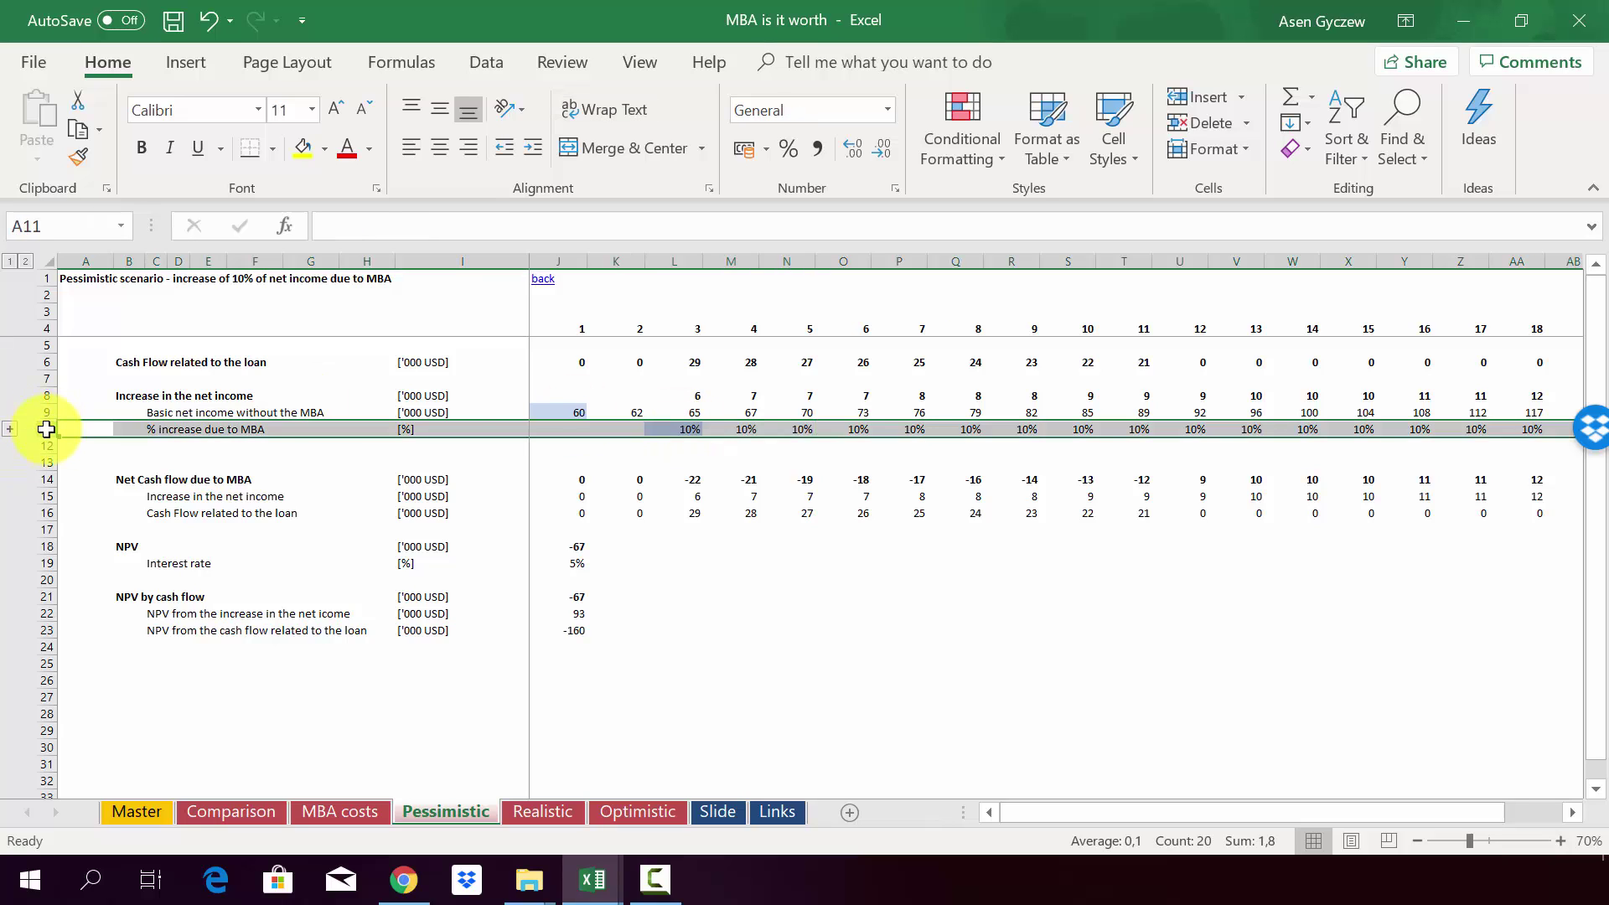
{"action": "left_click", "coordinate": [664, 430]}
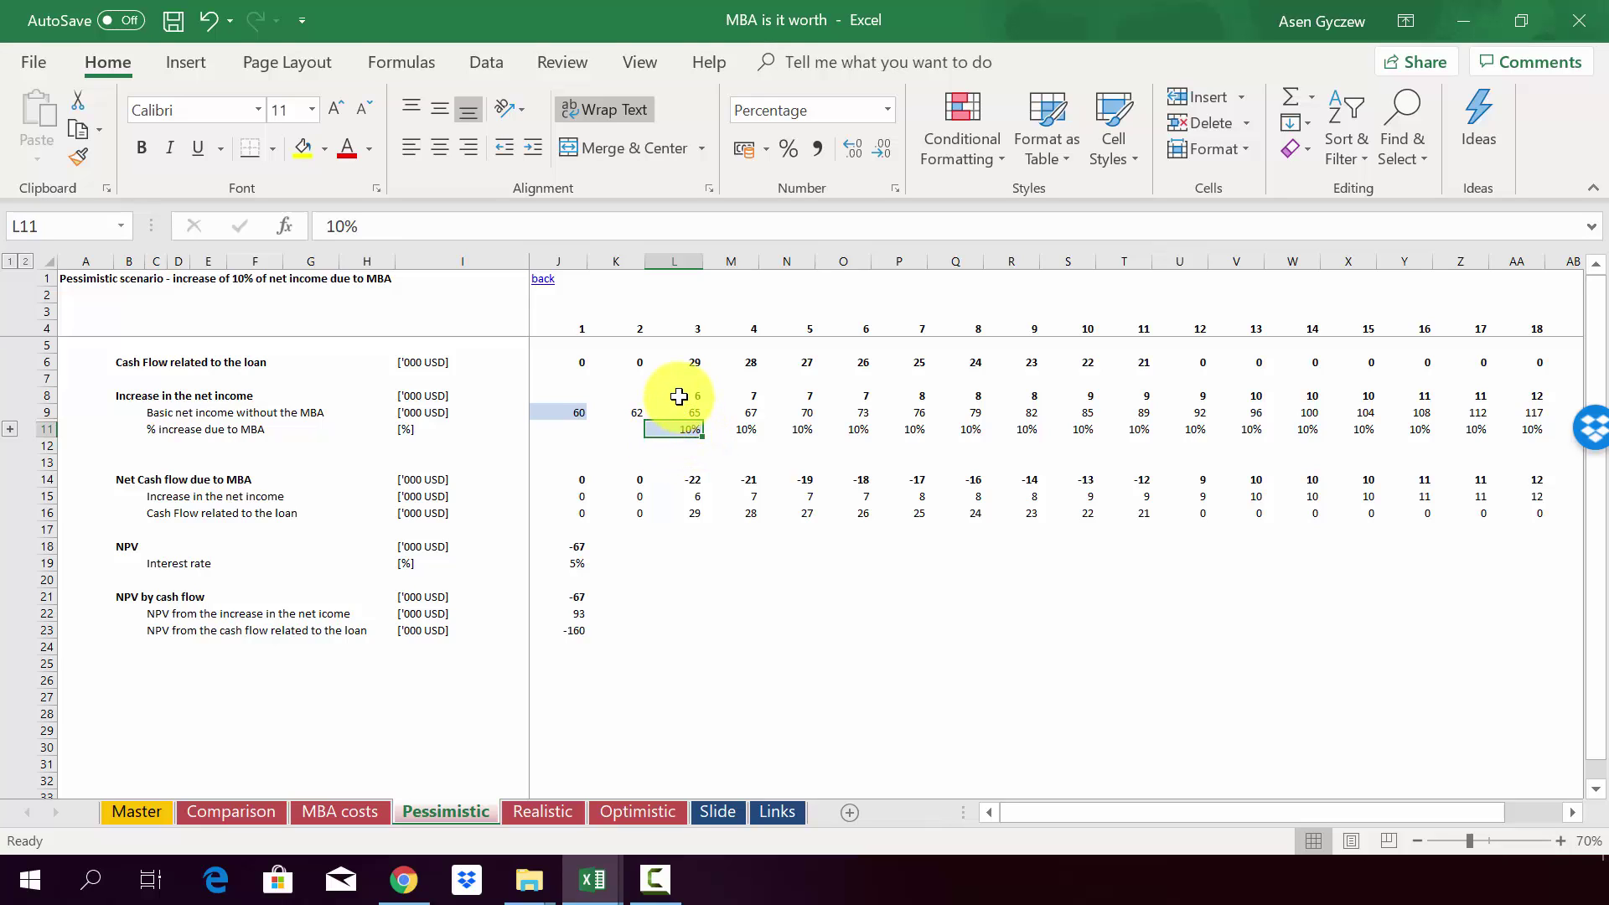
{"action": "left_click", "coordinate": [679, 396]}
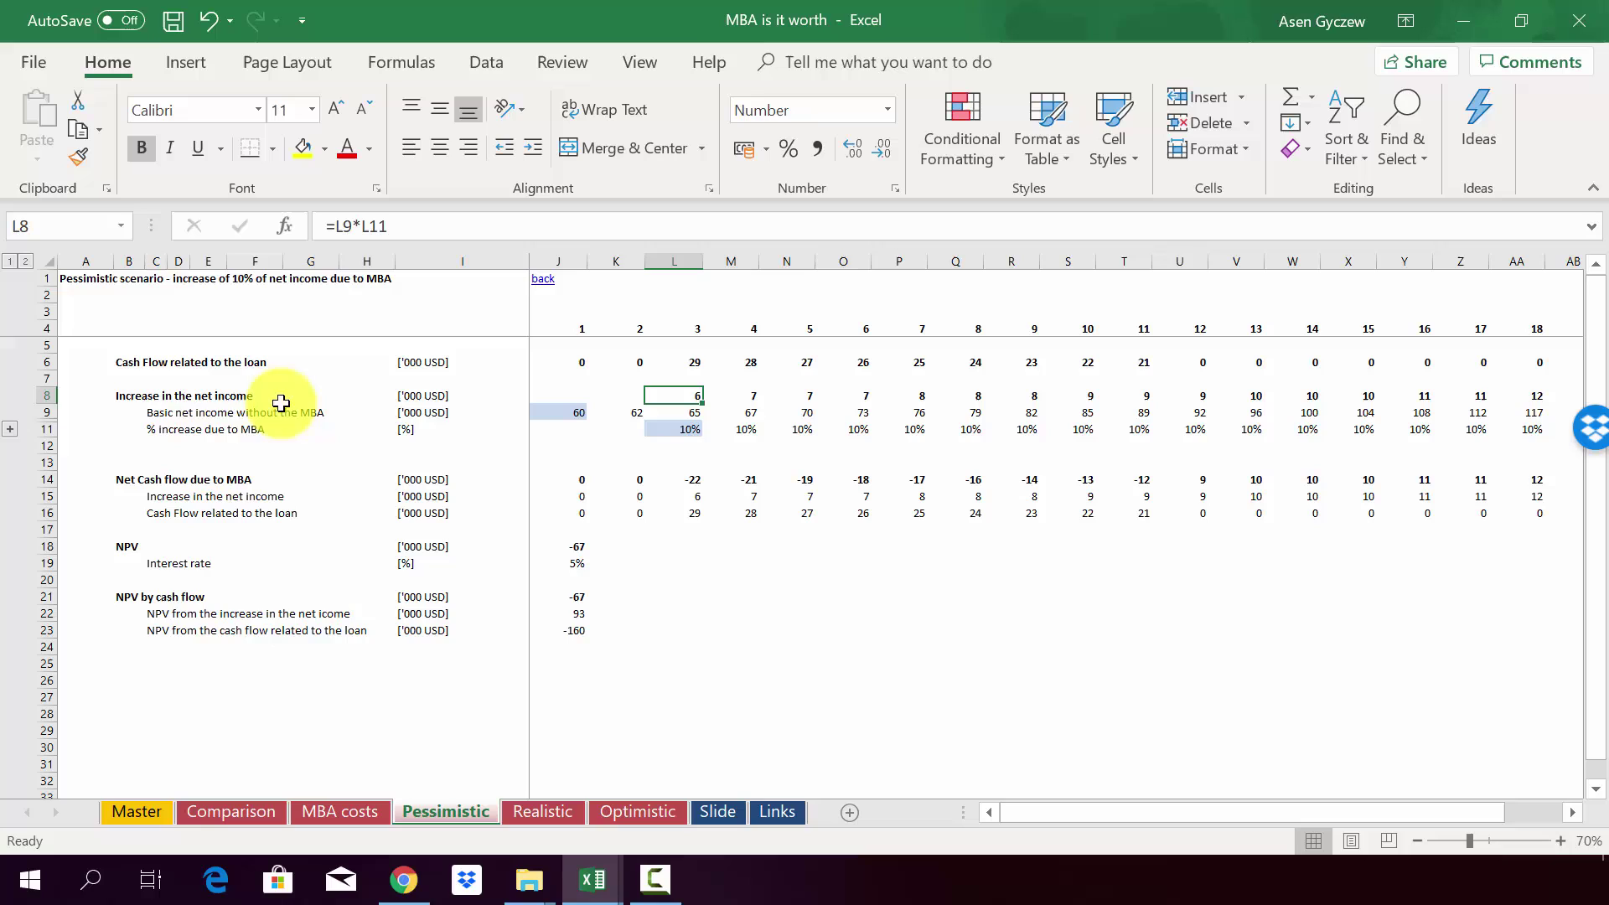
{"action": "left_click", "coordinate": [52, 411]}
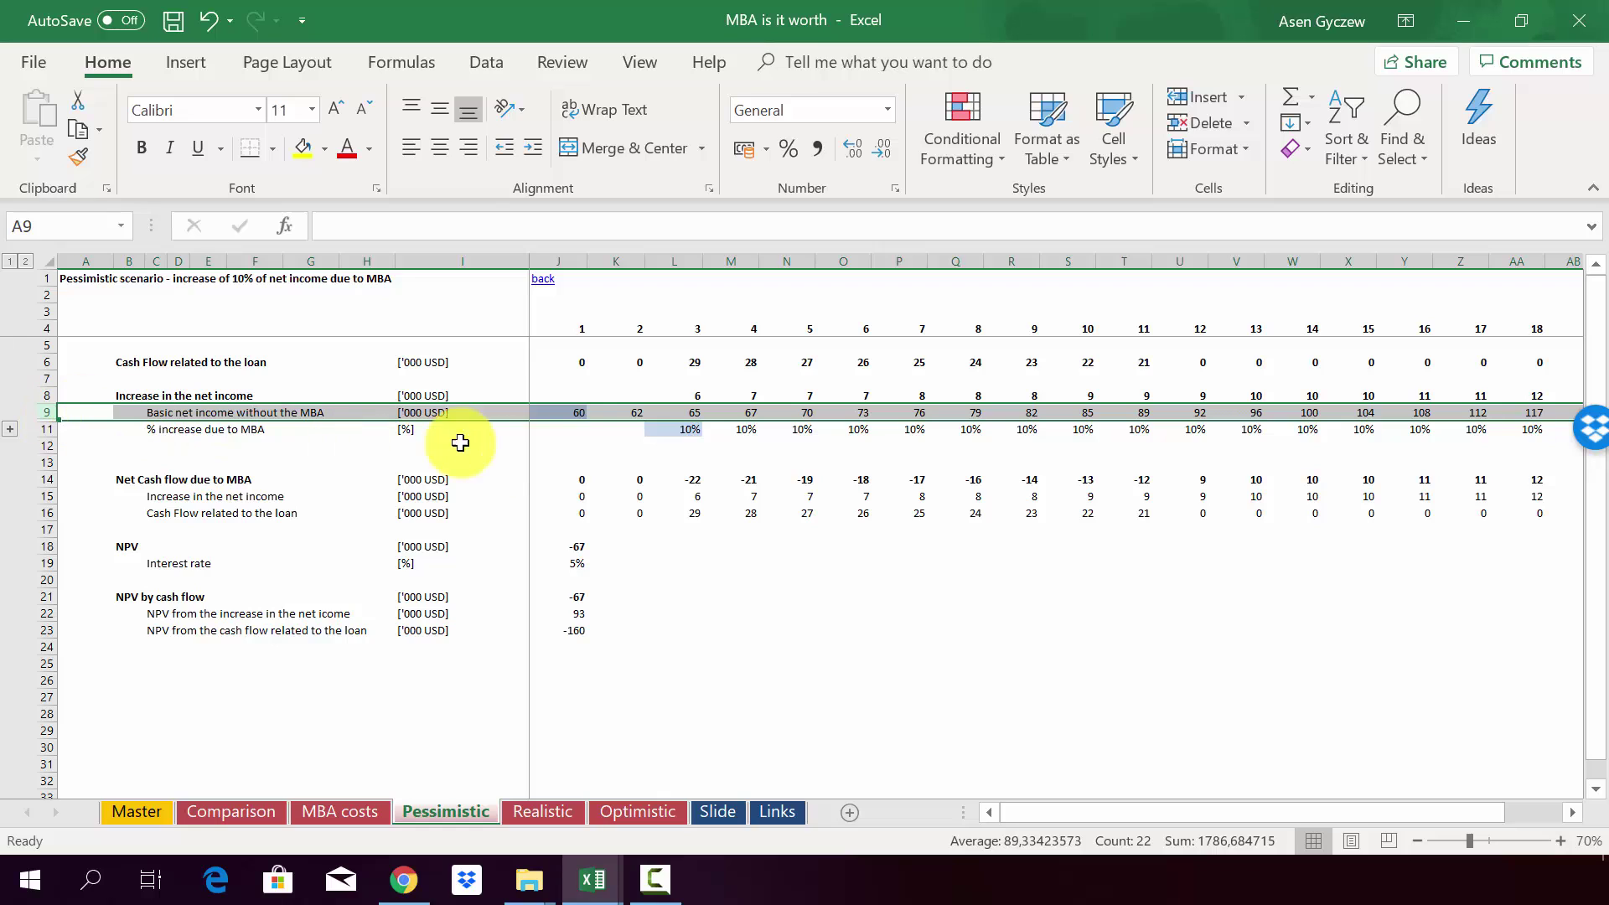
{"action": "left_click", "coordinate": [566, 410]}
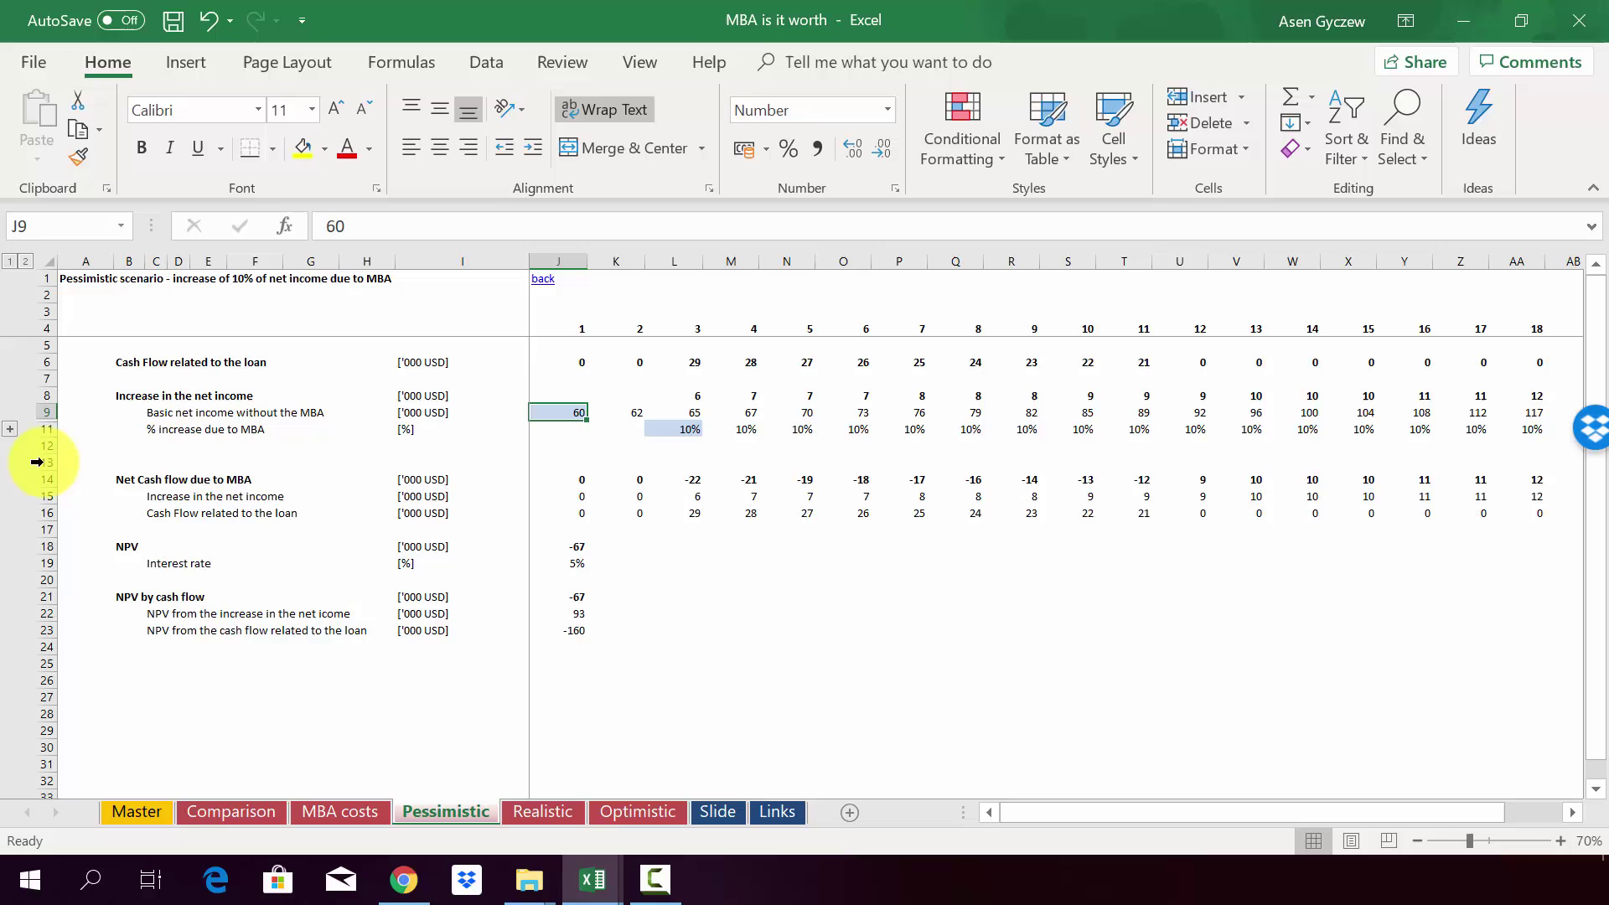
{"action": "left_click", "coordinate": [11, 431]}
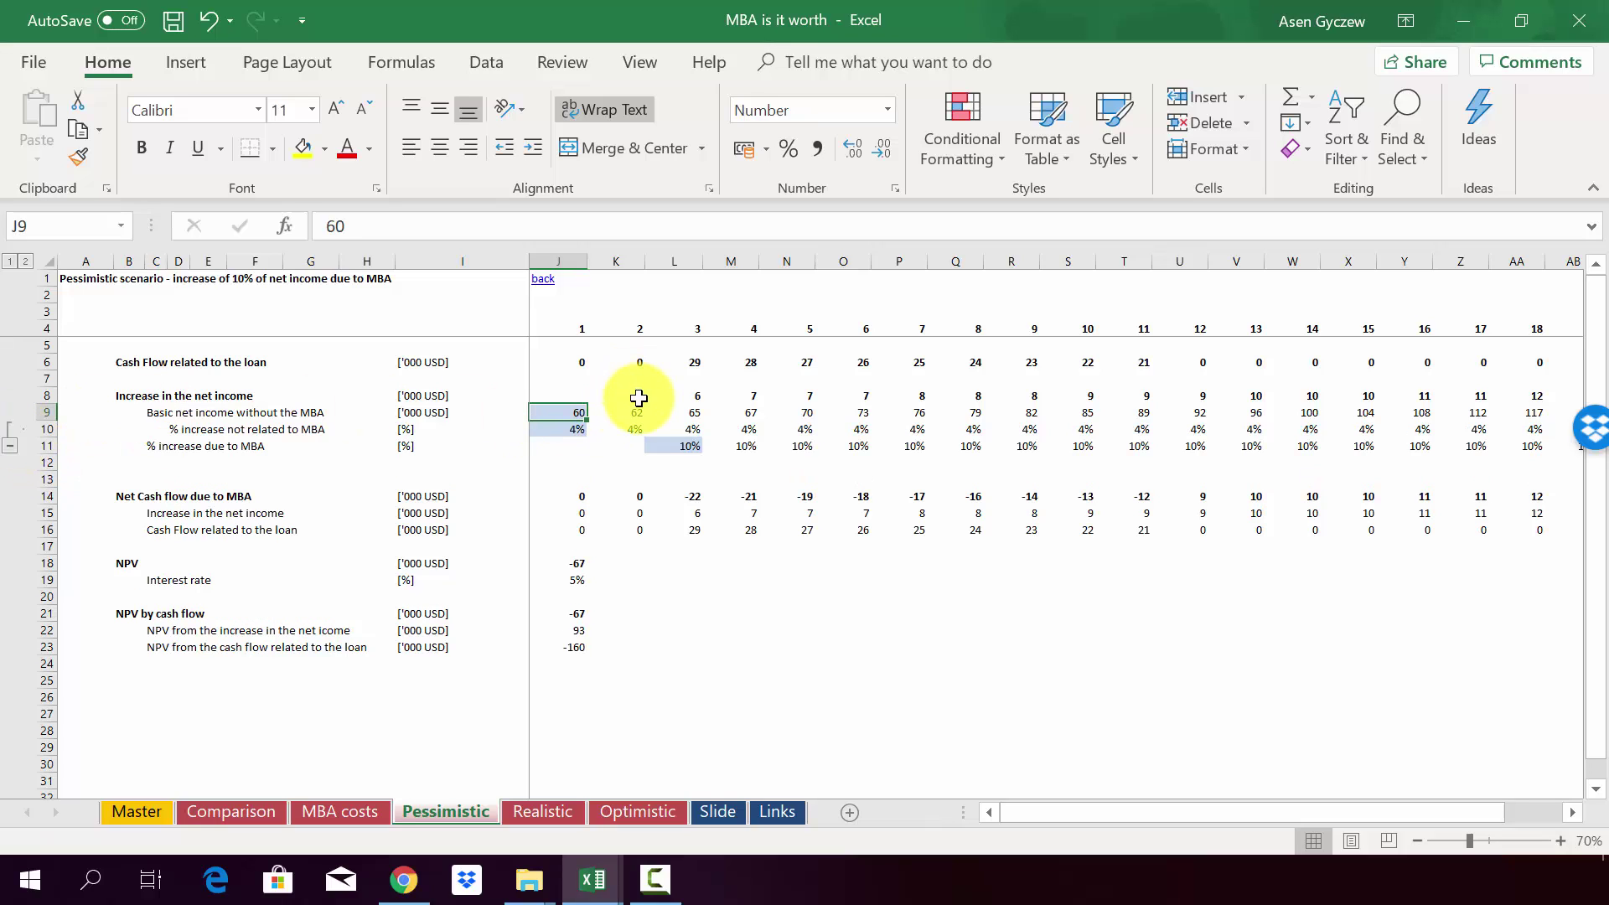
{"action": "left_click", "coordinate": [633, 427]}
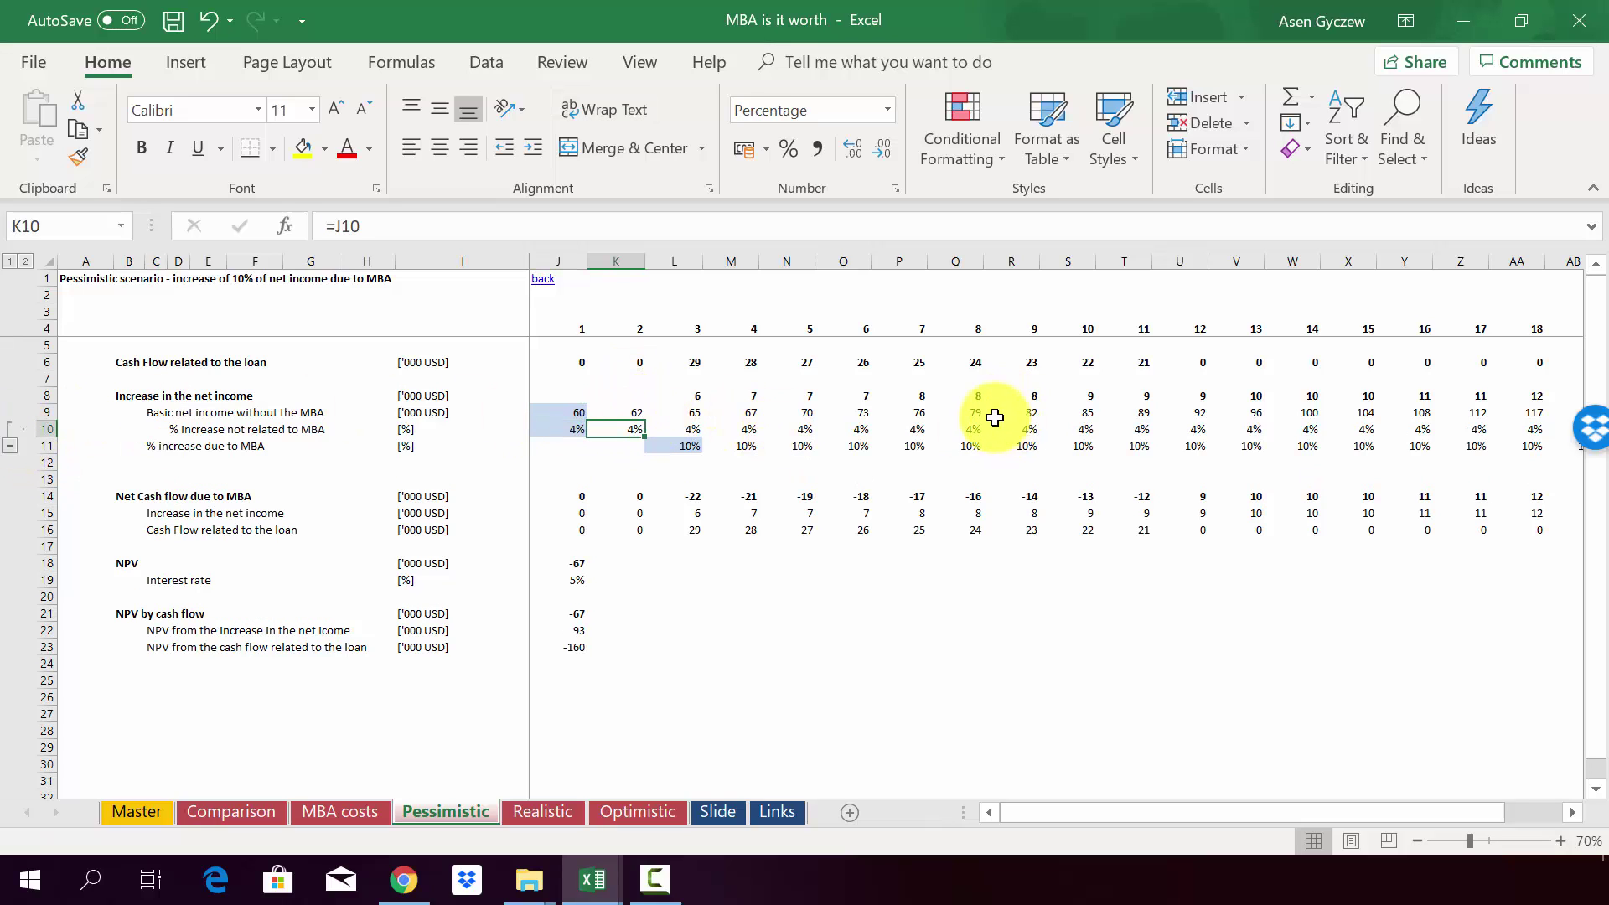
{"action": "left_click", "coordinate": [13, 450]}
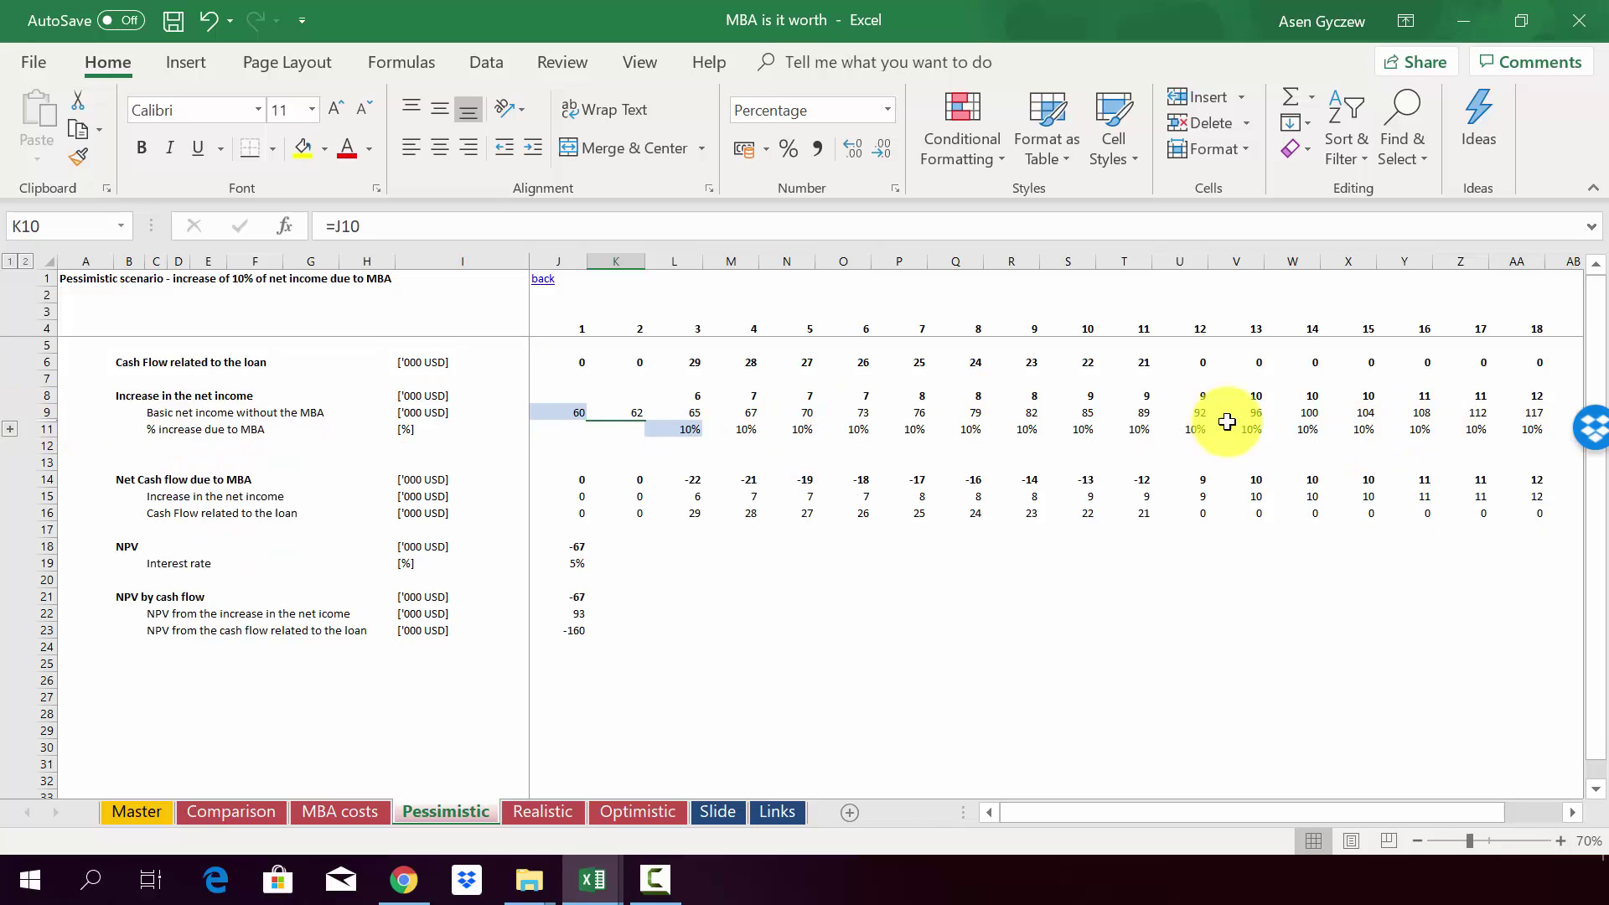
{"action": "left_click", "coordinate": [1533, 412]}
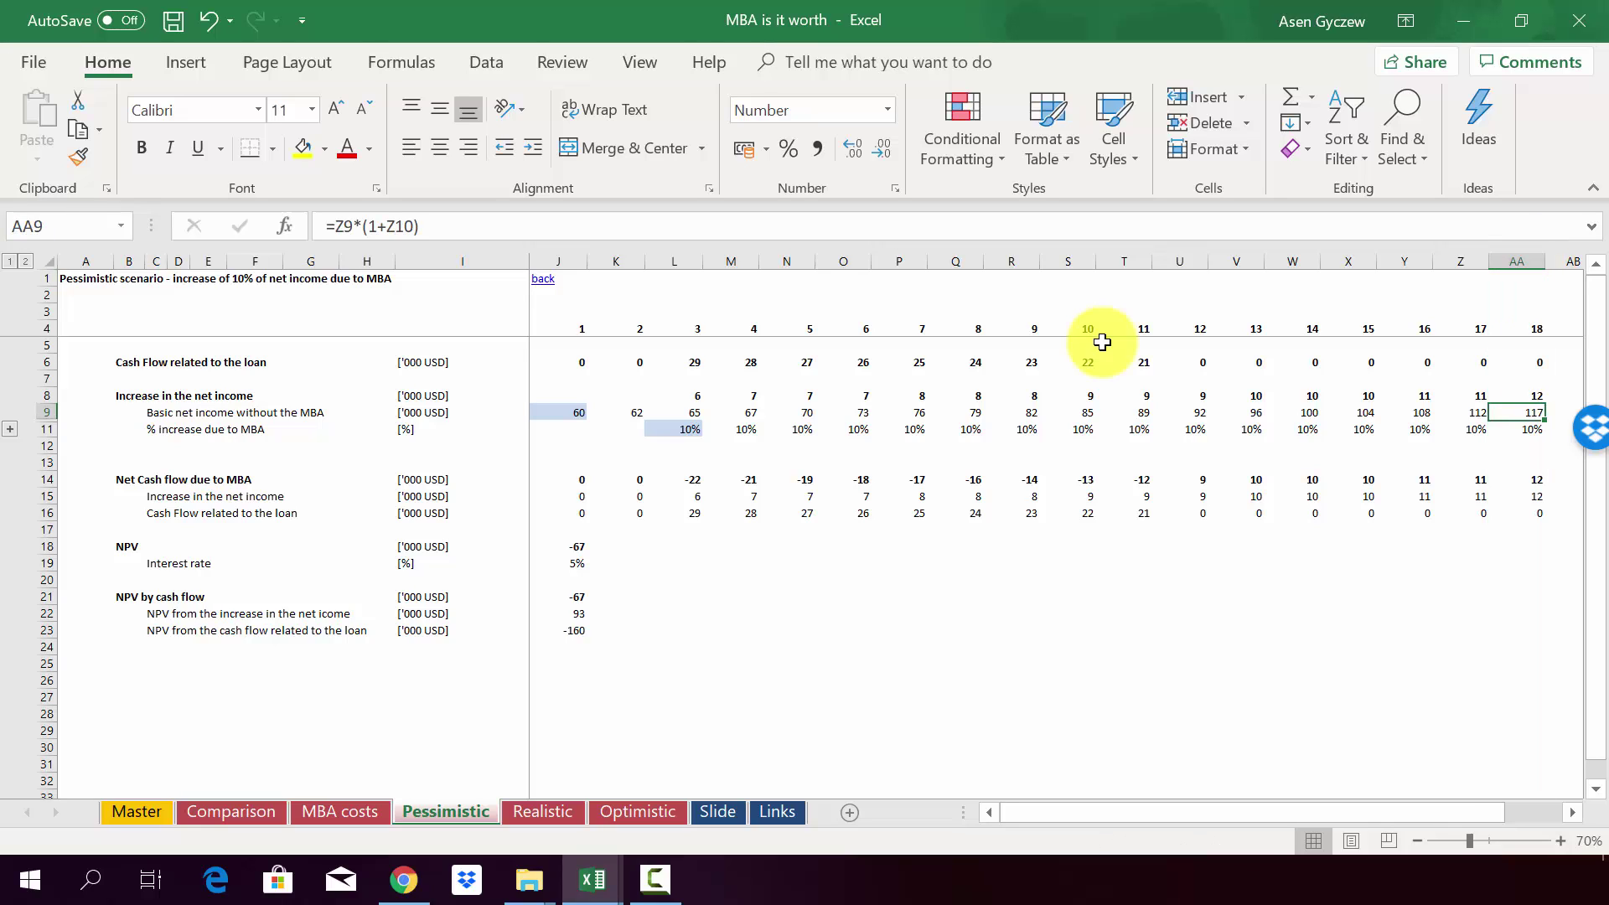
{"action": "left_click", "coordinate": [691, 398]}
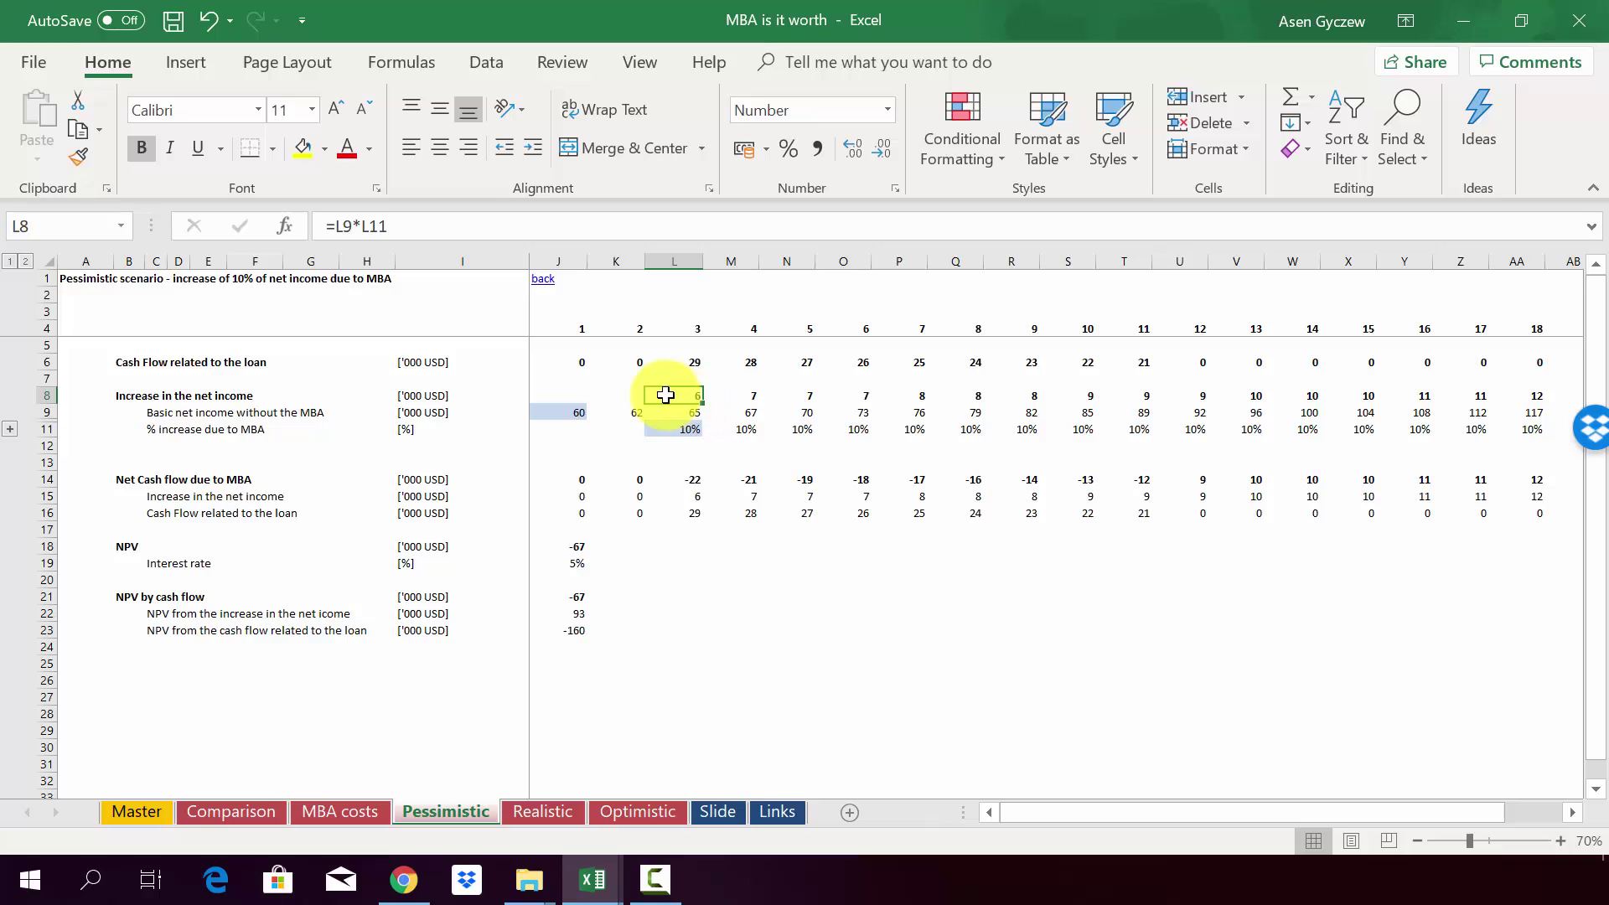
{"action": "left_click", "coordinate": [1530, 393]}
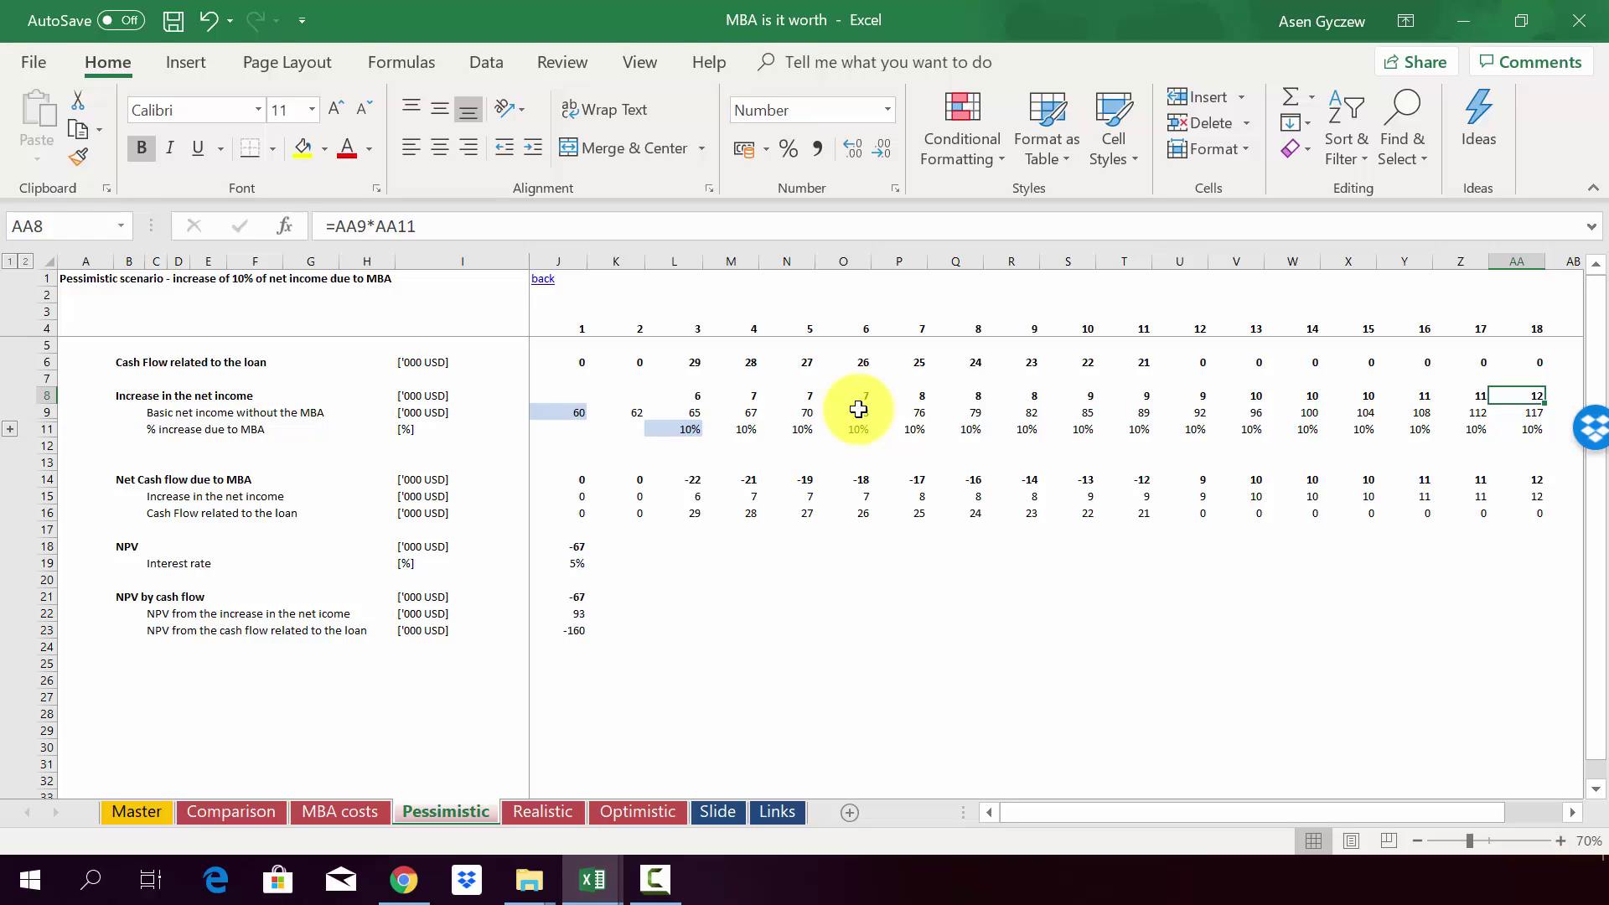
{"action": "left_click", "coordinate": [48, 481]}
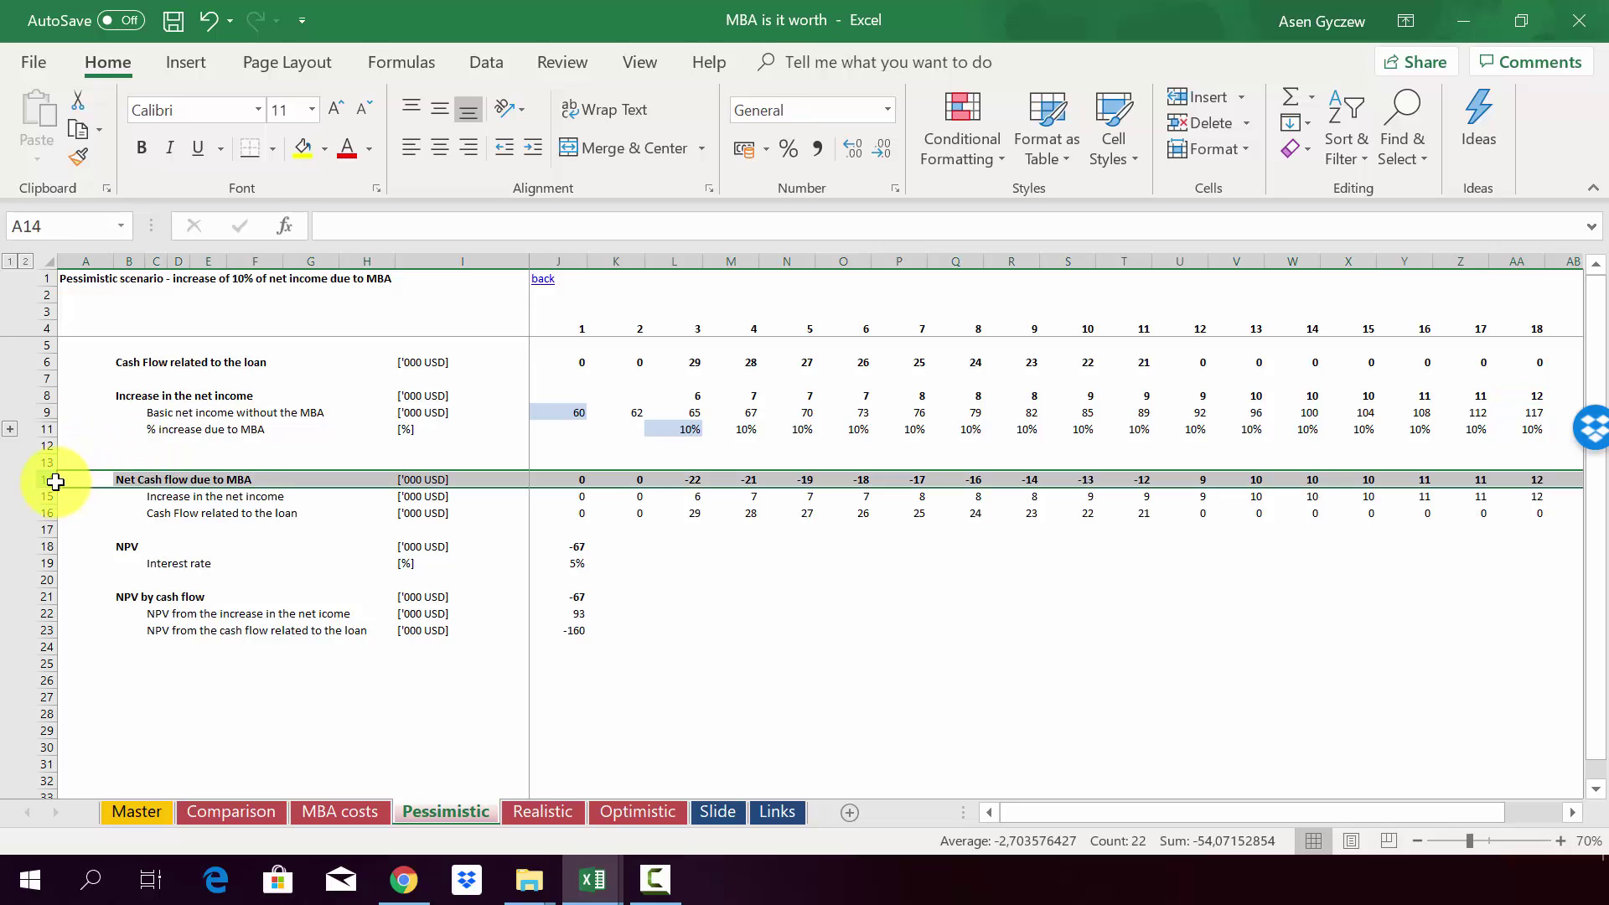
{"action": "left_click", "coordinate": [56, 500]}
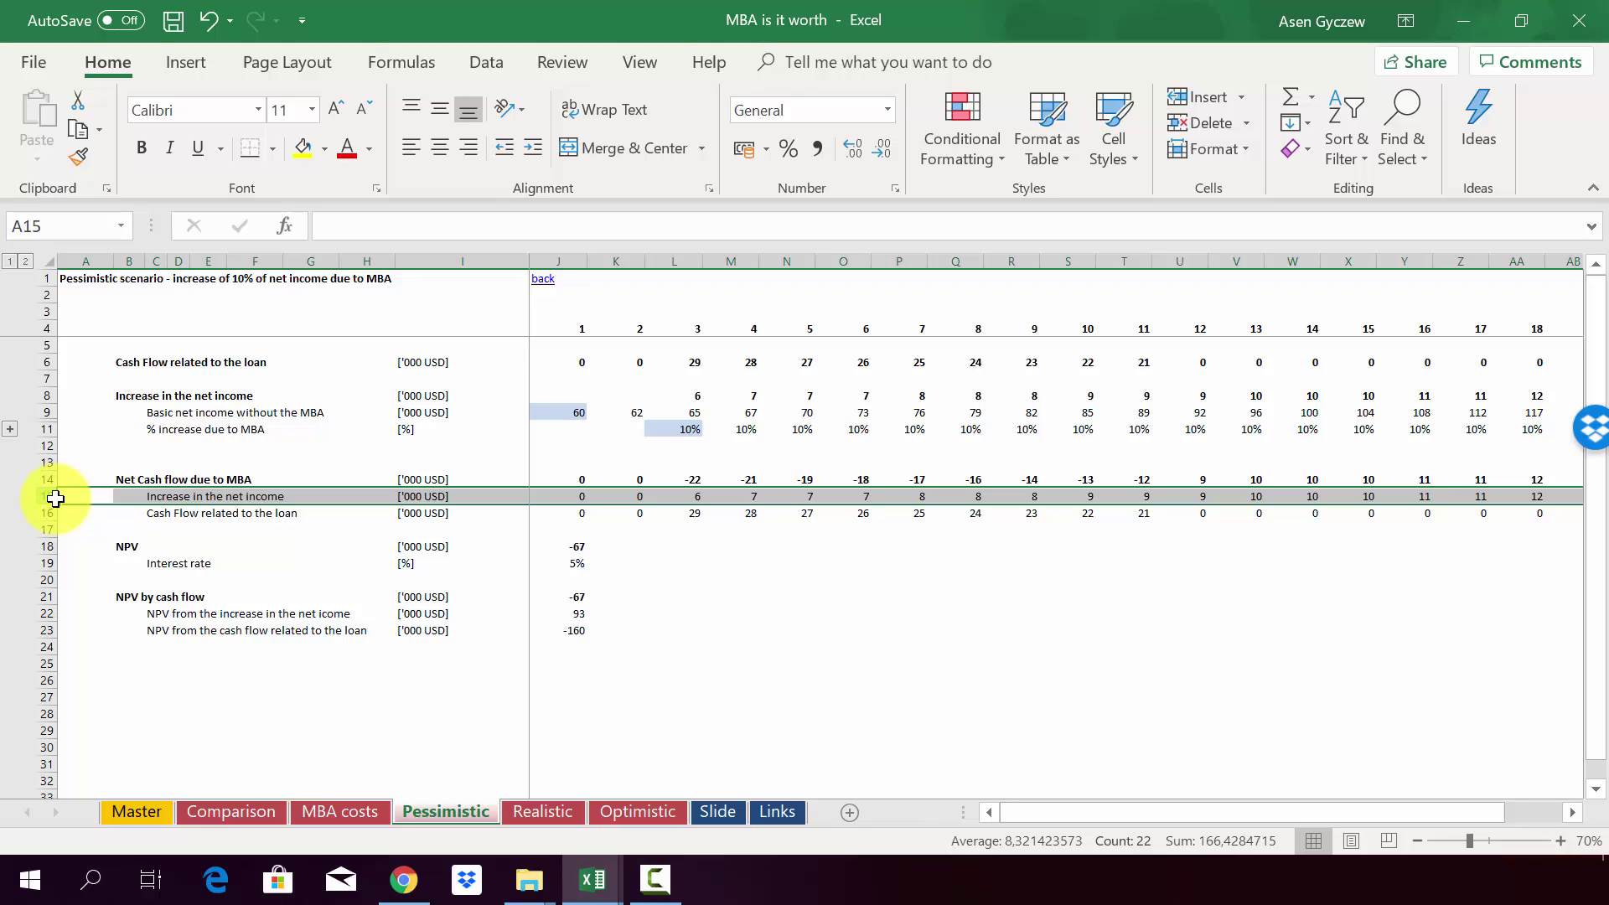
{"action": "left_click", "coordinate": [570, 496]}
{"action": "double_click", "coordinate": [567, 496]}
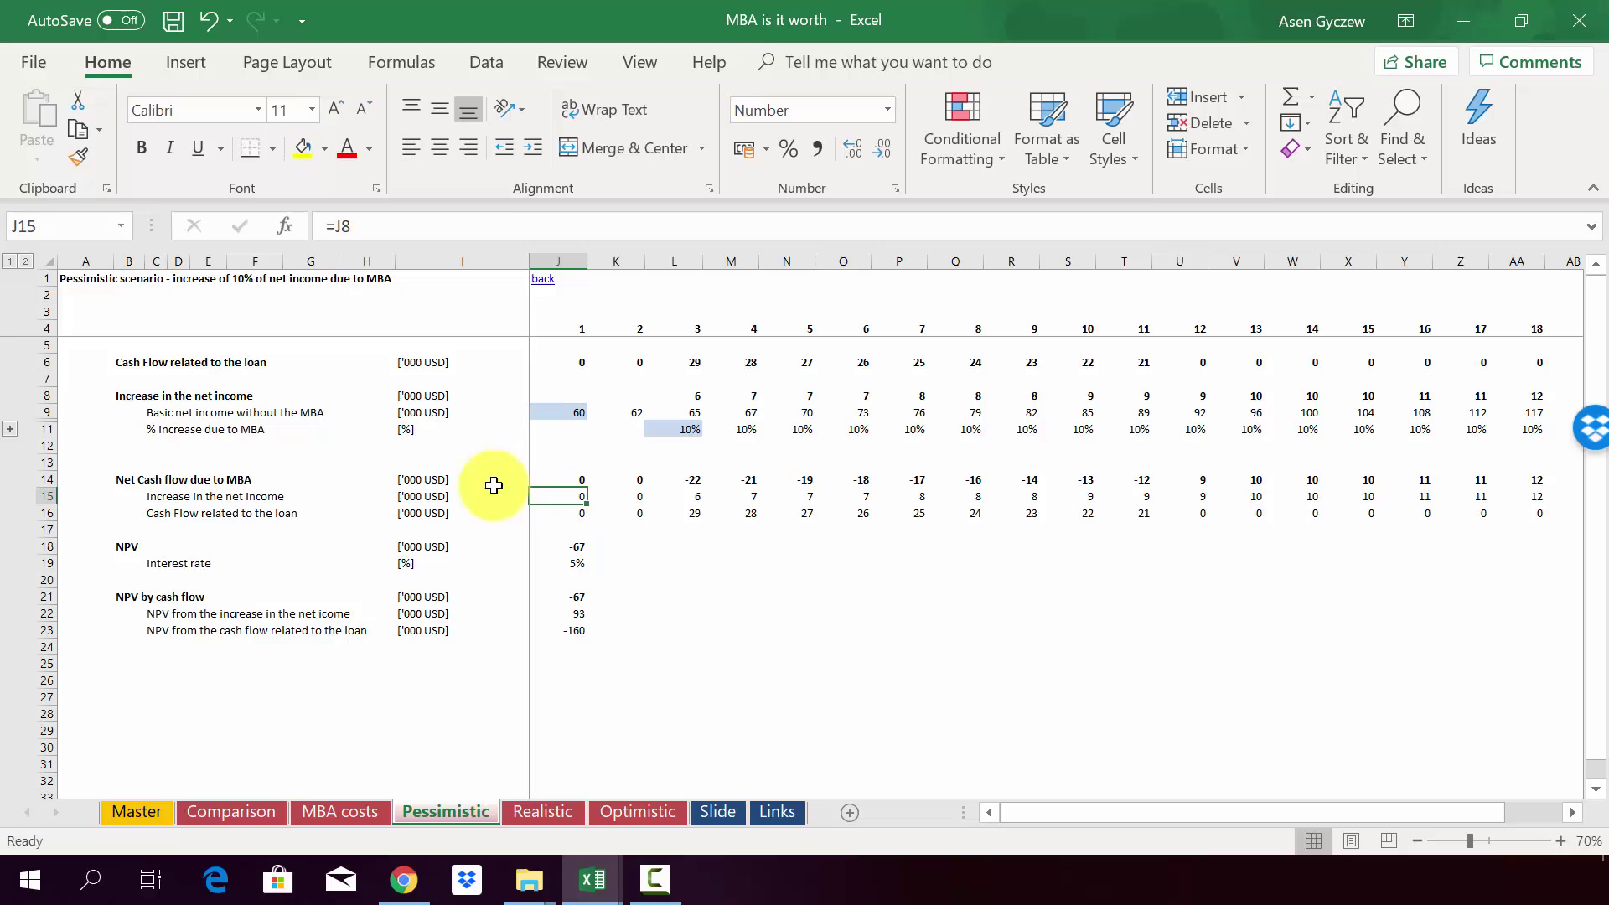
{"action": "left_click", "coordinate": [50, 515]}
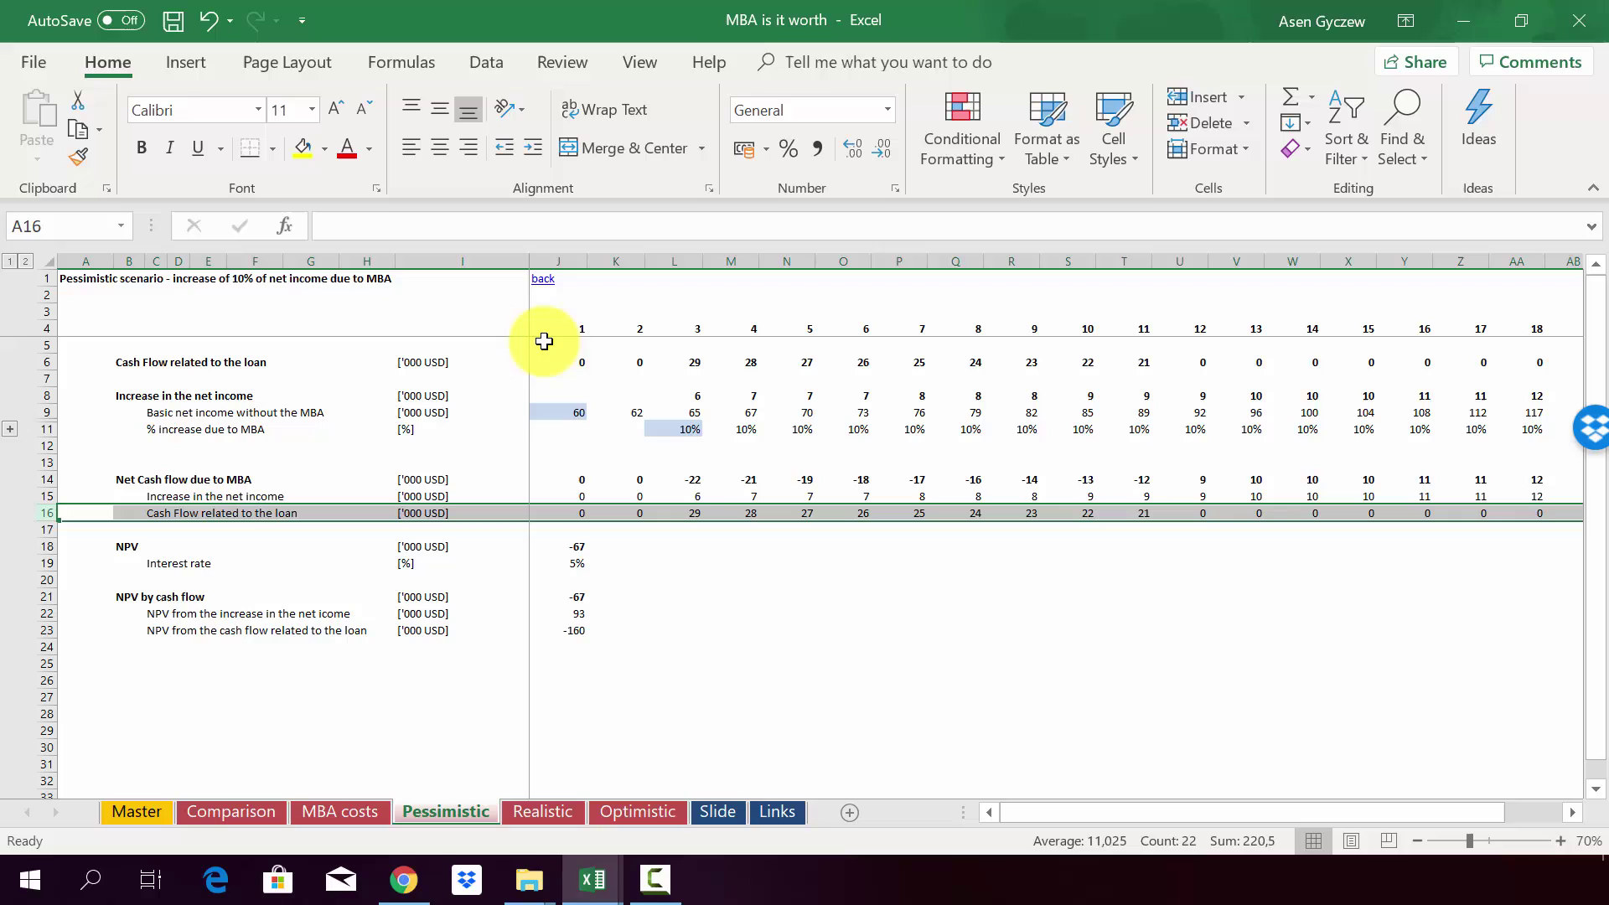
{"action": "left_click", "coordinate": [566, 511]}
{"action": "double_click", "coordinate": [566, 509]}
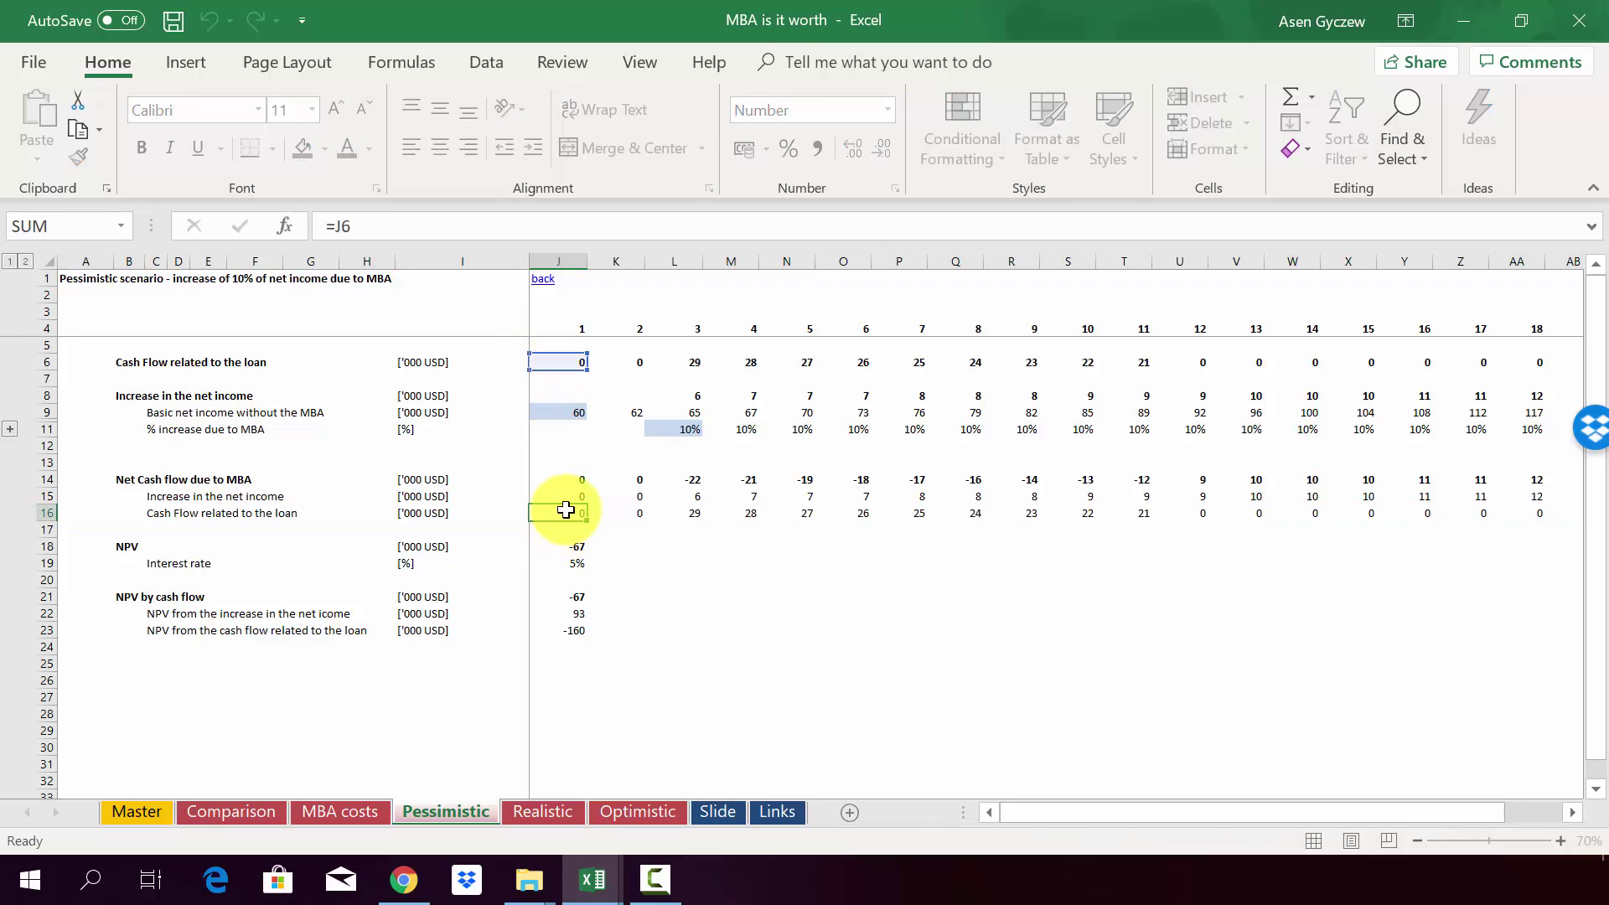
{"action": "key", "text": "Escape"}
{"action": "left_click", "coordinate": [675, 478]}
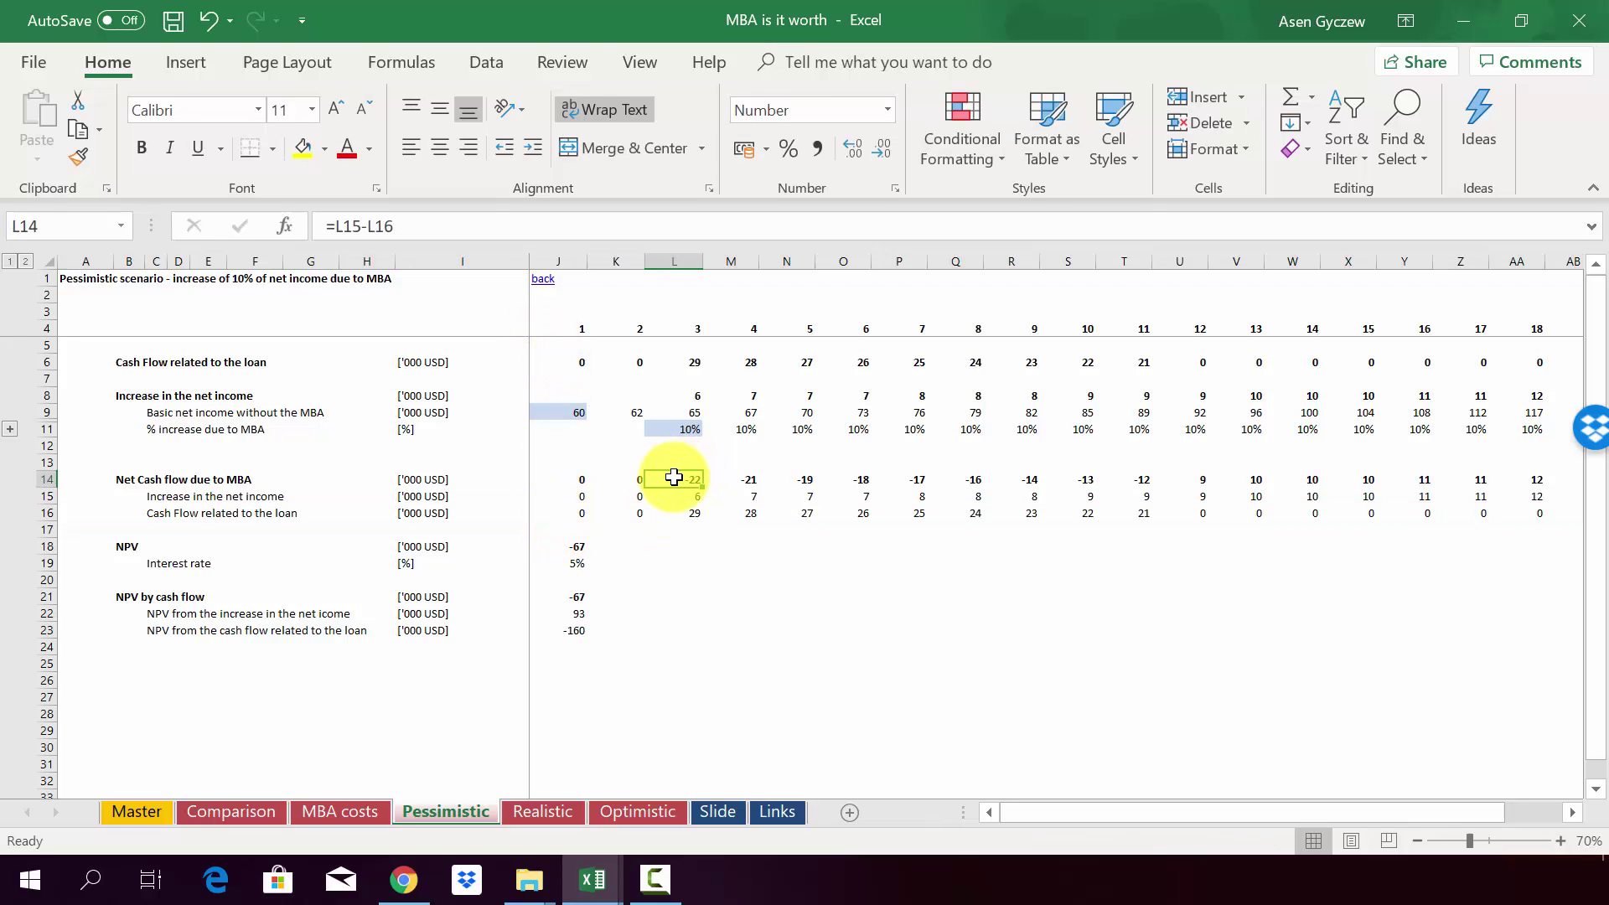
{"action": "left_click", "coordinate": [53, 480]}
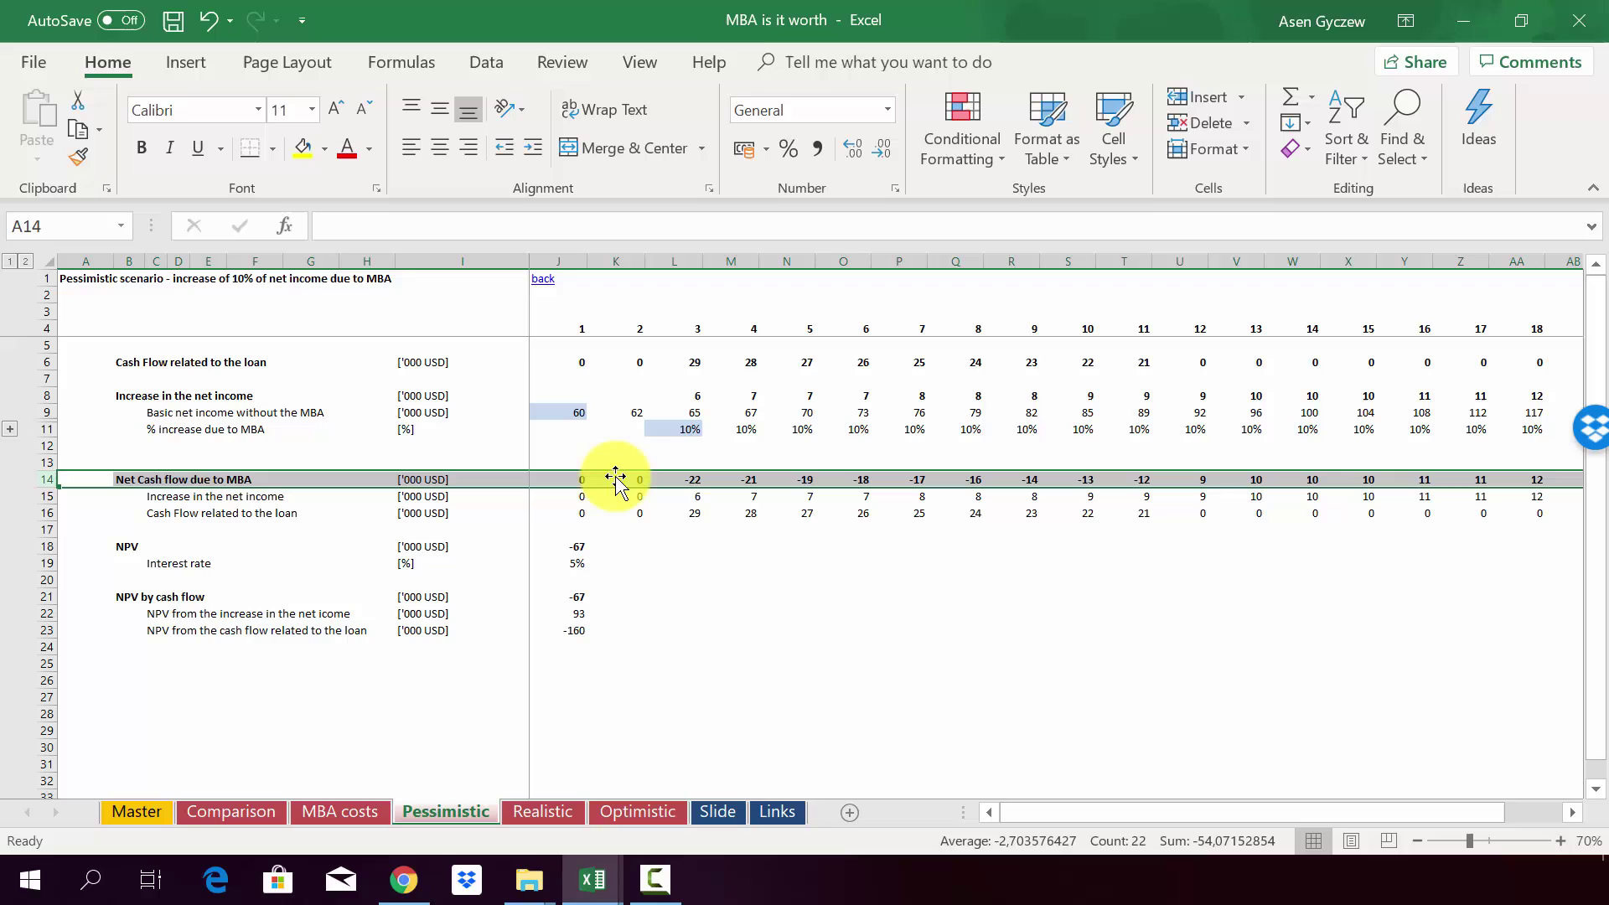
{"action": "left_click", "coordinate": [663, 479]}
{"action": "double_click", "coordinate": [663, 479]}
{"action": "key", "text": "Escape"}
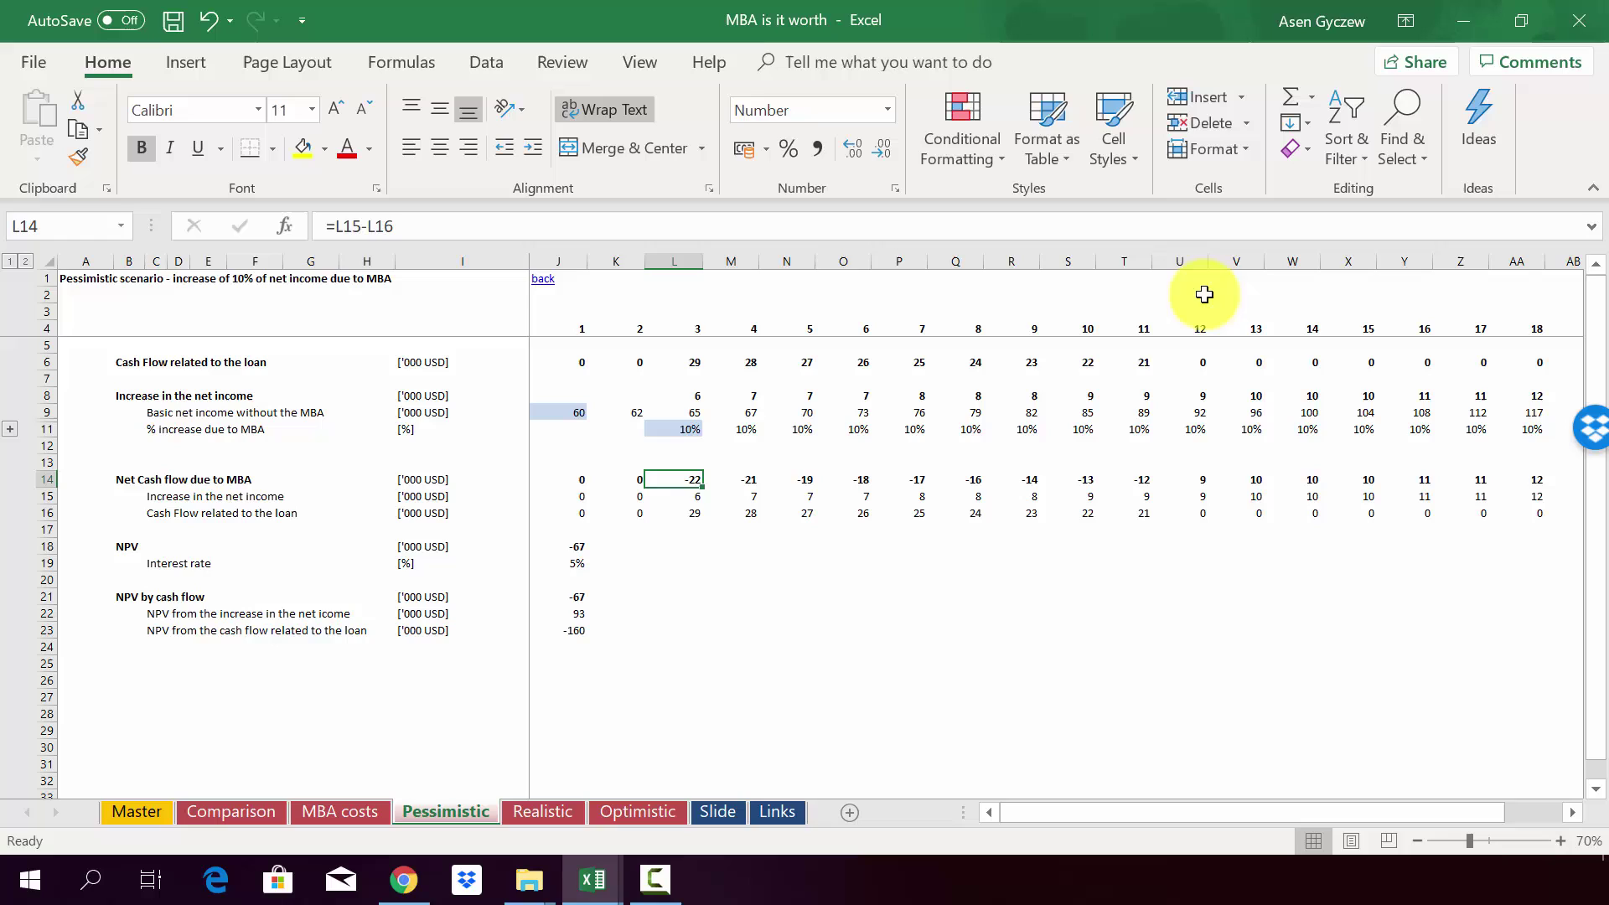
{"action": "left_click", "coordinate": [1196, 258]}
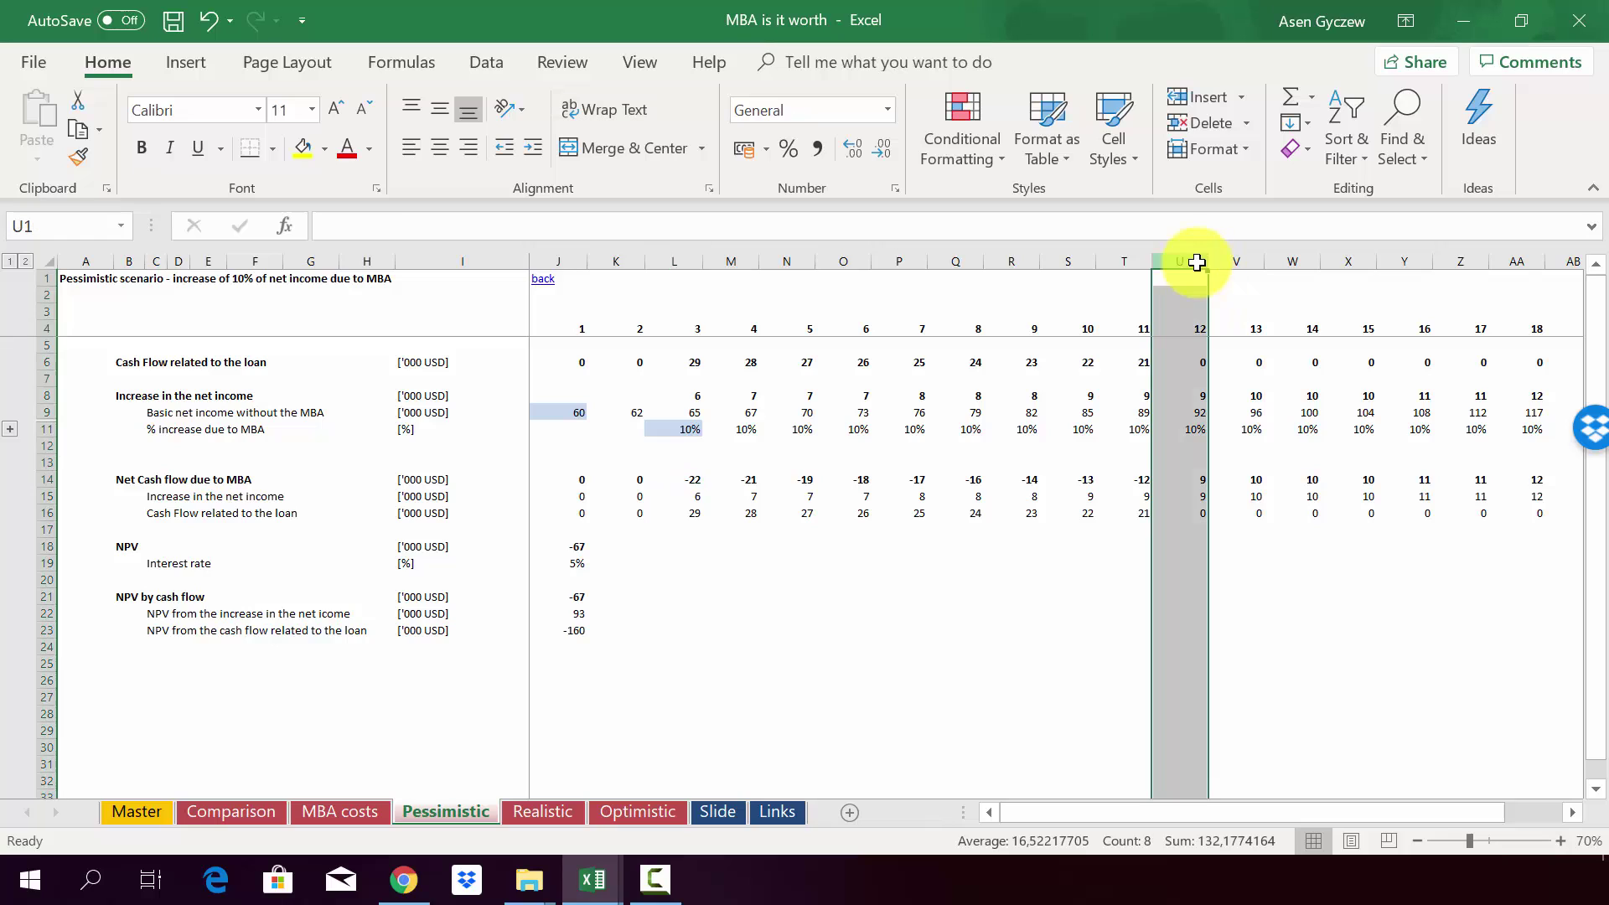
{"action": "left_click", "coordinate": [662, 498]}
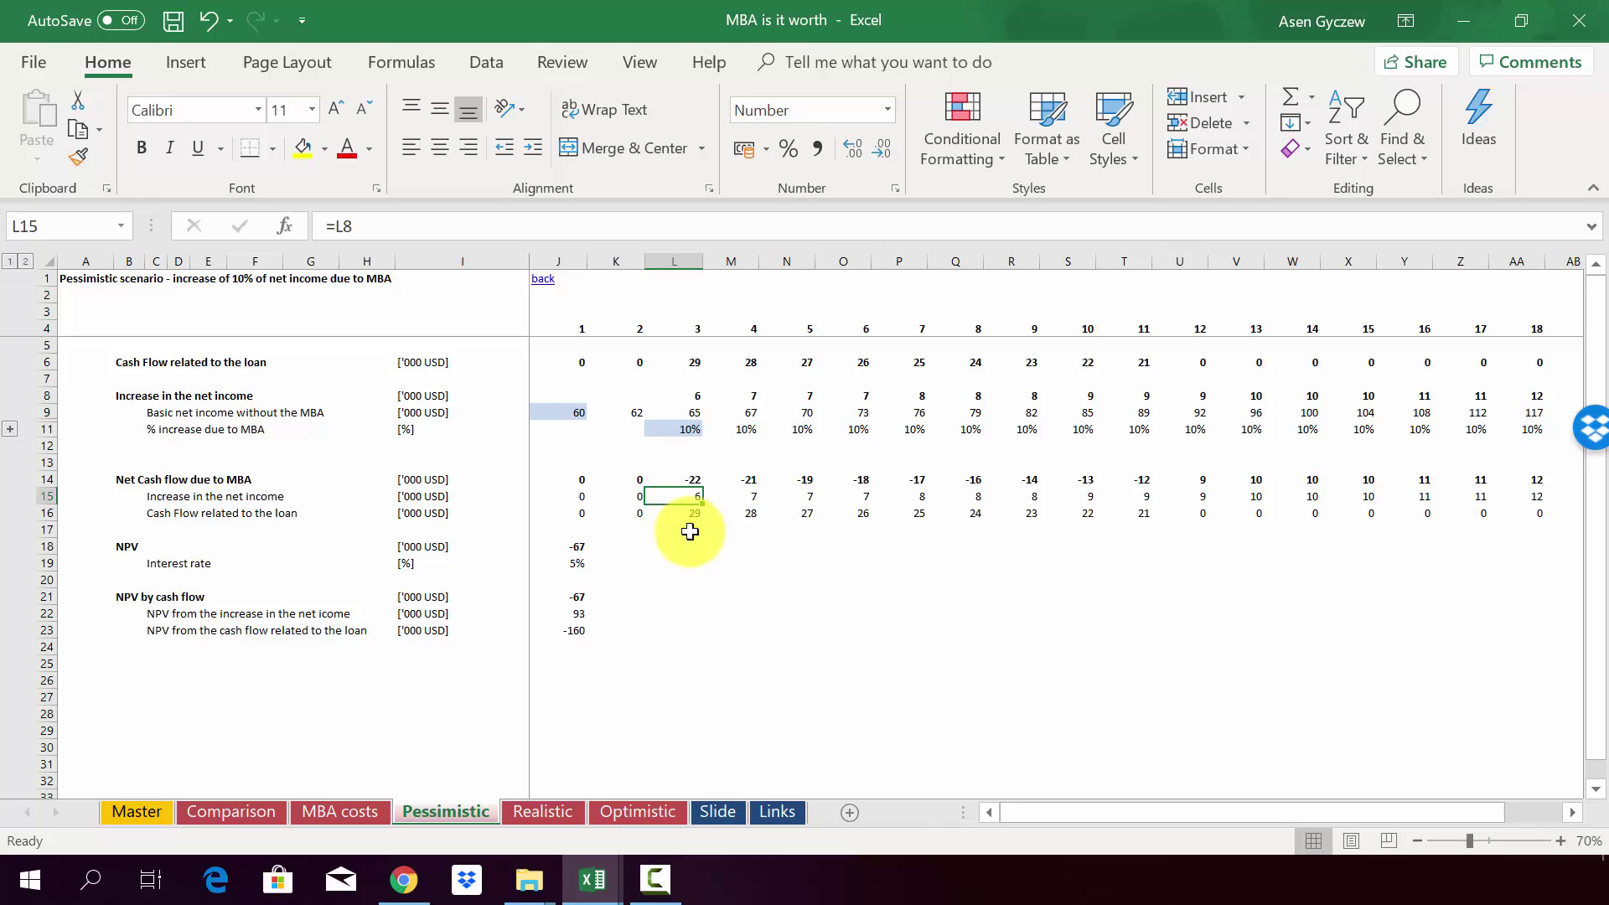
{"action": "left_click", "coordinate": [1210, 484]}
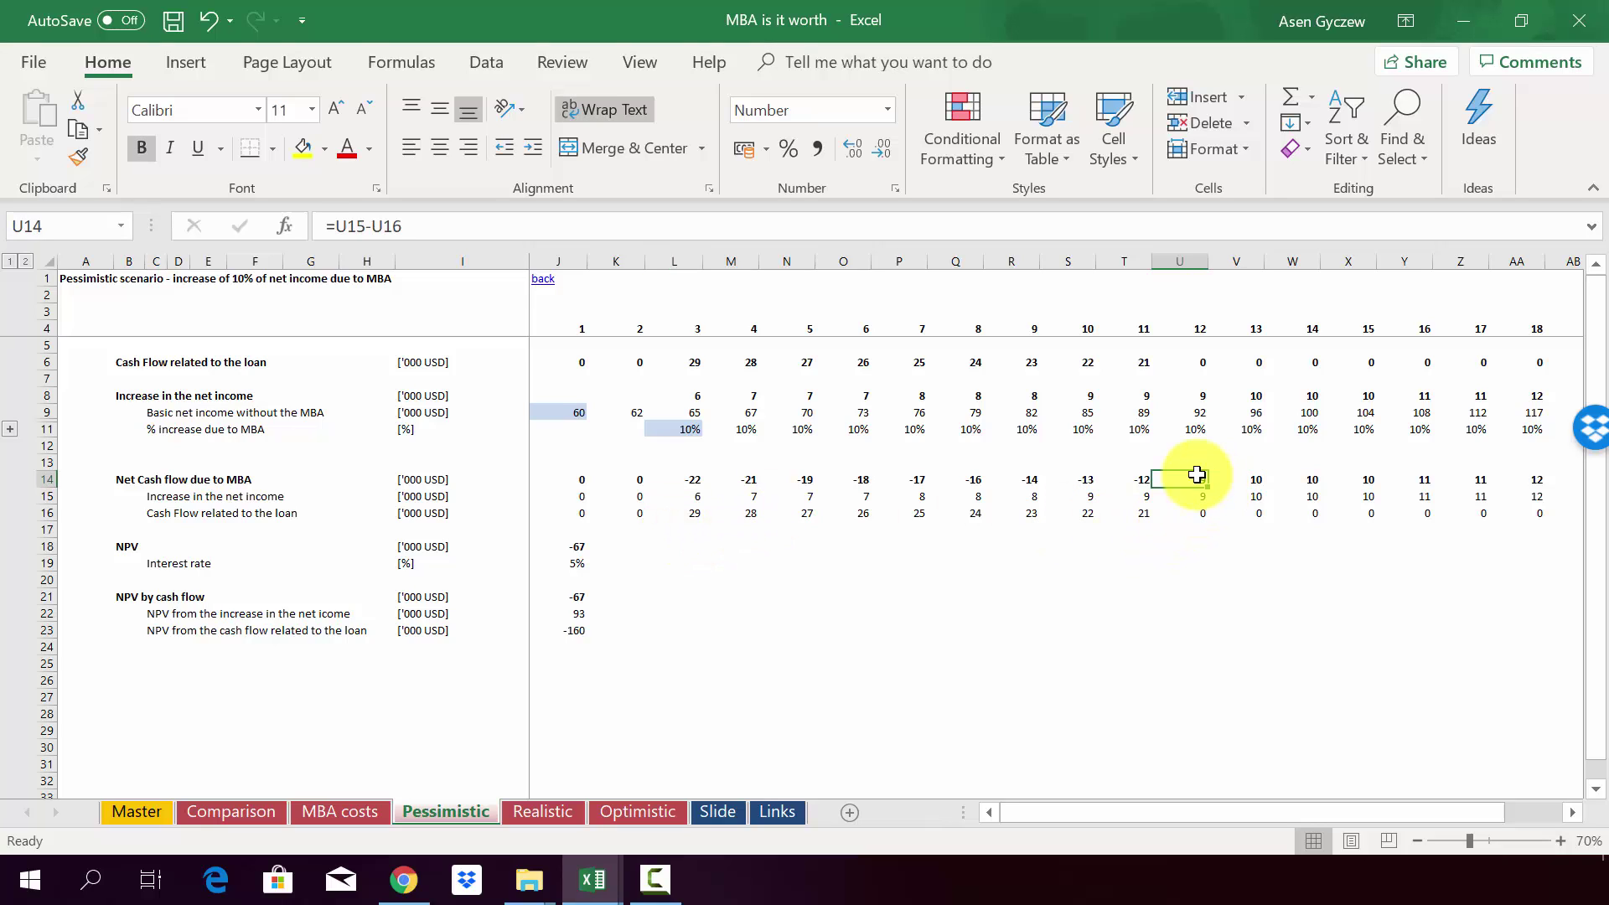
{"action": "left_click", "coordinate": [1186, 260]}
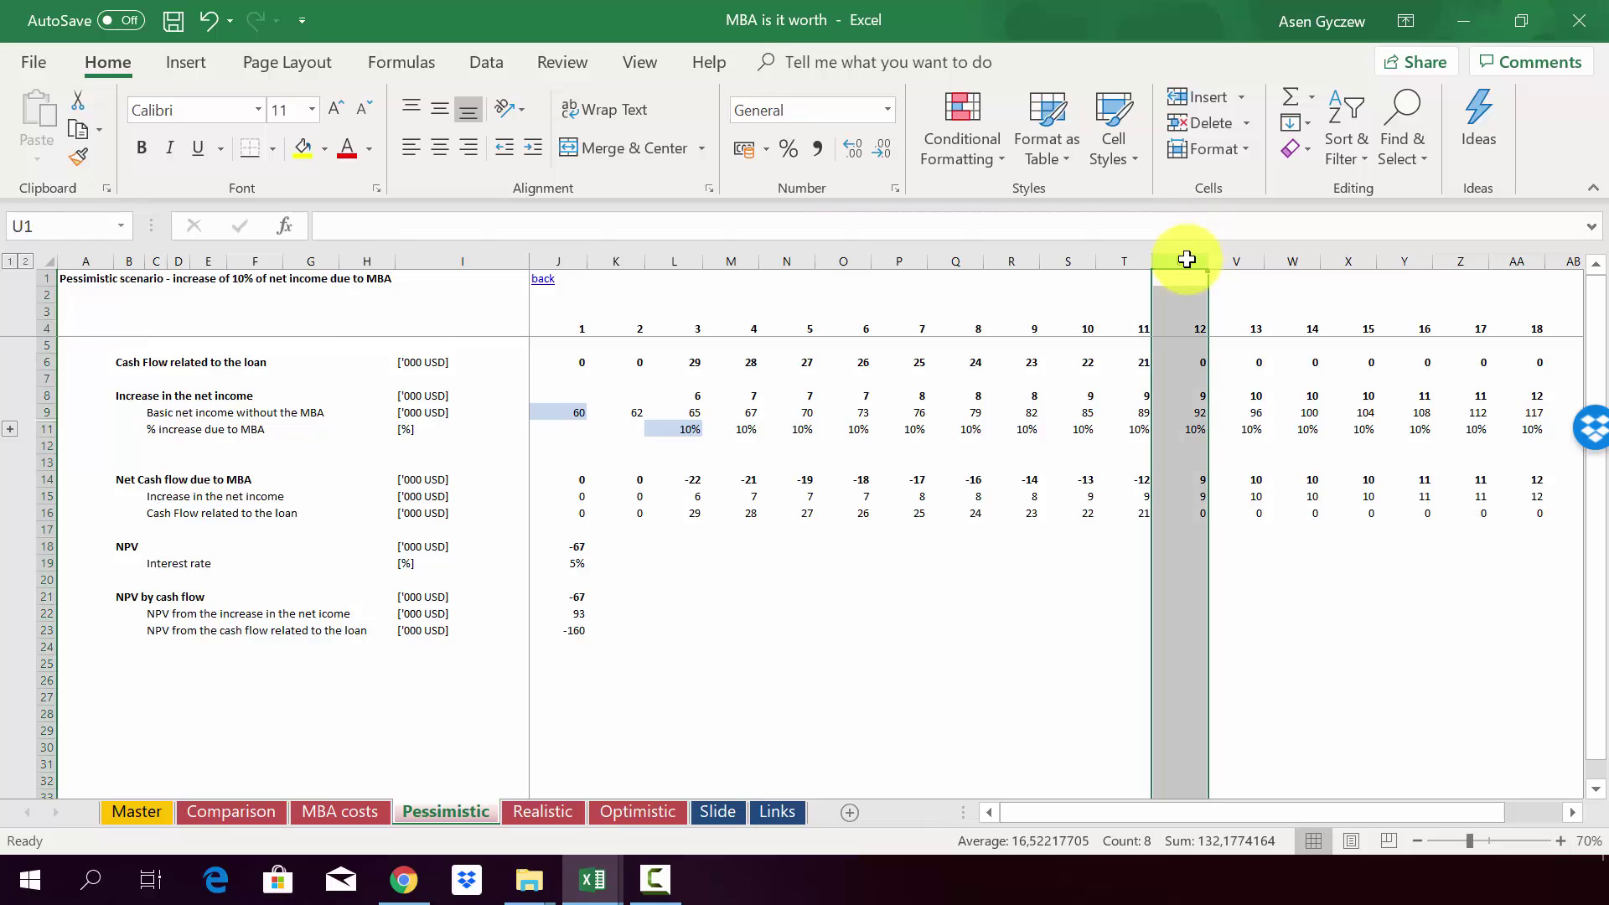
{"action": "left_click", "coordinate": [1281, 507]}
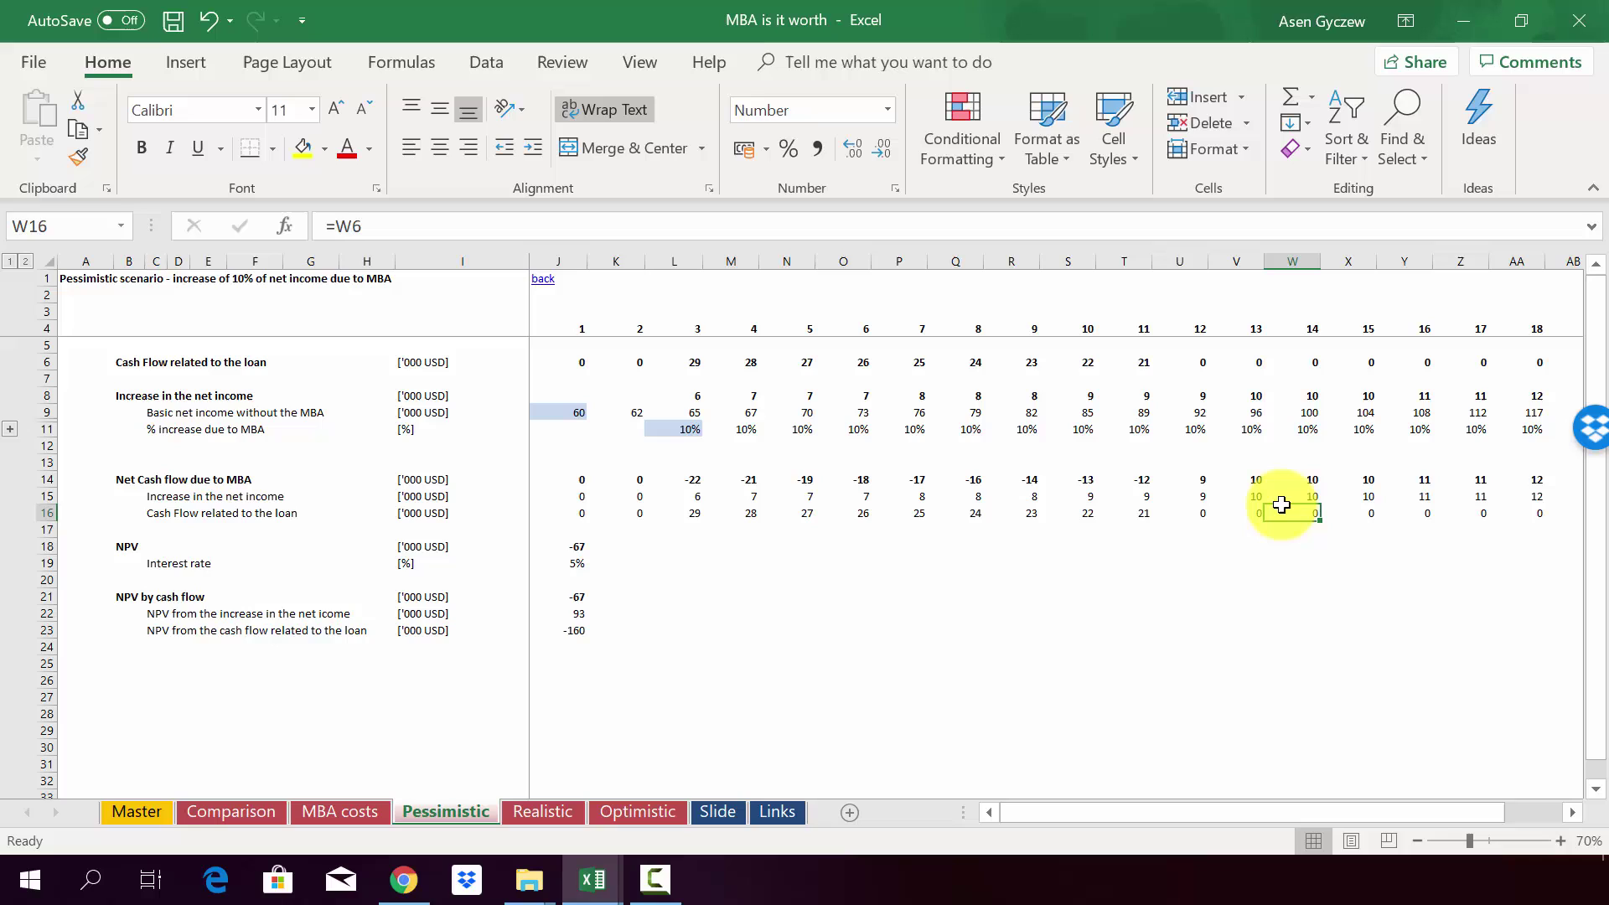
{"action": "left_click", "coordinate": [127, 545]}
{"action": "left_click", "coordinate": [43, 547]}
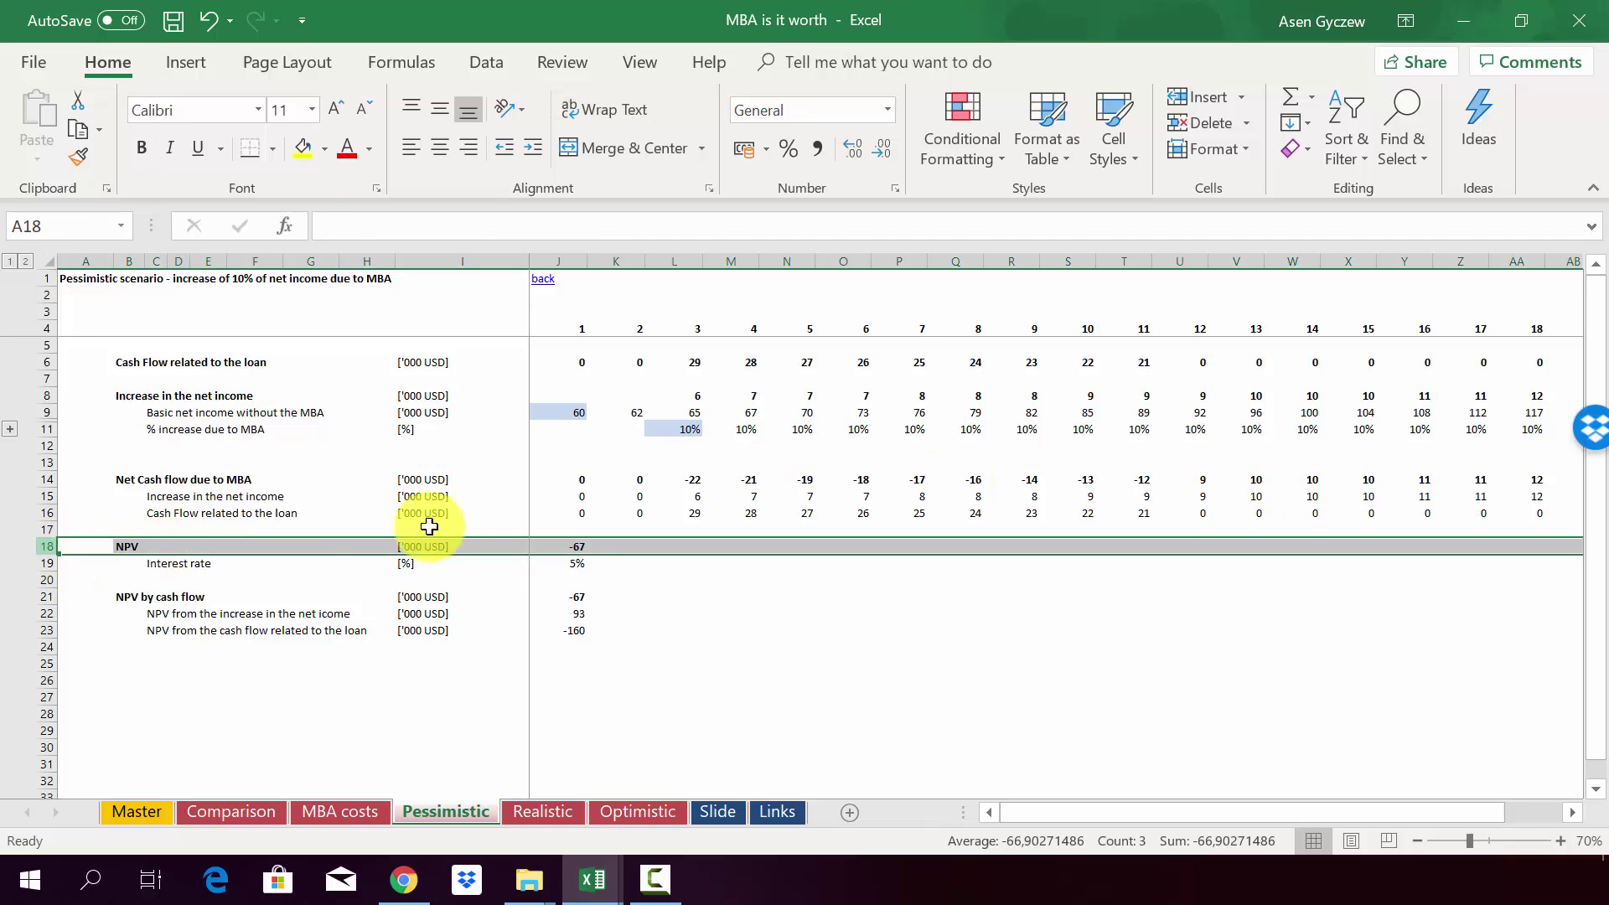
{"action": "left_click", "coordinate": [561, 546]}
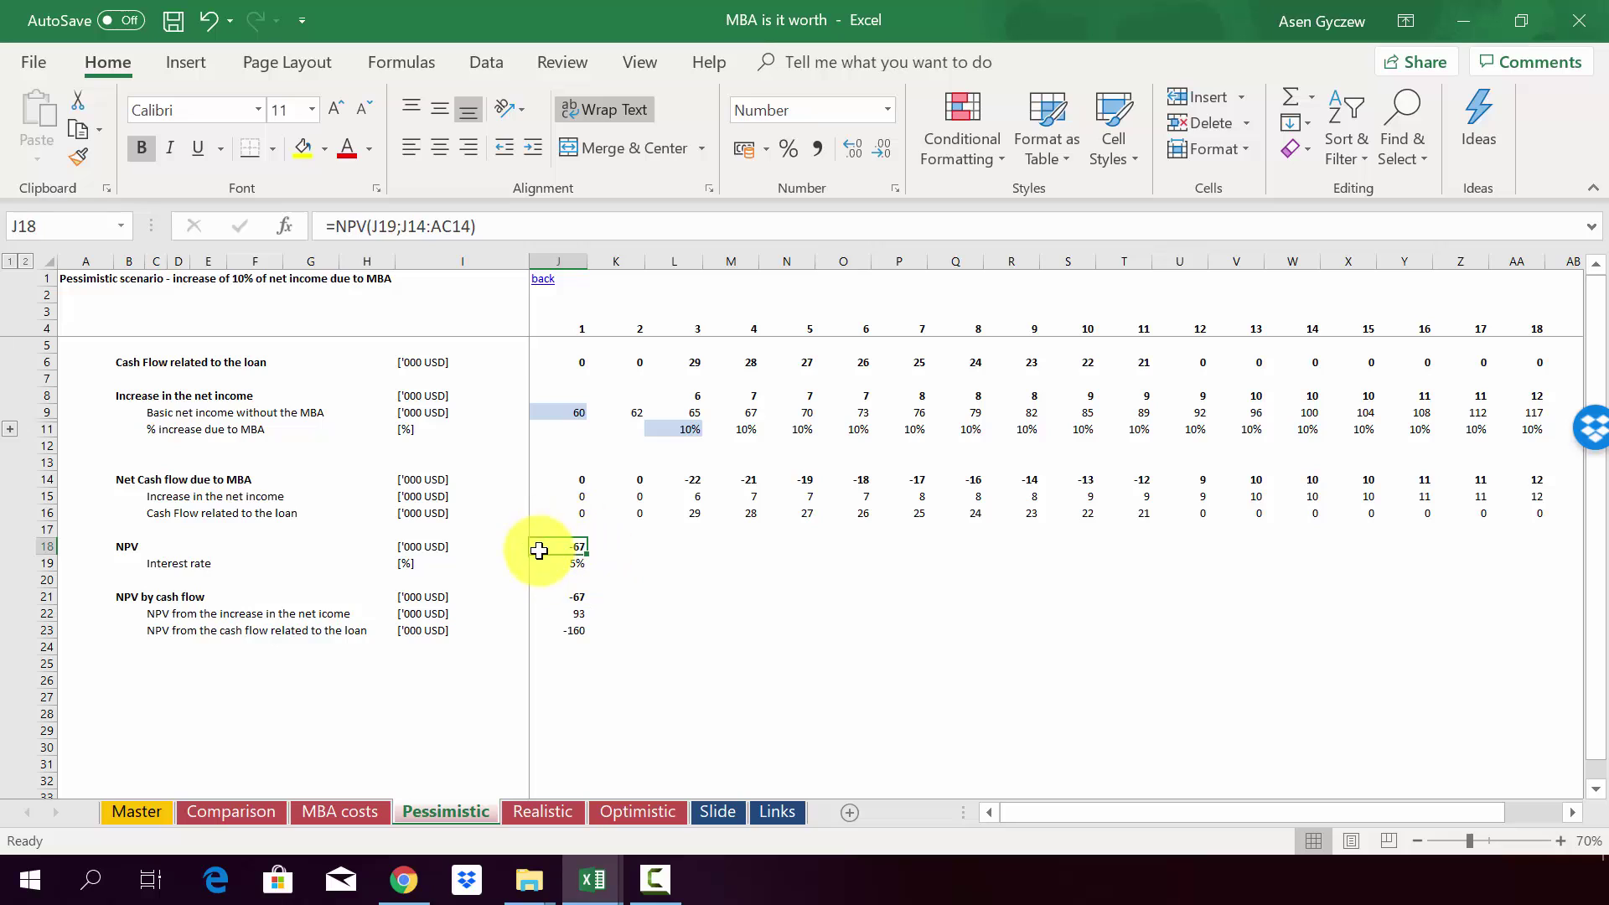
{"action": "left_click", "coordinate": [201, 612]}
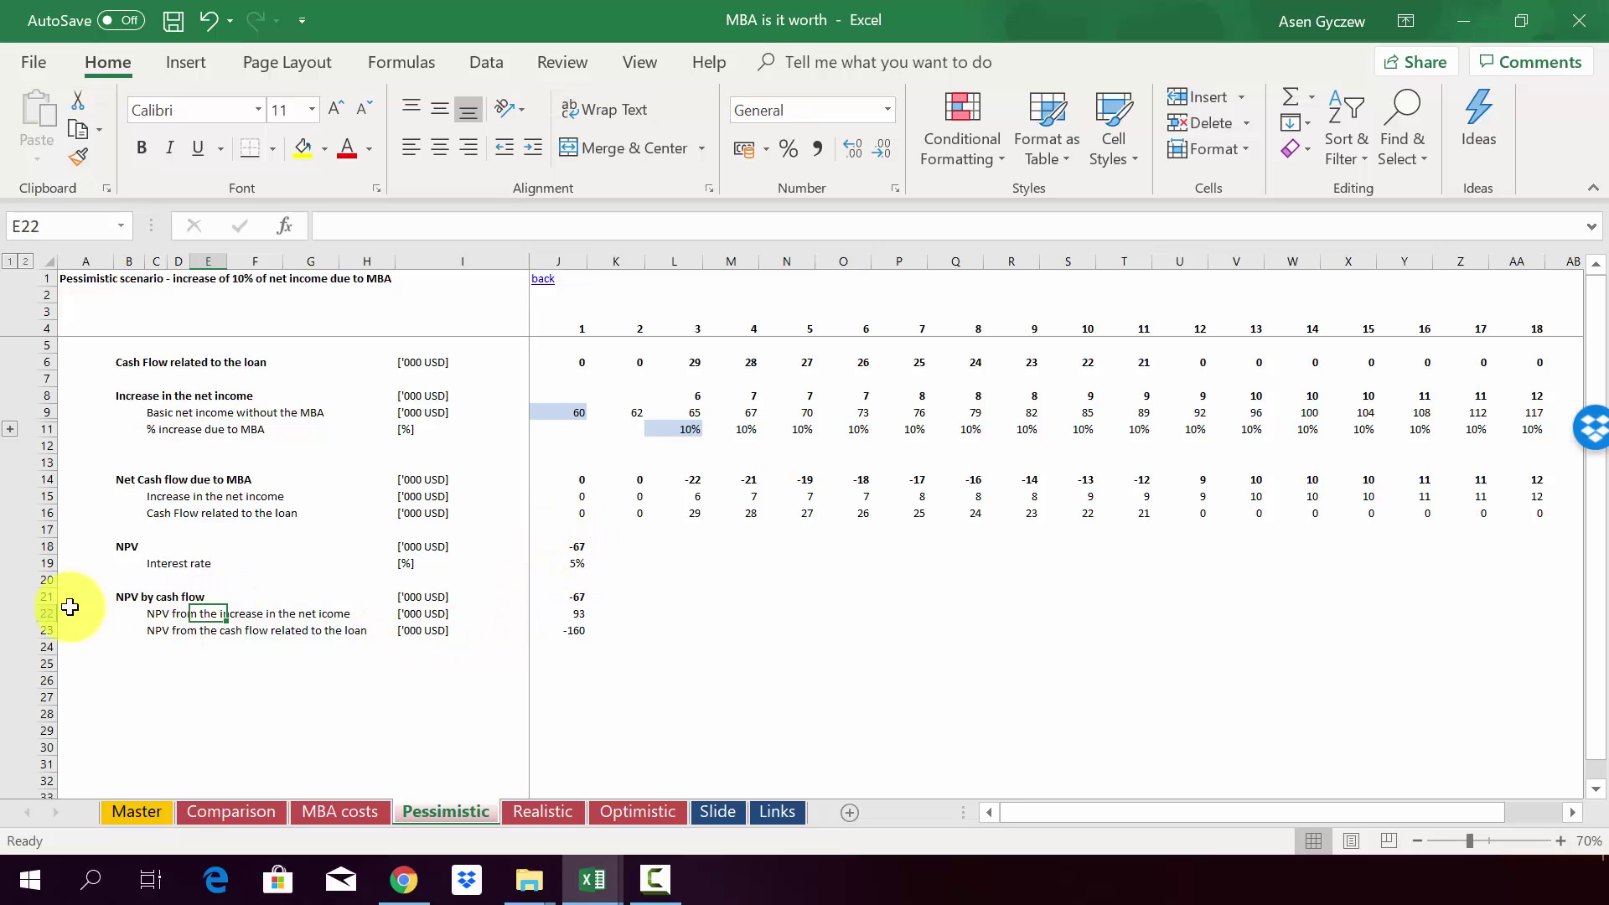
{"action": "left_click", "coordinate": [42, 616]}
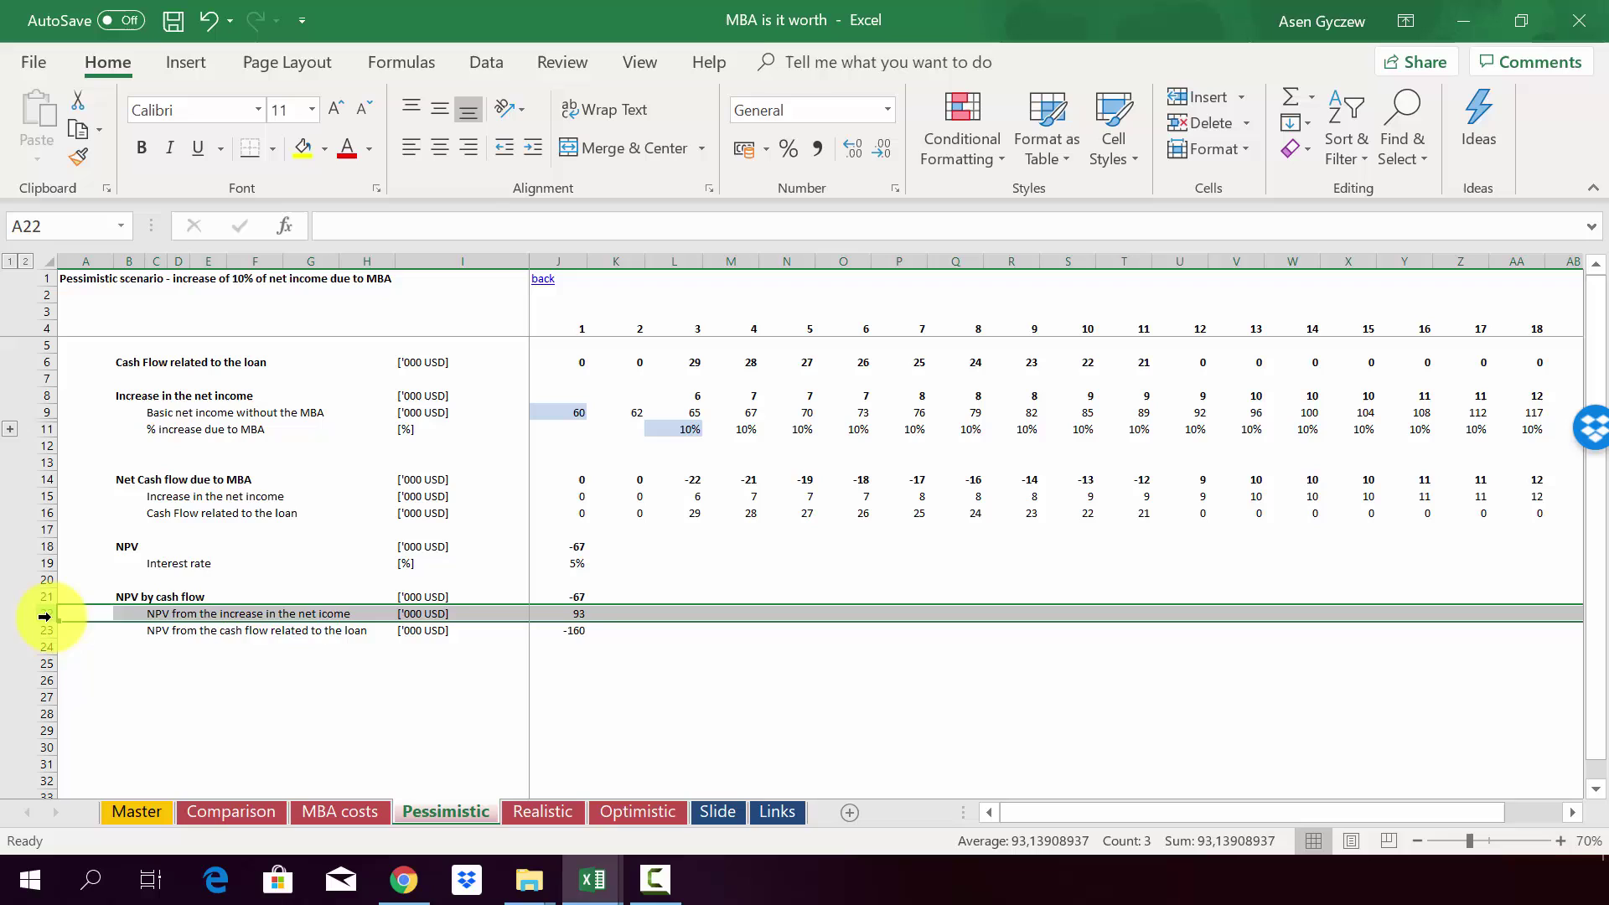
{"action": "left_click", "coordinate": [565, 612]}
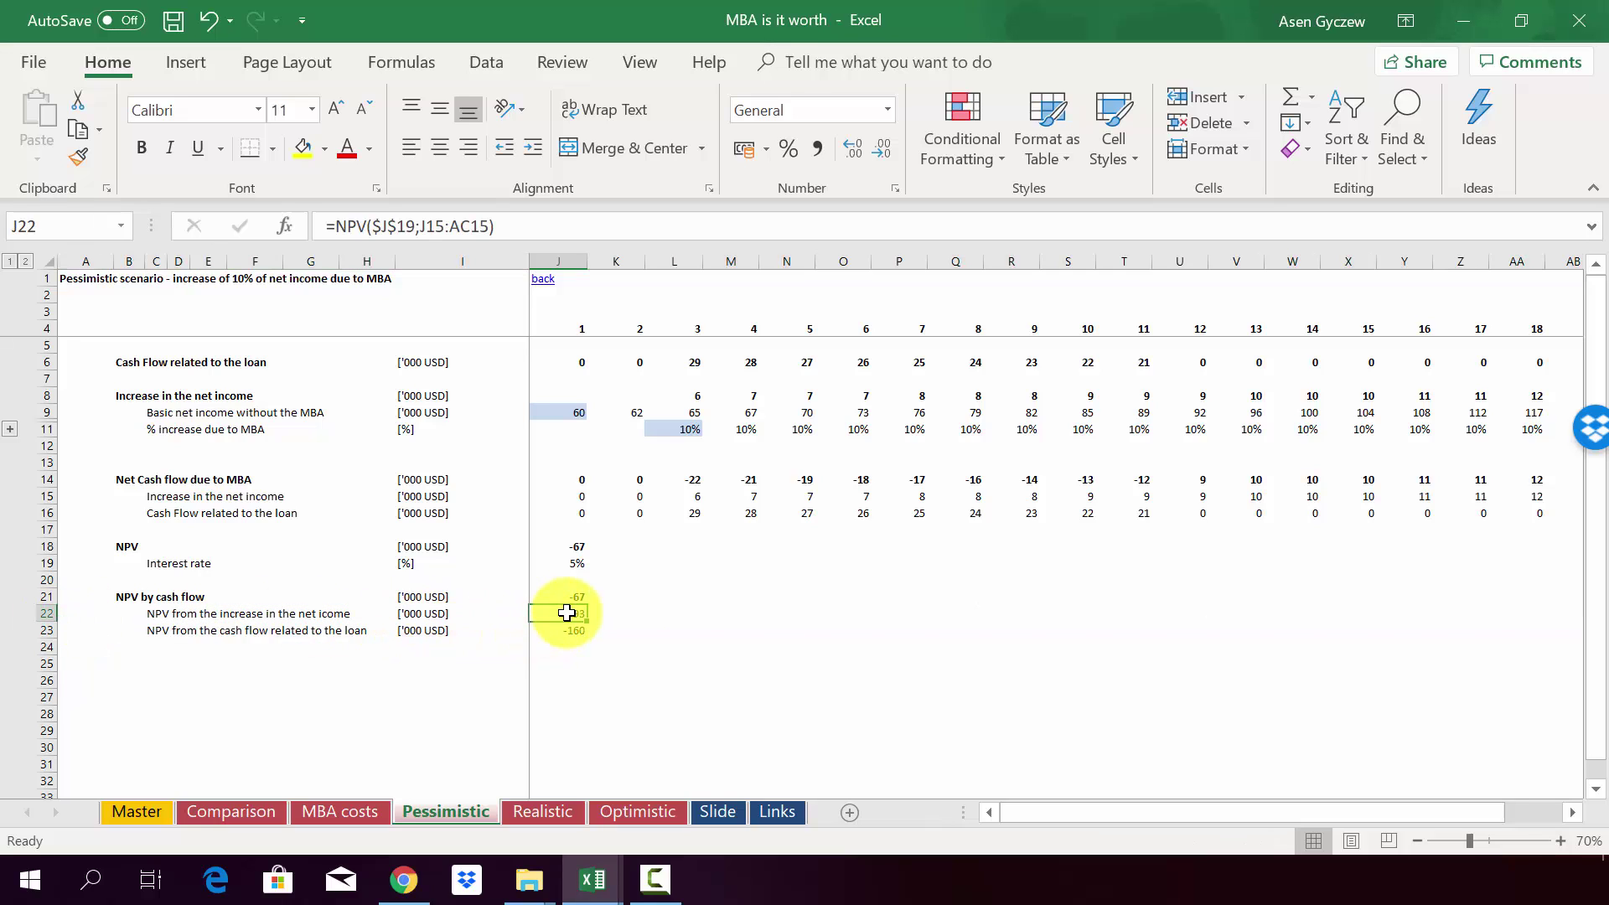
{"action": "left_click", "coordinate": [48, 630]}
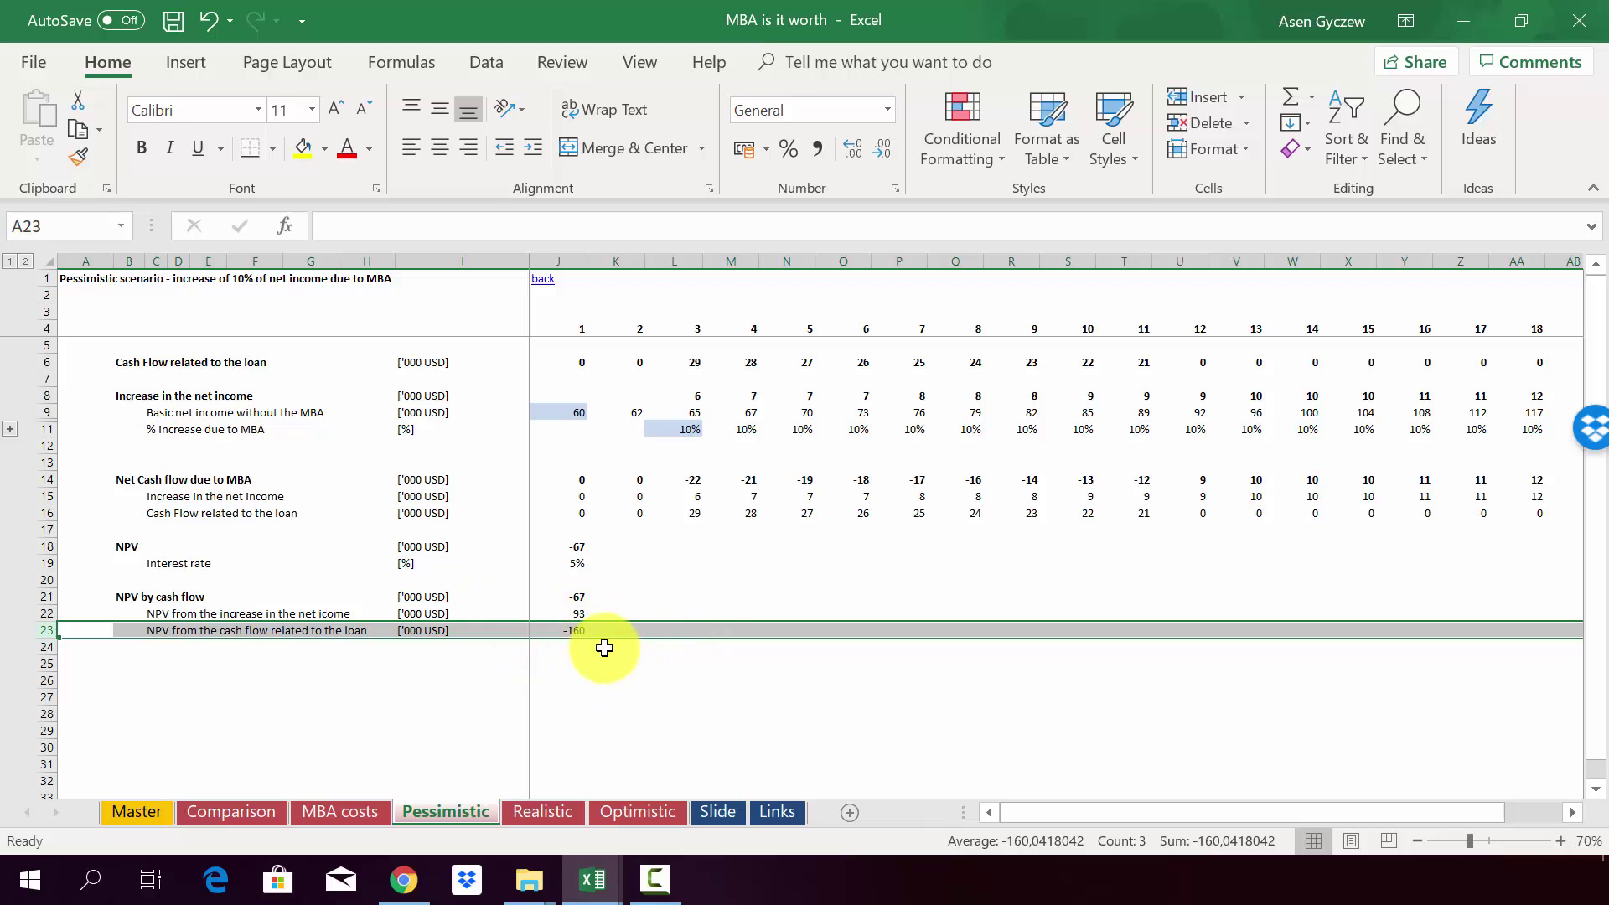
{"action": "left_click", "coordinate": [549, 630]}
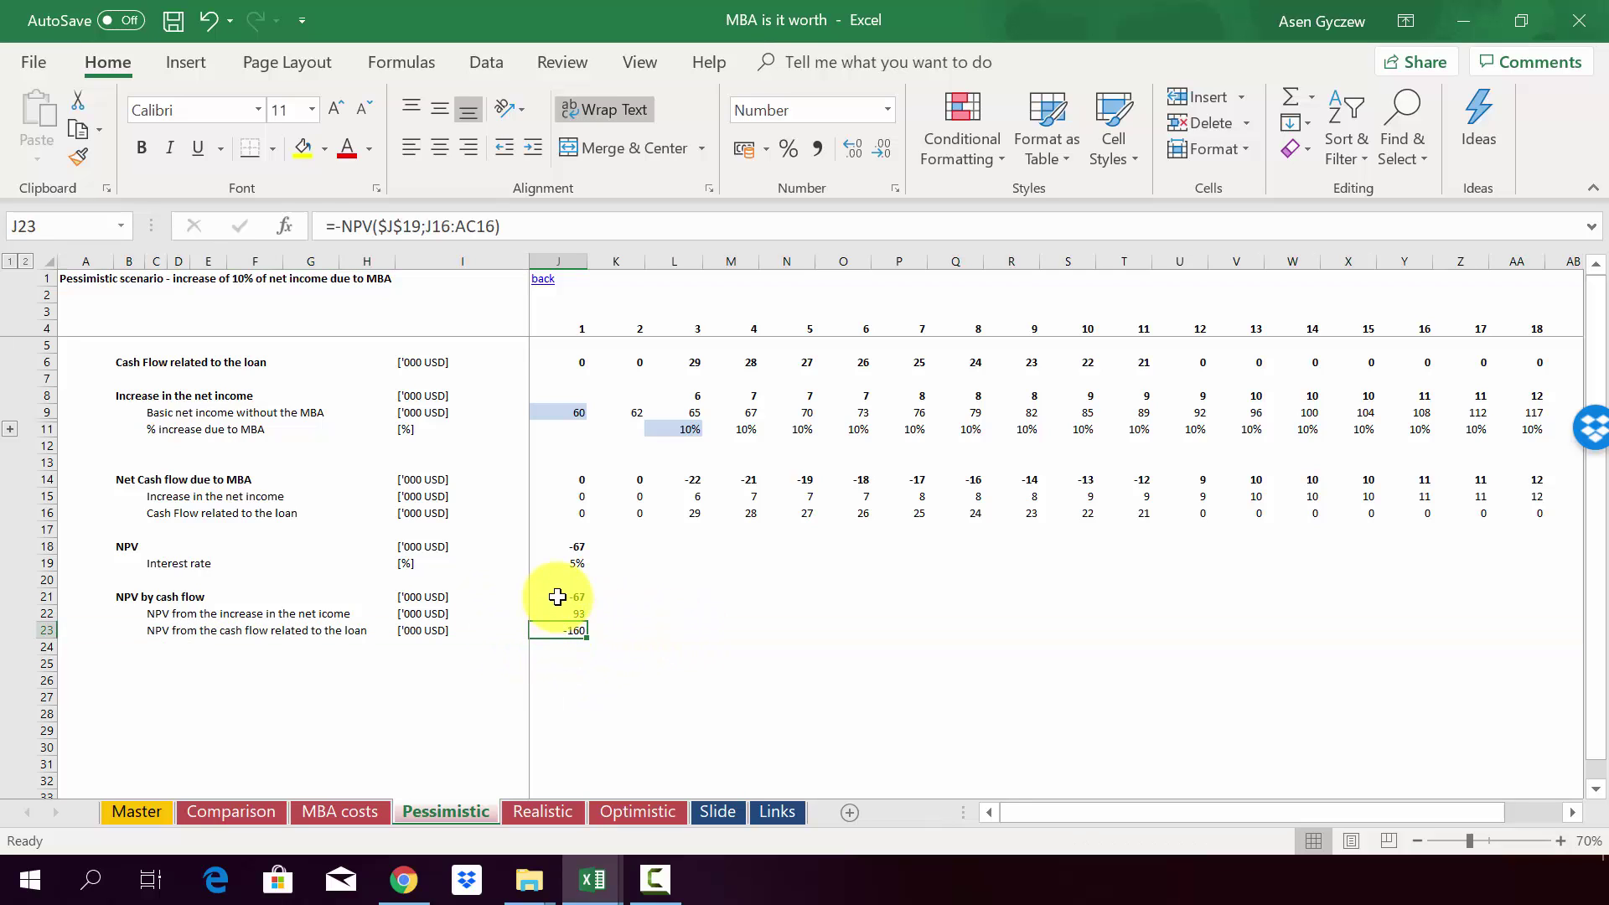
{"action": "left_click", "coordinate": [557, 597]}
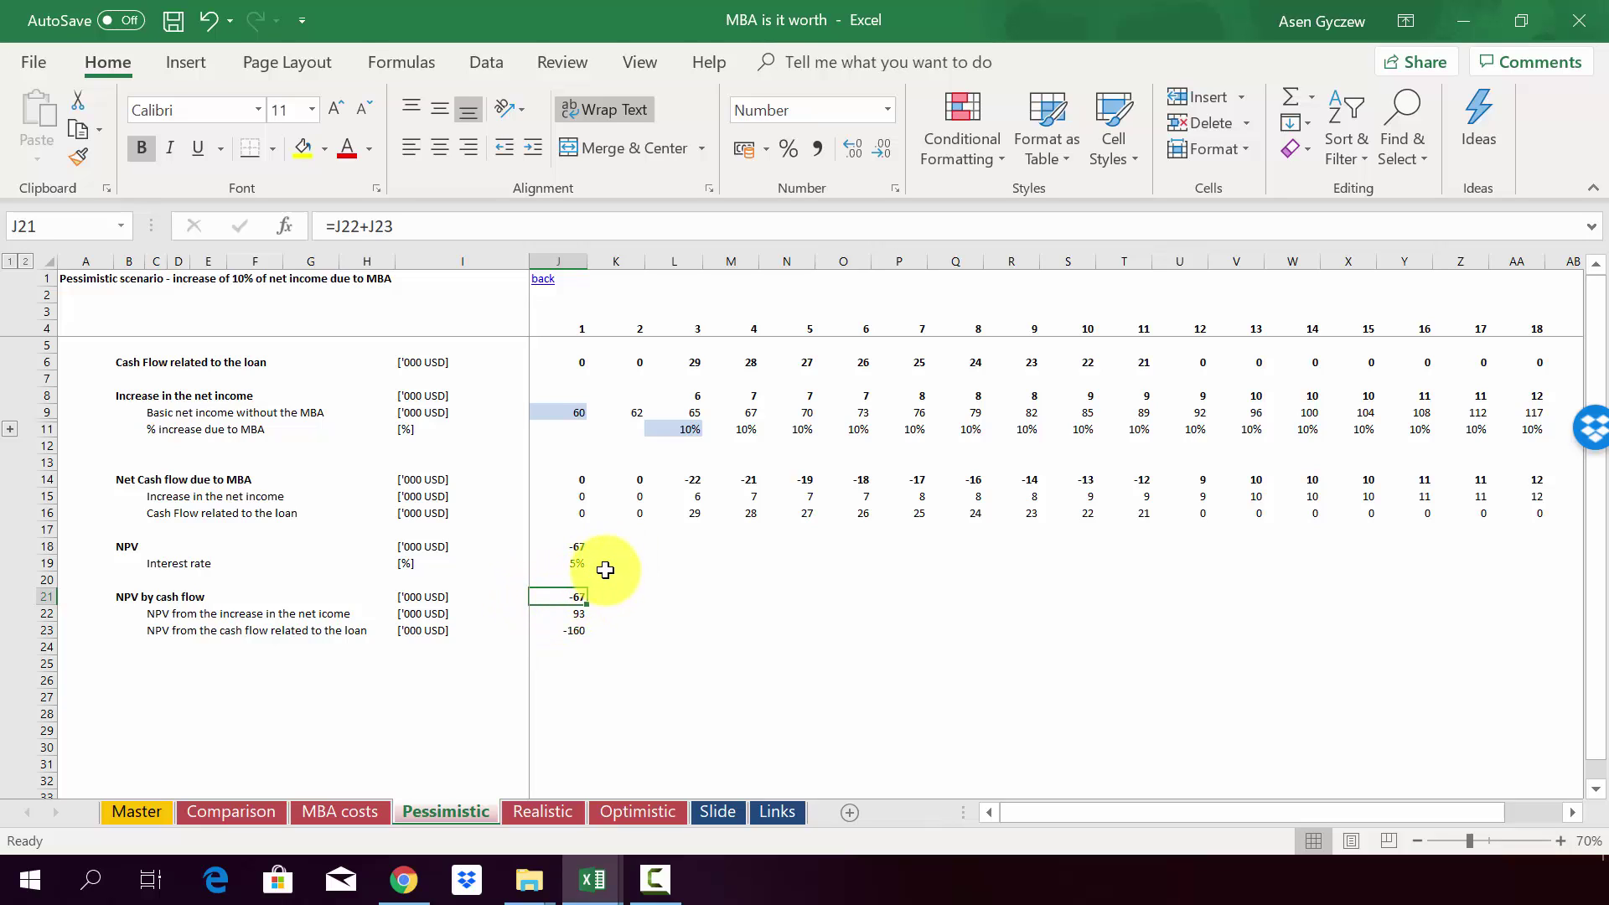
{"action": "left_click", "coordinate": [610, 558]}
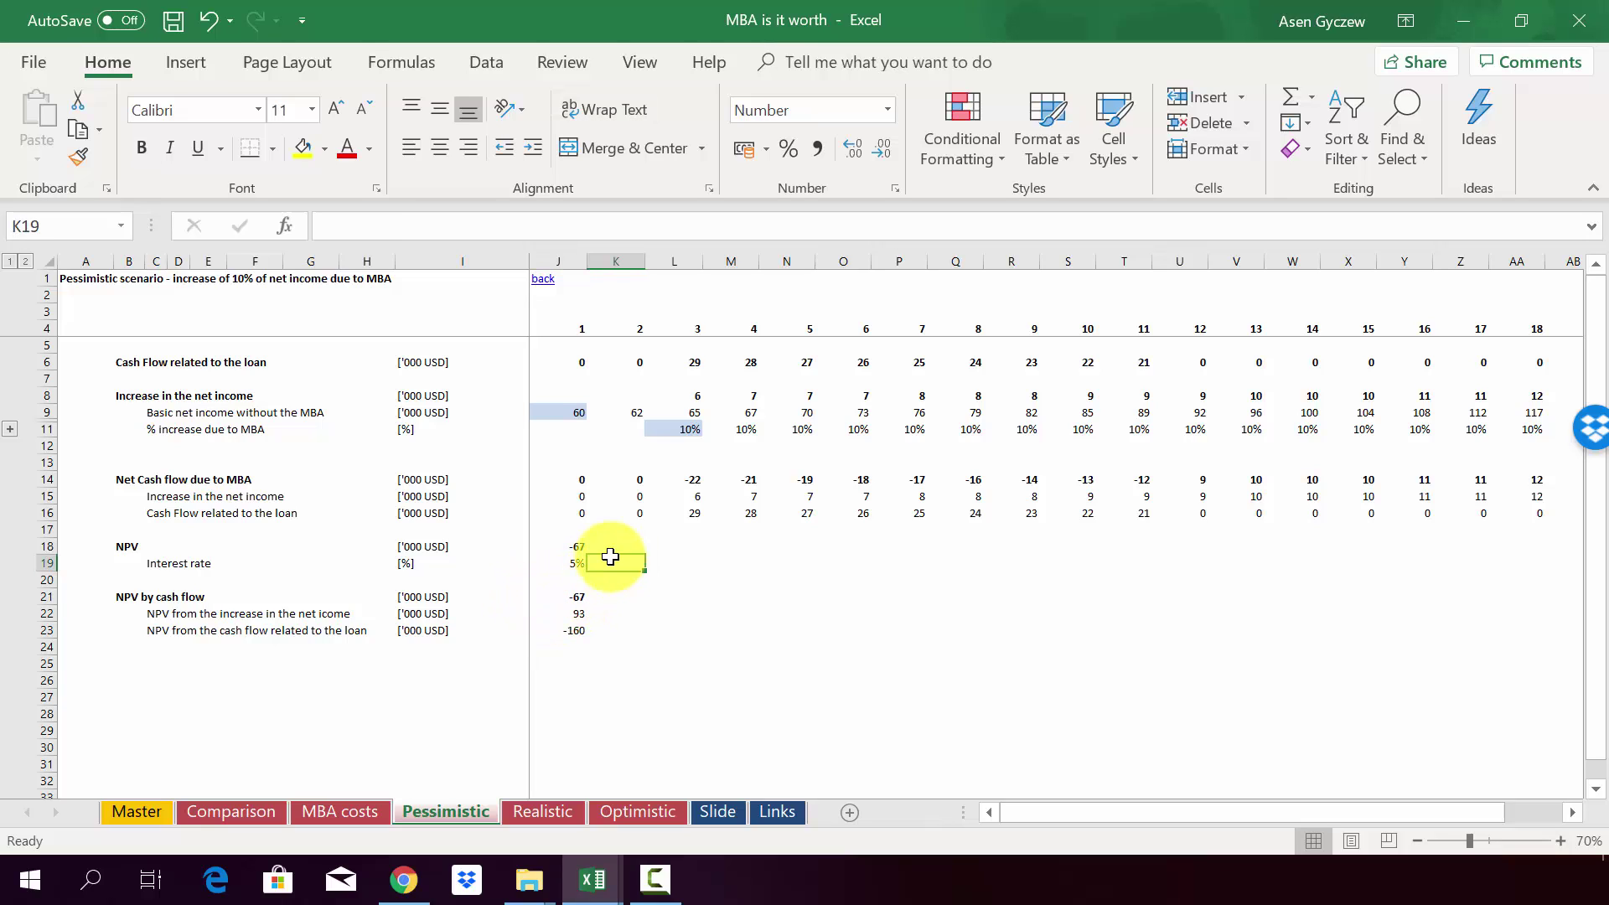
{"action": "left_click", "coordinate": [53, 429]}
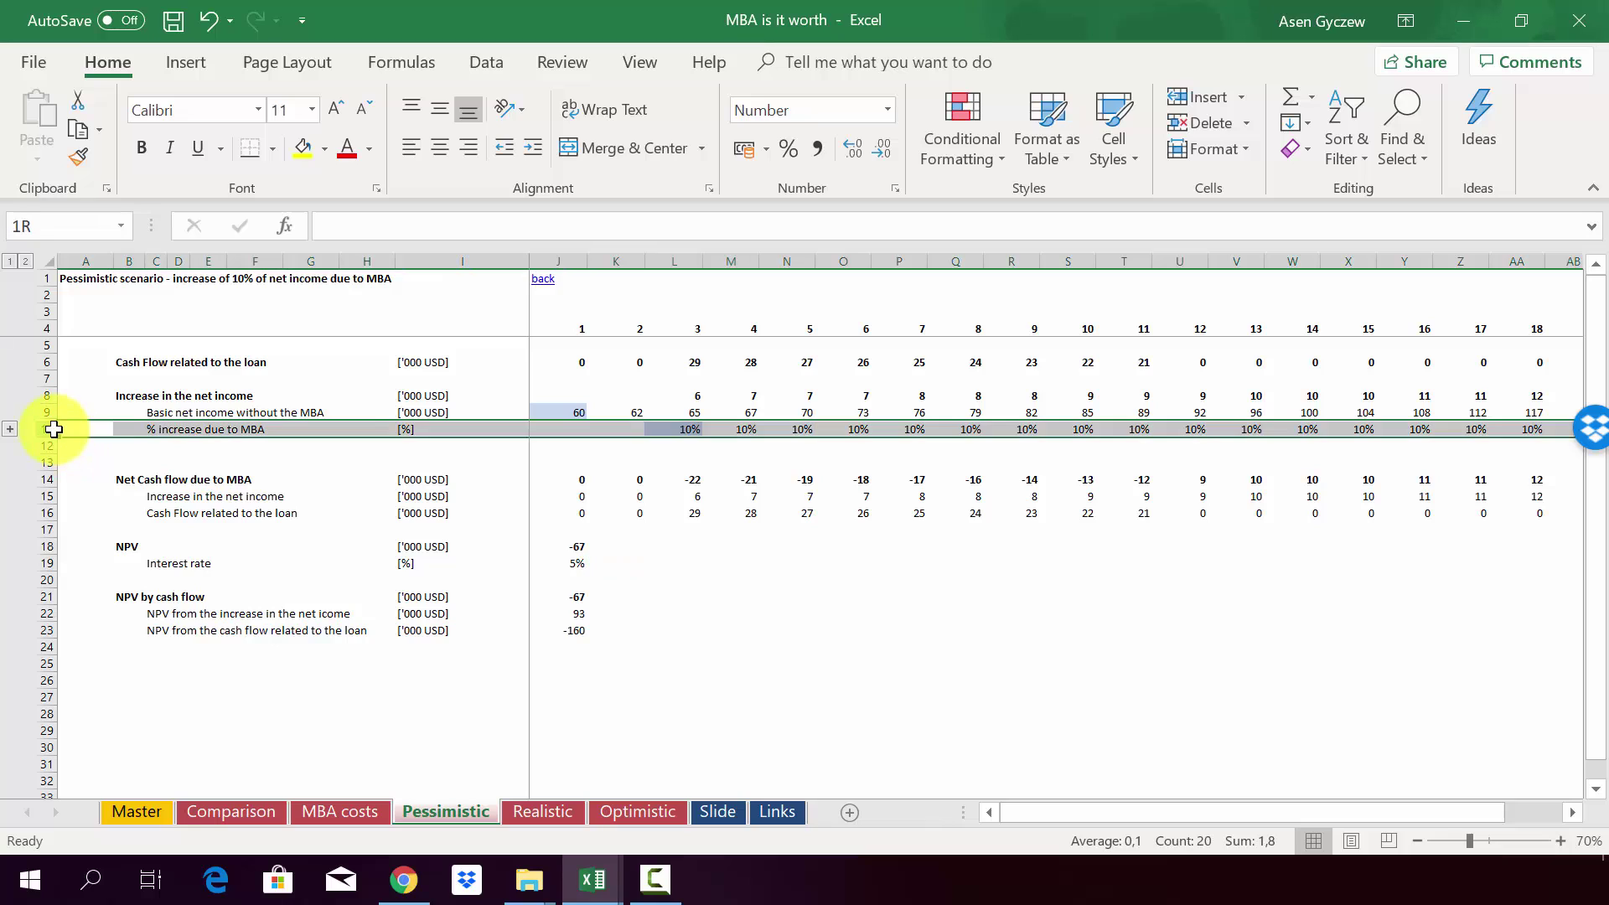
{"action": "left_click", "coordinate": [694, 460]}
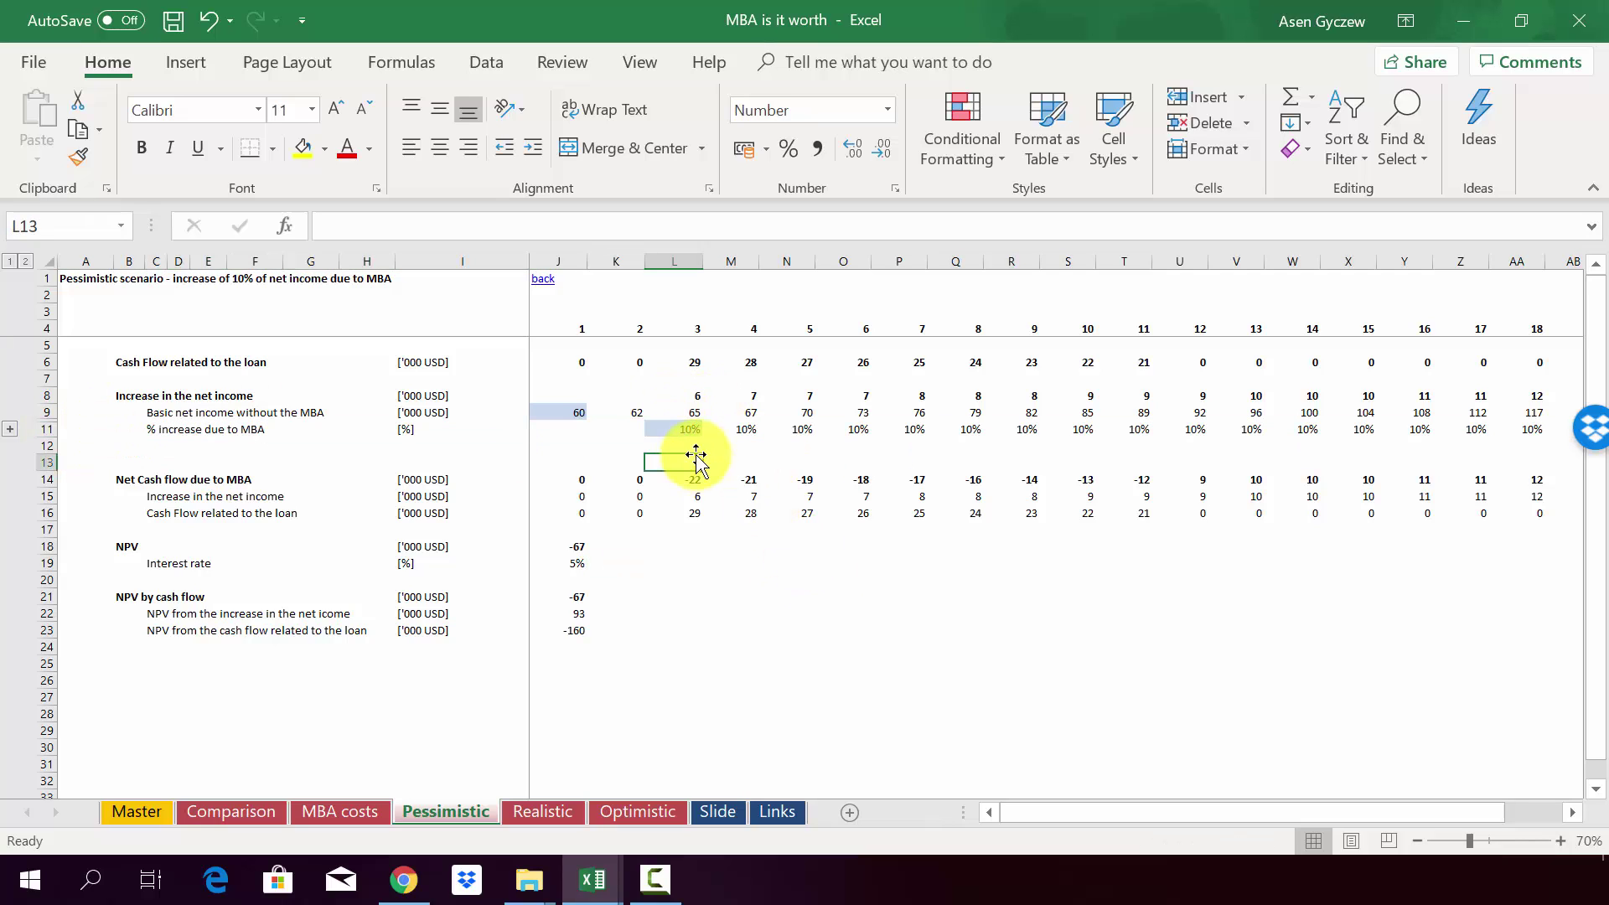
{"action": "left_click", "coordinate": [674, 428]}
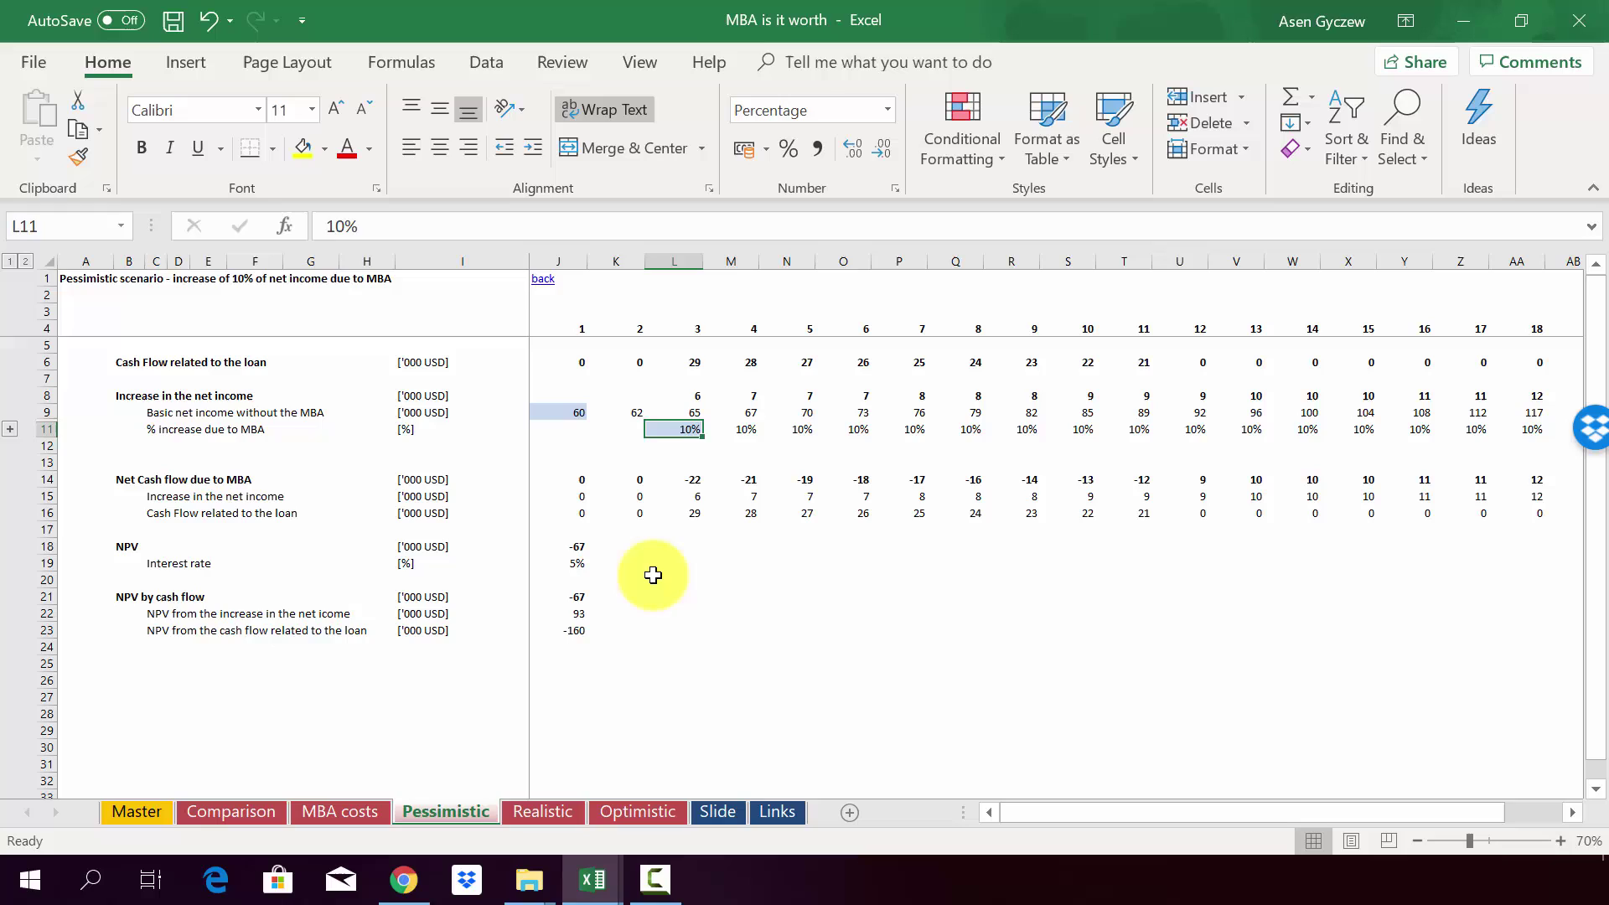
{"action": "left_click", "coordinate": [516, 809]}
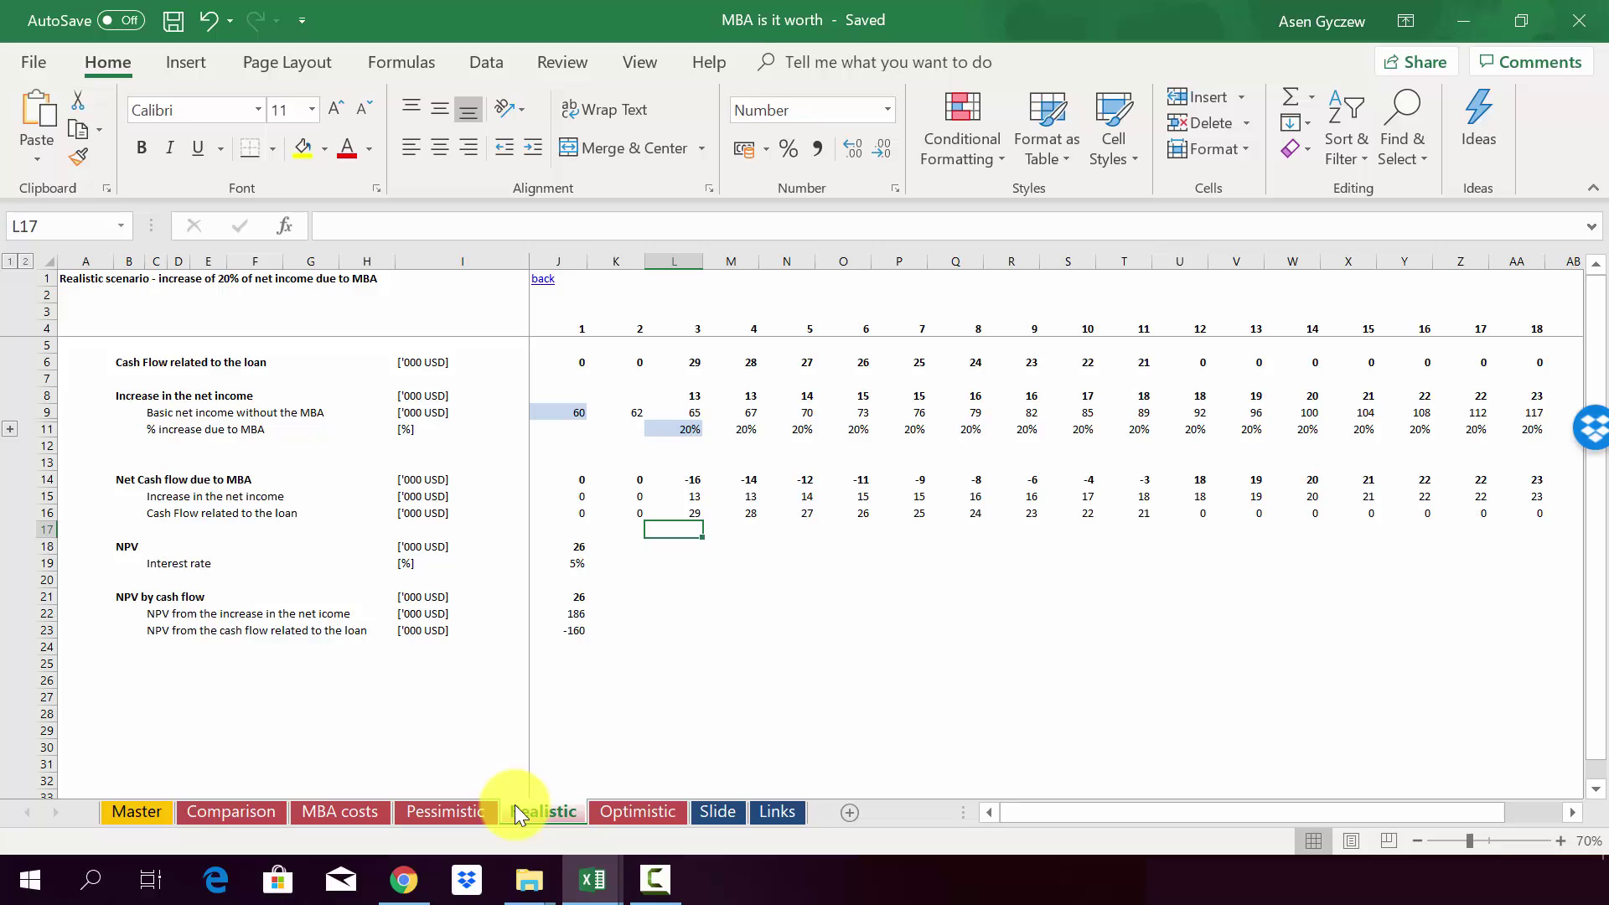
{"action": "left_click", "coordinate": [475, 811]}
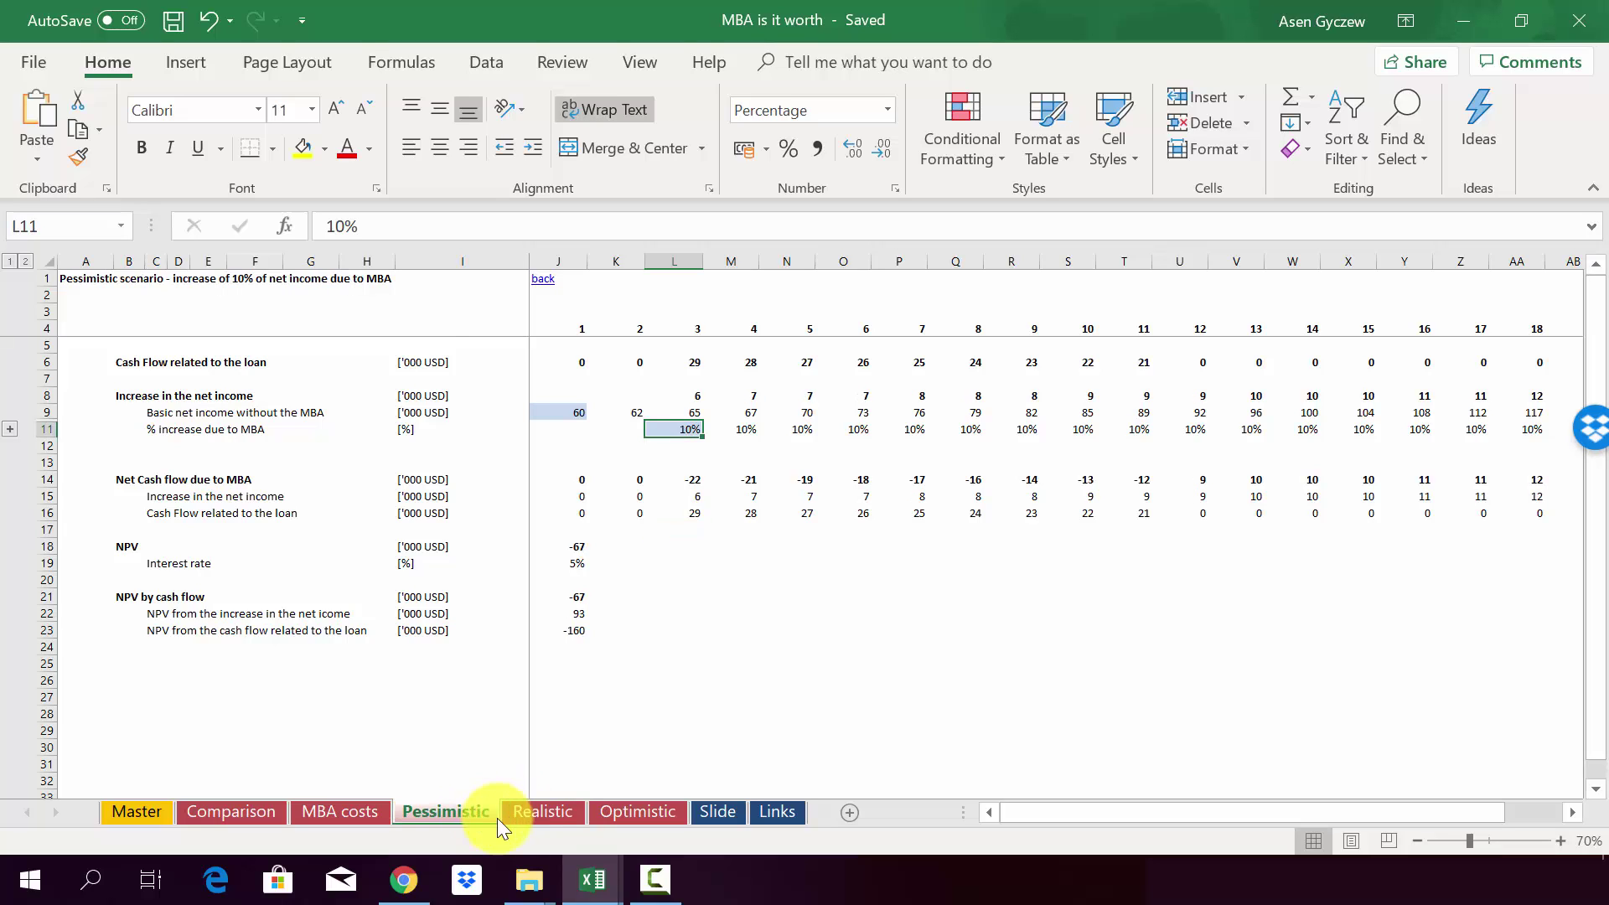
{"action": "left_click", "coordinate": [545, 811]}
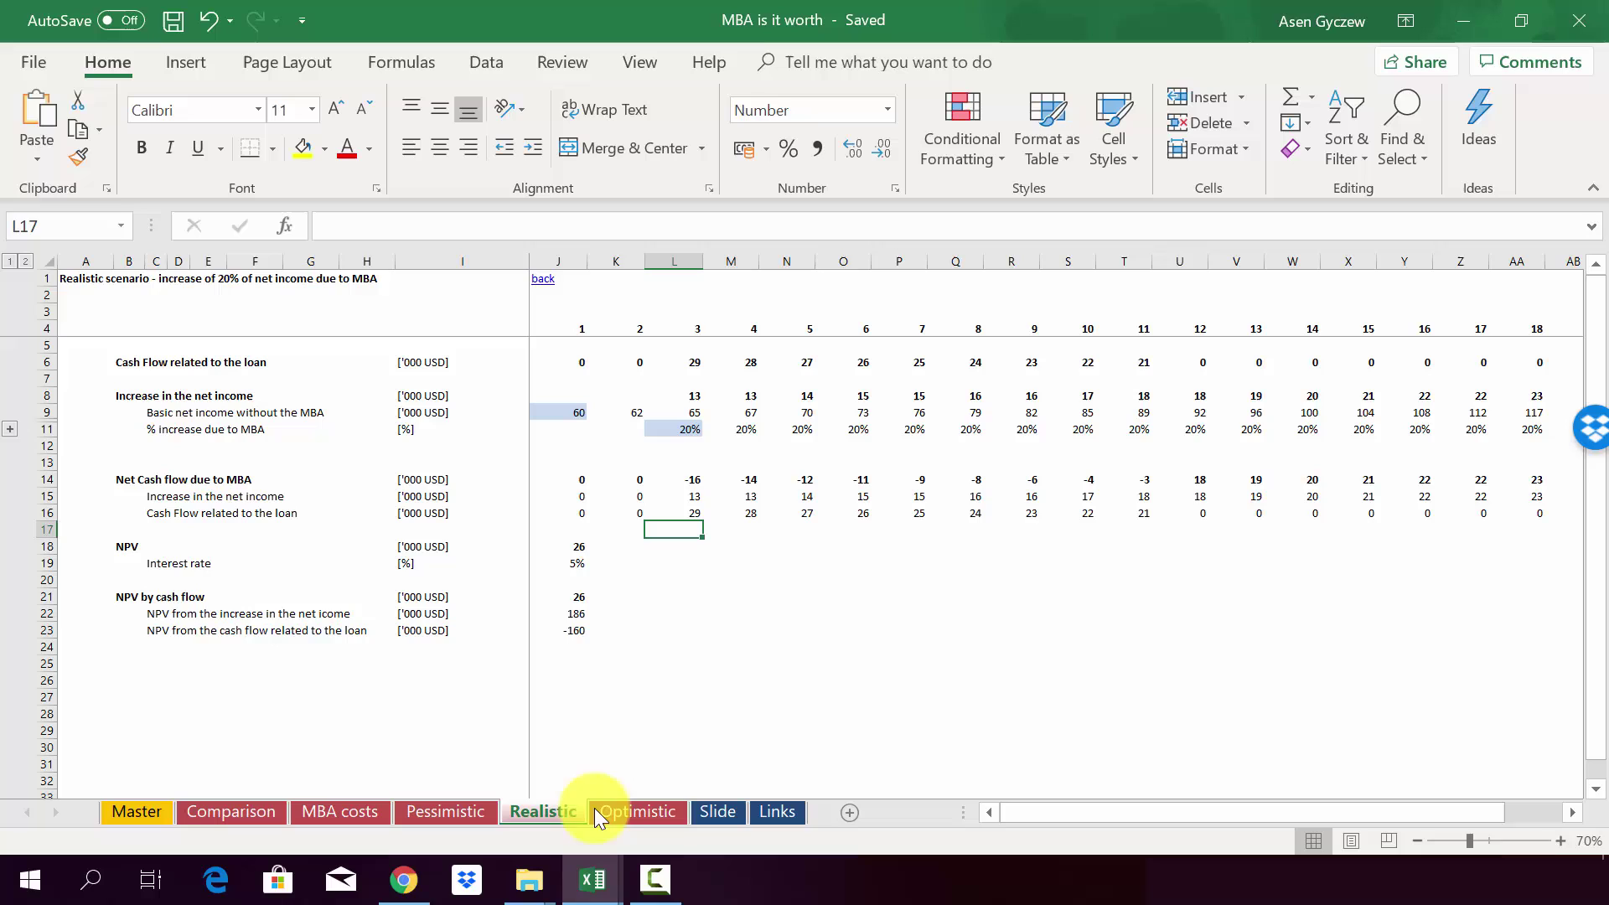
{"action": "left_click", "coordinate": [667, 810]}
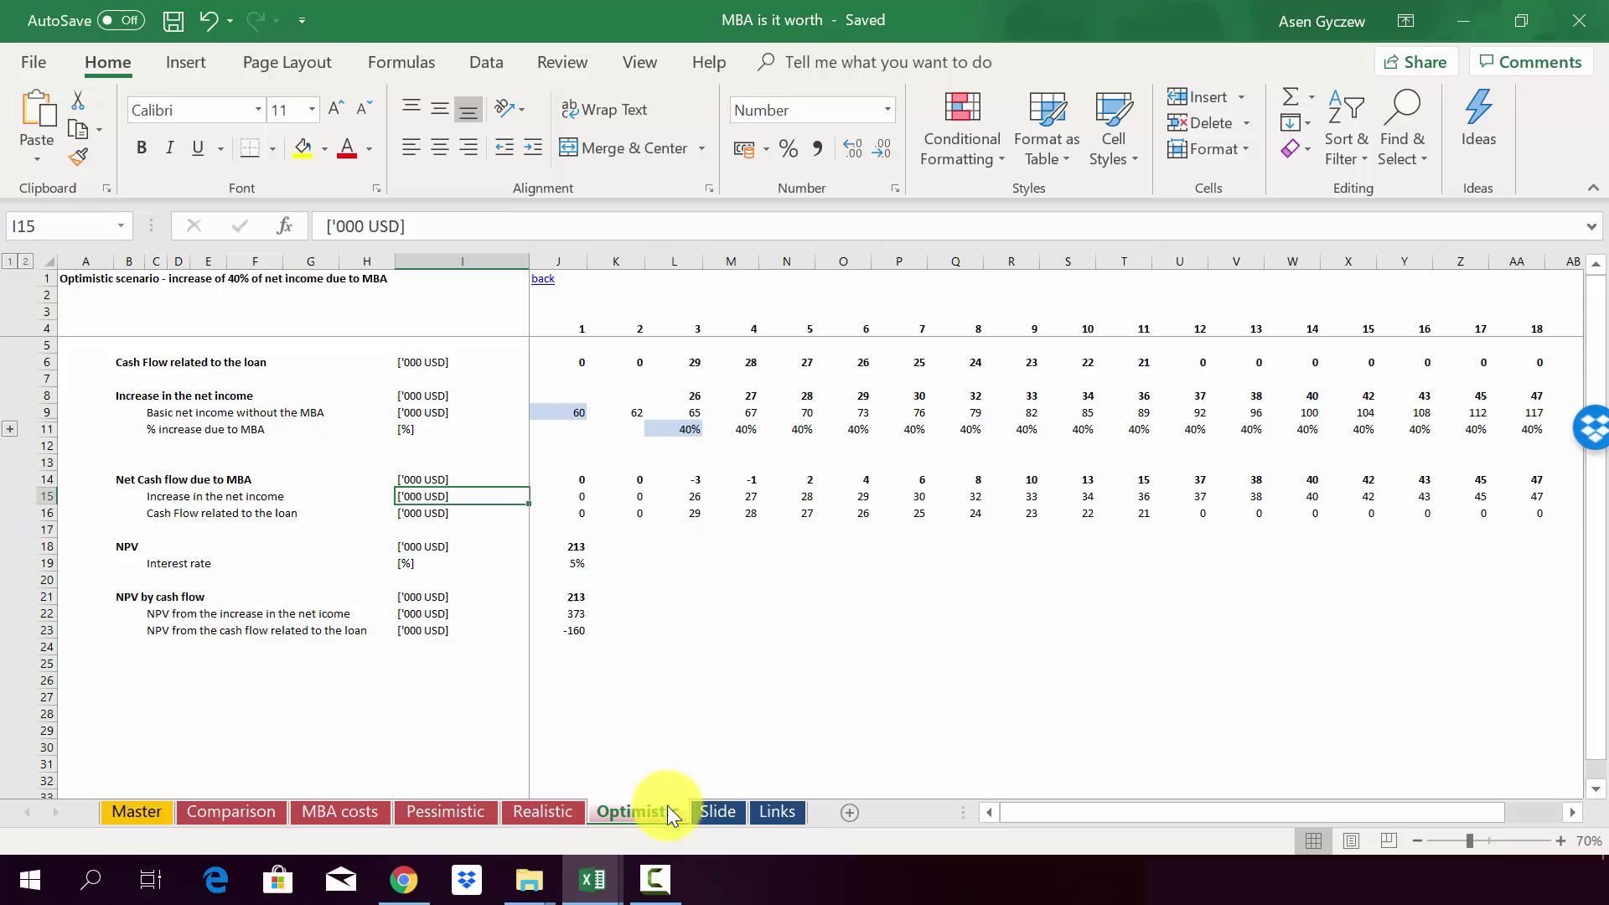
{"action": "left_click", "coordinate": [546, 809]}
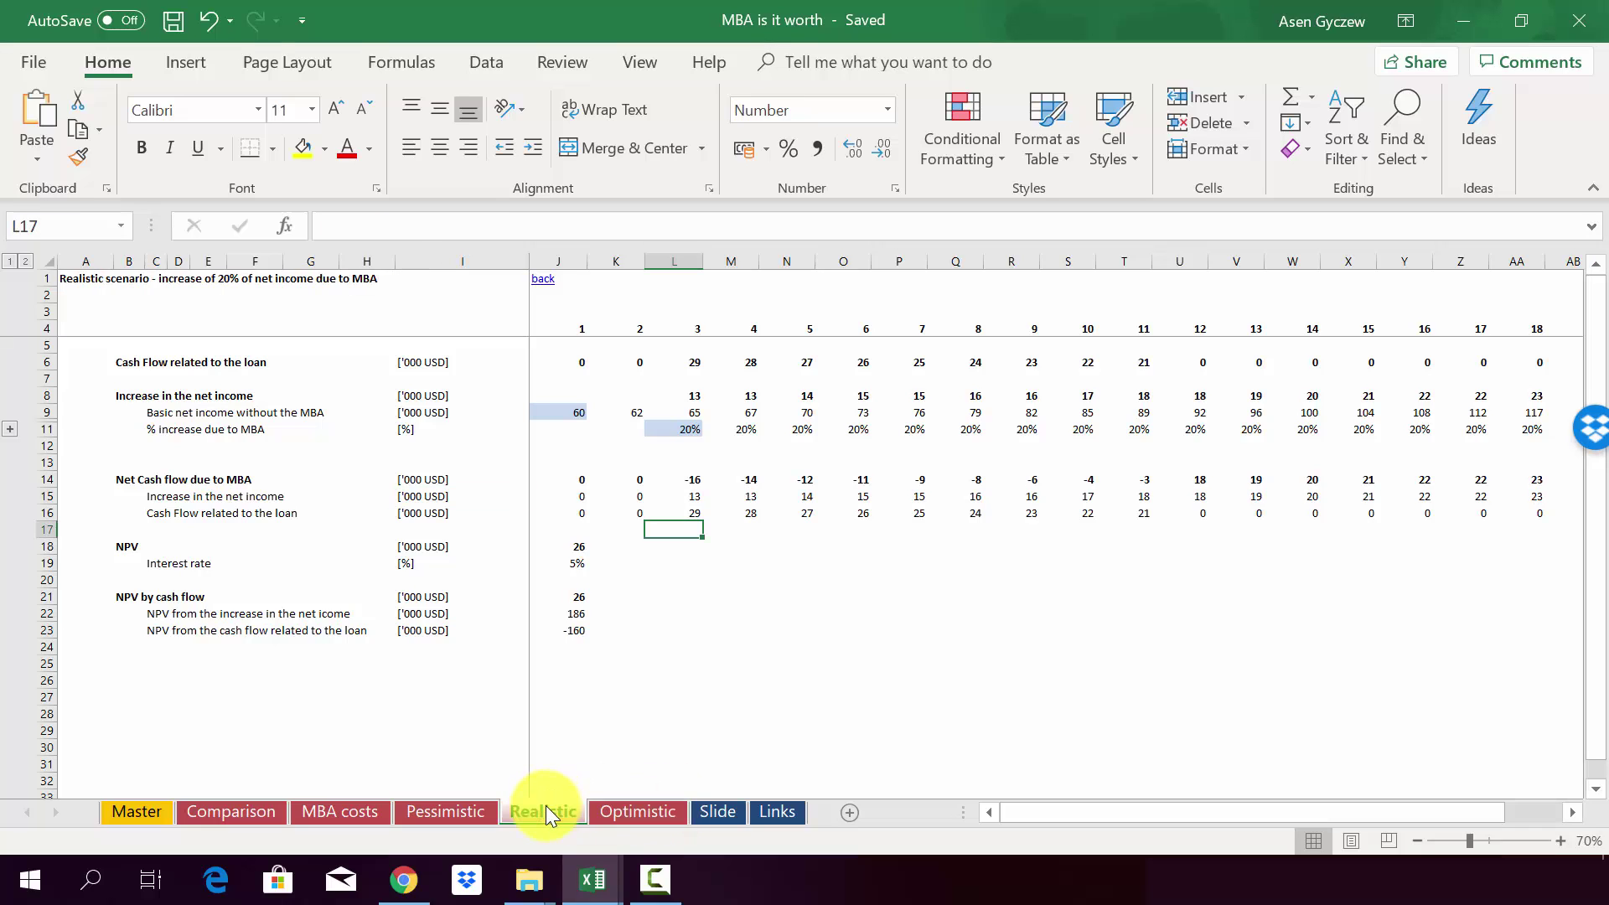
{"action": "left_click", "coordinate": [613, 430]}
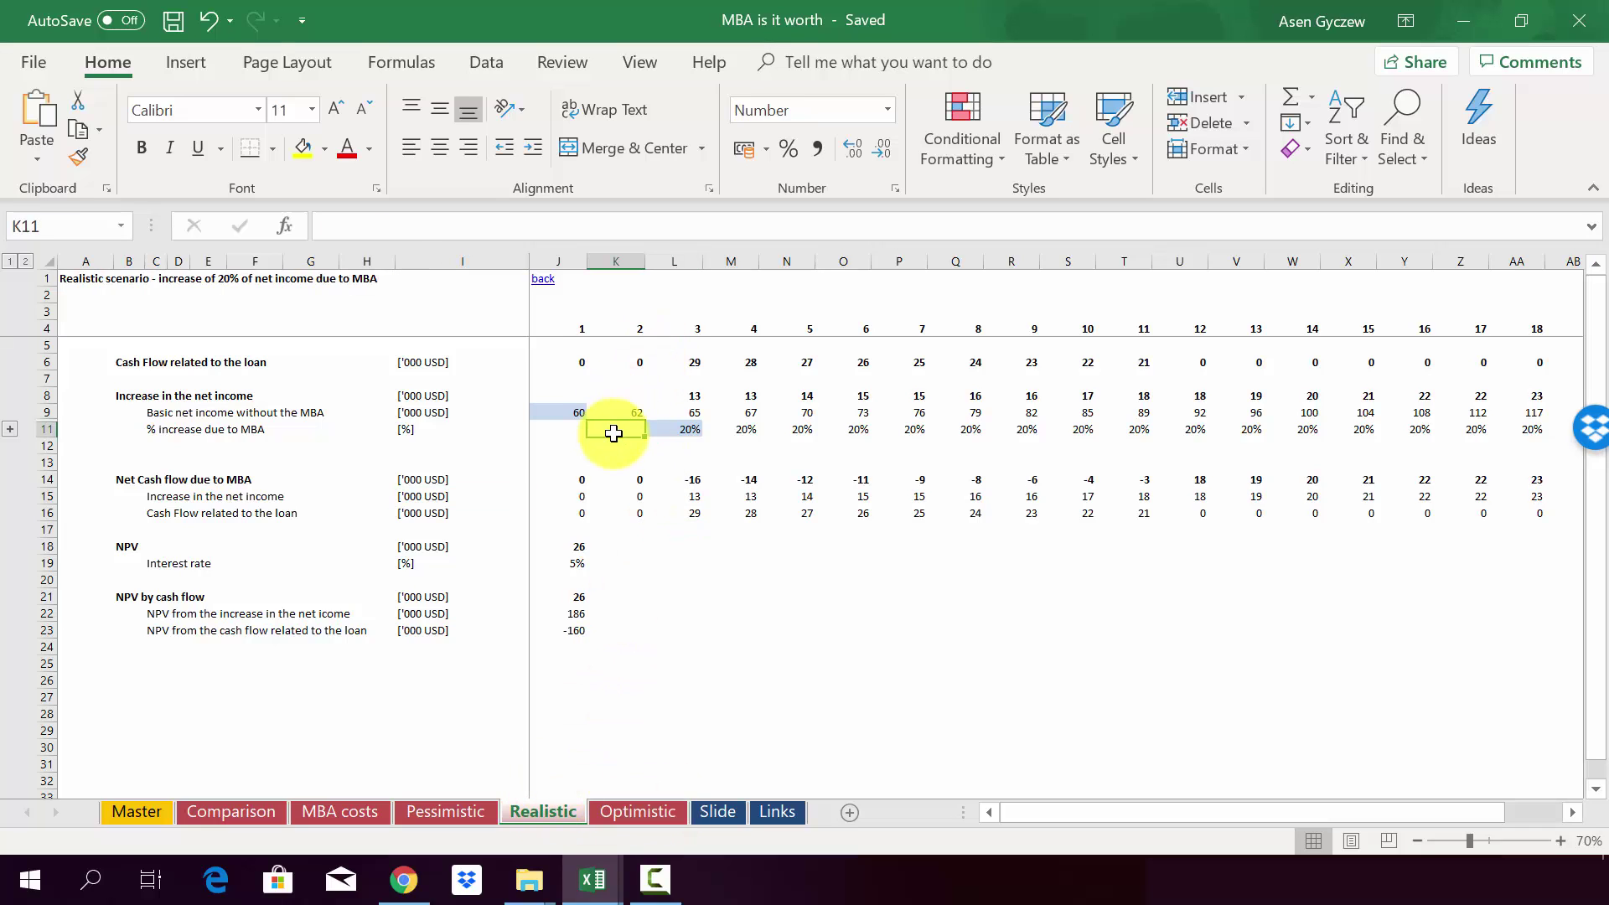
{"action": "left_click", "coordinate": [53, 428]}
{"action": "left_click", "coordinate": [619, 485]}
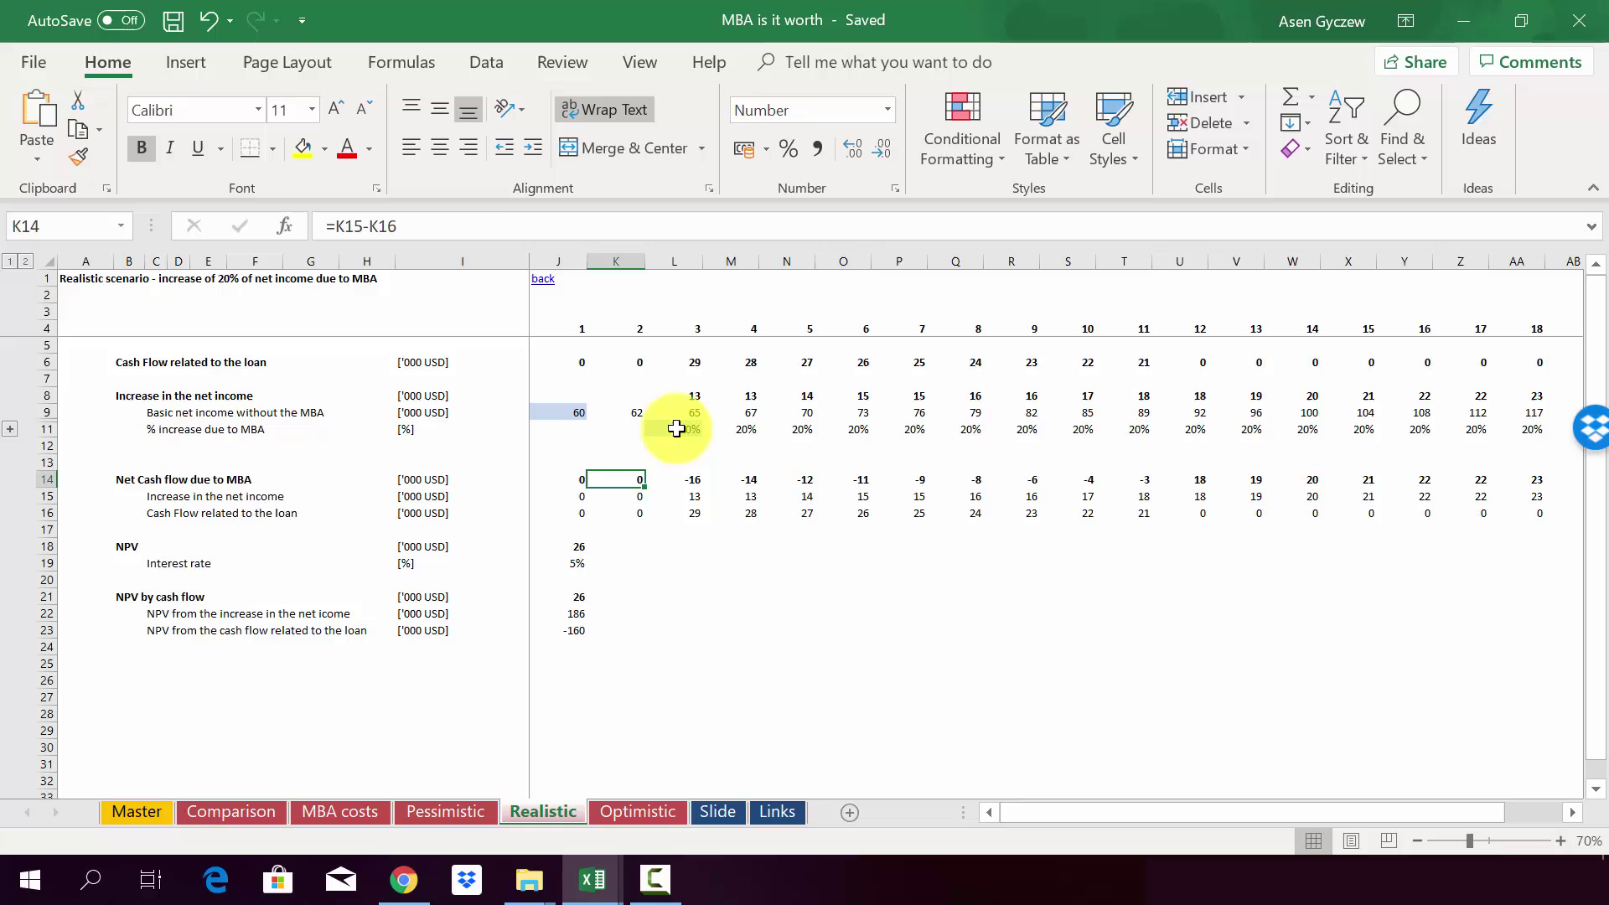
{"action": "left_click", "coordinate": [655, 815]}
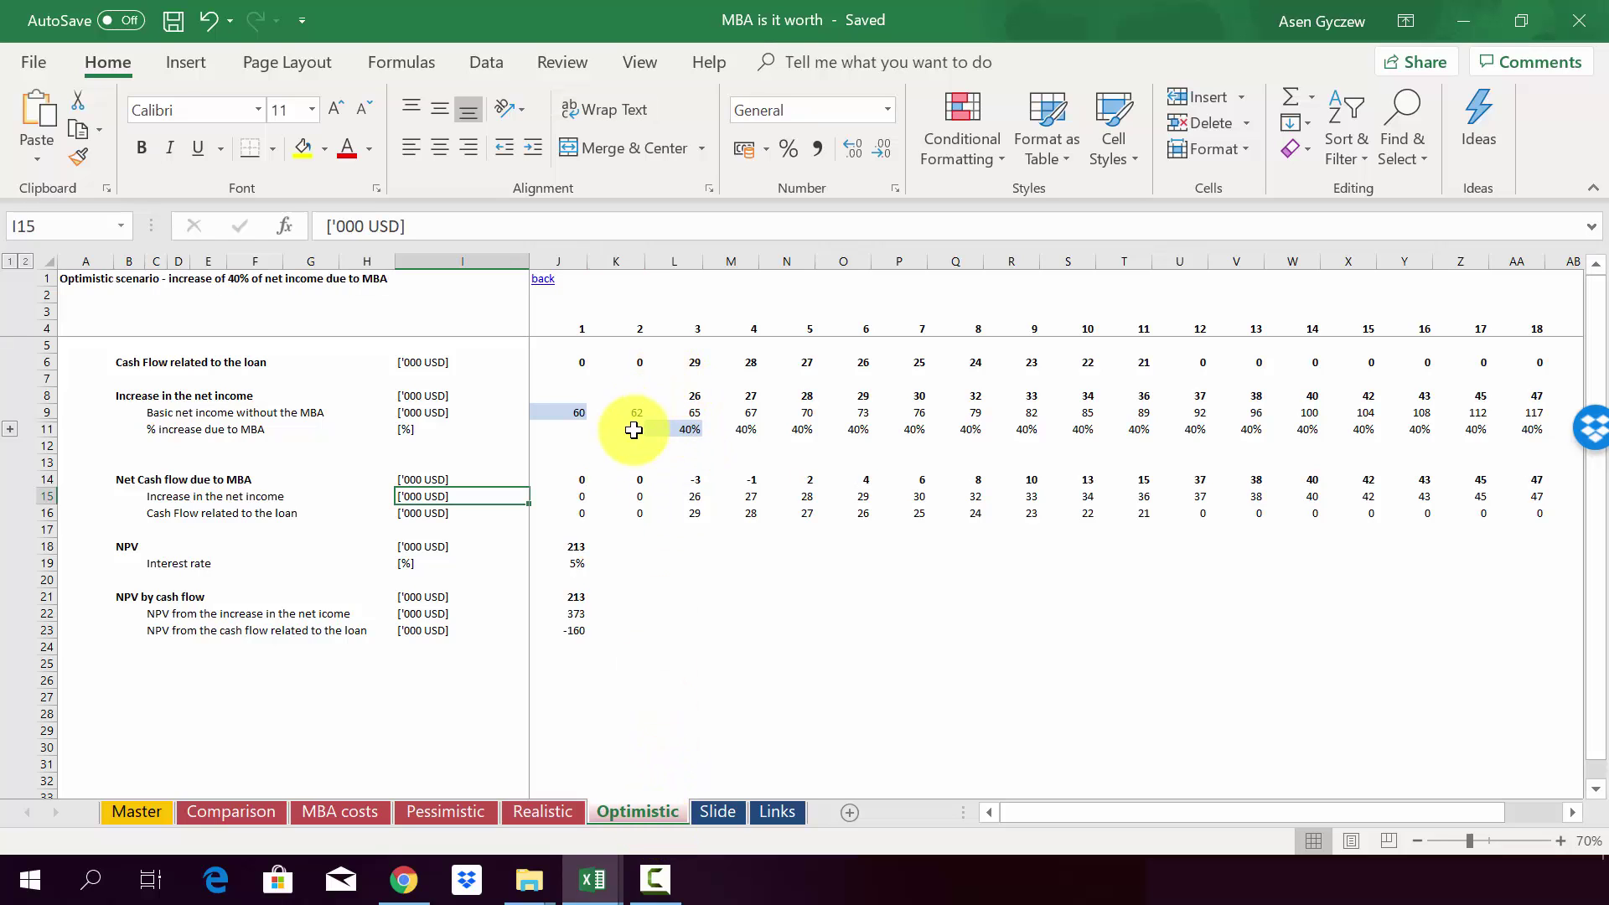
{"action": "left_click", "coordinate": [470, 803]}
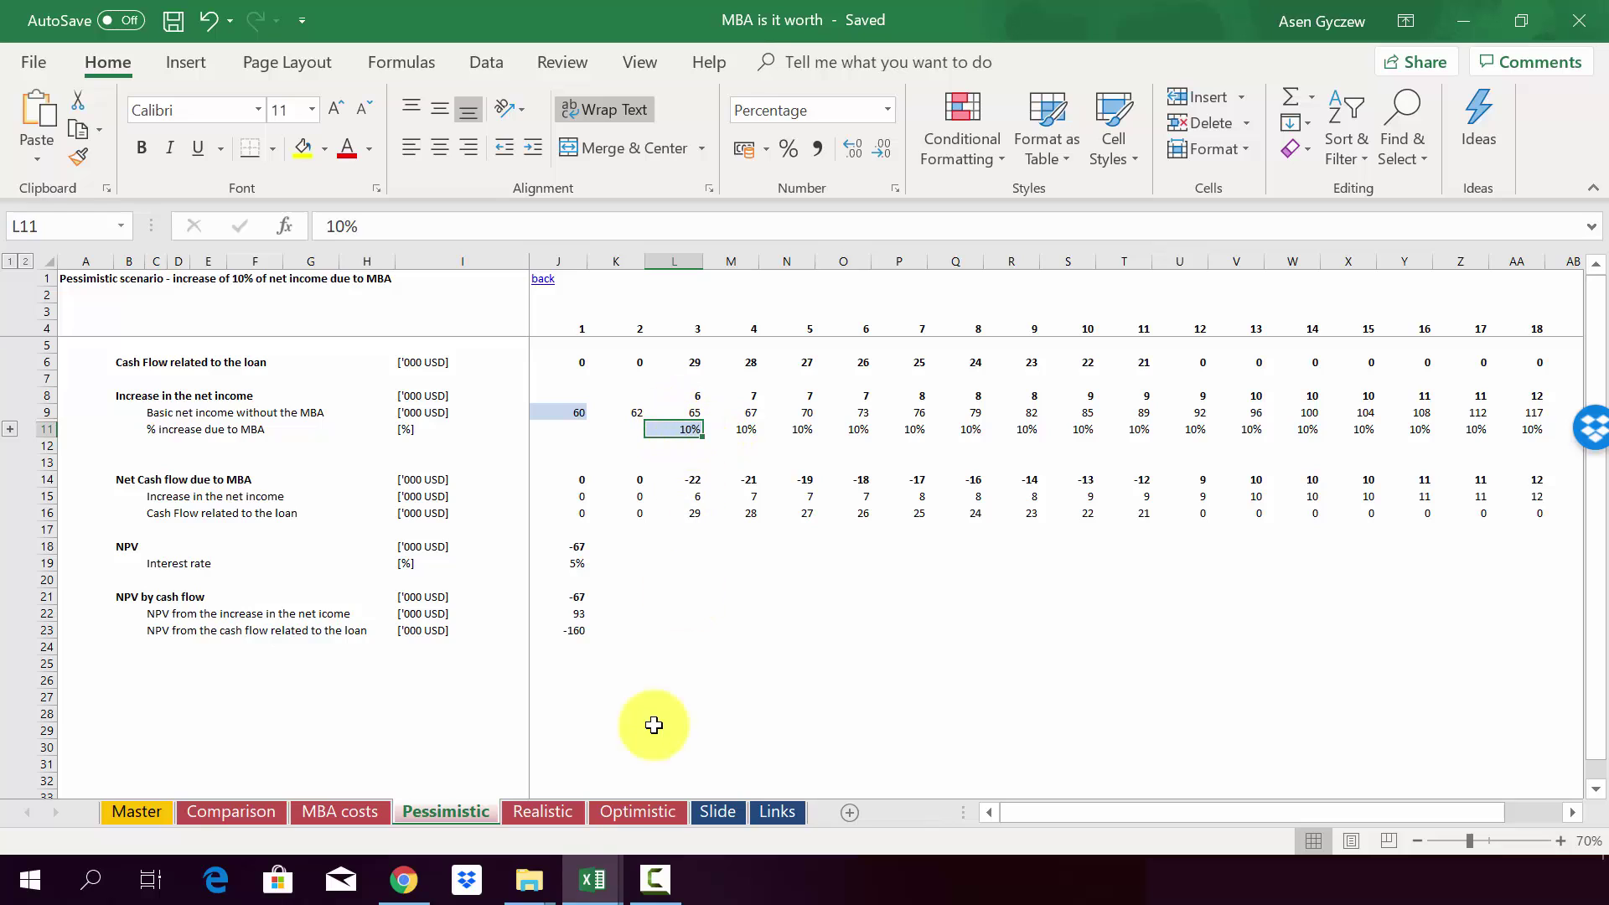
{"action": "left_click", "coordinate": [544, 811]}
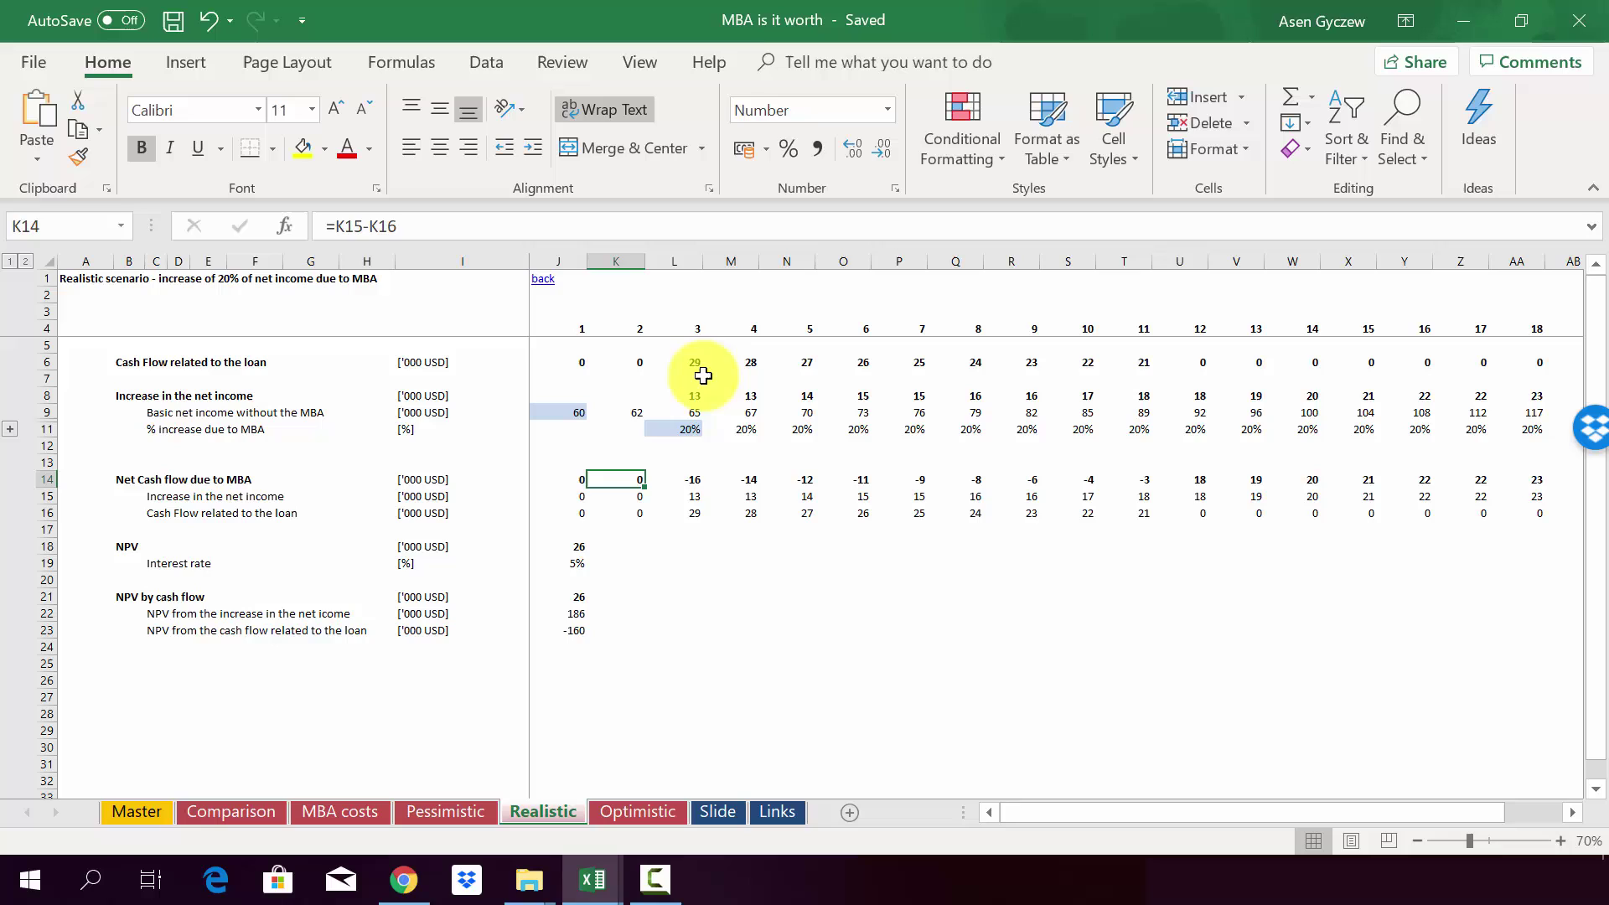
{"action": "left_click", "coordinate": [48, 430]}
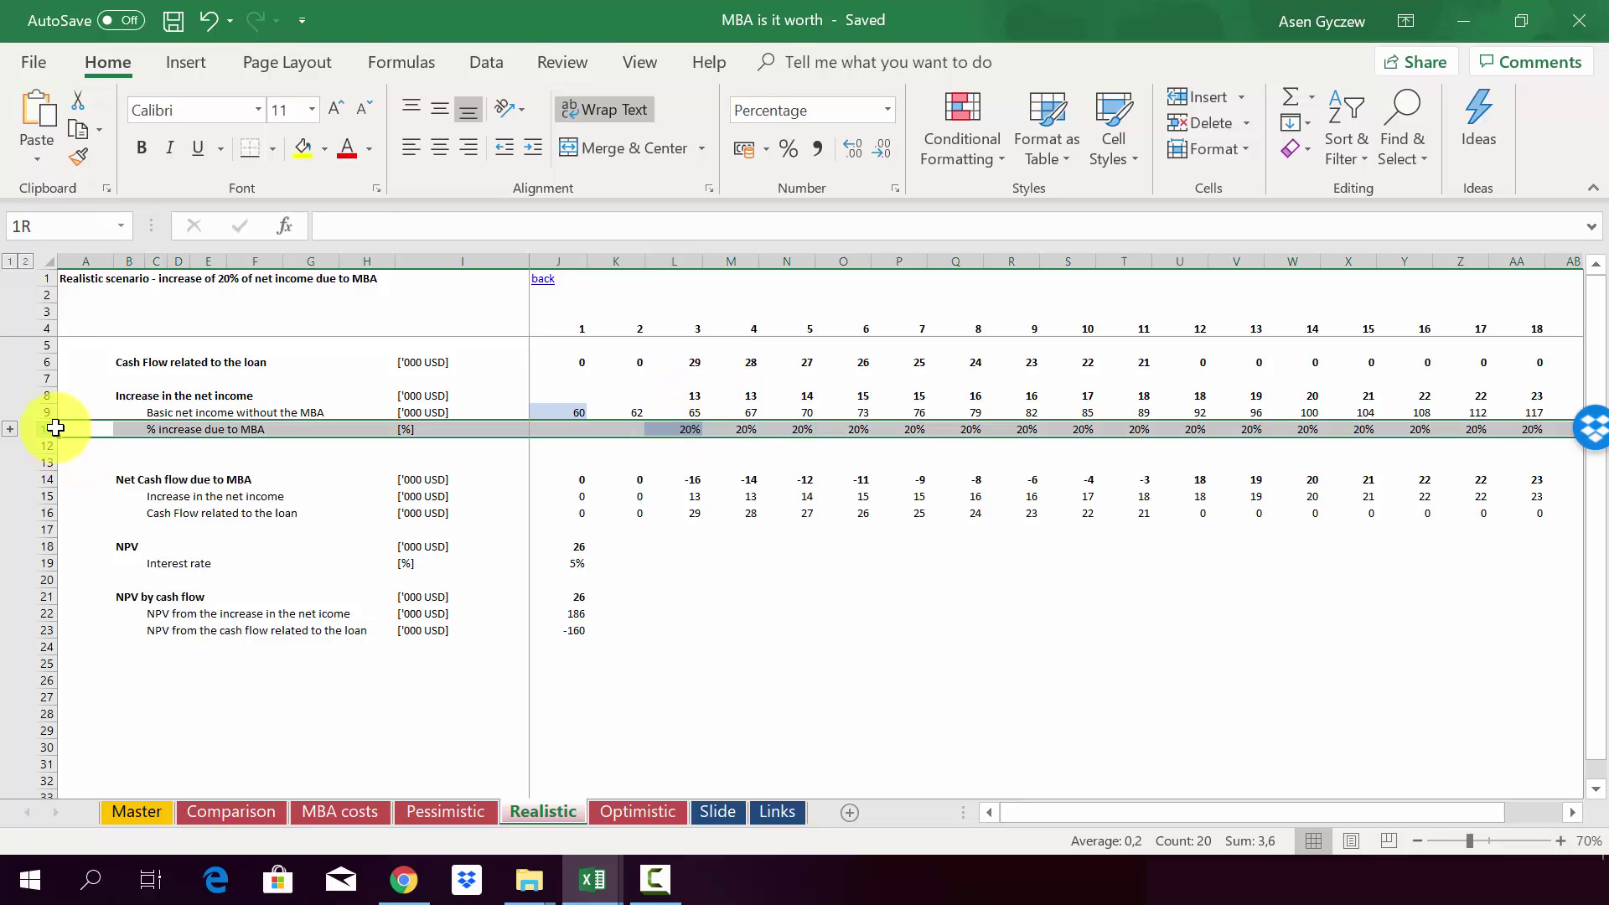
{"action": "left_click", "coordinate": [681, 381]}
{"action": "left_click", "coordinate": [680, 394]}
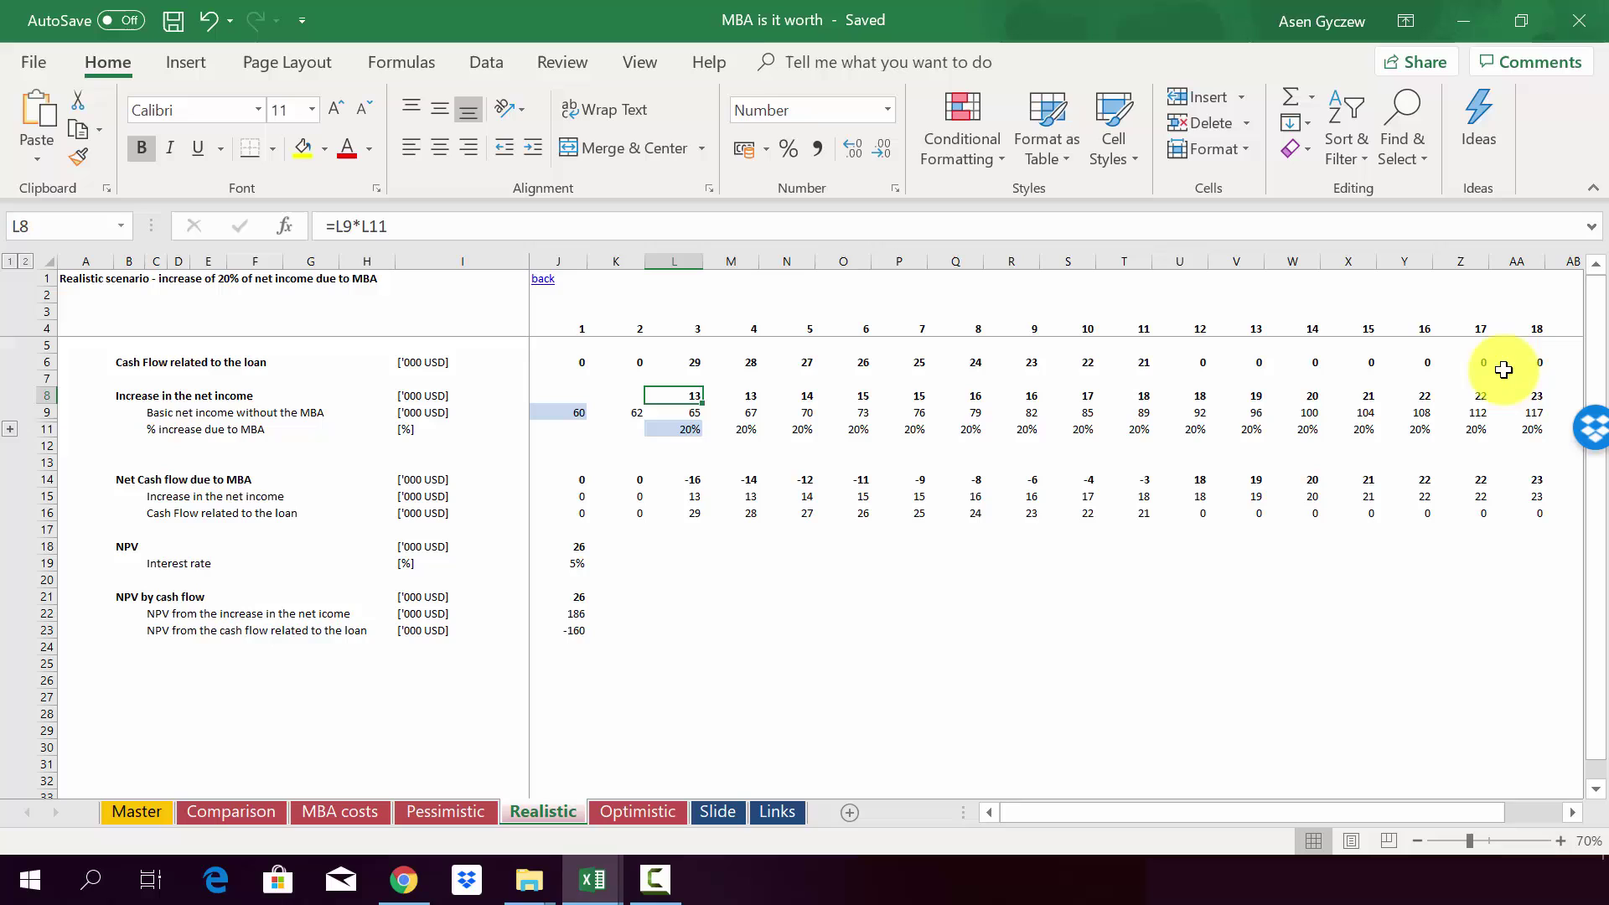
{"action": "left_click", "coordinate": [1519, 400]}
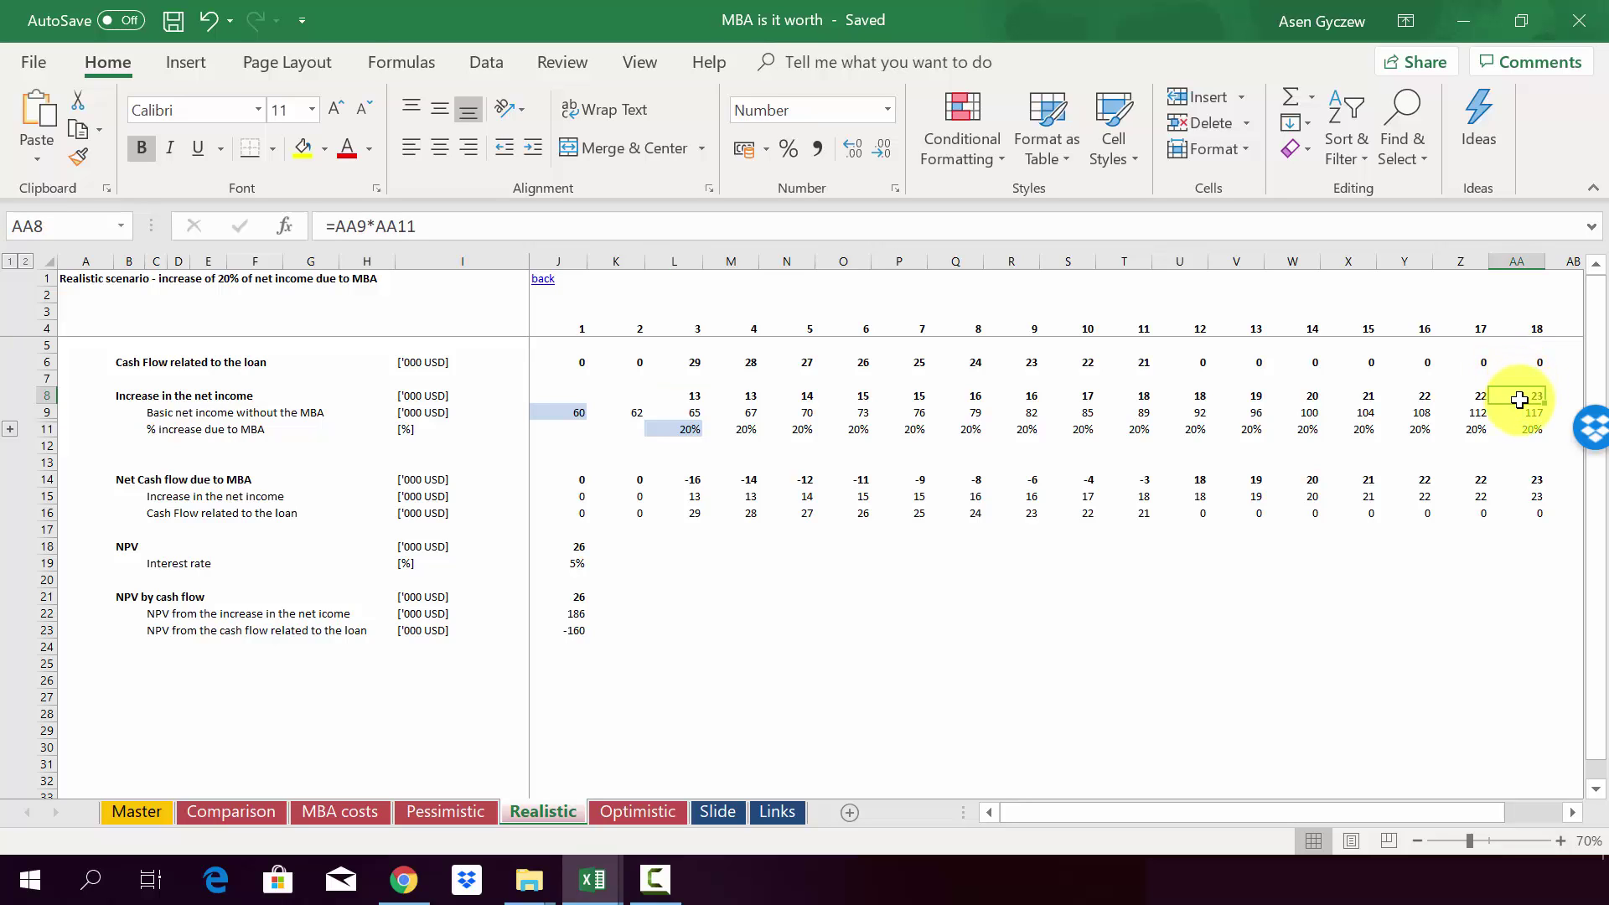
{"action": "left_click", "coordinate": [1513, 260]}
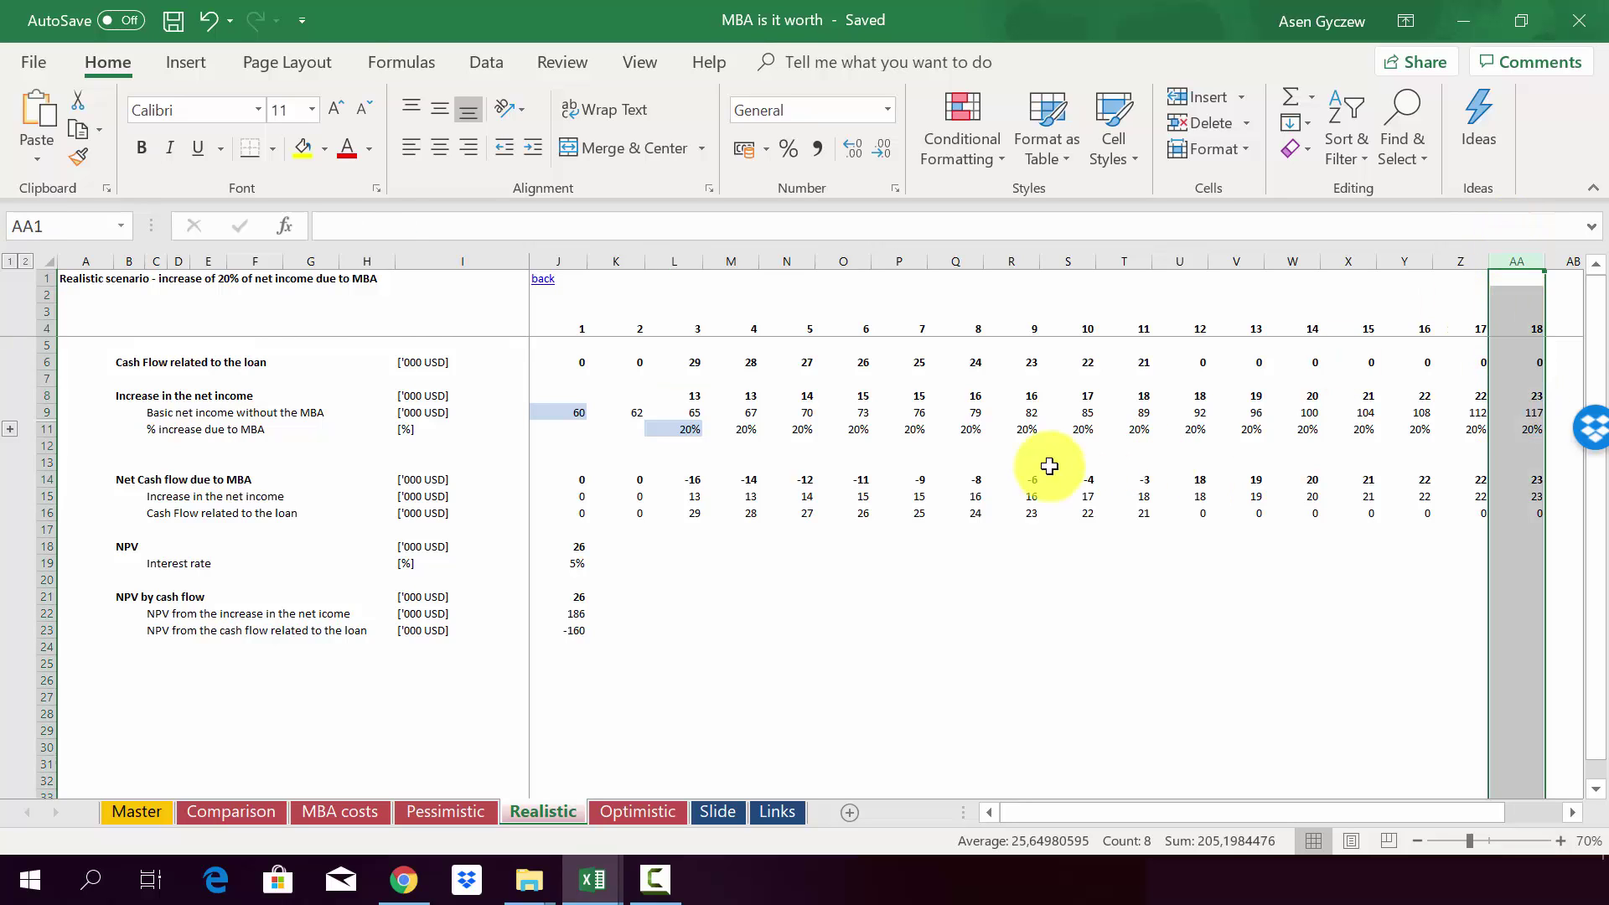
{"action": "left_click", "coordinate": [1002, 462]}
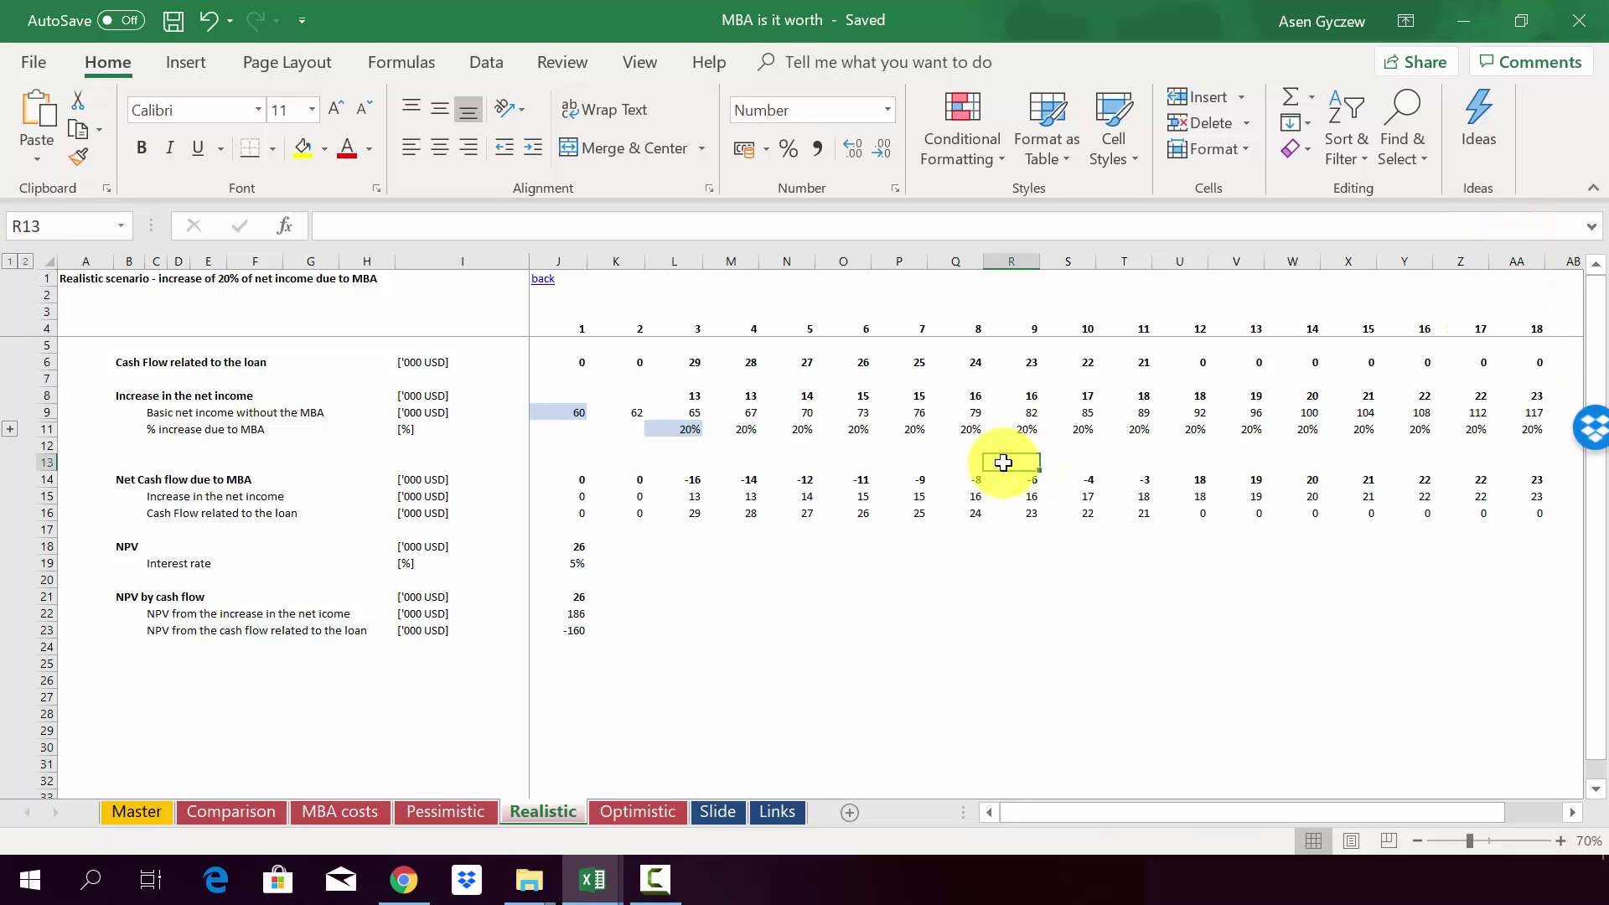
{"action": "left_click", "coordinate": [49, 482]}
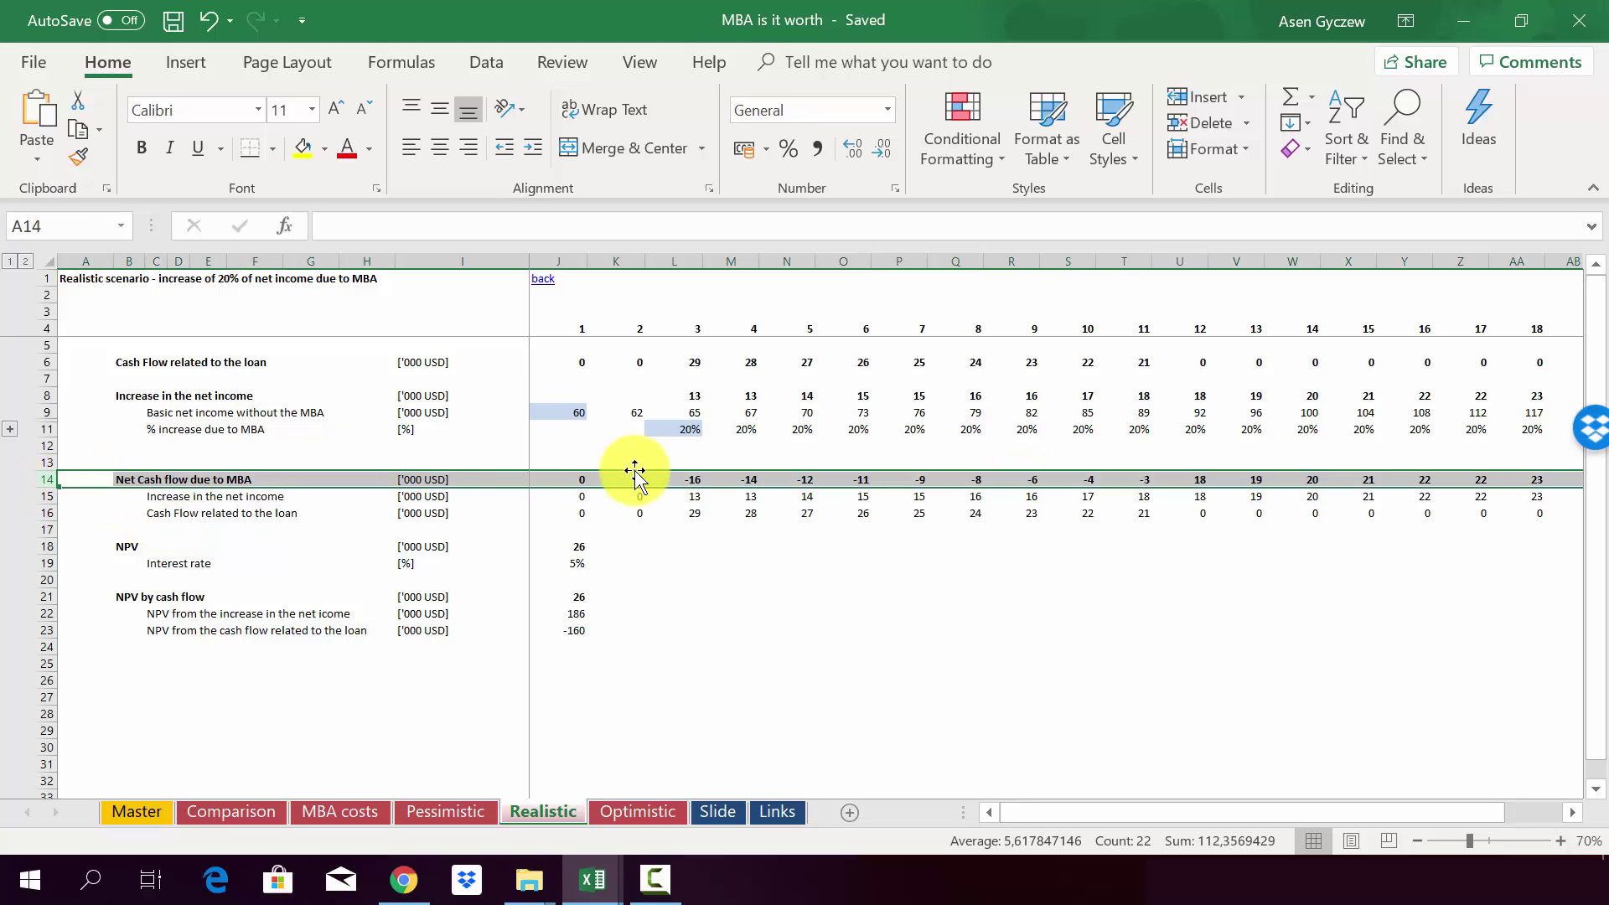
{"action": "left_click", "coordinate": [684, 478]}
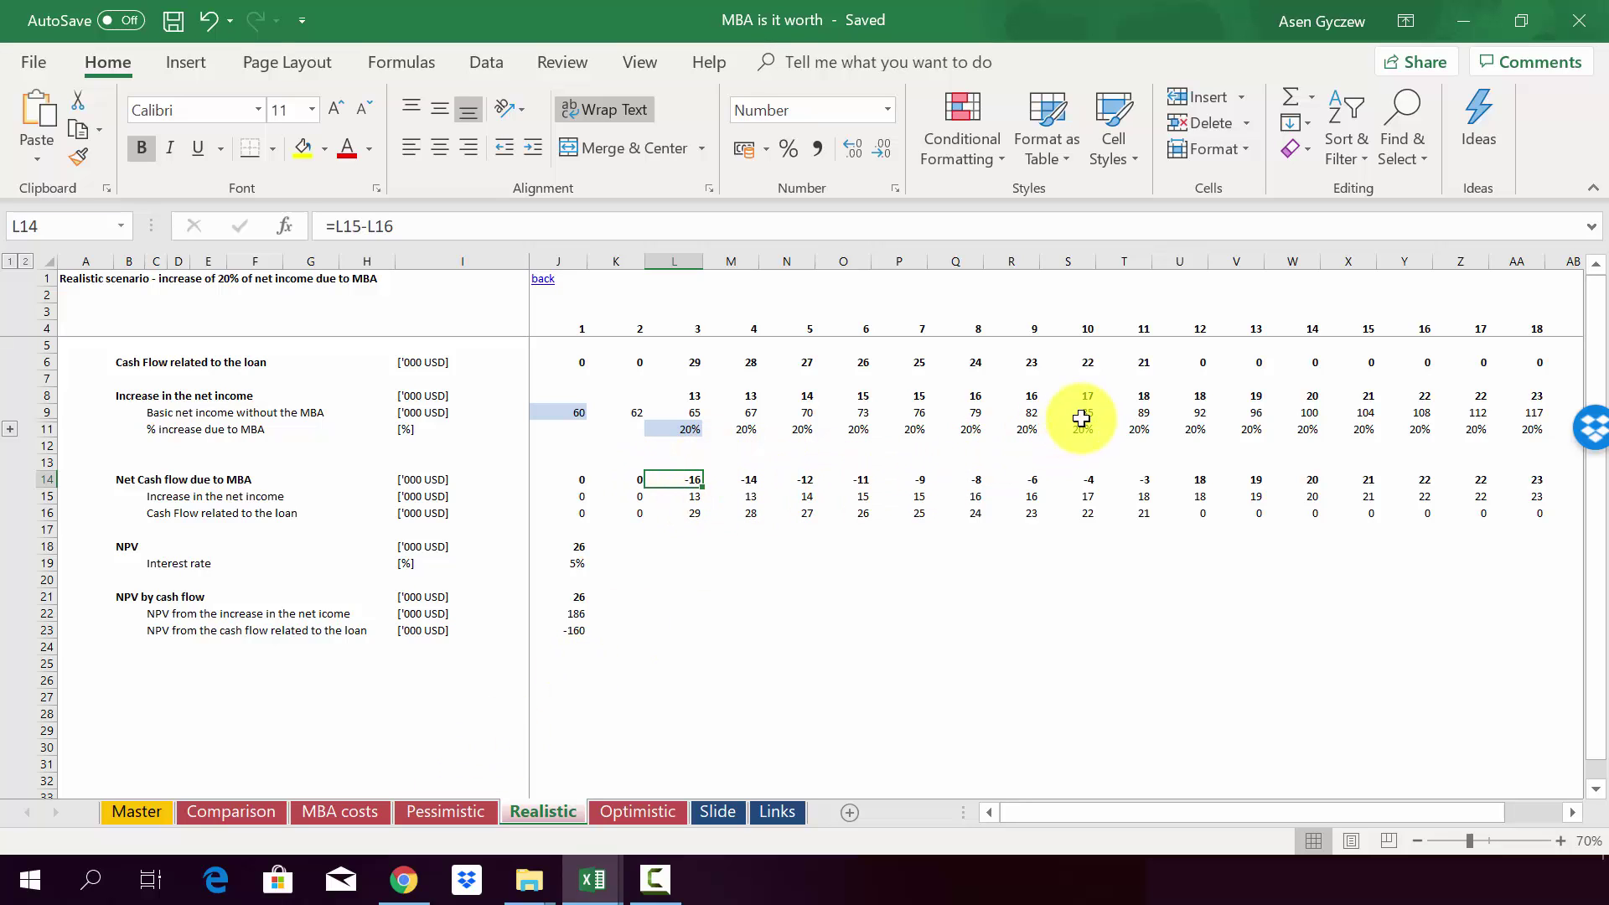
{"action": "left_click", "coordinate": [1193, 258]}
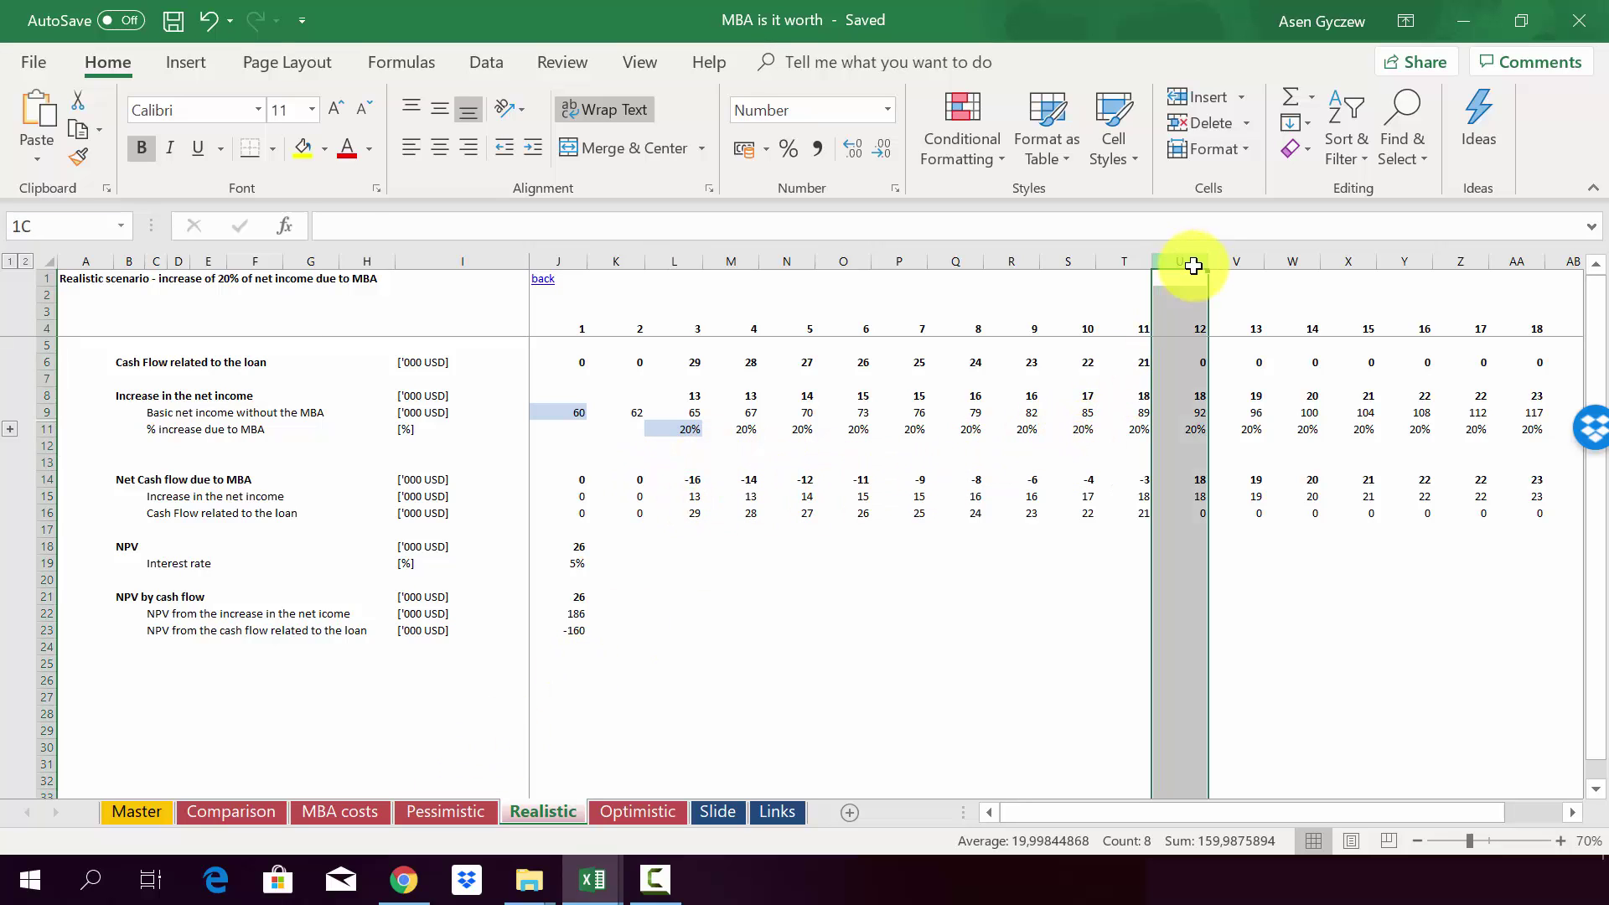
{"action": "left_click", "coordinate": [1127, 479]}
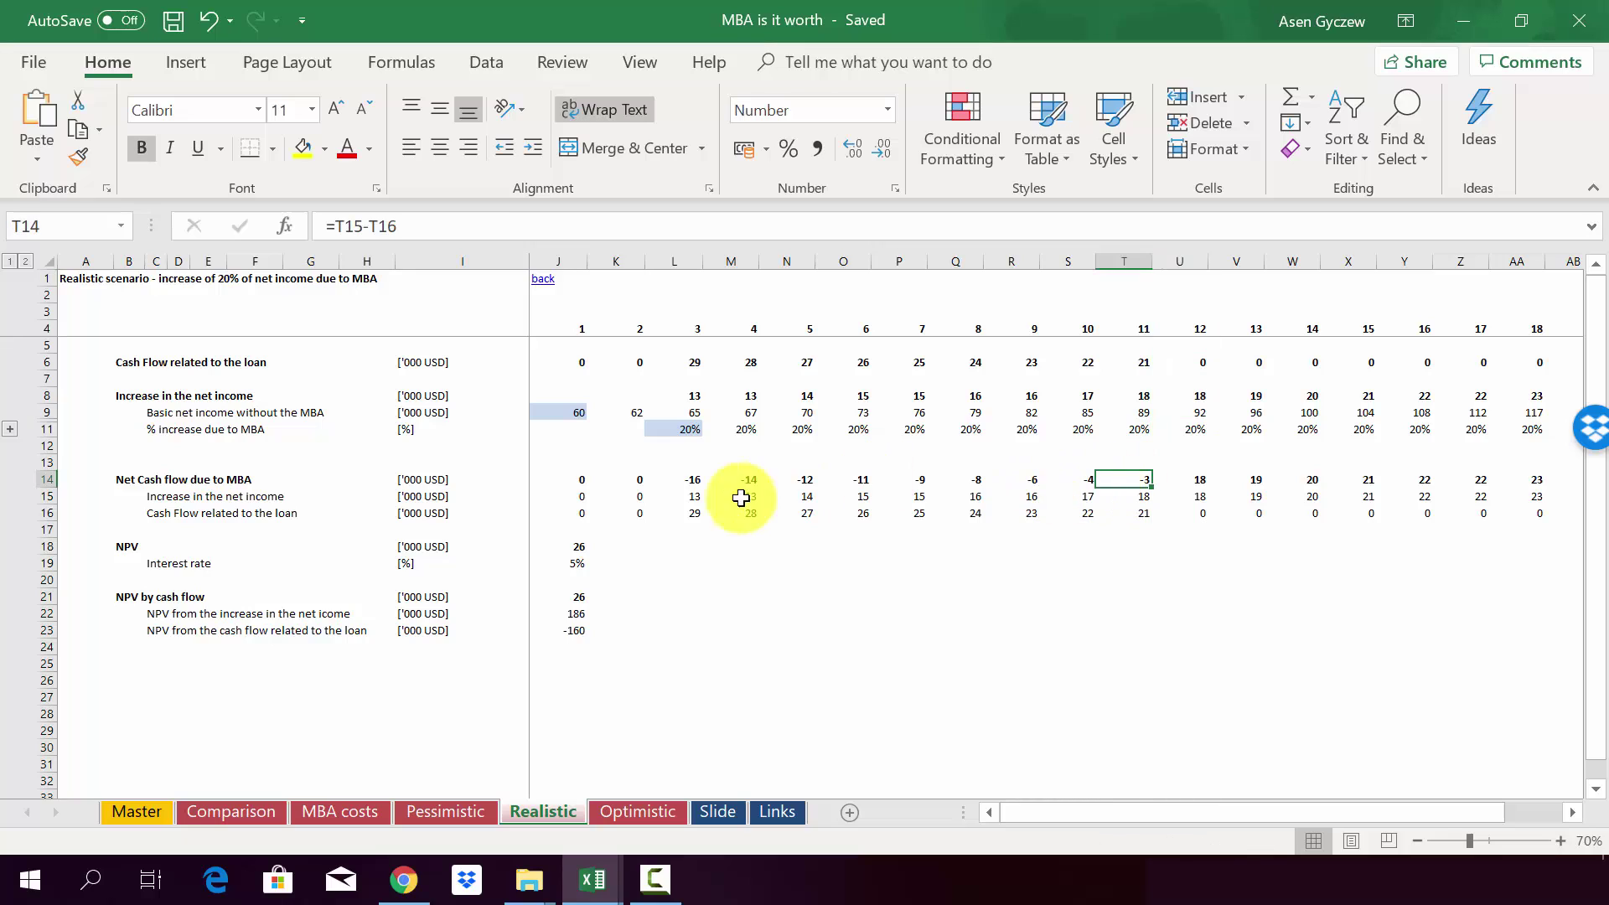
{"action": "left_click", "coordinate": [472, 813]}
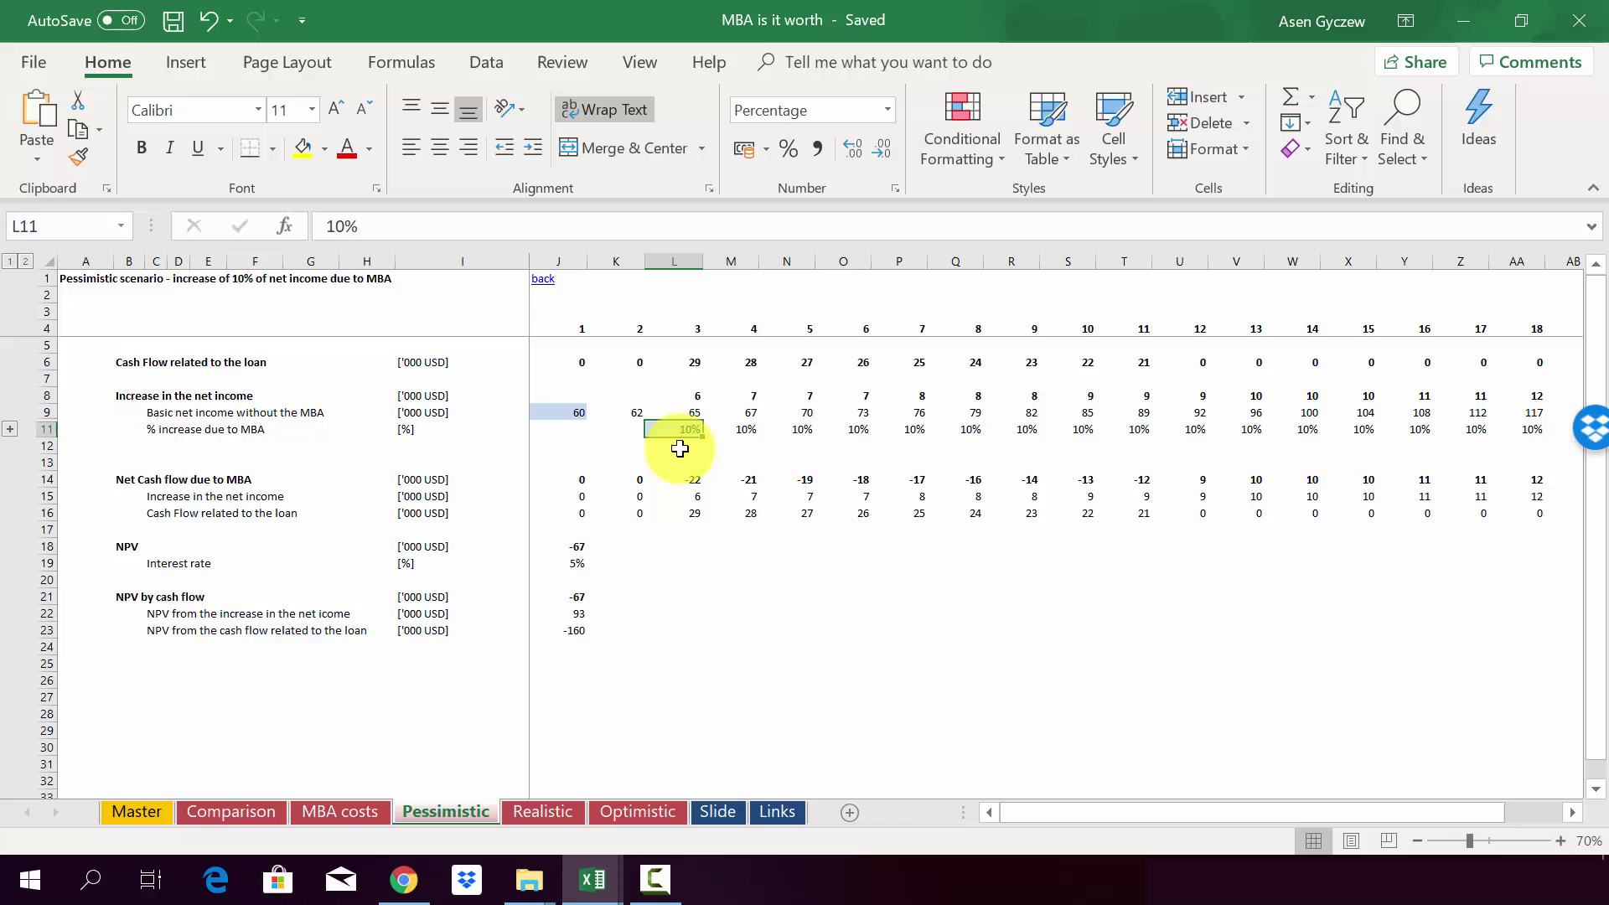
{"action": "left_click", "coordinate": [556, 809]}
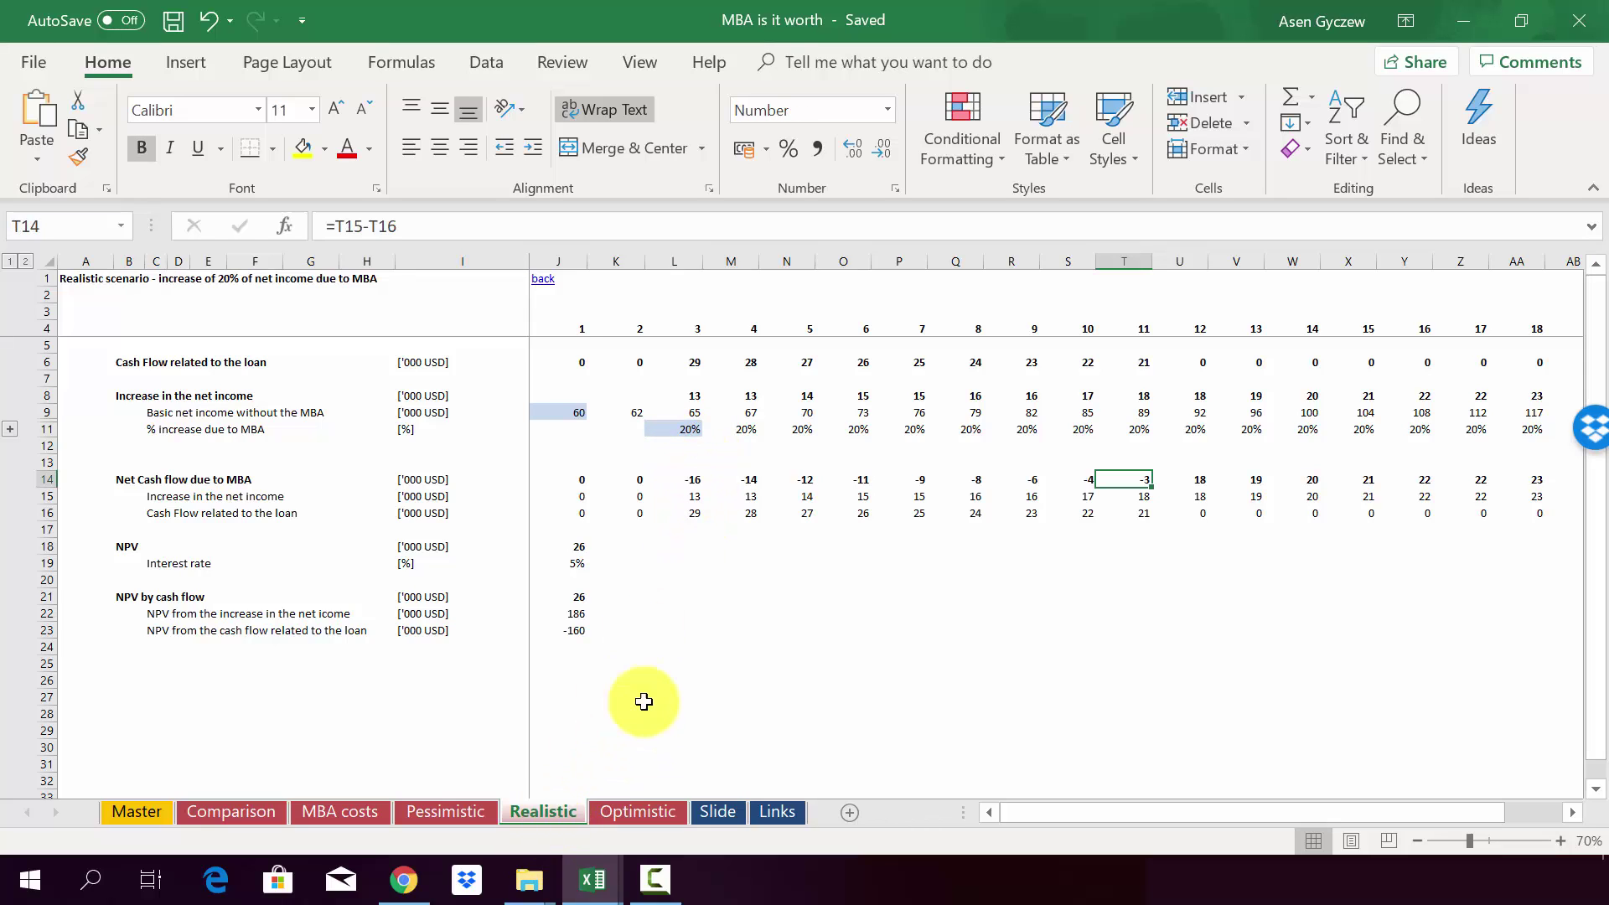
Inspect the Realistic income increase in L15 and the J18 NPV formula, comparing with Pessimistic
{"action": "left_click", "coordinate": [674, 495]}
{"action": "left_click", "coordinate": [575, 545]}
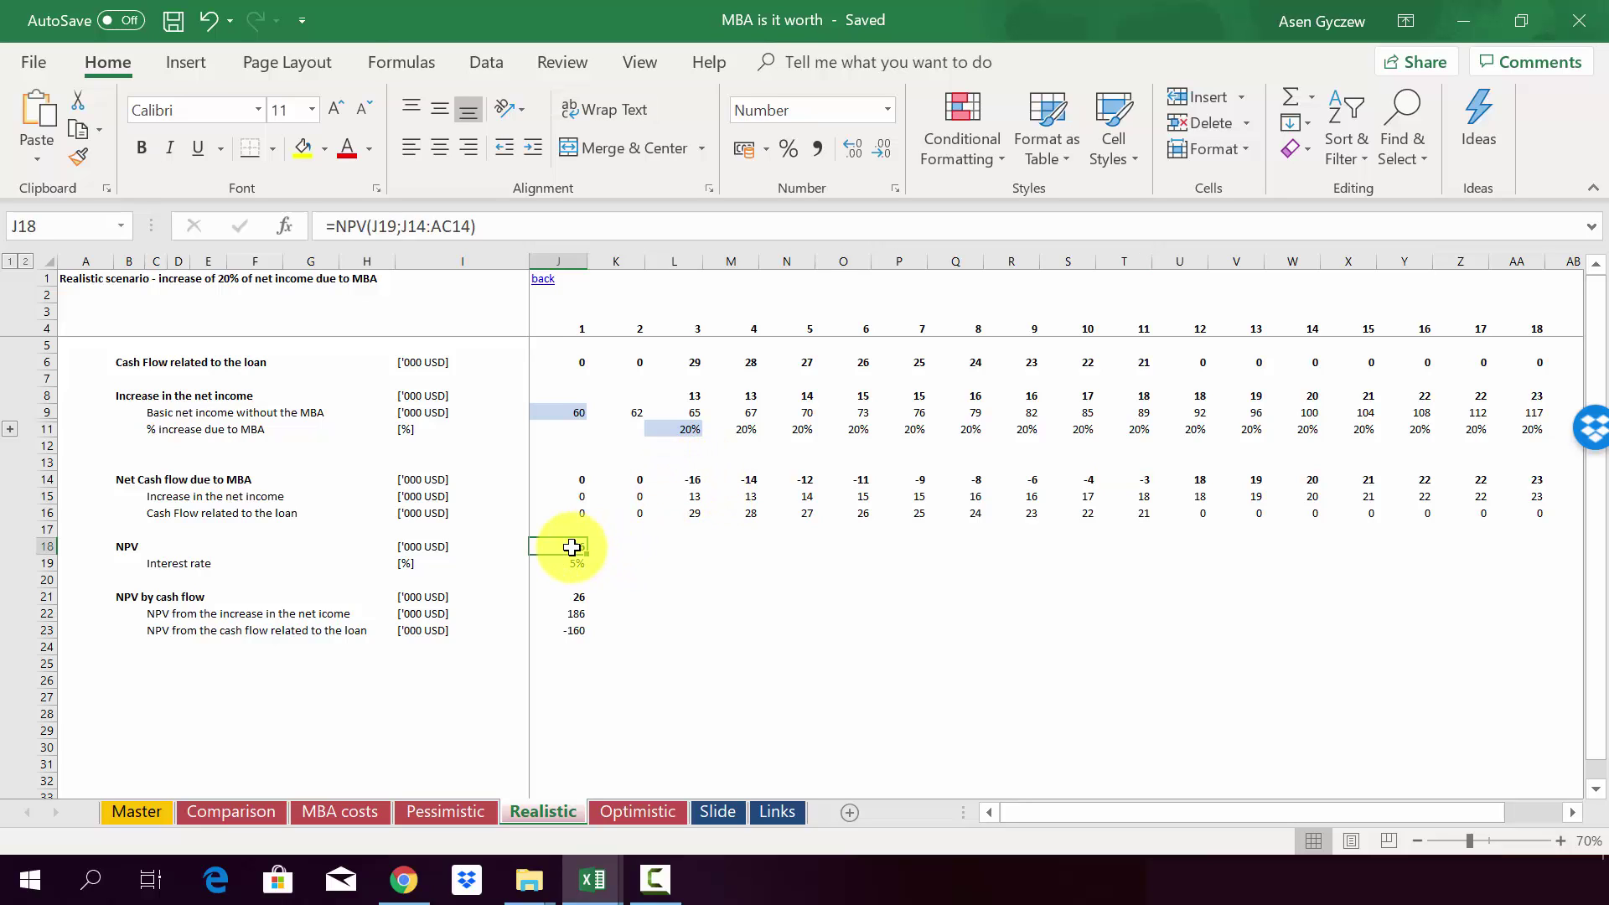
{"action": "left_click", "coordinate": [47, 546]}
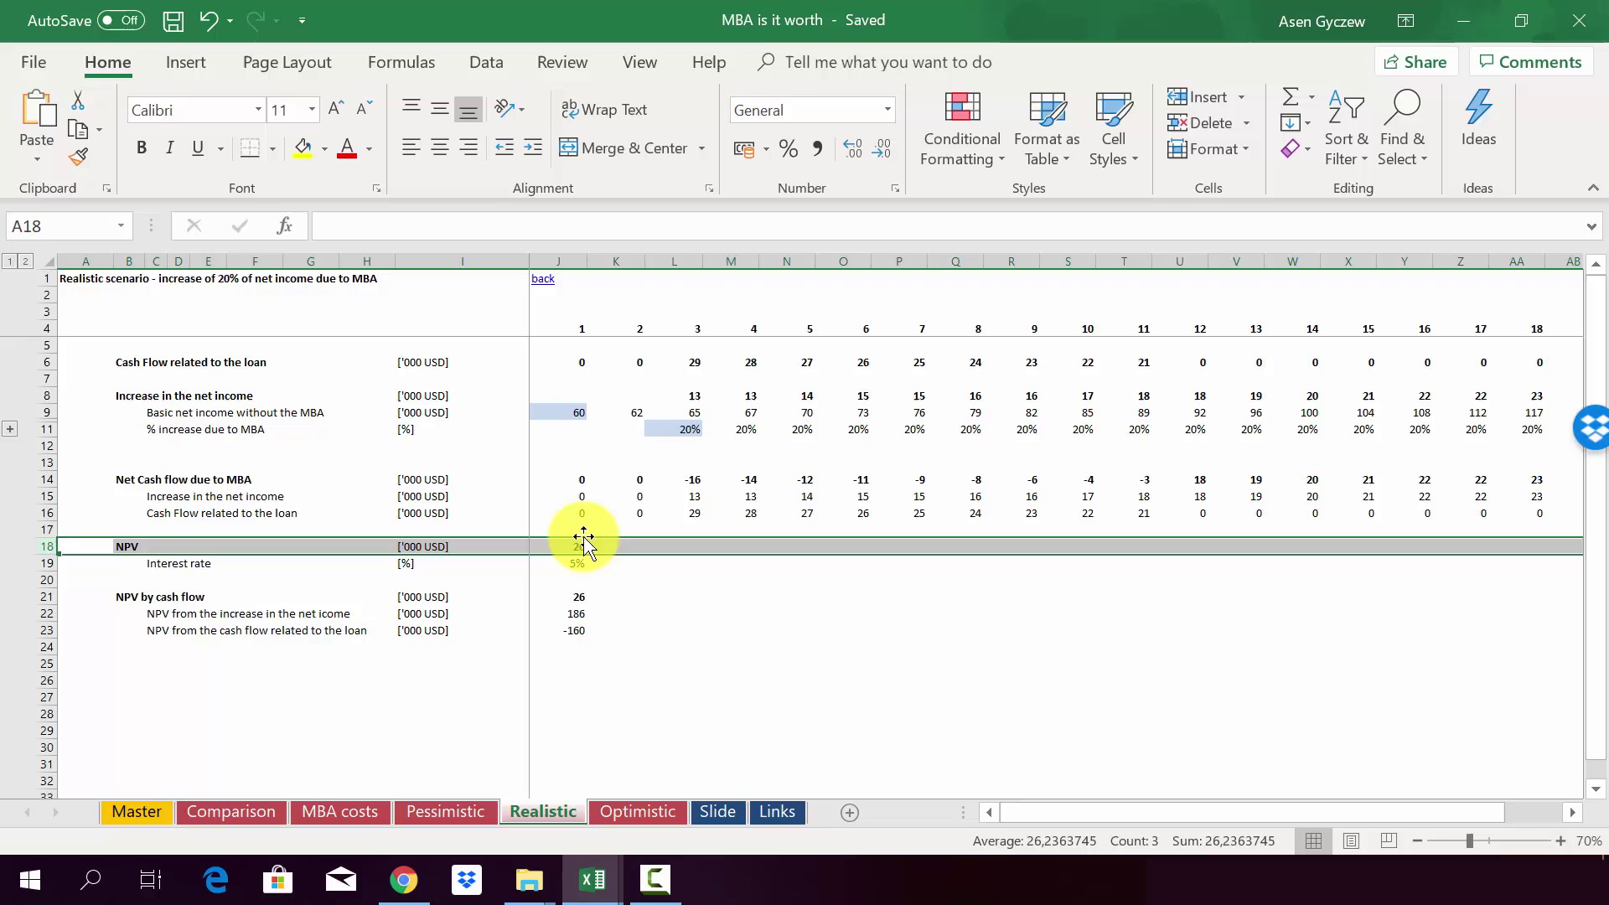
{"action": "left_click", "coordinate": [575, 545]}
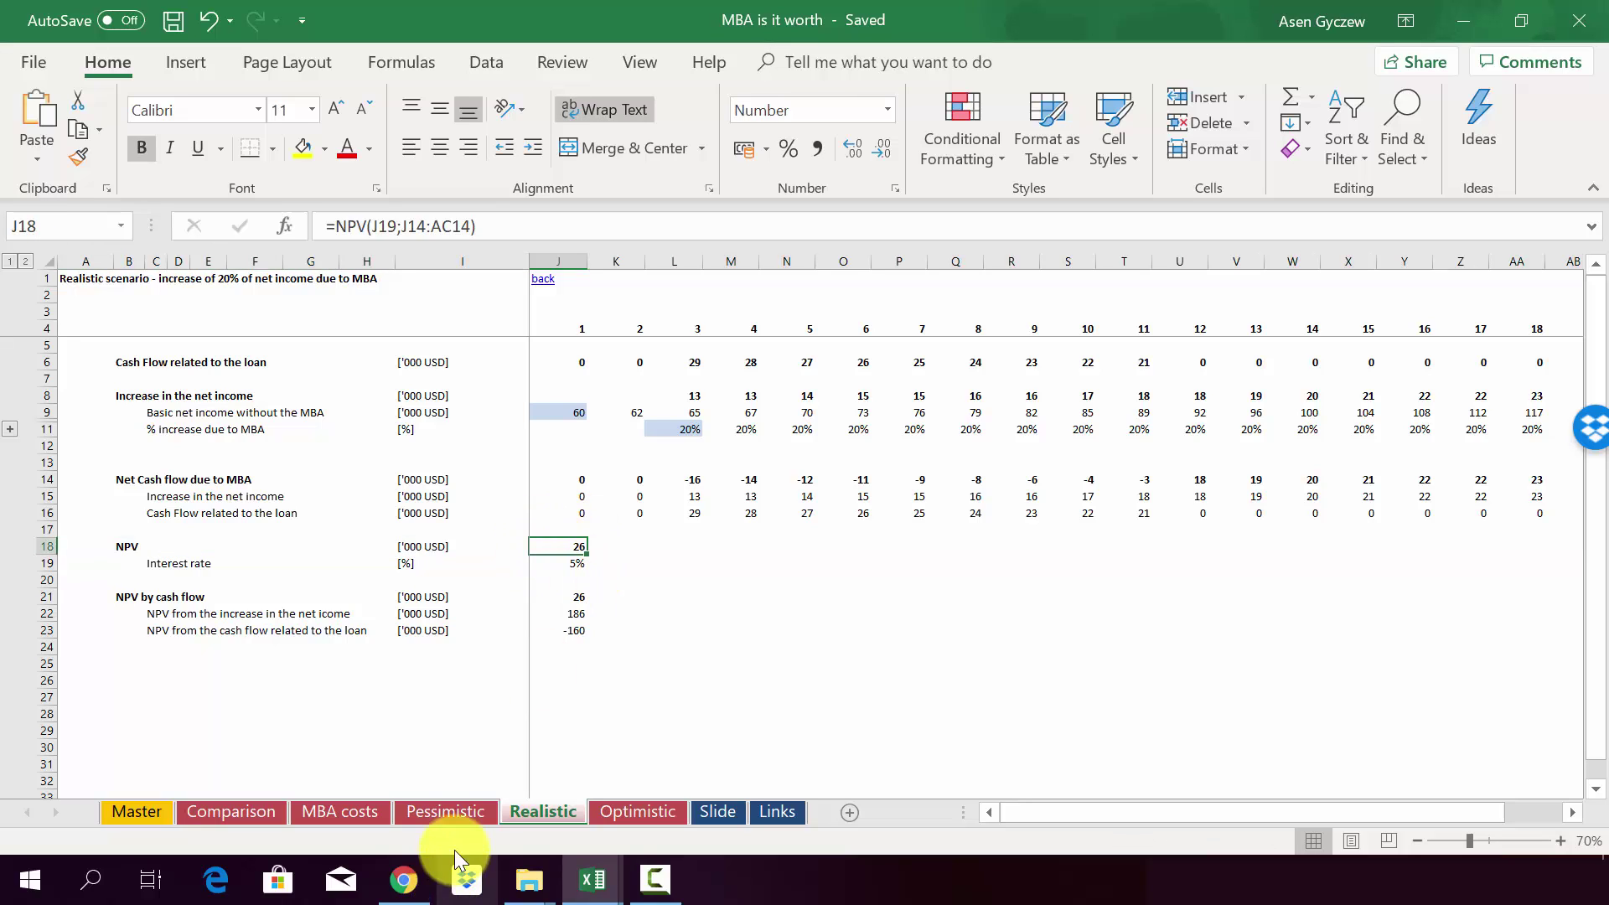
{"action": "left_click", "coordinate": [471, 810]}
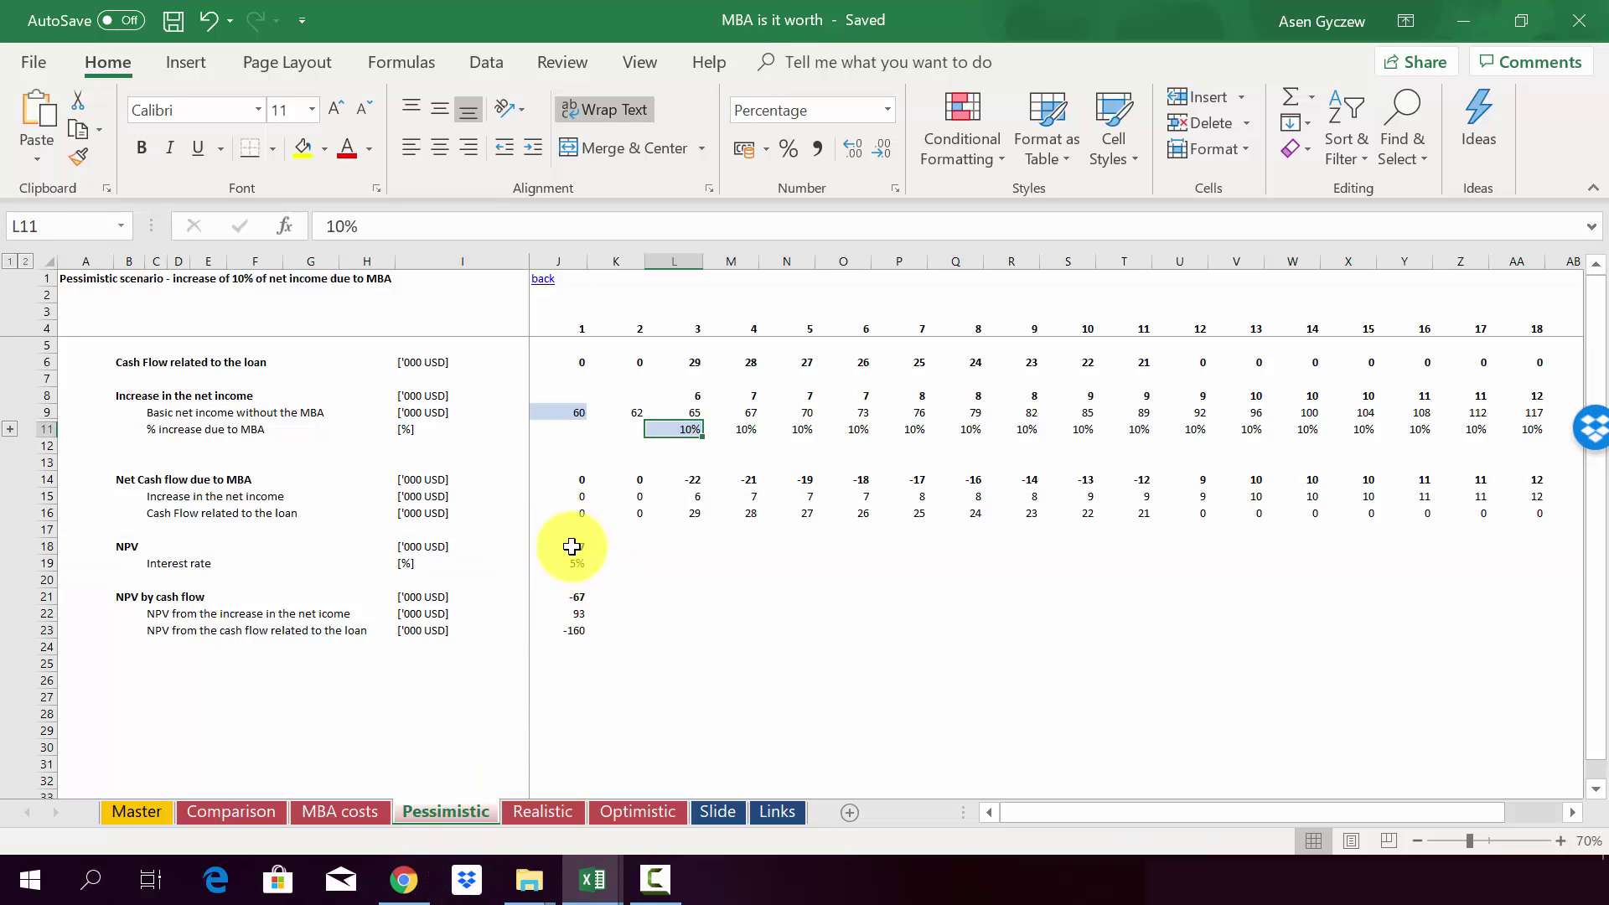
{"action": "left_click", "coordinate": [553, 812]}
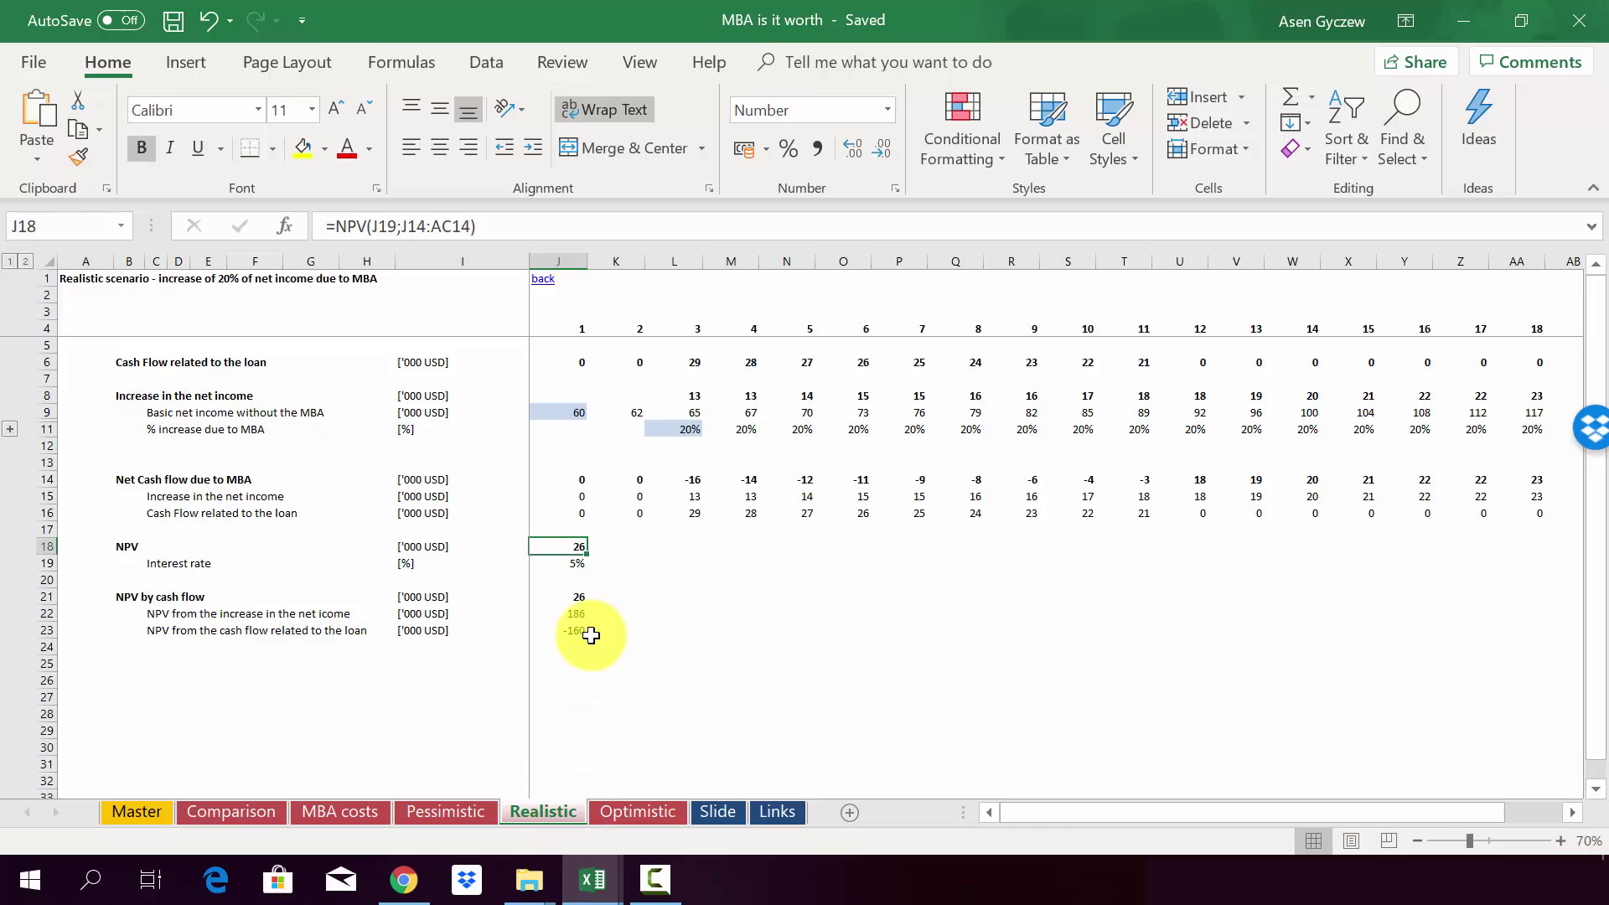
Review the Realistic income-increase NPV in J22, loan cash flow NPV and overall NPV against Pessimistic
{"action": "left_click", "coordinate": [49, 614]}
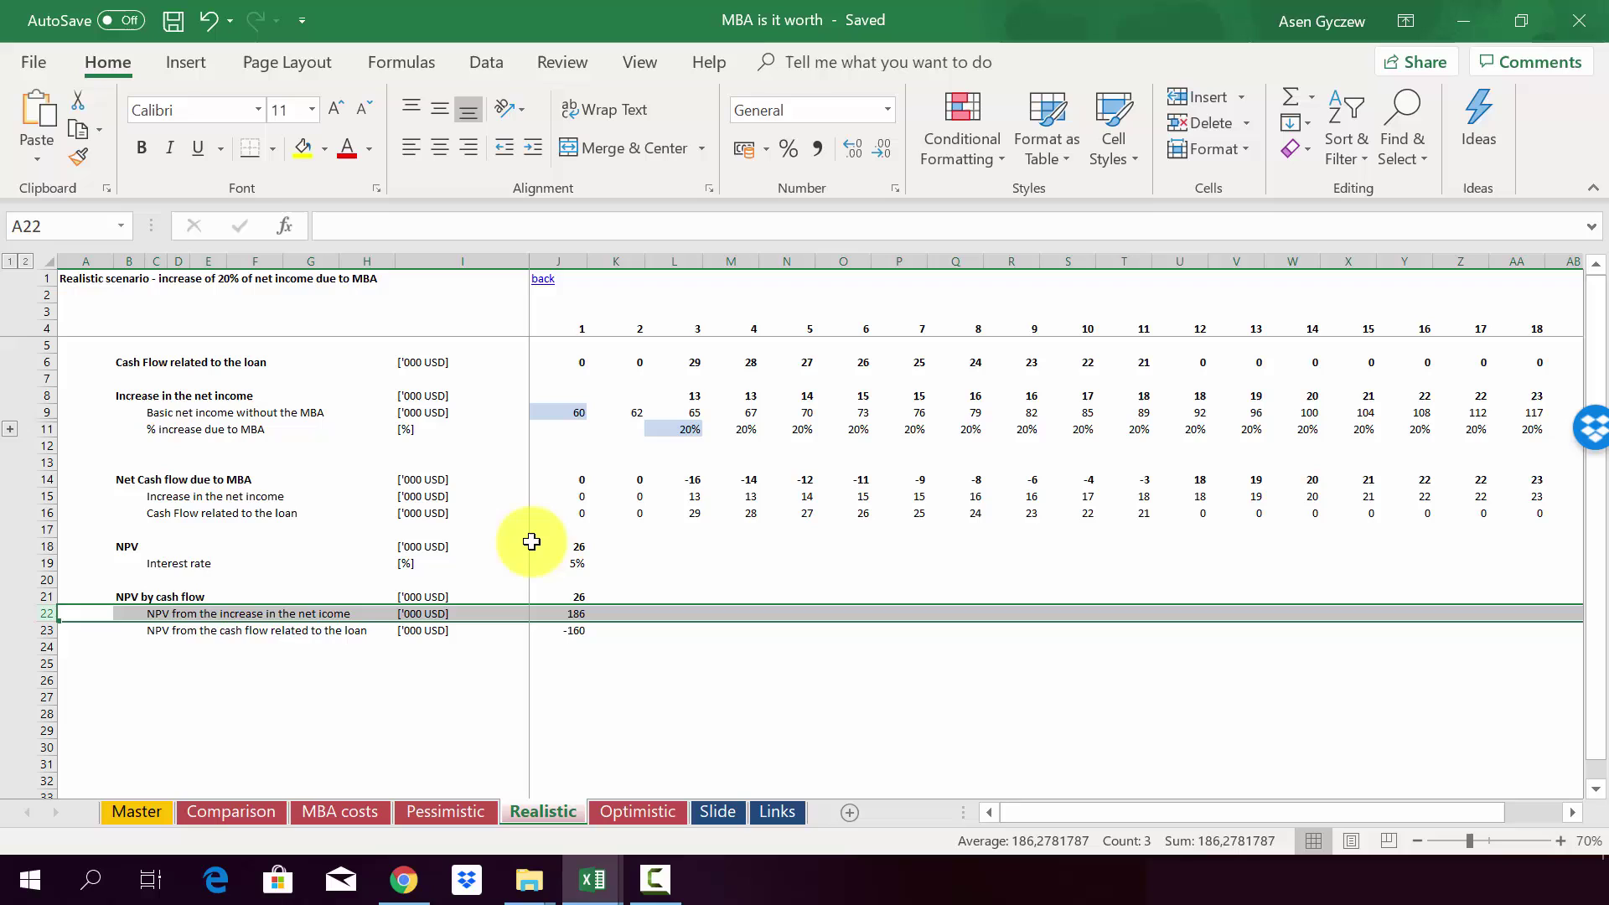
{"action": "left_click", "coordinate": [484, 811]}
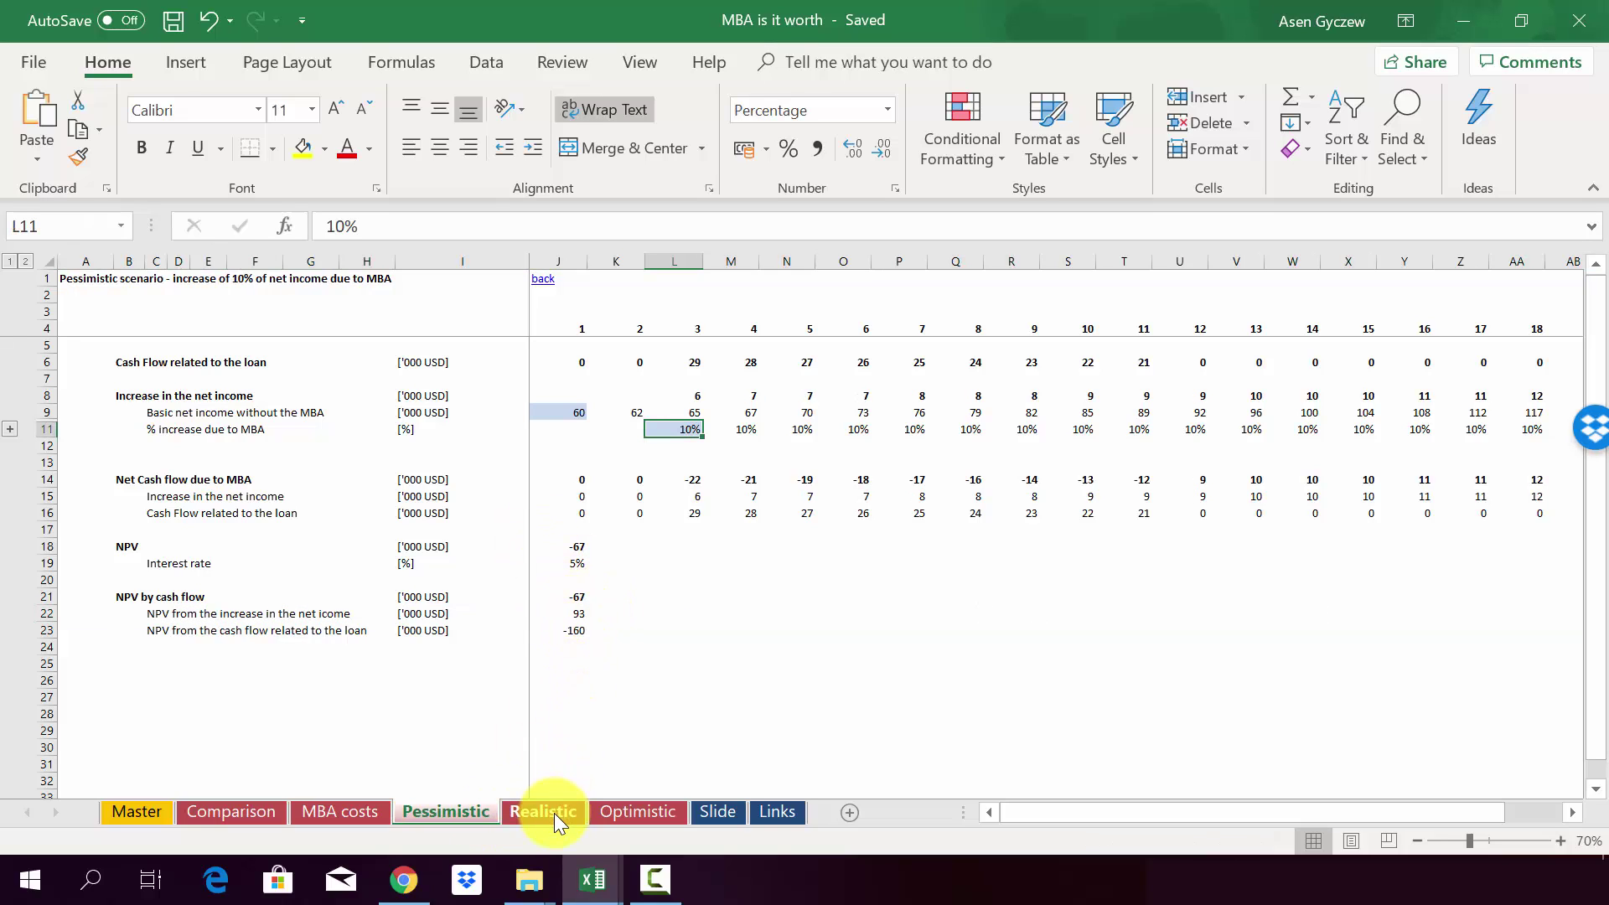
{"action": "left_click", "coordinate": [548, 813]}
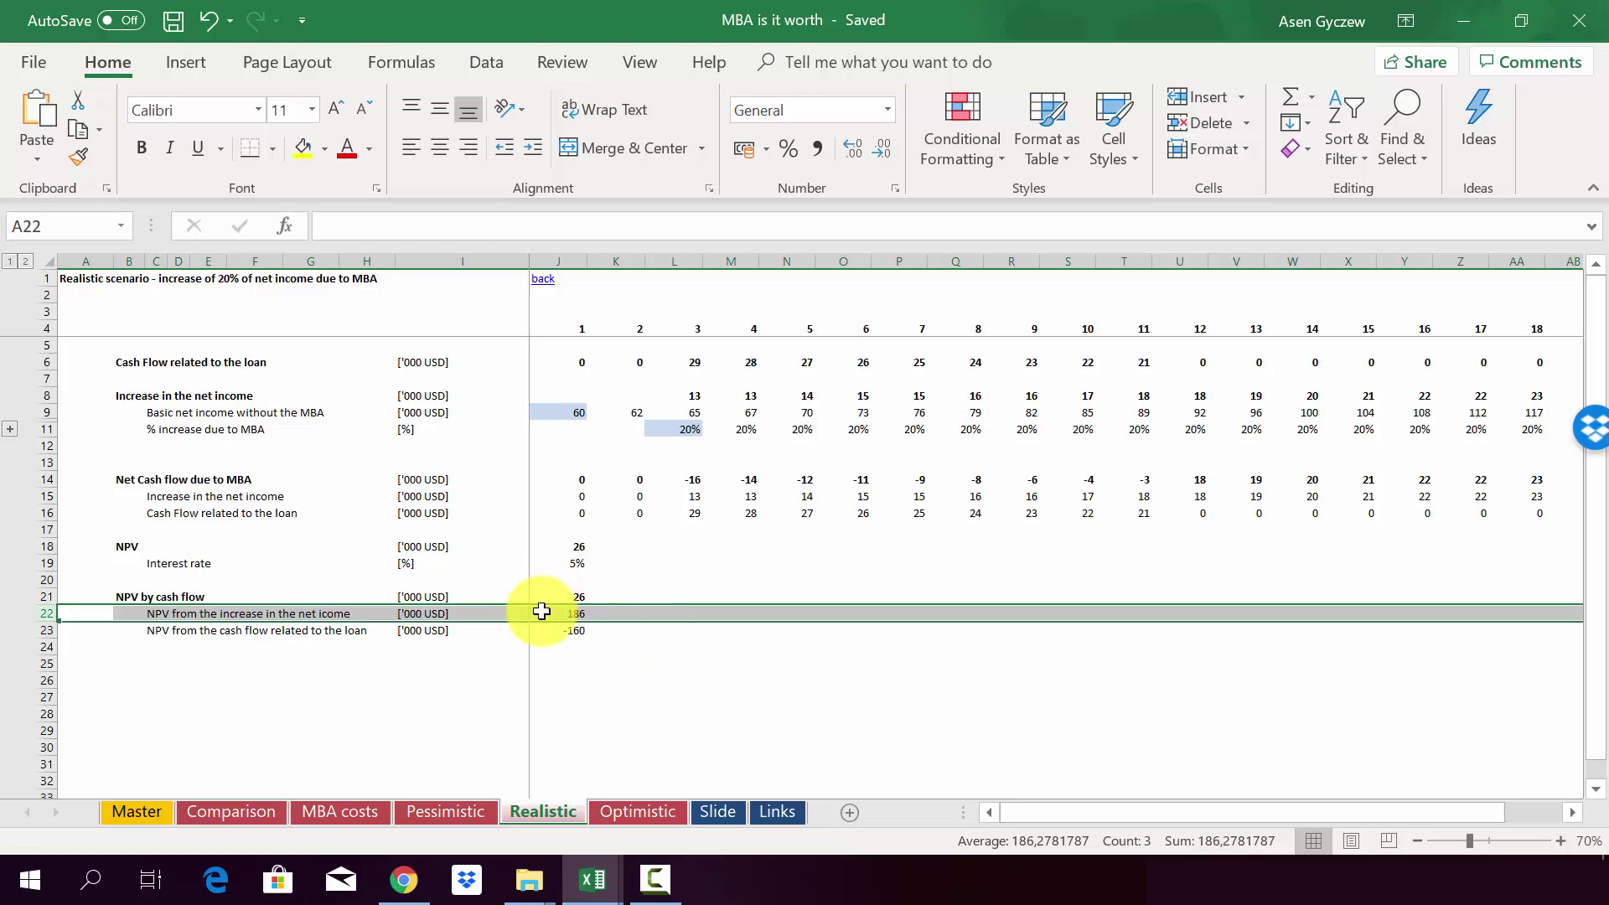
{"action": "left_click", "coordinate": [542, 612]}
{"action": "left_click", "coordinate": [47, 629]}
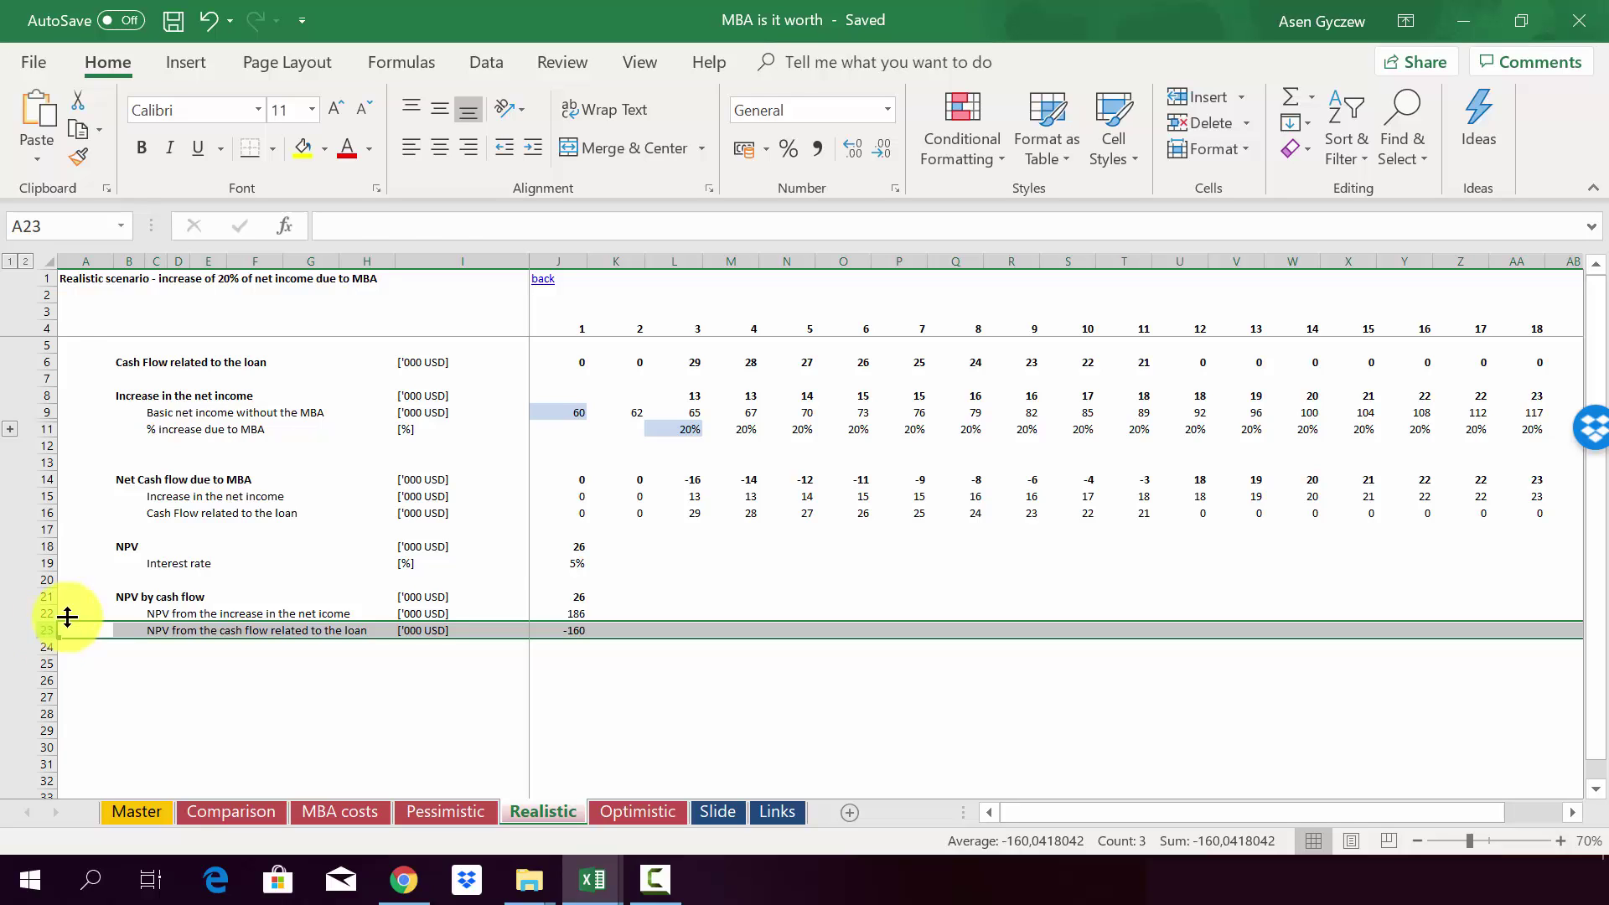
{"action": "left_click", "coordinate": [546, 543]}
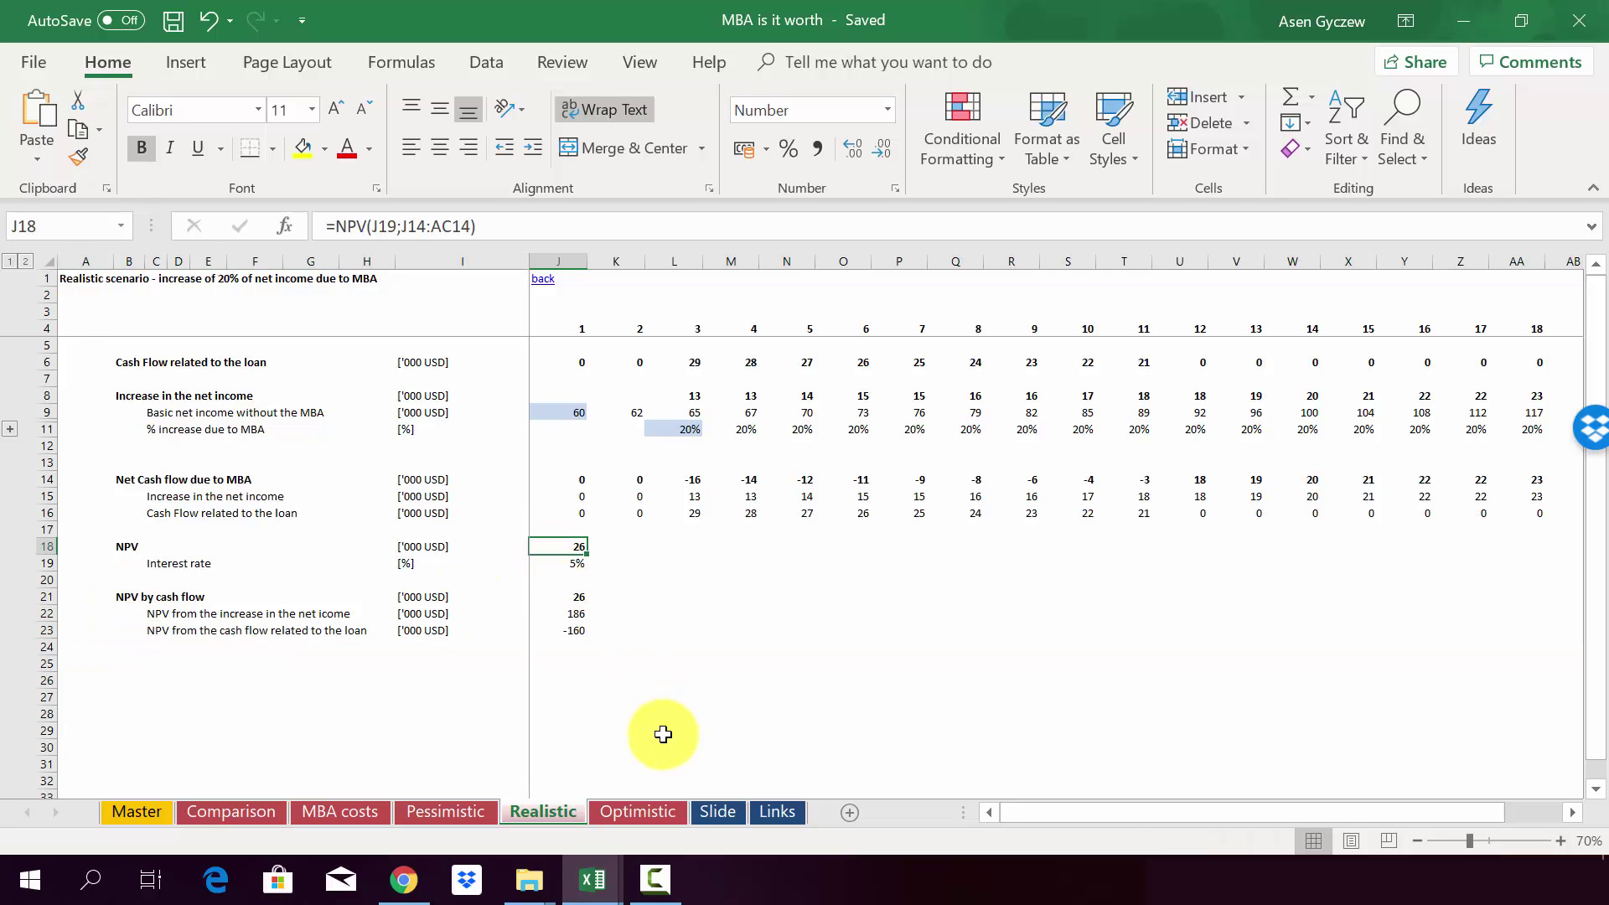
On the Optimistic sheet, inspect the year-4 and year-5 net cash flow formulas in M14 and N14
{"action": "left_click", "coordinate": [647, 808]}
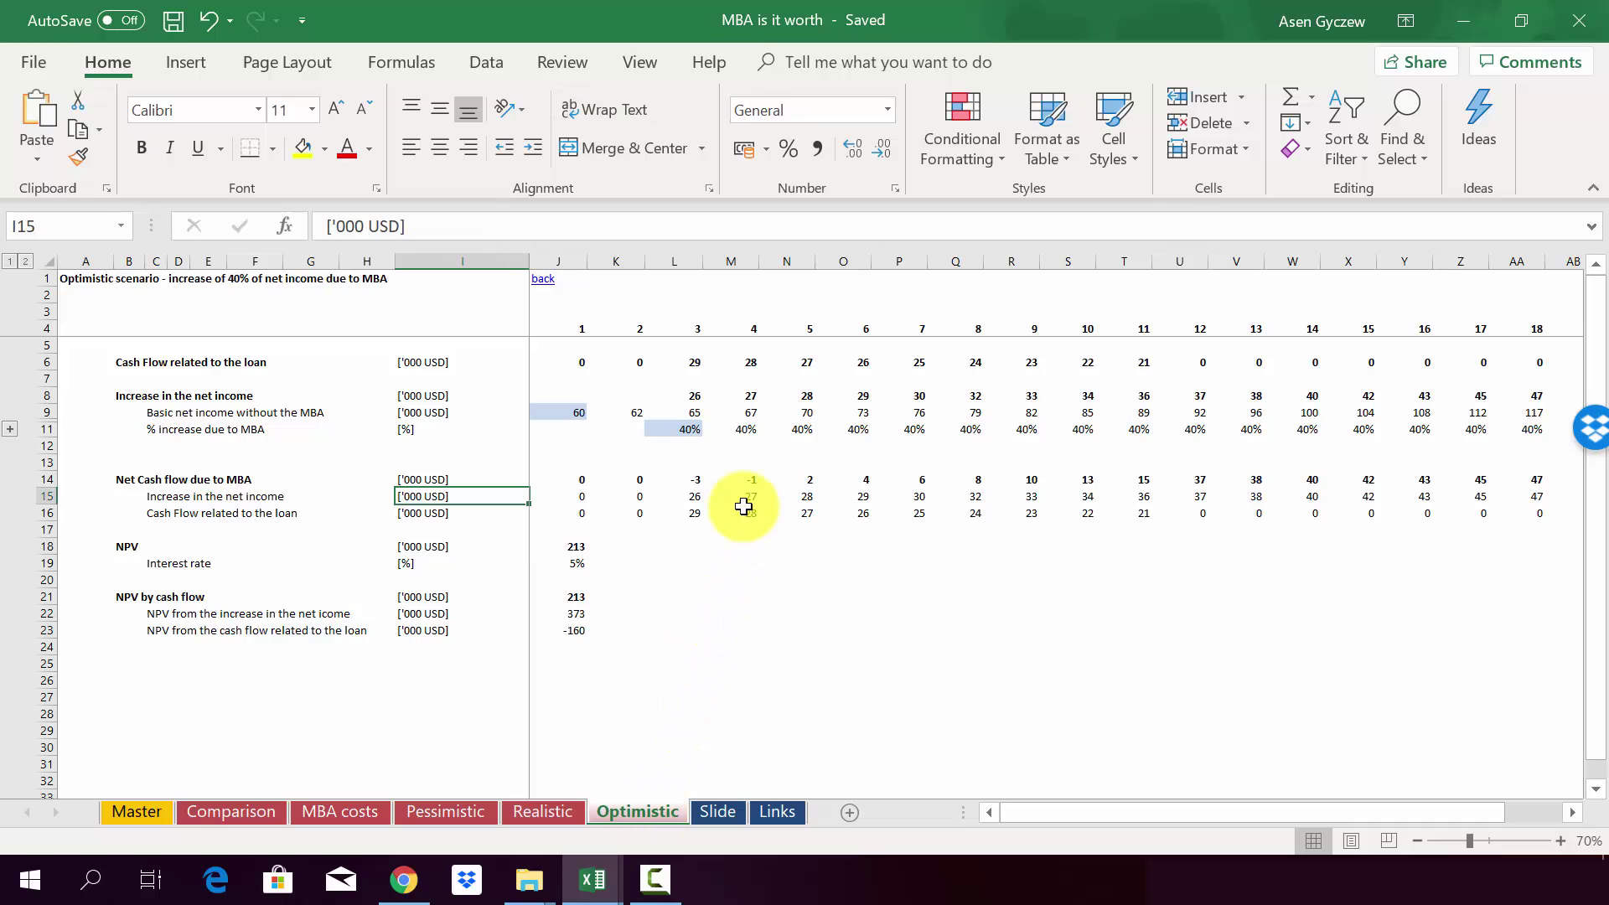
{"action": "left_click", "coordinate": [735, 479]}
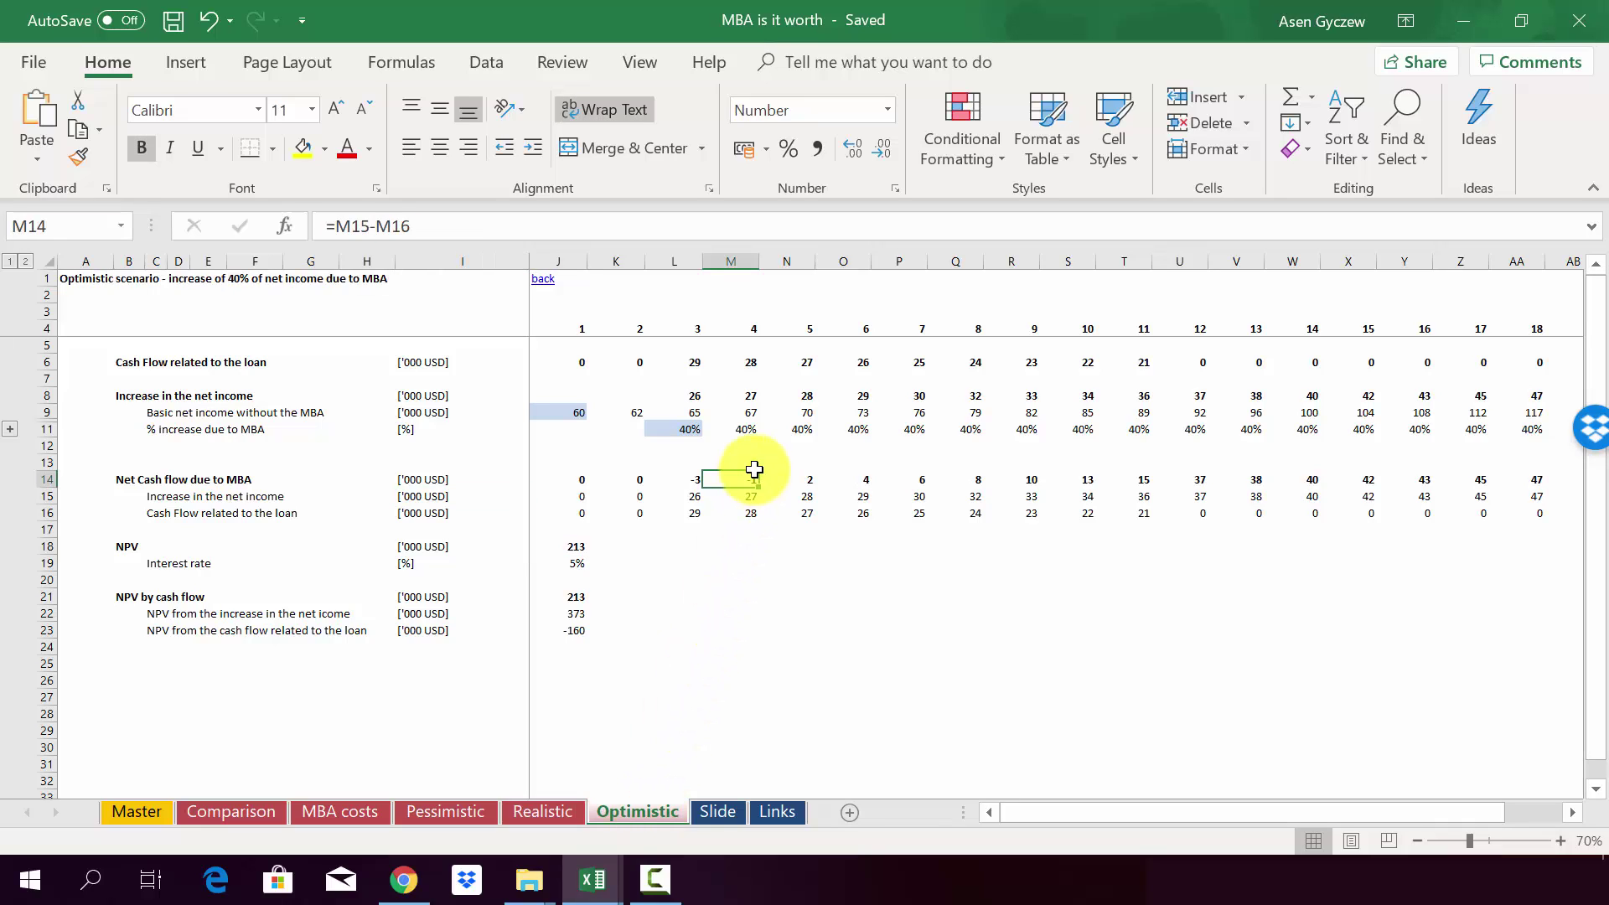
{"action": "left_click", "coordinate": [734, 260]}
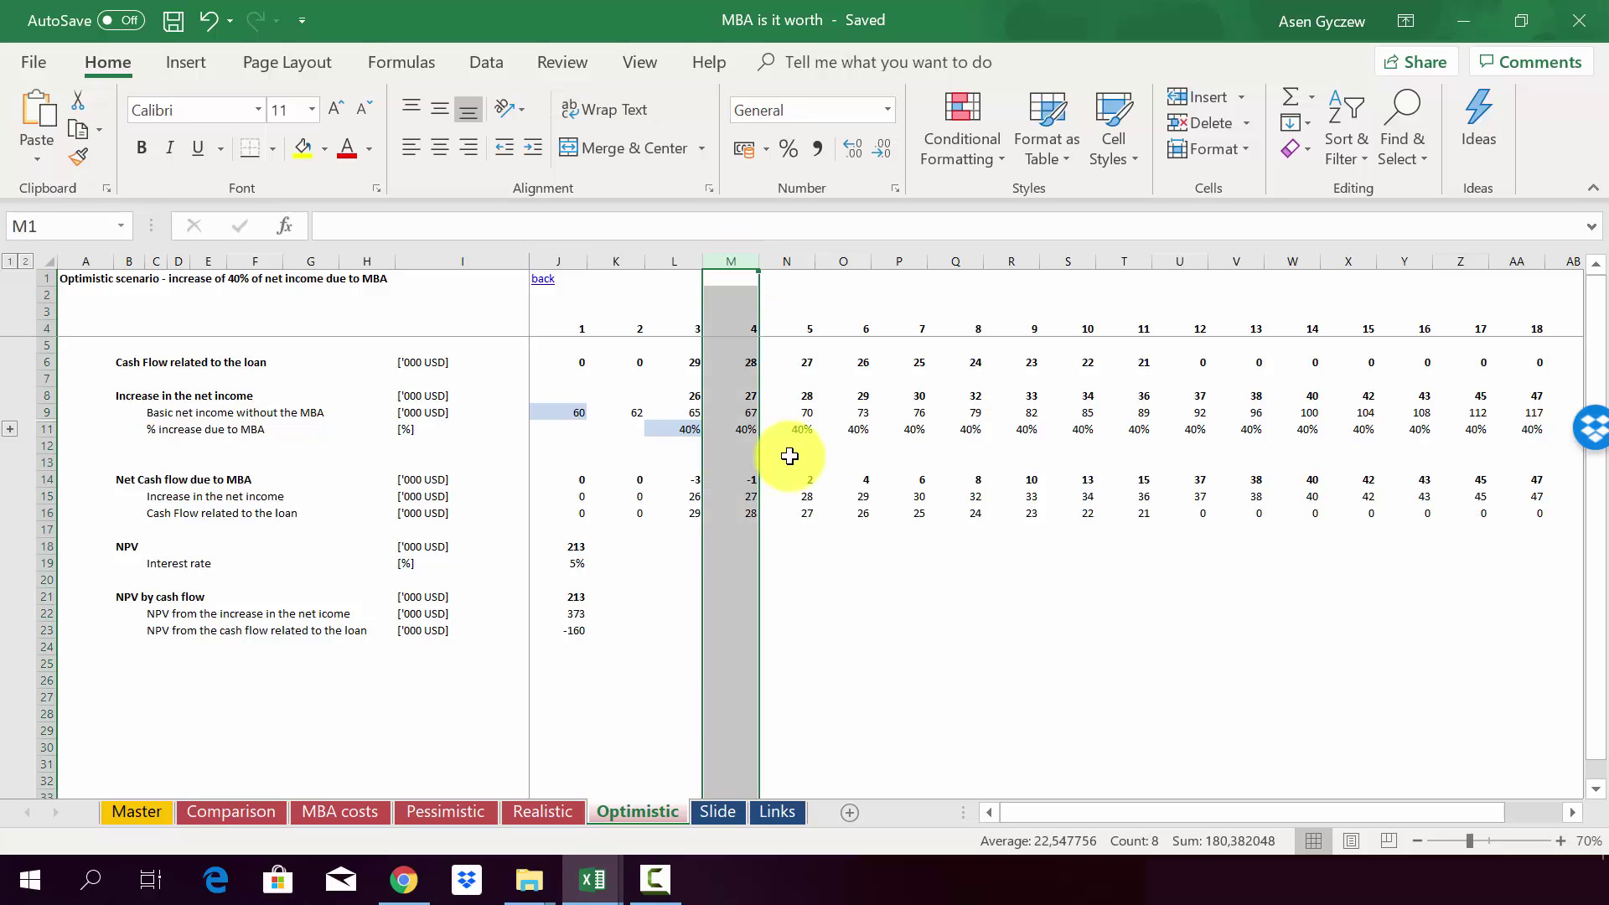
{"action": "left_click", "coordinate": [796, 261]}
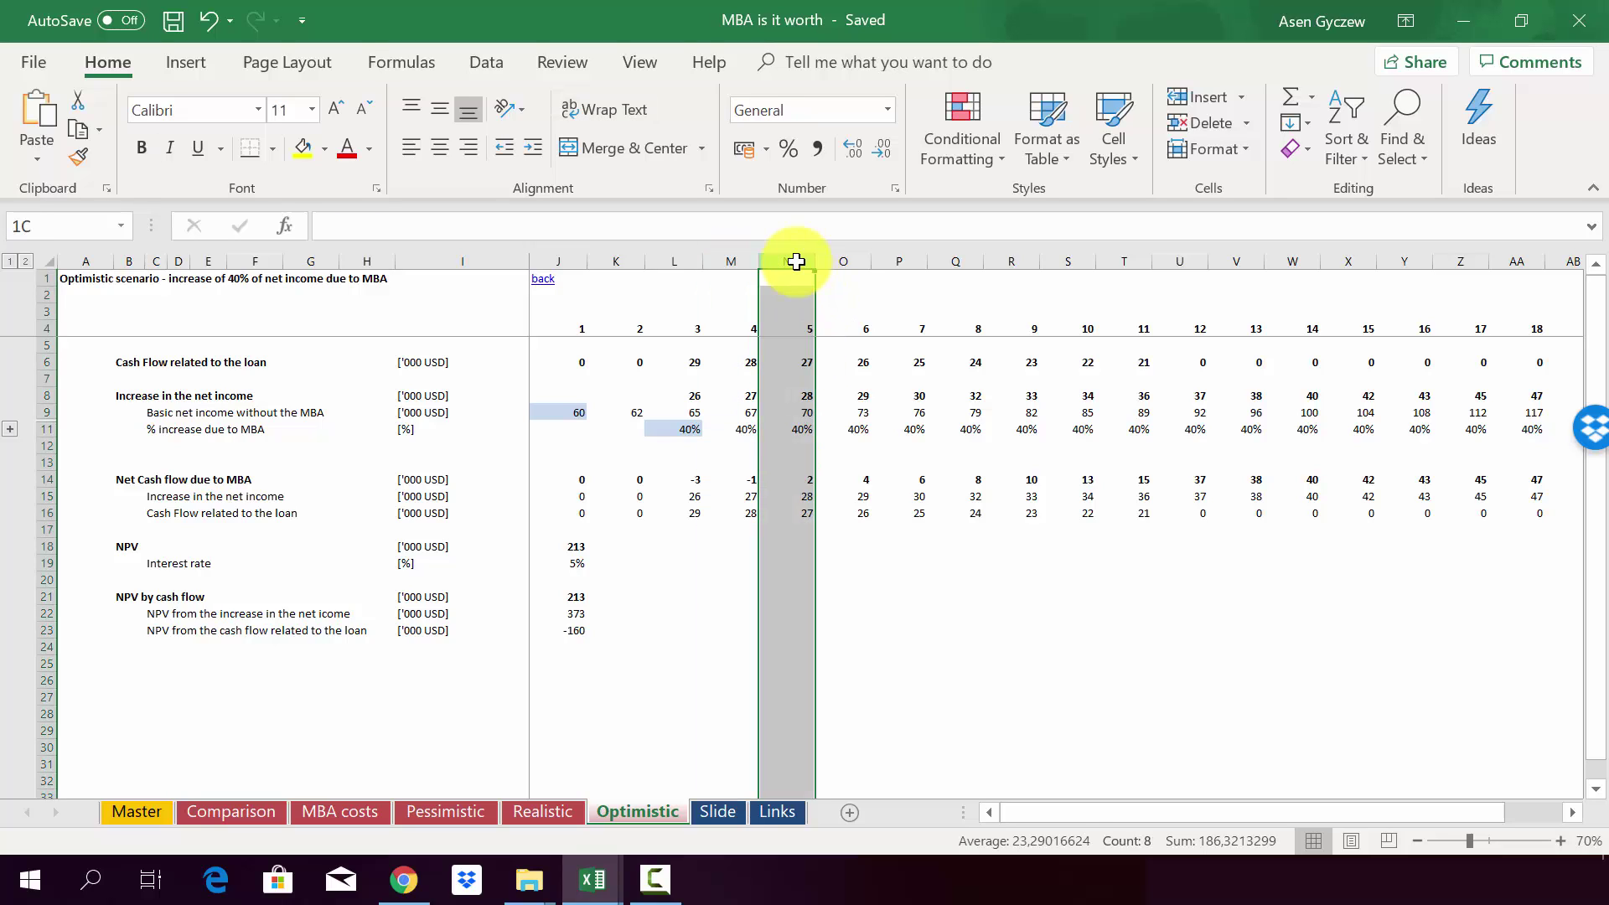
{"action": "left_click", "coordinate": [790, 483]}
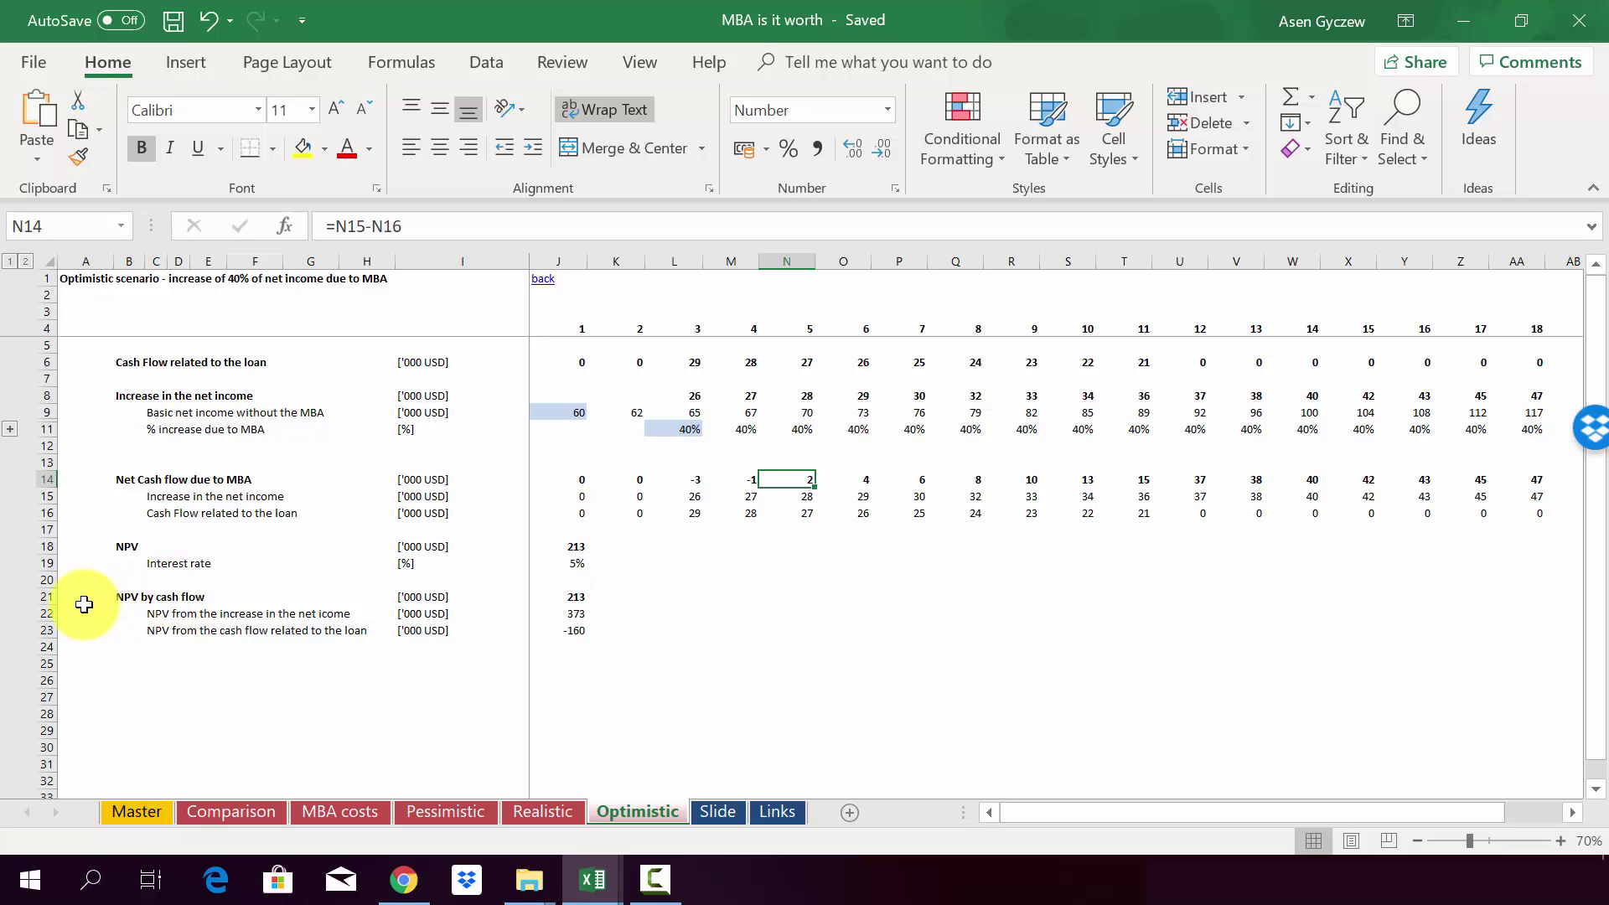
Check the Optimistic net income increase NPV formula and where the yearly income increase comes from
{"action": "left_click", "coordinate": [40, 614]}
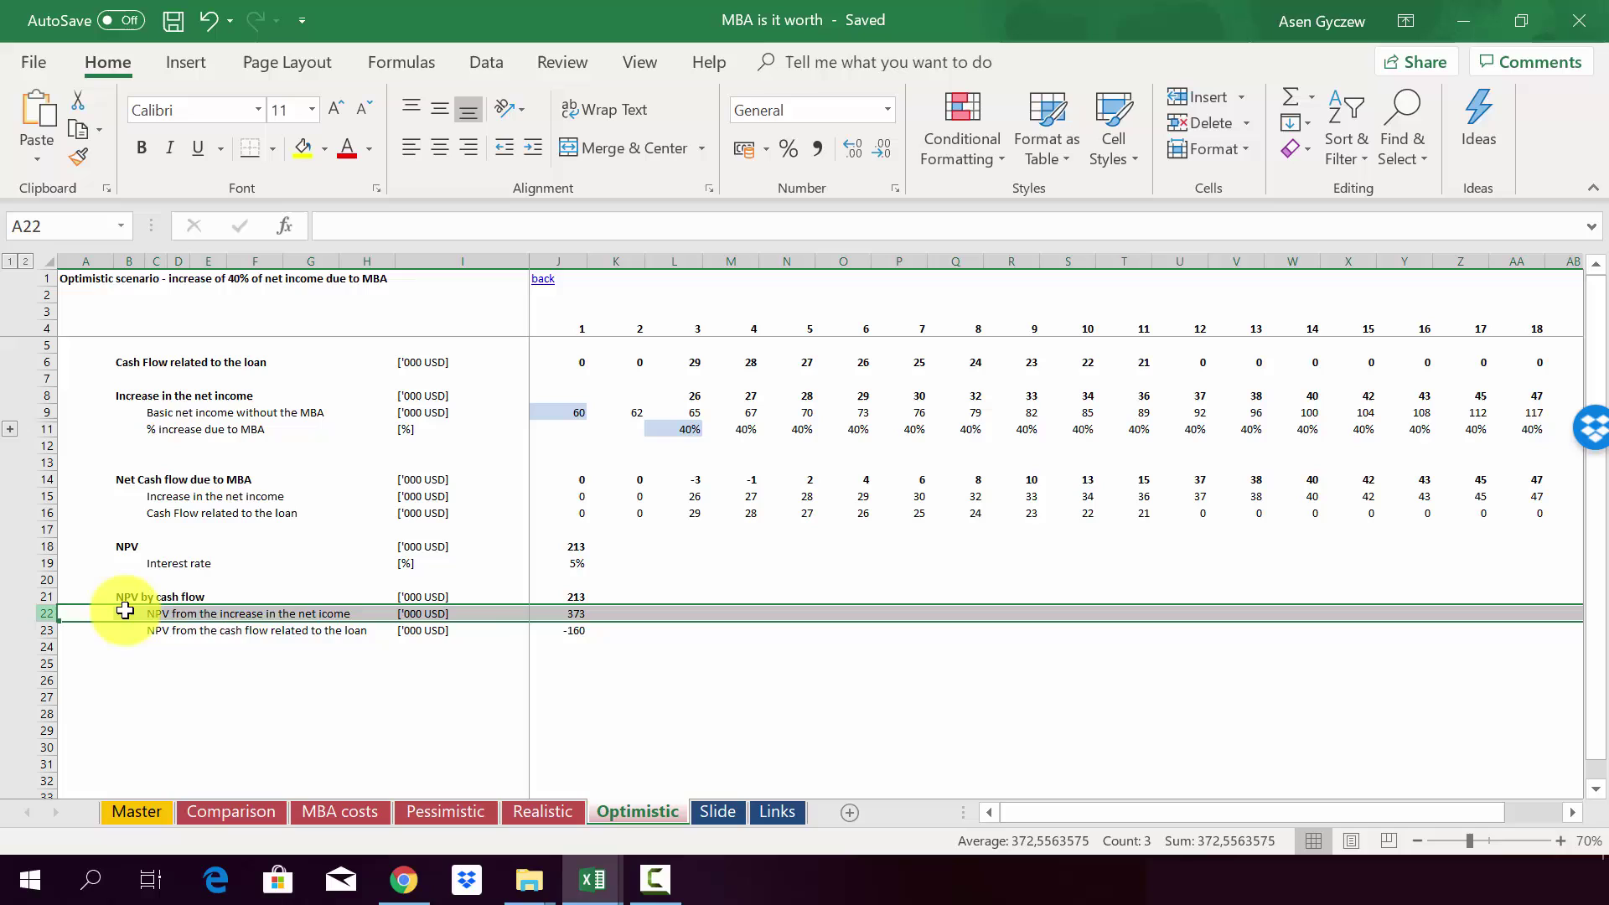
{"action": "left_click", "coordinate": [552, 610]}
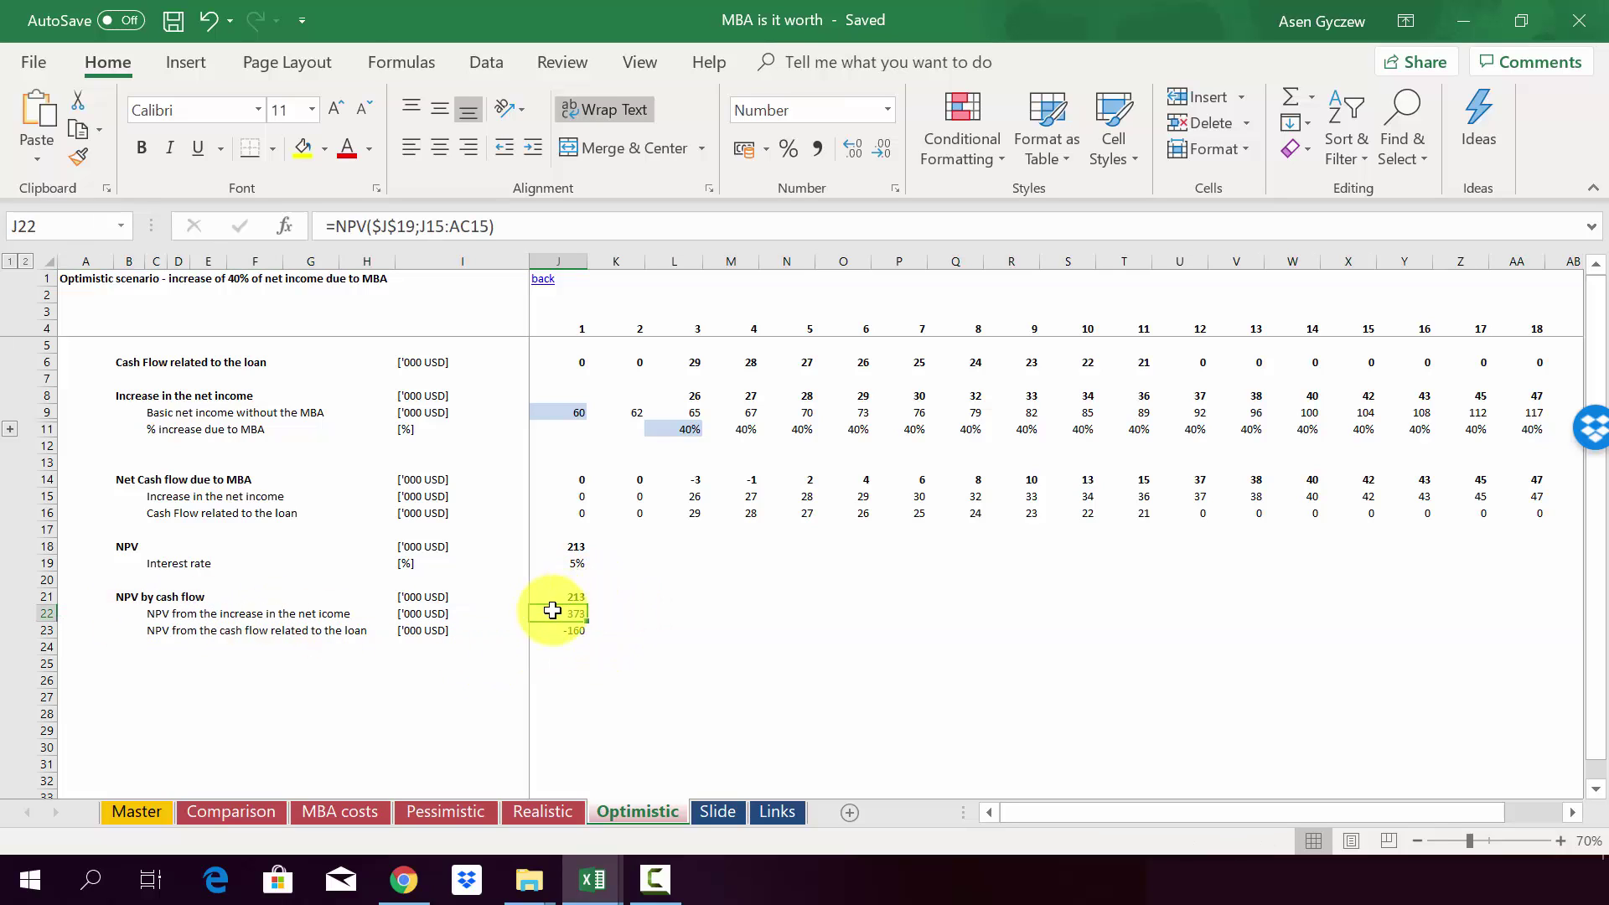
{"action": "left_click", "coordinate": [43, 613]}
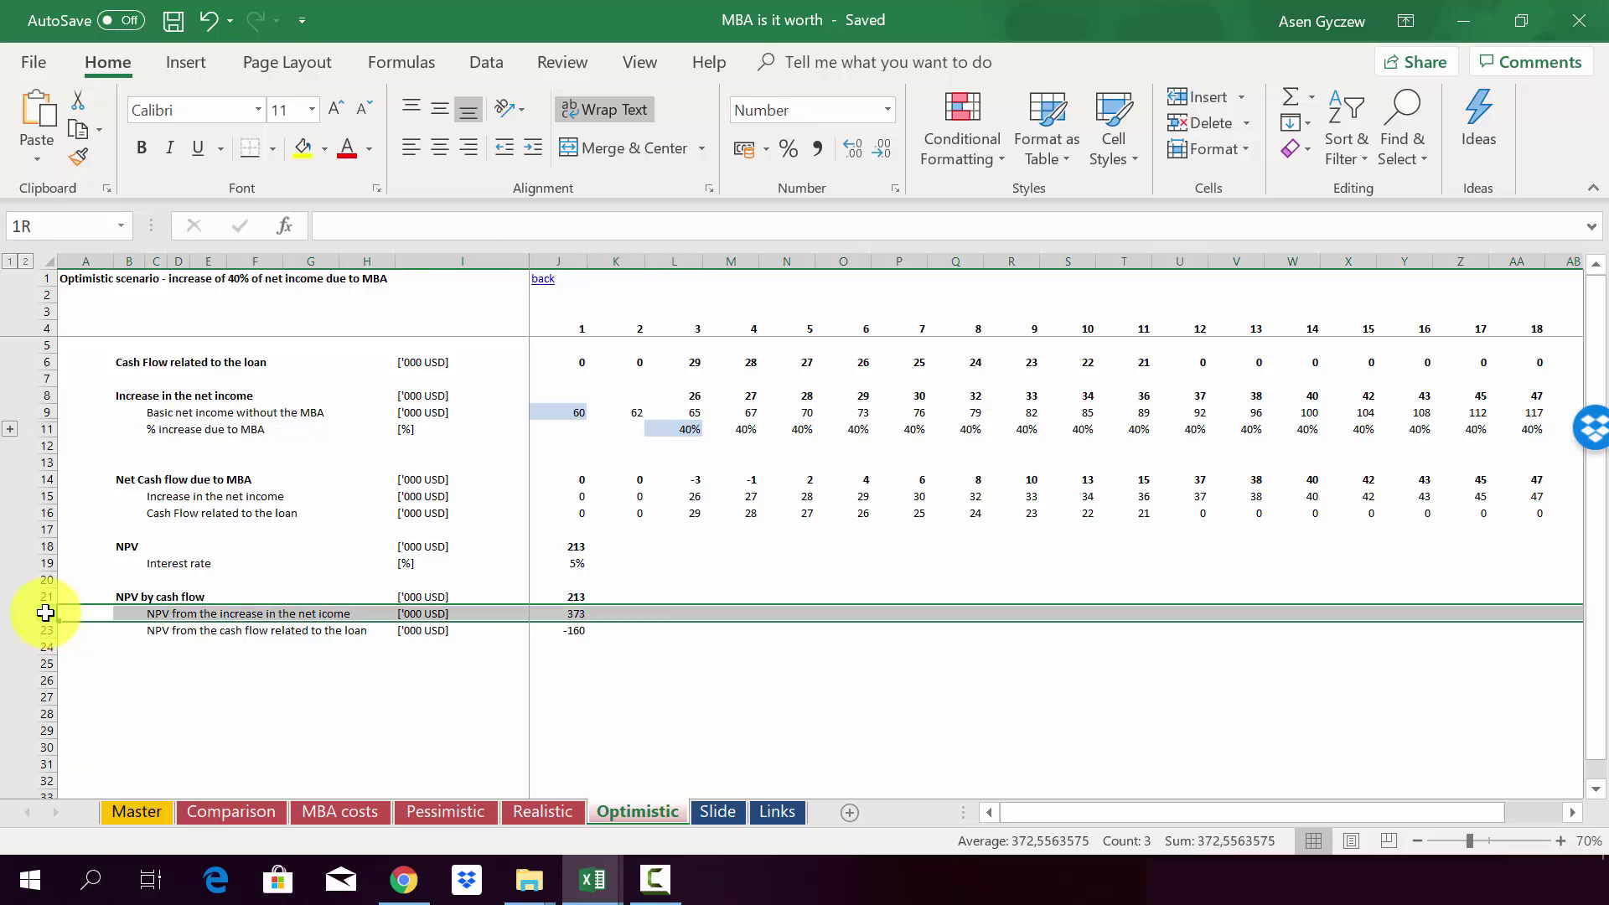
{"action": "left_click", "coordinate": [547, 611]}
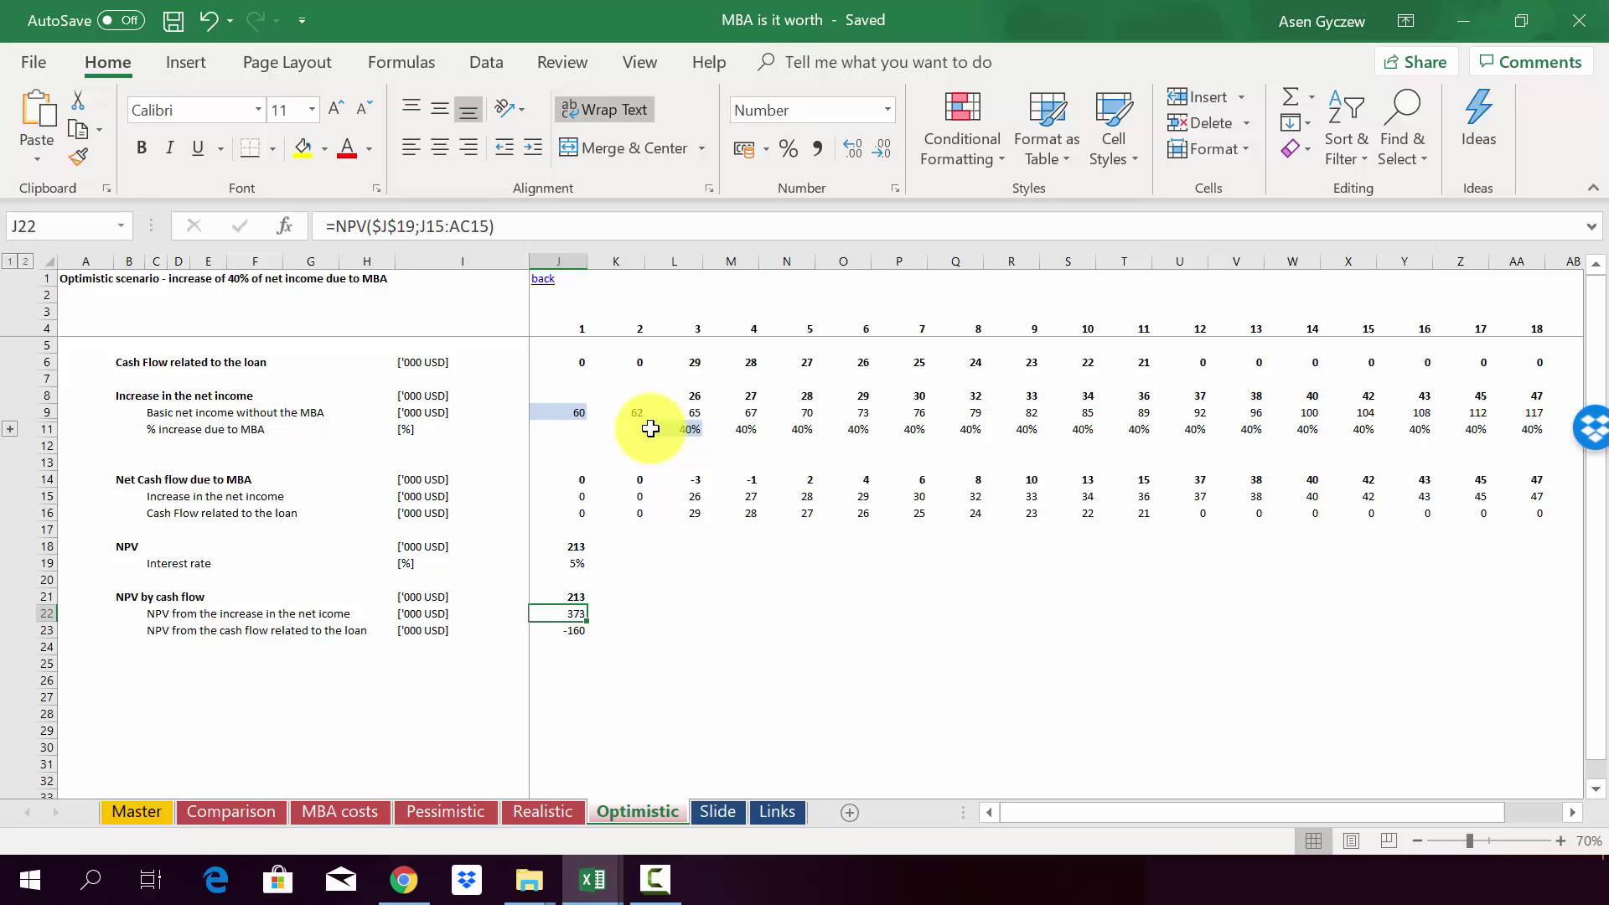
{"action": "left_click", "coordinate": [559, 502]}
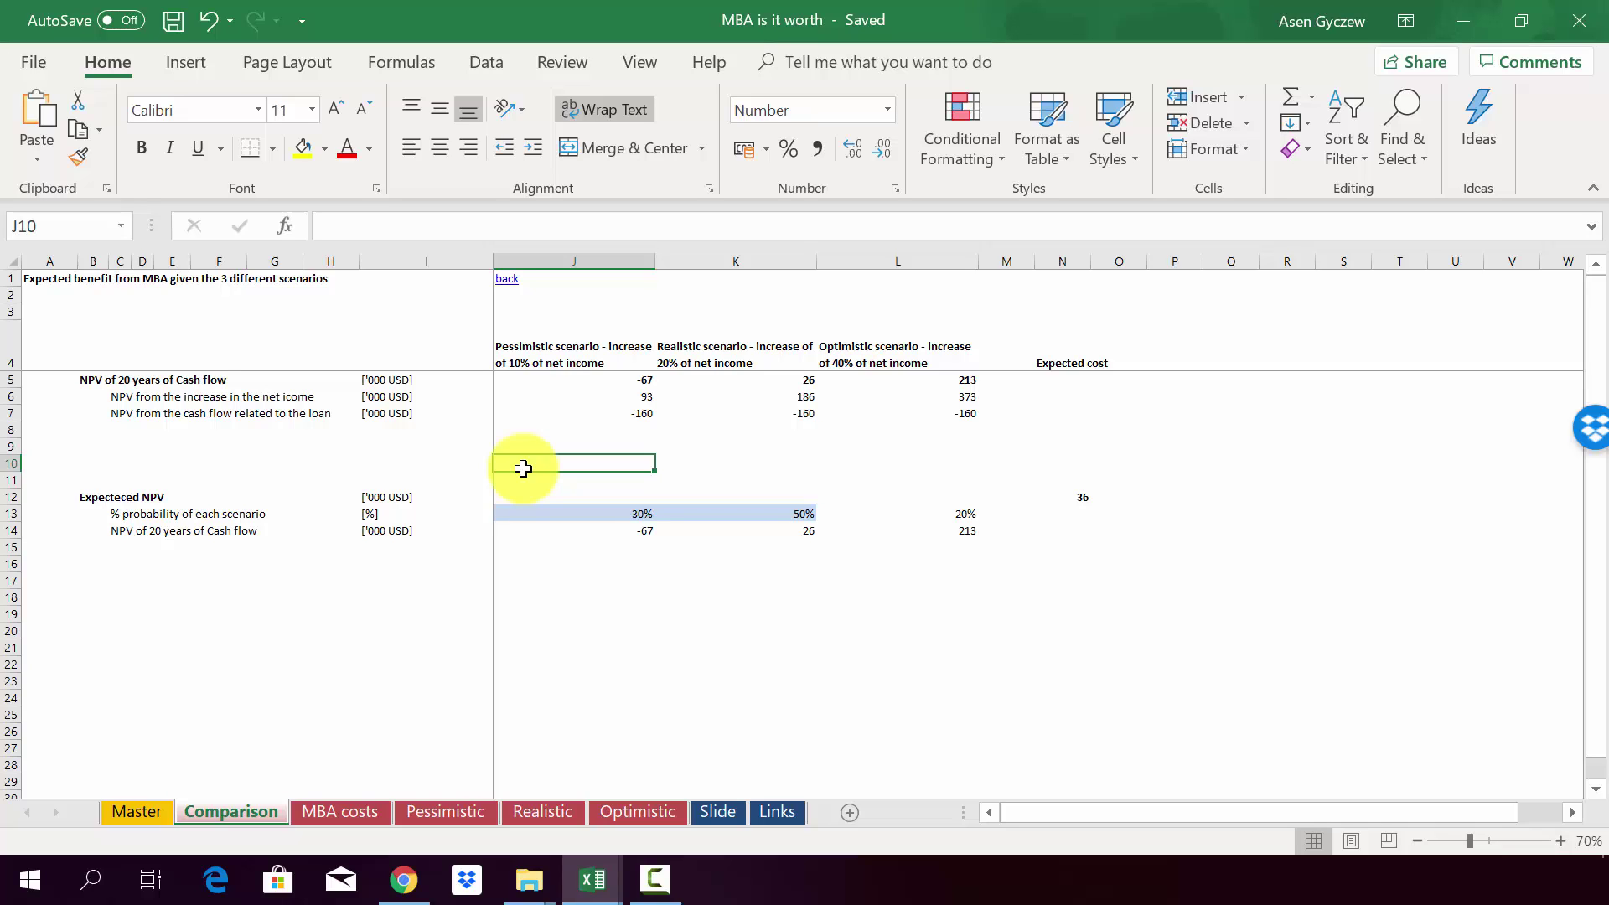
{"action": "left_click", "coordinate": [575, 257]}
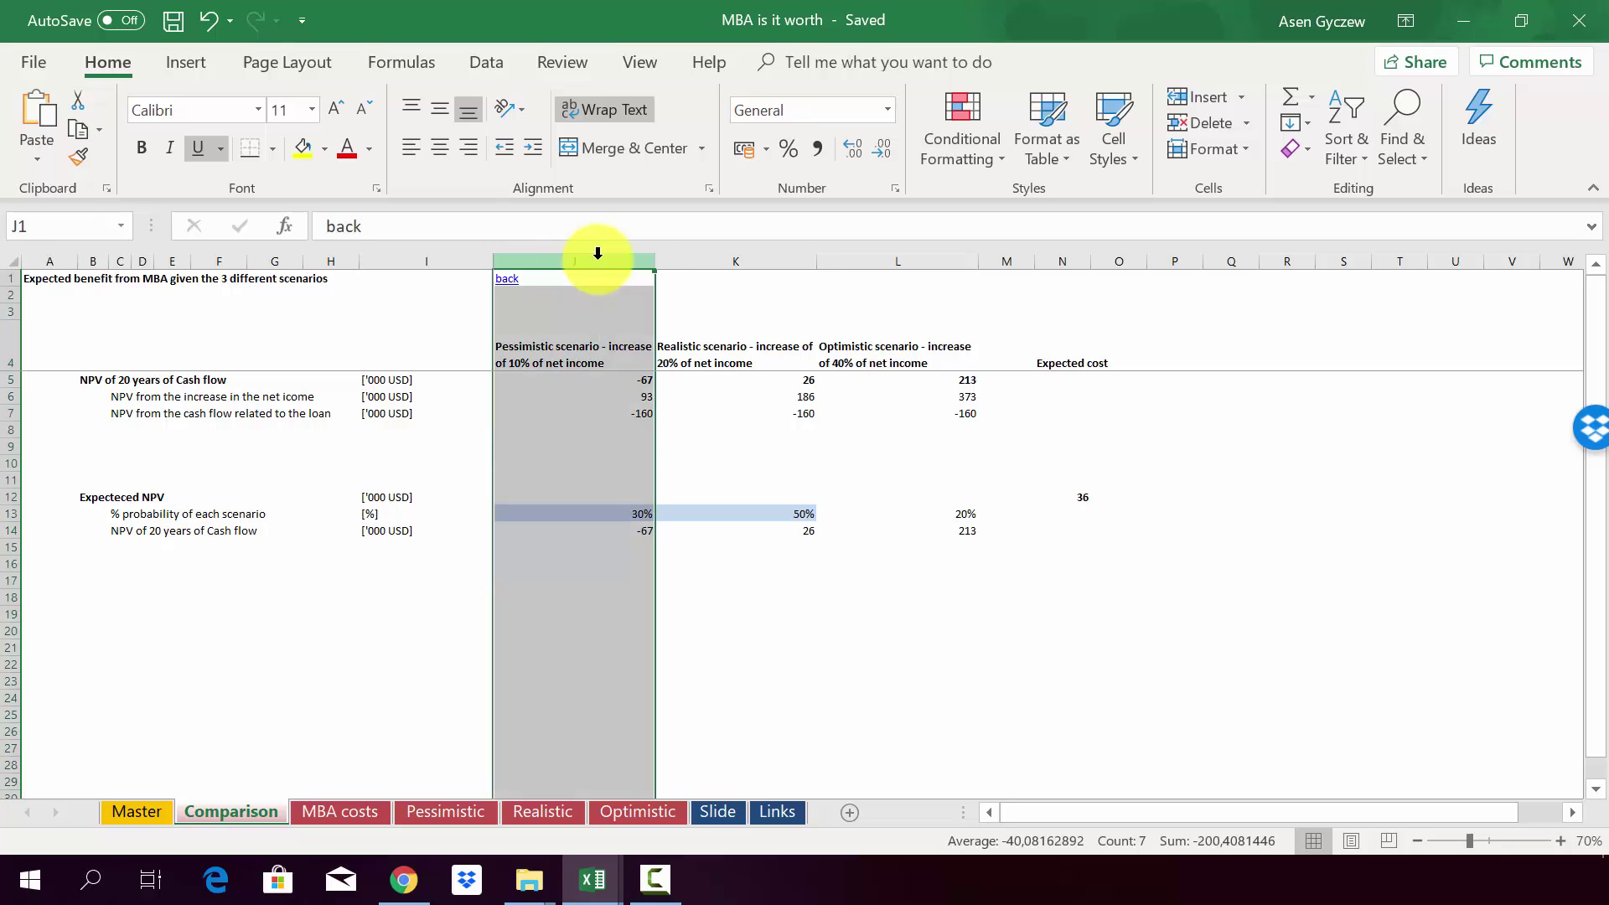
{"action": "left_click", "coordinate": [802, 260]}
{"action": "left_click", "coordinate": [919, 259]}
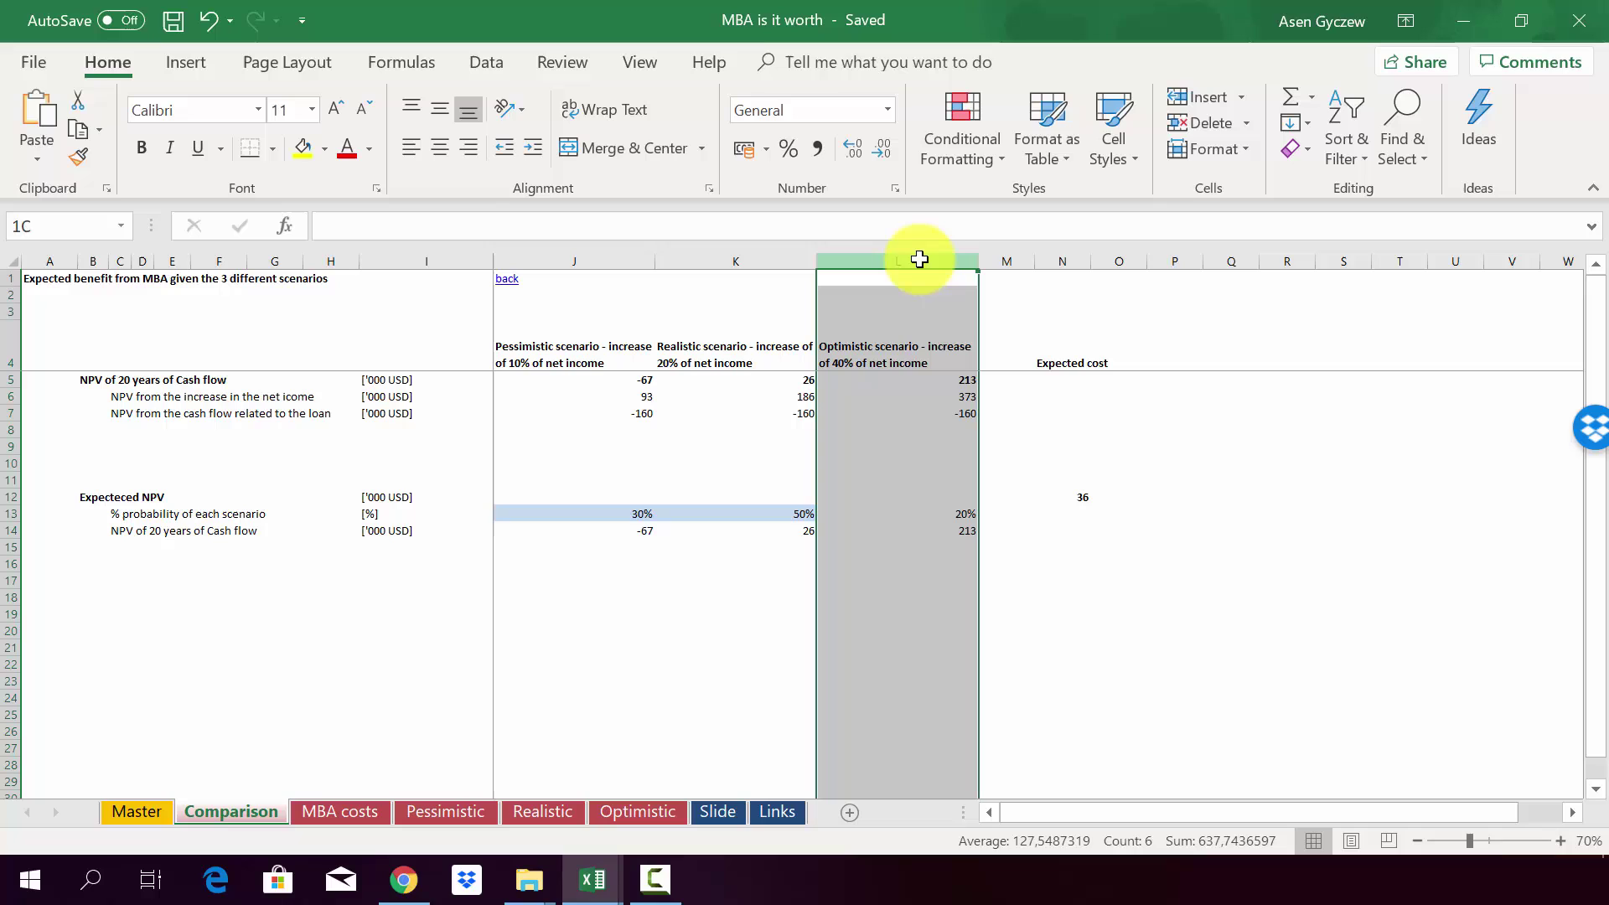
{"action": "left_click", "coordinate": [499, 414]}
{"action": "left_click", "coordinate": [10, 379]}
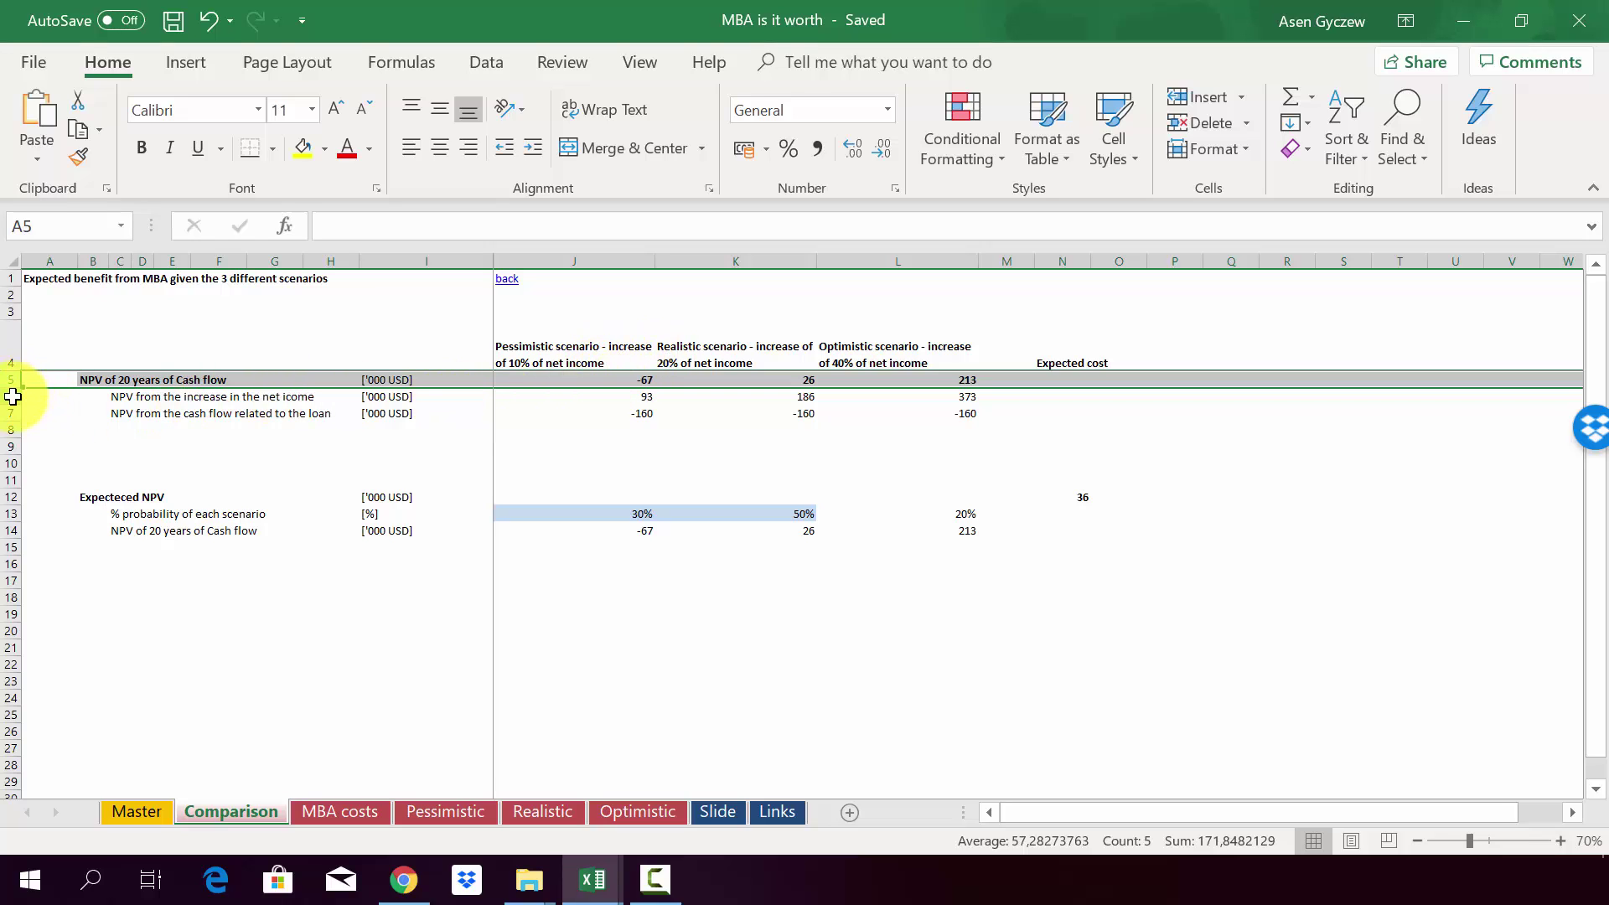
{"action": "left_click", "coordinate": [11, 396]}
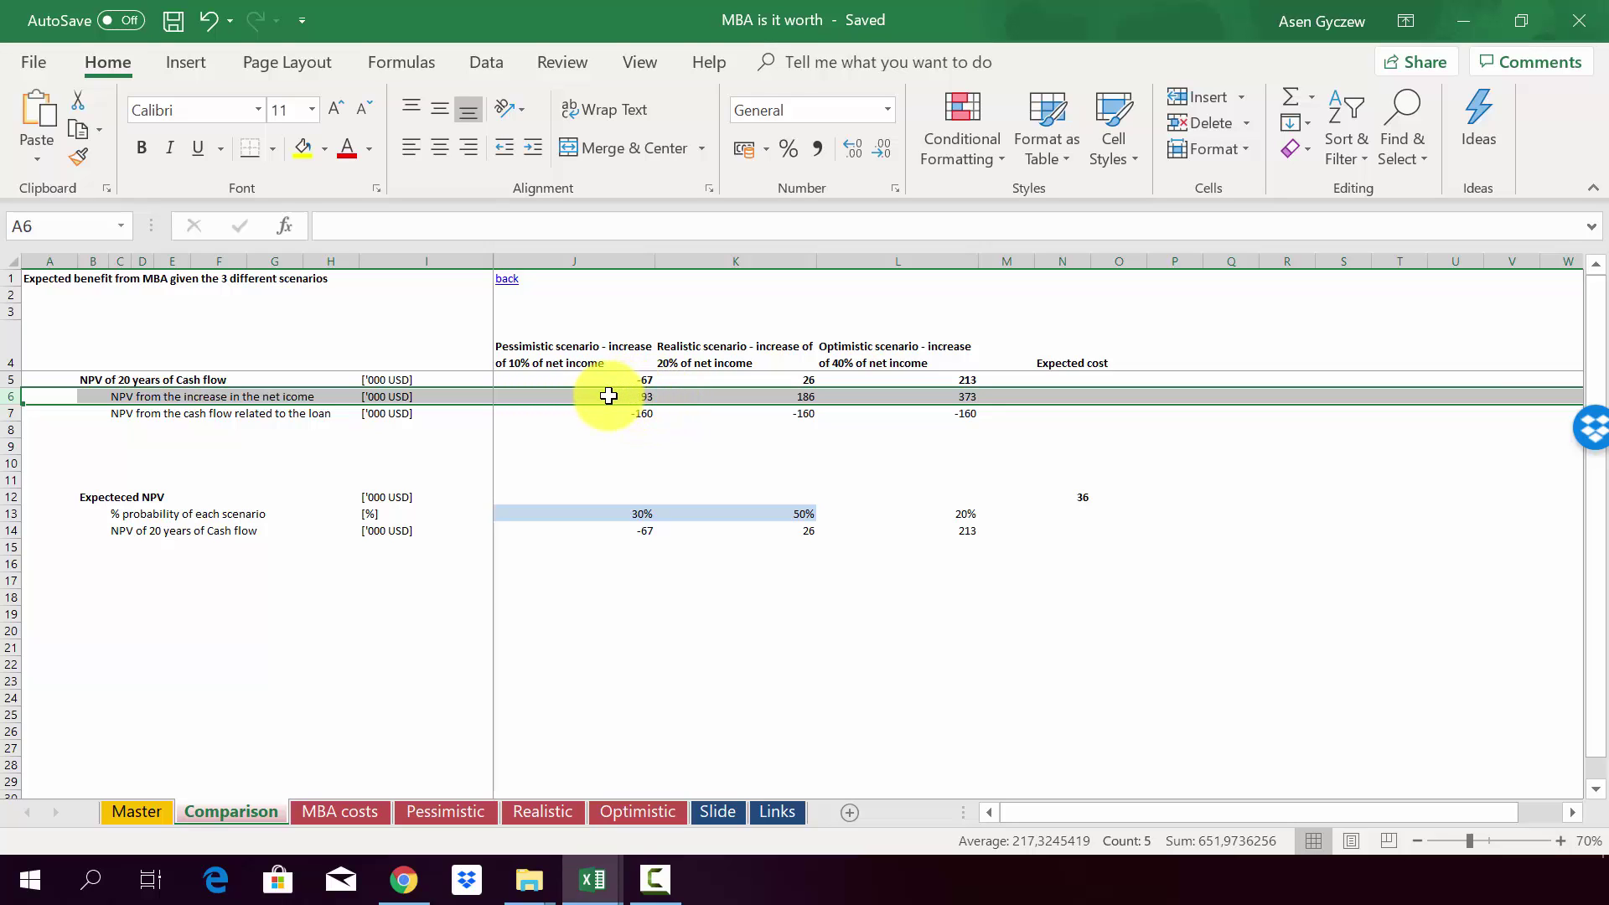
{"action": "left_click", "coordinate": [15, 410]}
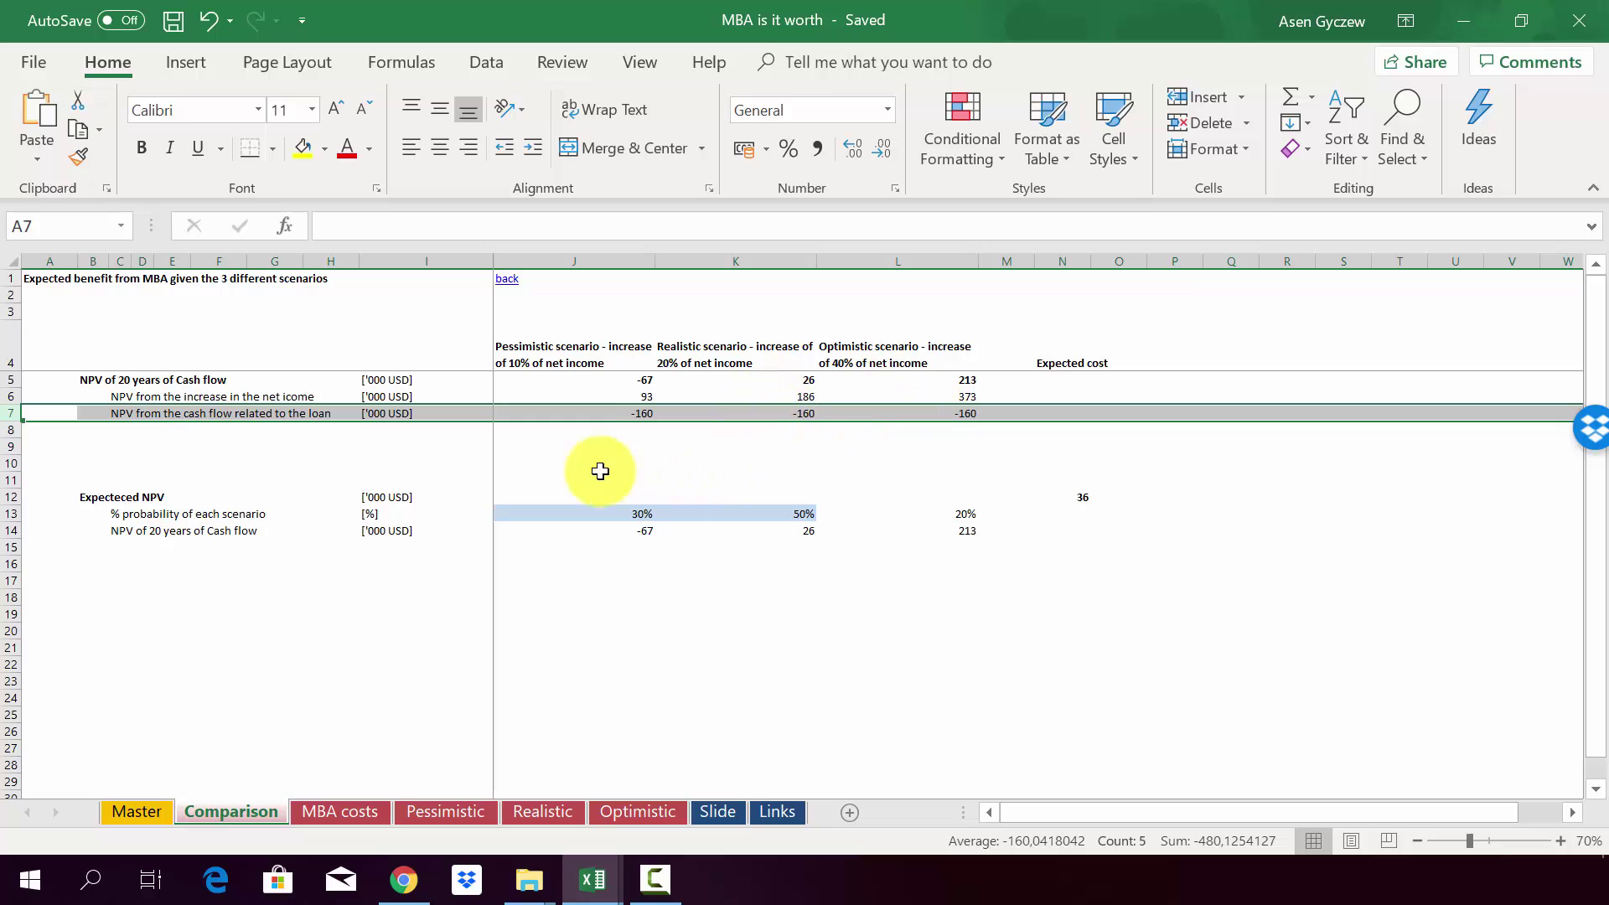
{"action": "left_click", "coordinate": [539, 396]}
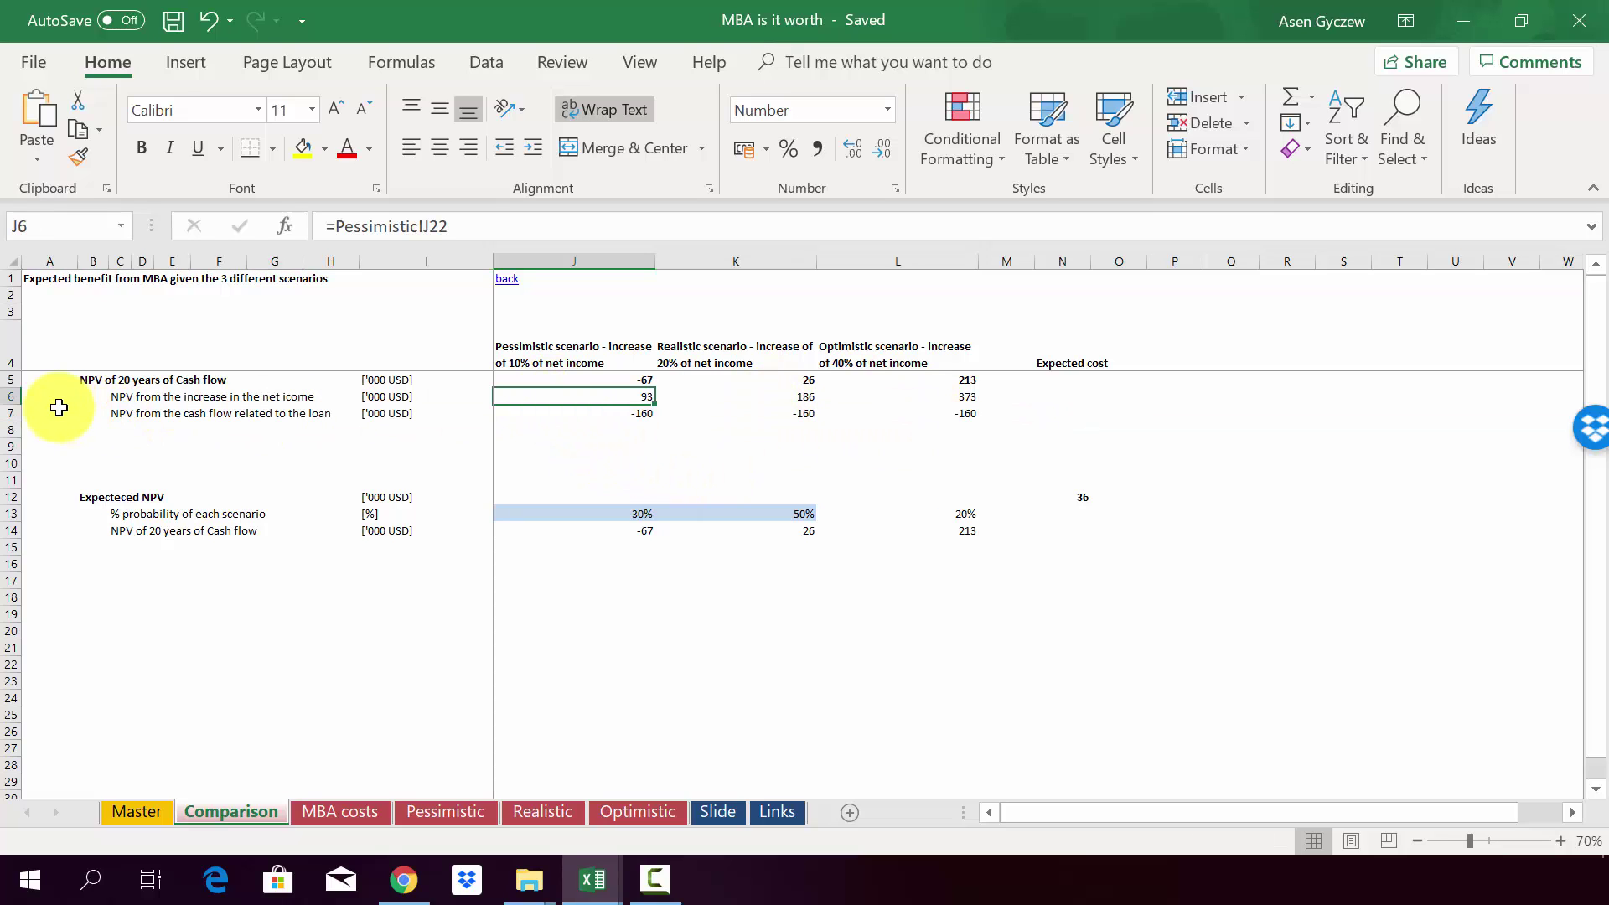
{"action": "left_click", "coordinate": [12, 399]}
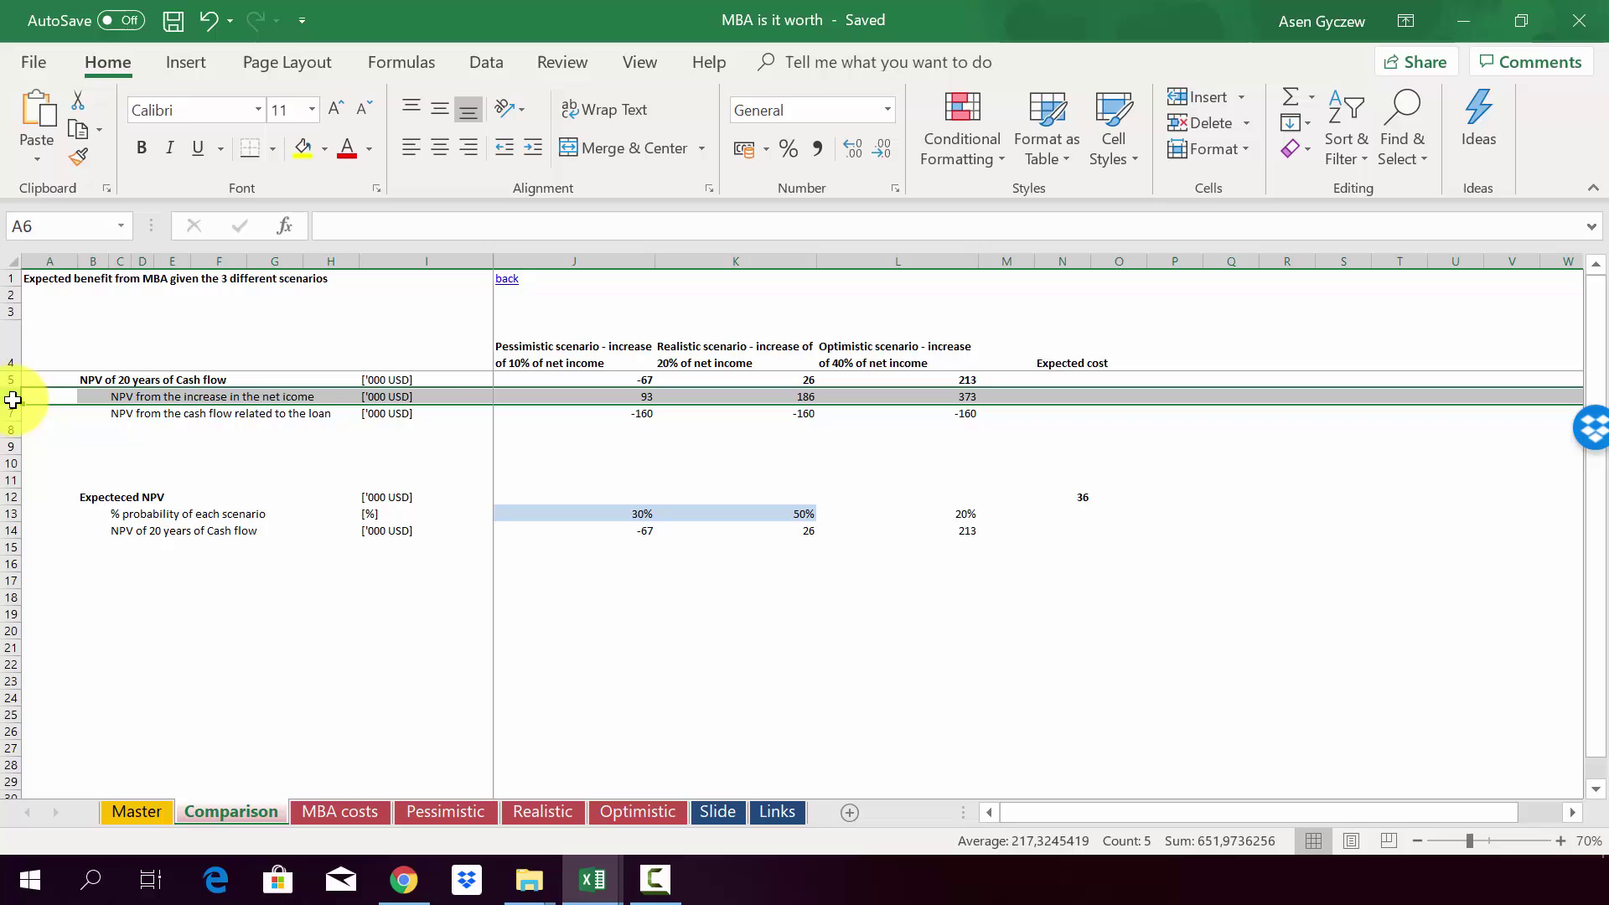
{"action": "left_click", "coordinate": [521, 381]}
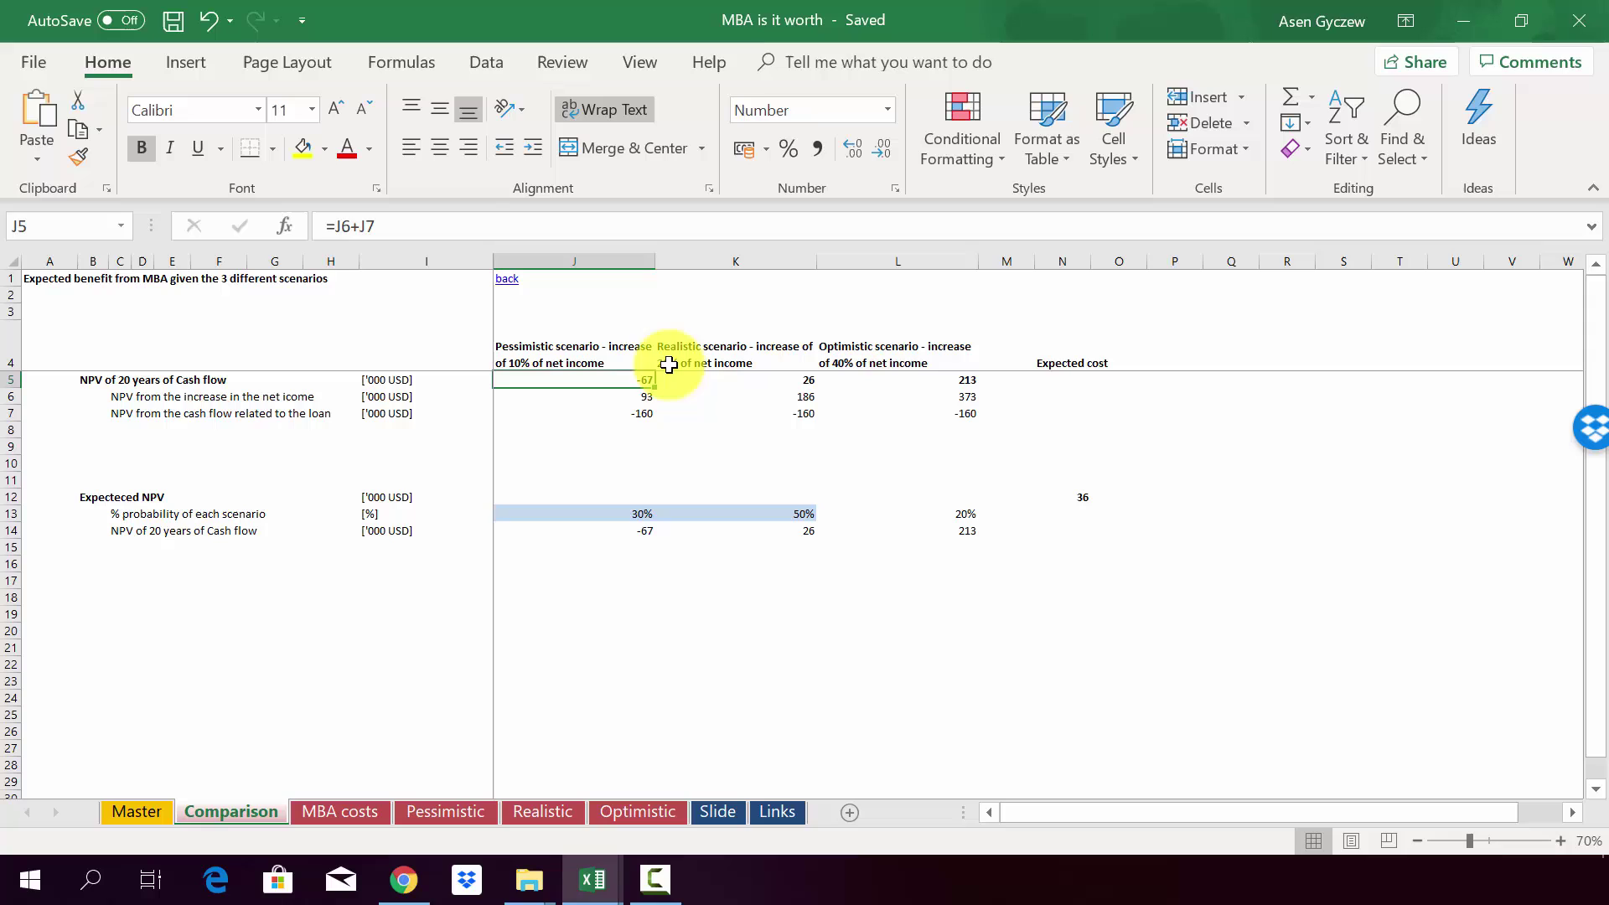
{"action": "left_click", "coordinate": [763, 384]}
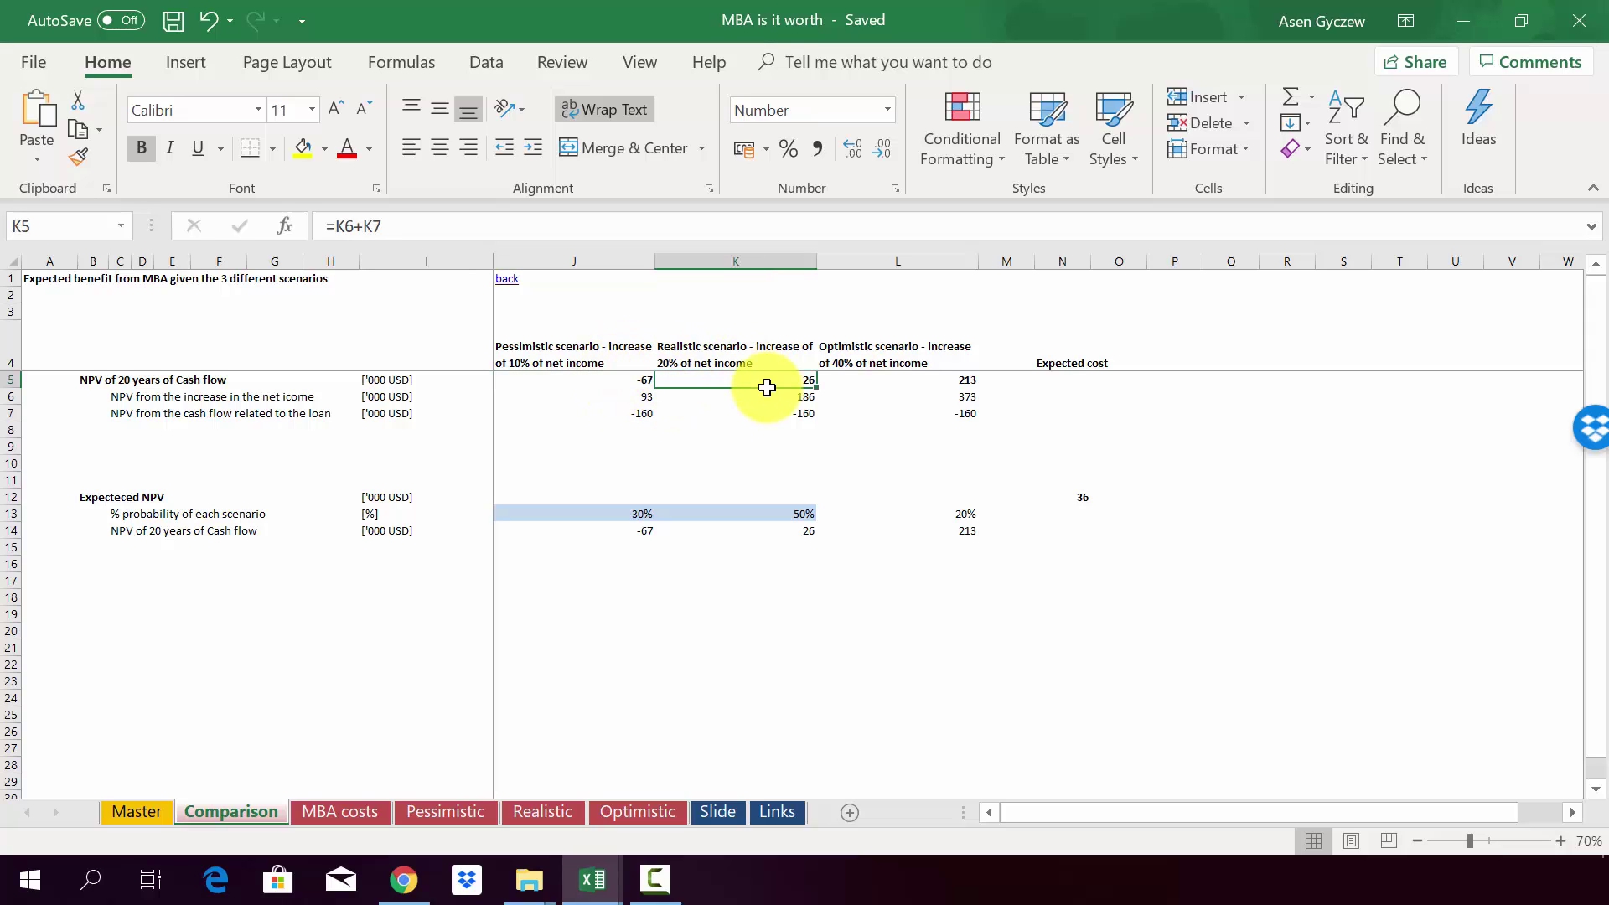
{"action": "left_click", "coordinate": [938, 382]}
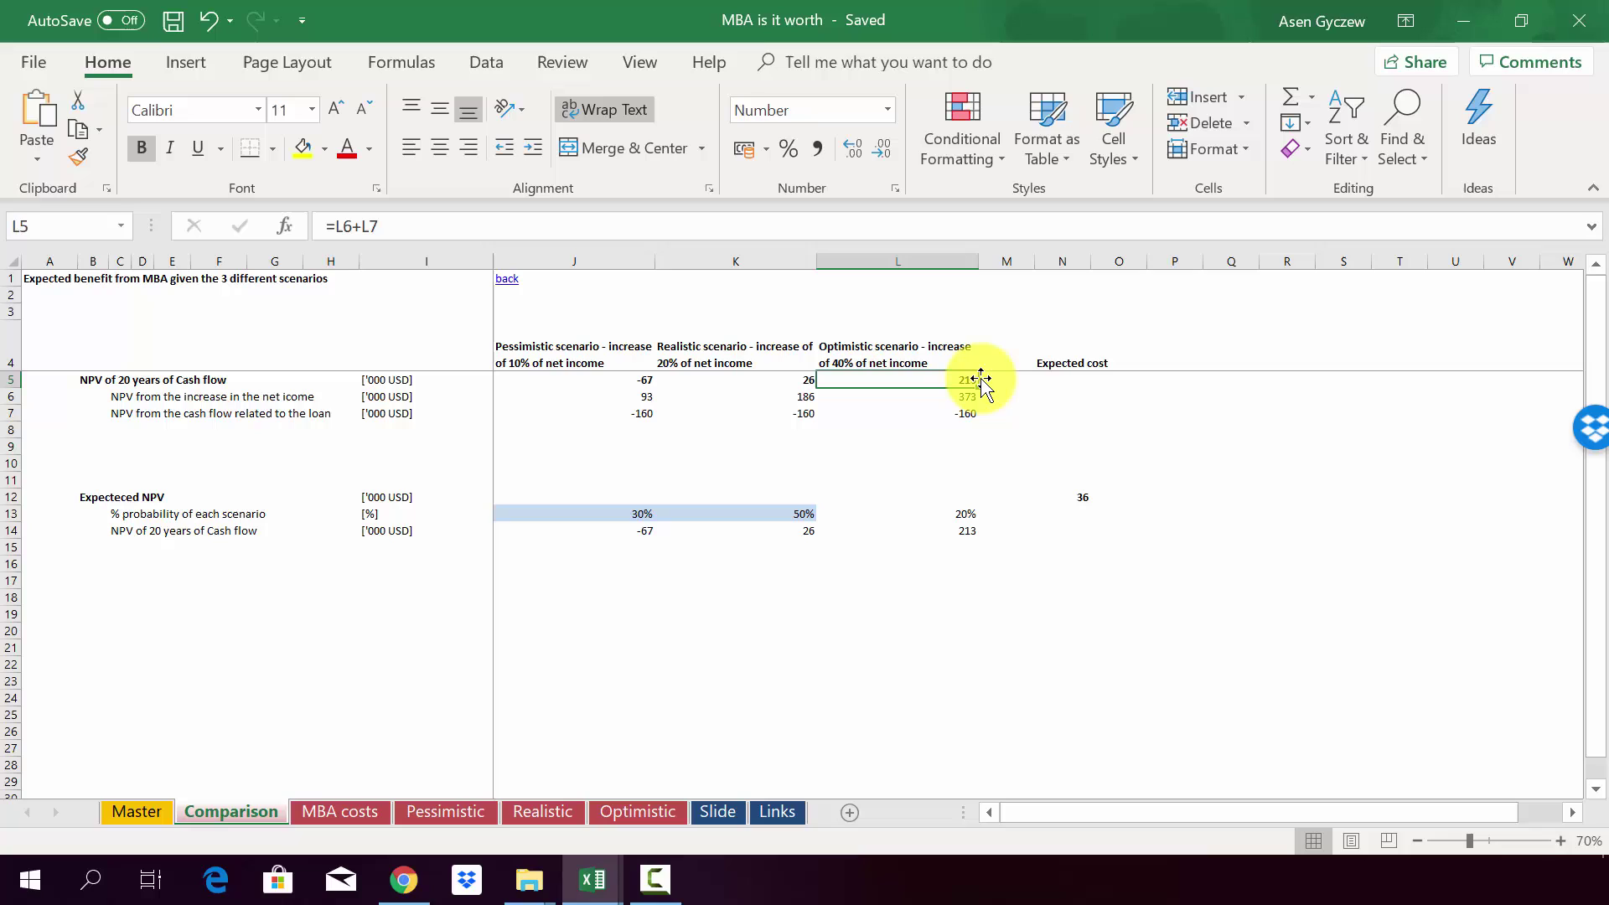
{"action": "left_click", "coordinate": [10, 514]}
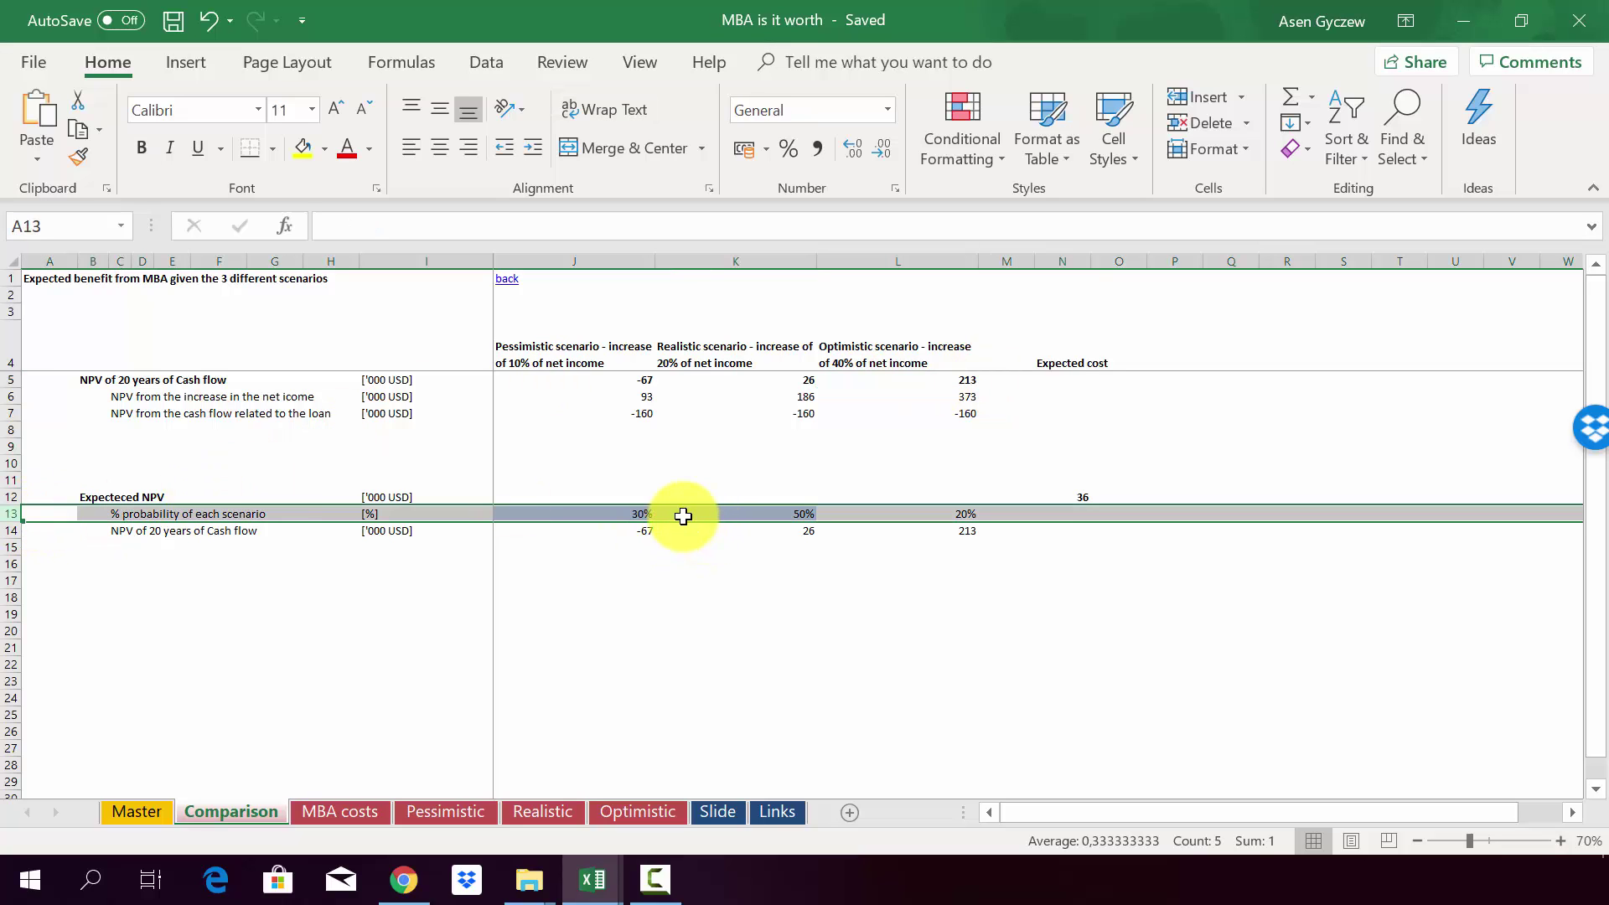
{"action": "left_click", "coordinate": [637, 513]}
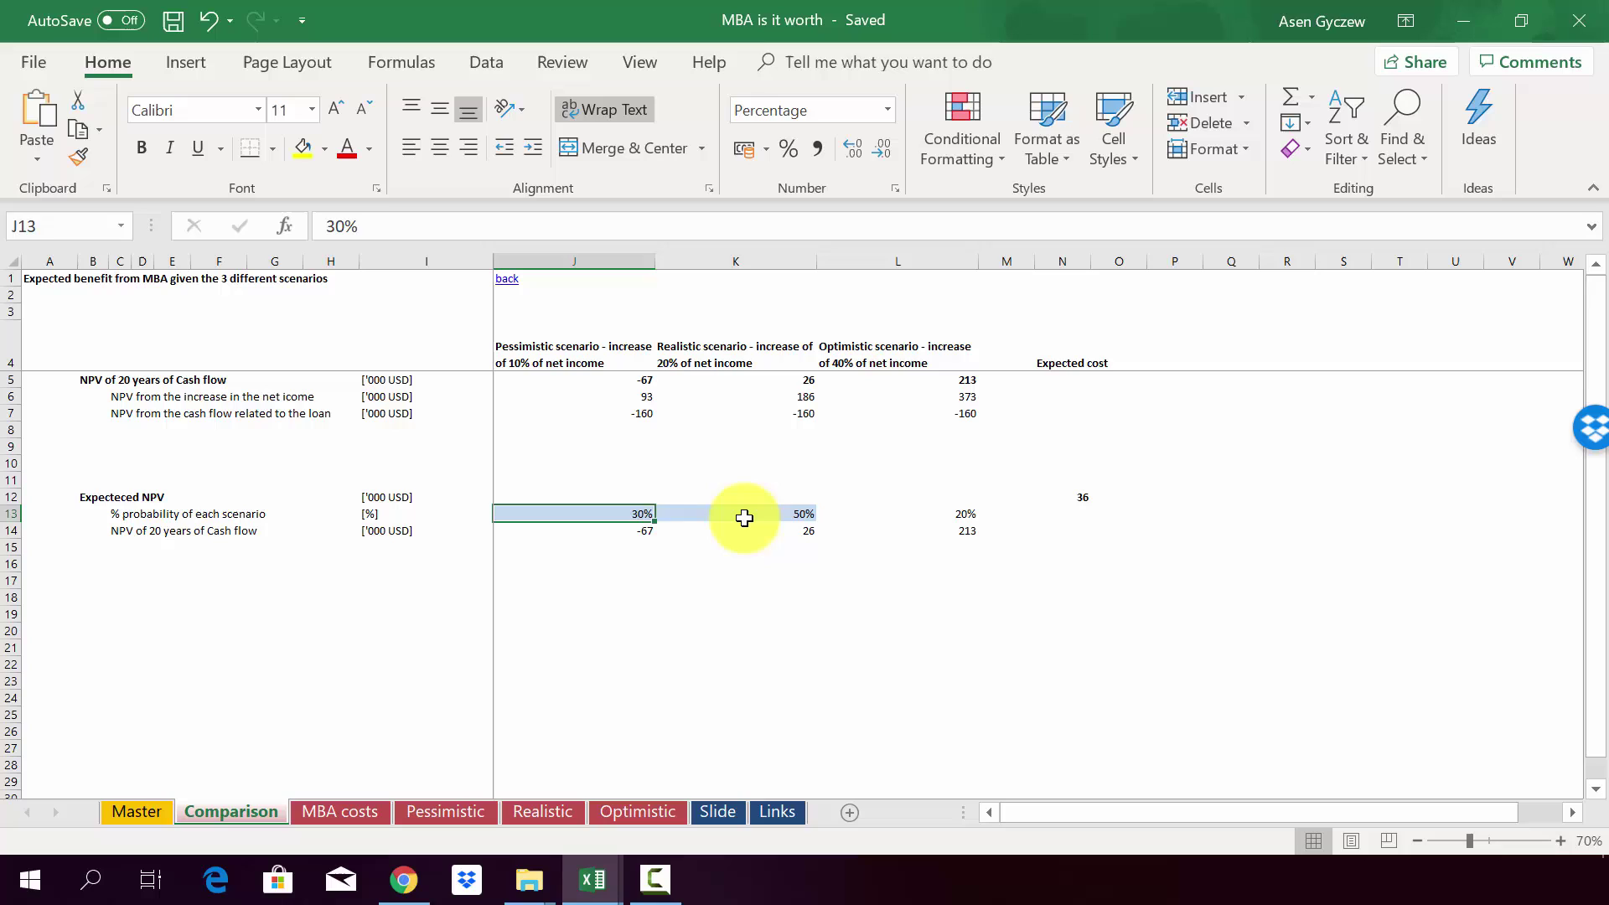
{"action": "key", "text": "Tab"}
{"action": "left_click", "coordinate": [928, 507], "text": "ctrl"}
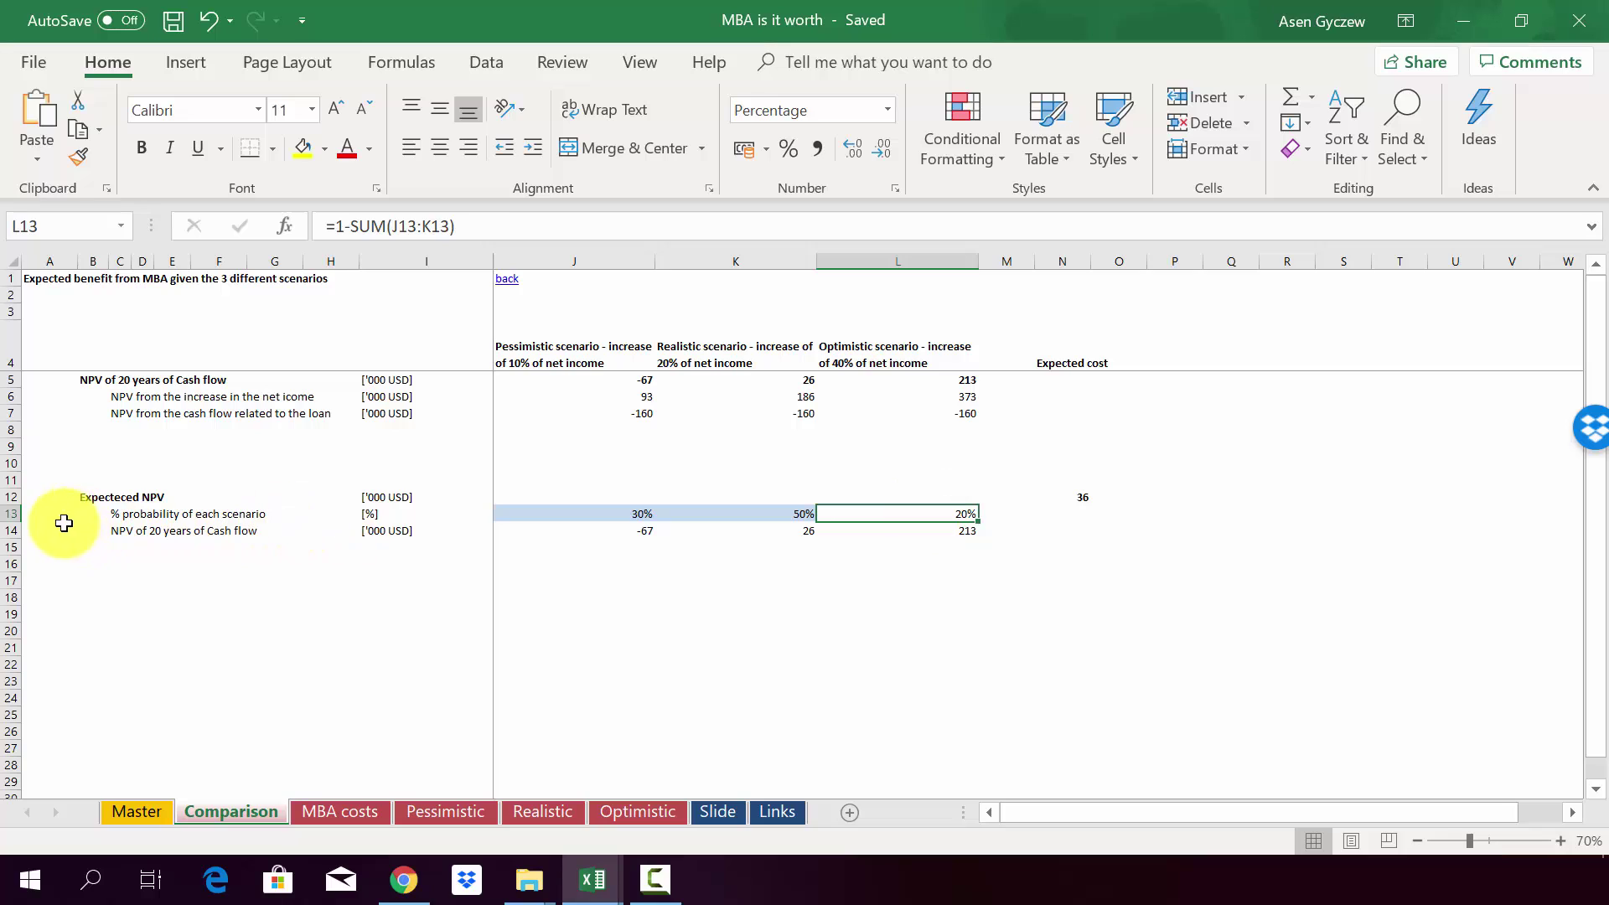
{"action": "left_click", "coordinate": [12, 530]}
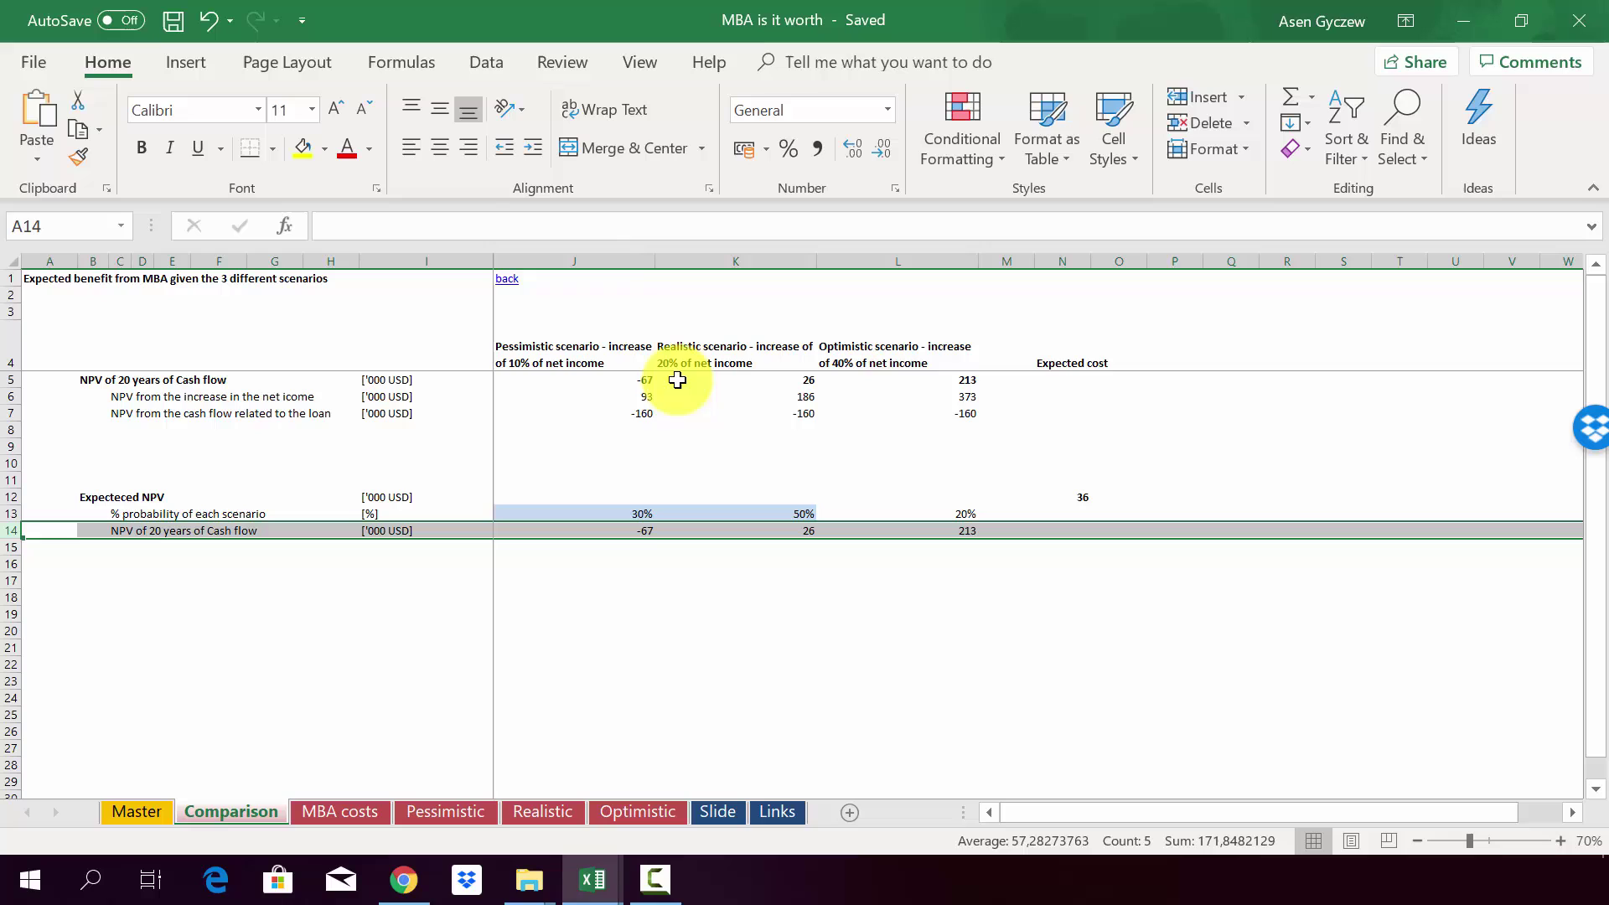
{"action": "left_click", "coordinate": [890, 511]}
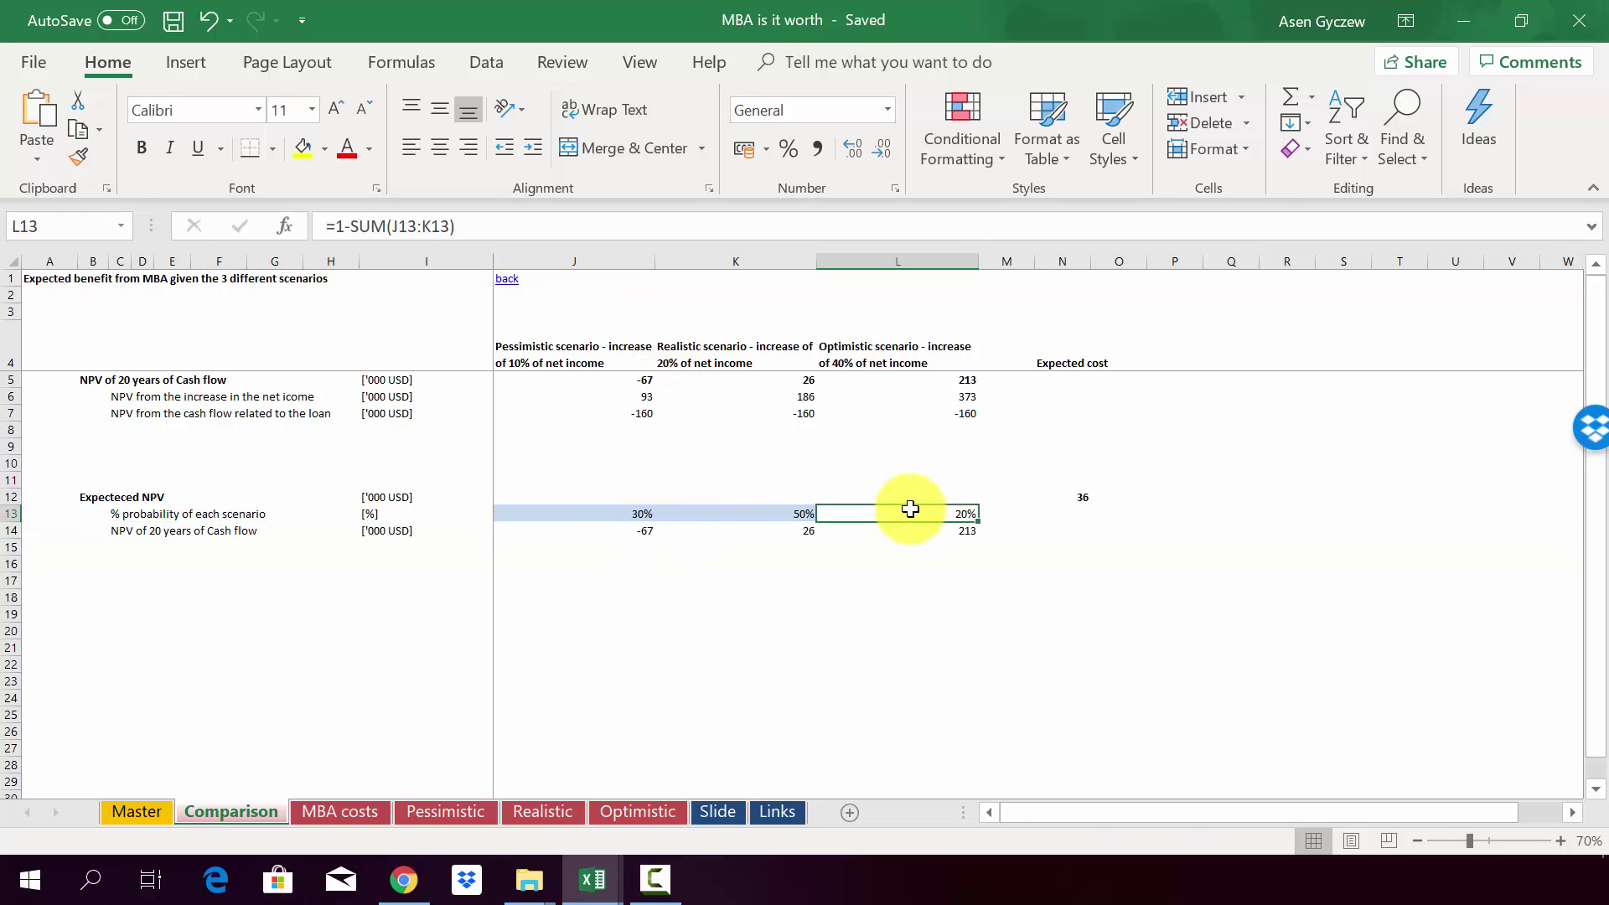
{"action": "left_click", "coordinate": [1070, 496]}
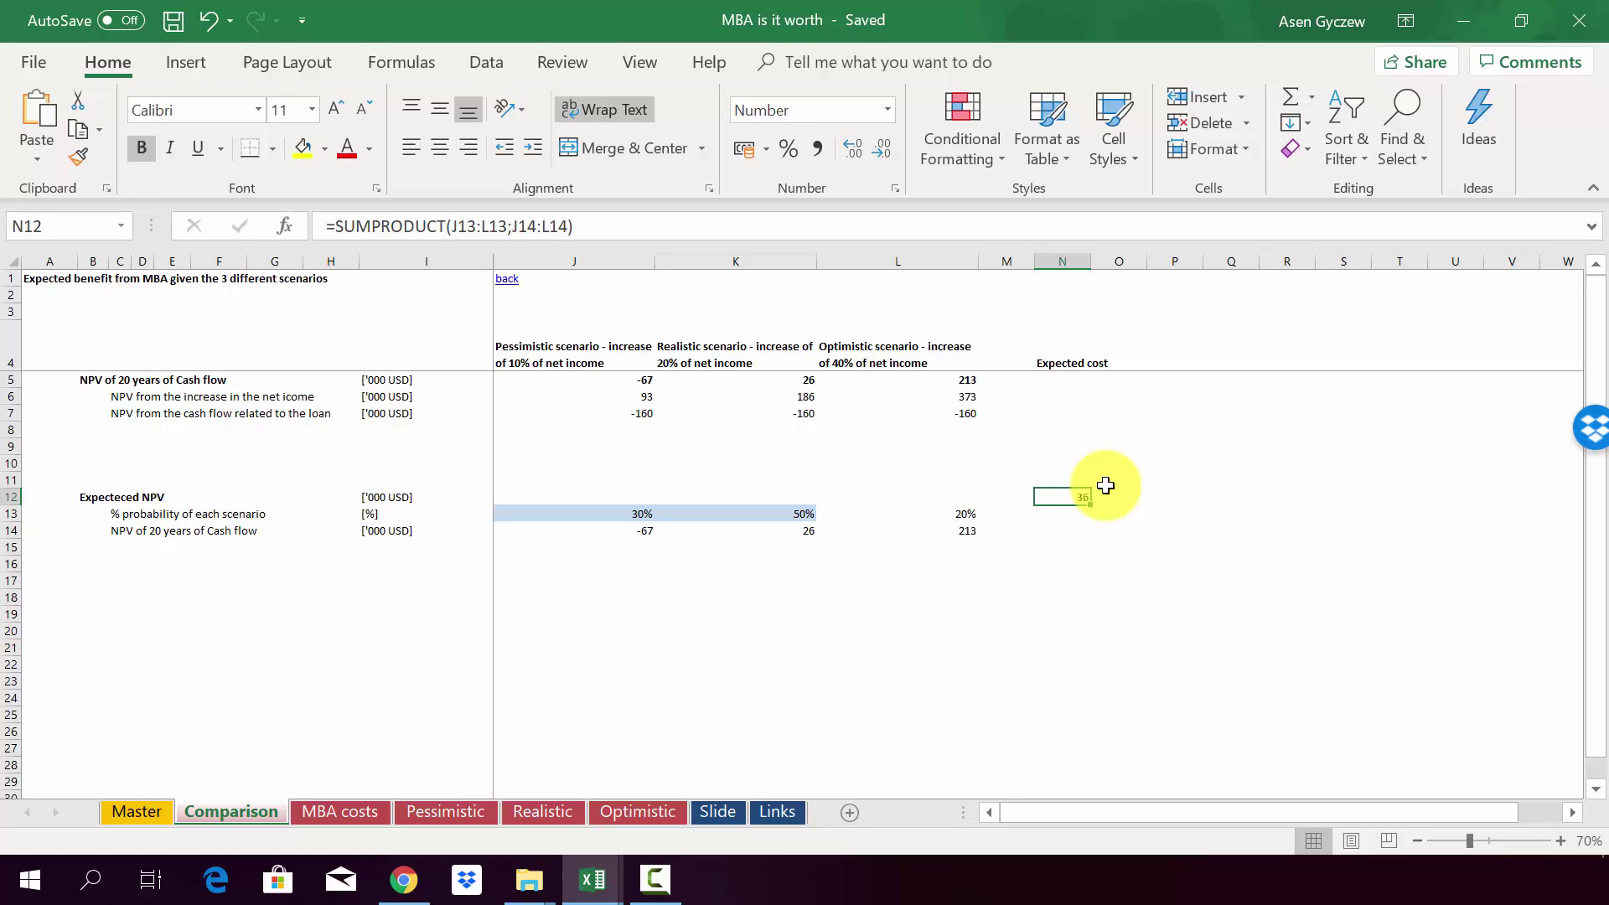
{"action": "left_click", "coordinate": [1041, 464]}
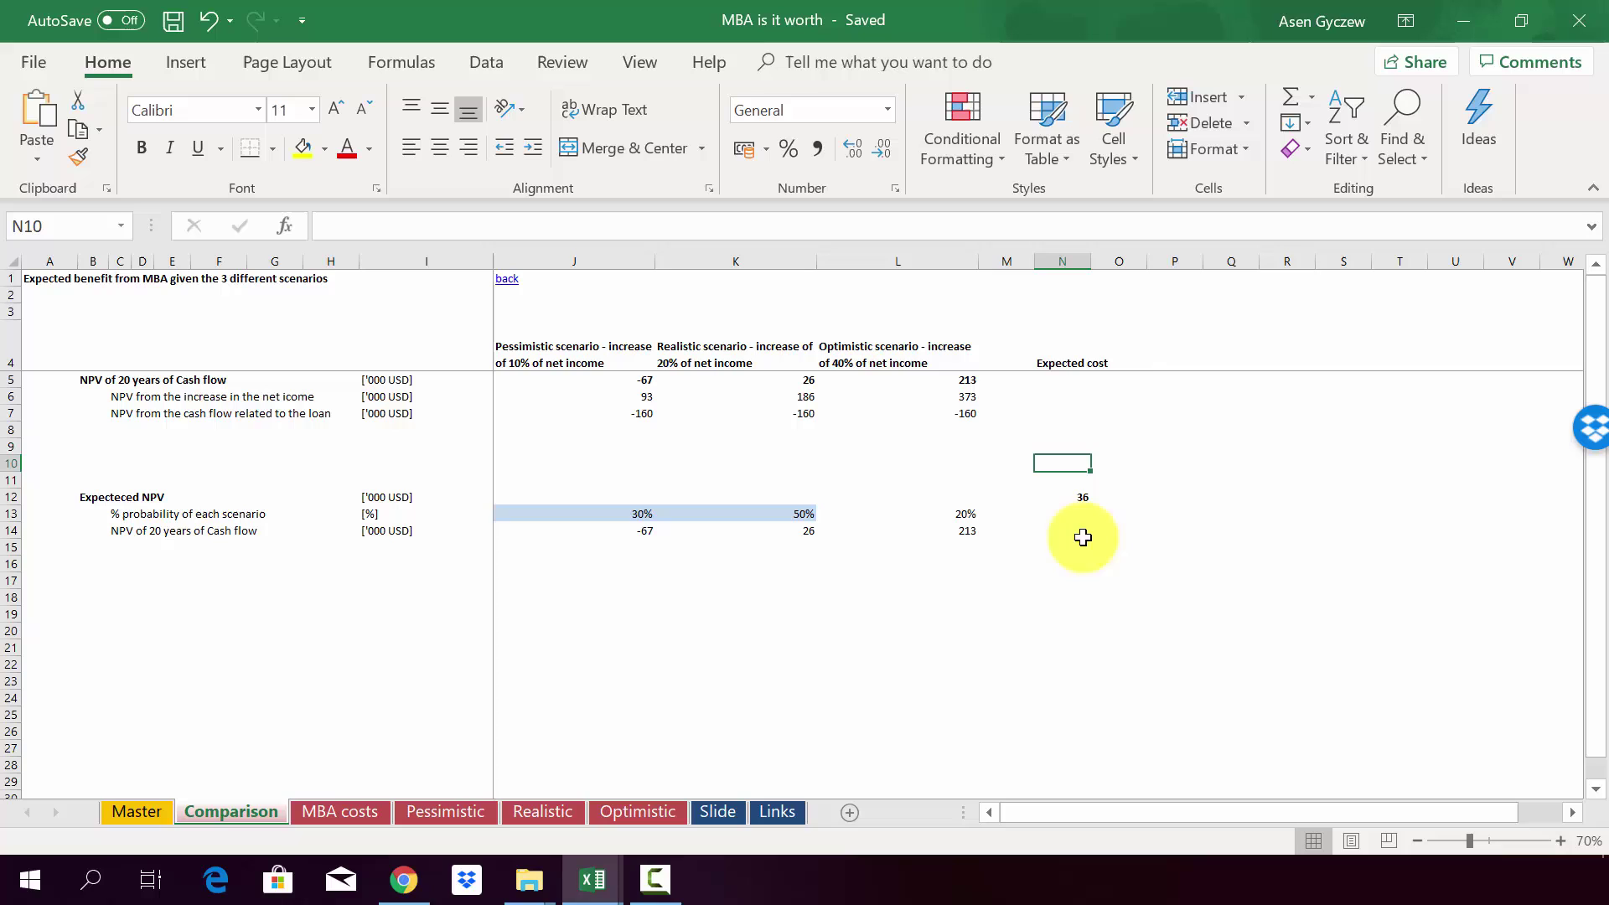
{"action": "left_click", "coordinate": [1047, 479]}
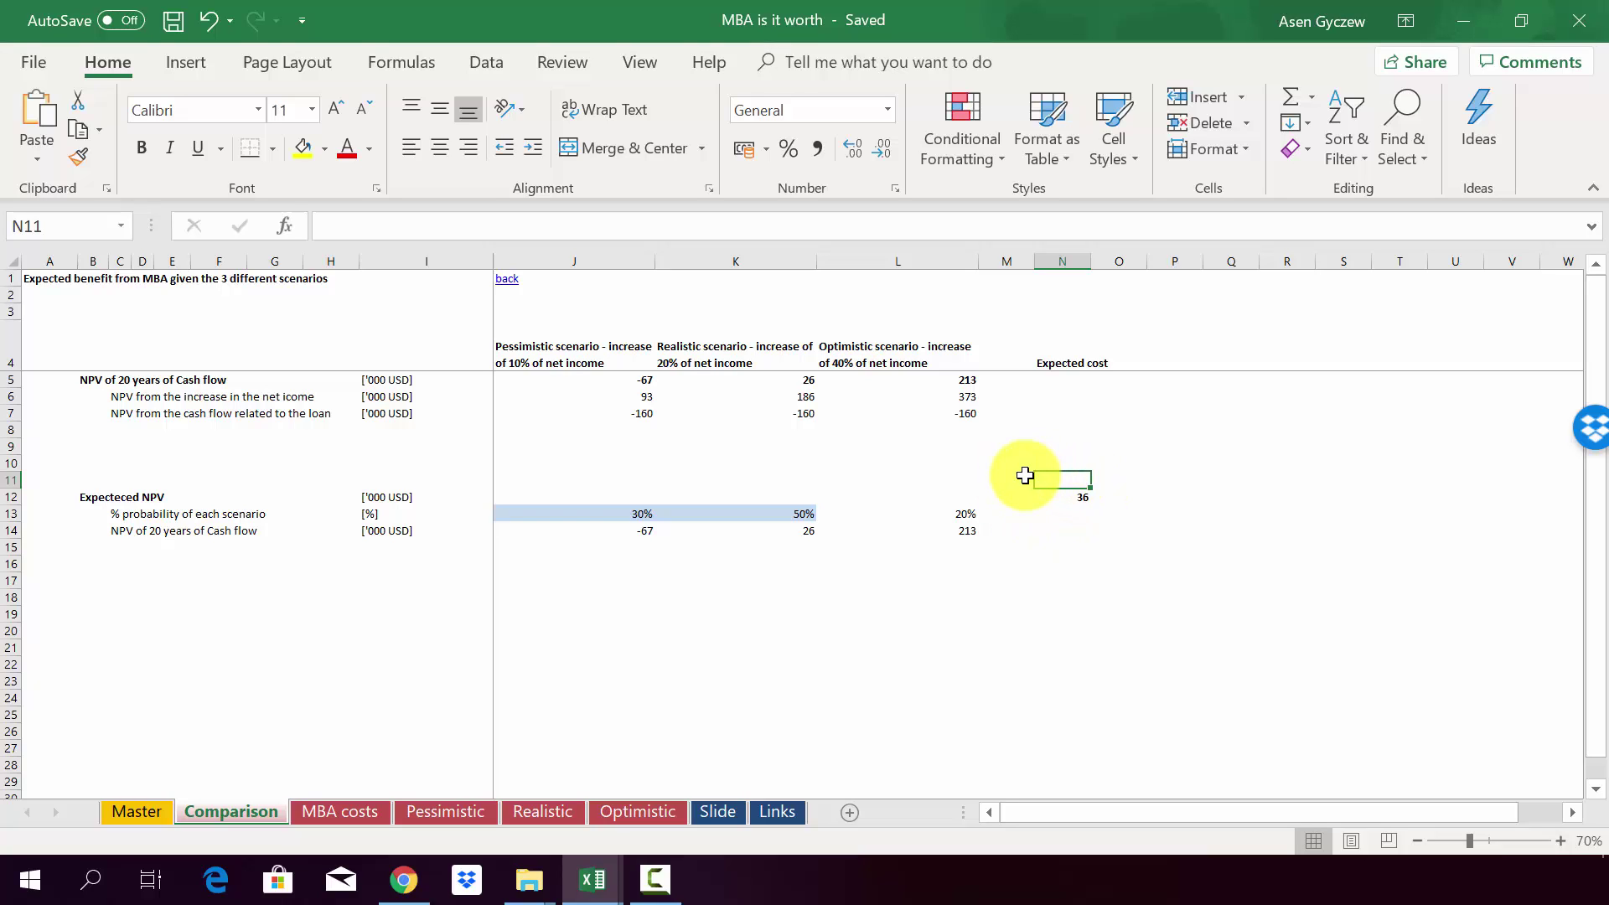
{"action": "left_click", "coordinate": [786, 501]}
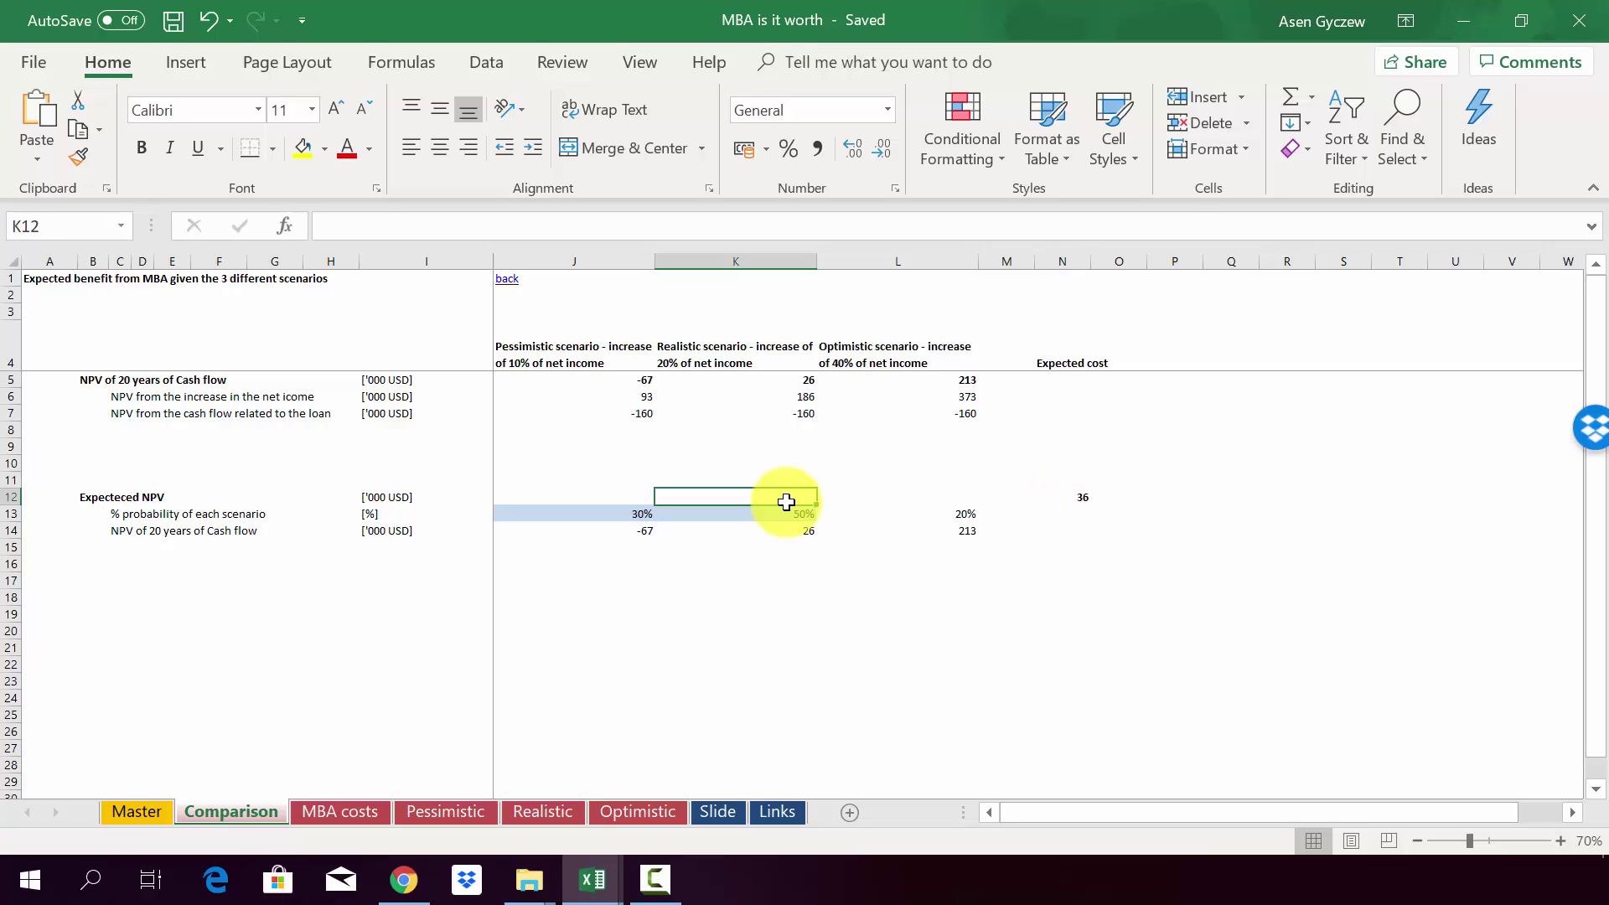